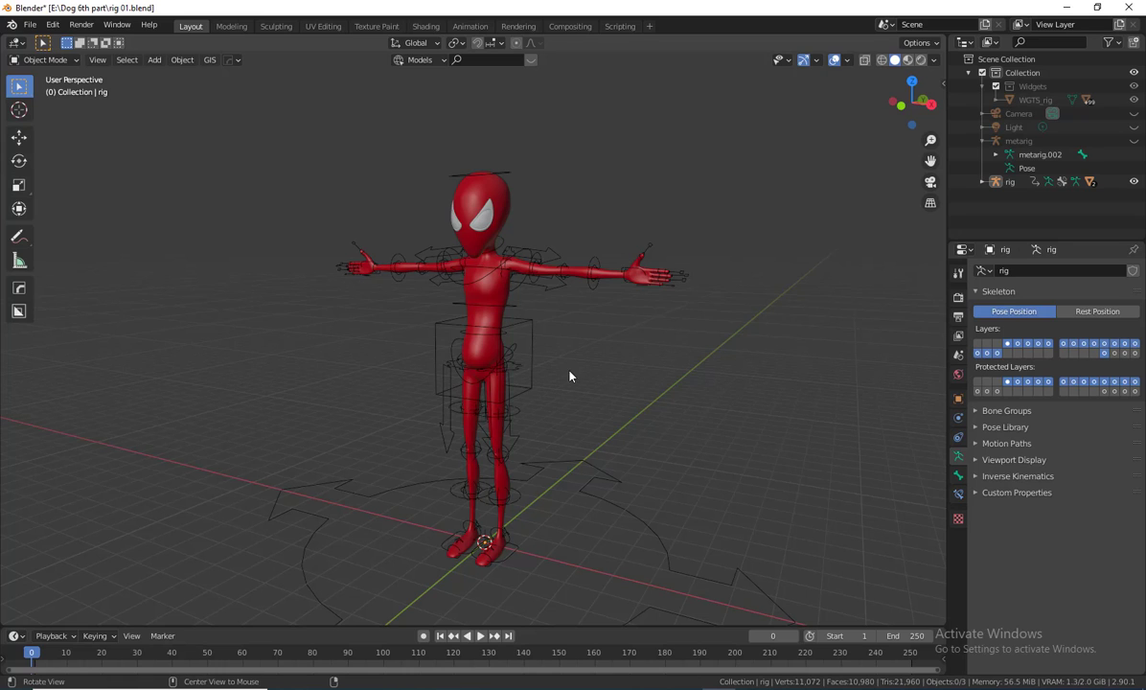
Select the character's rig and switch it from Object Mode to Pose Mode
mouse_move(611, 455)
middle_mouse_down()
mouse_move(639, 435)
mouse_move(632, 448)
middle_mouse_up()
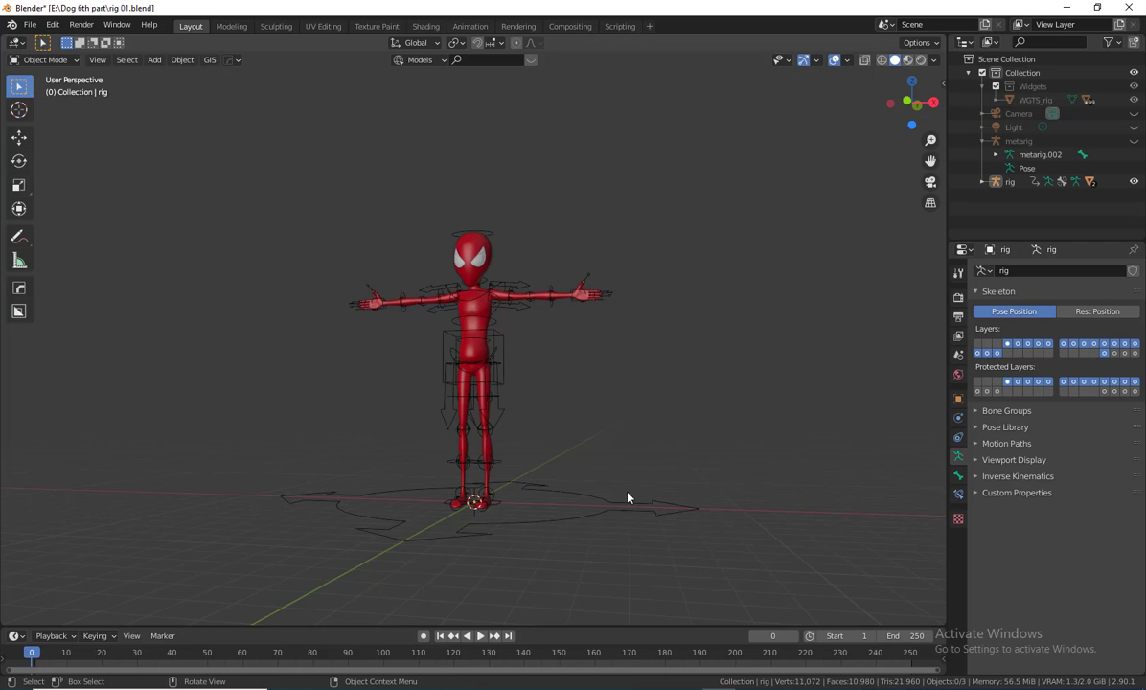
middle_click_drag(626, 496, 592, 448)
left_click_drag(596, 623, 736, 218)
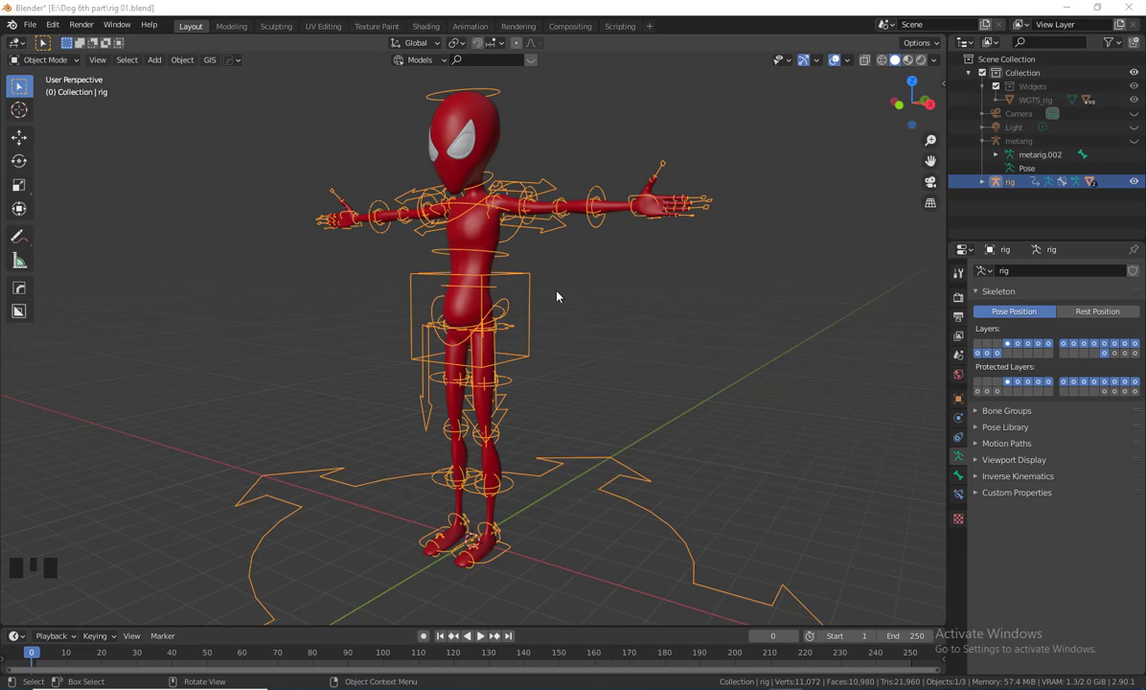
middle_click_drag(637, 382, 677, 421)
left_click(658, 350)
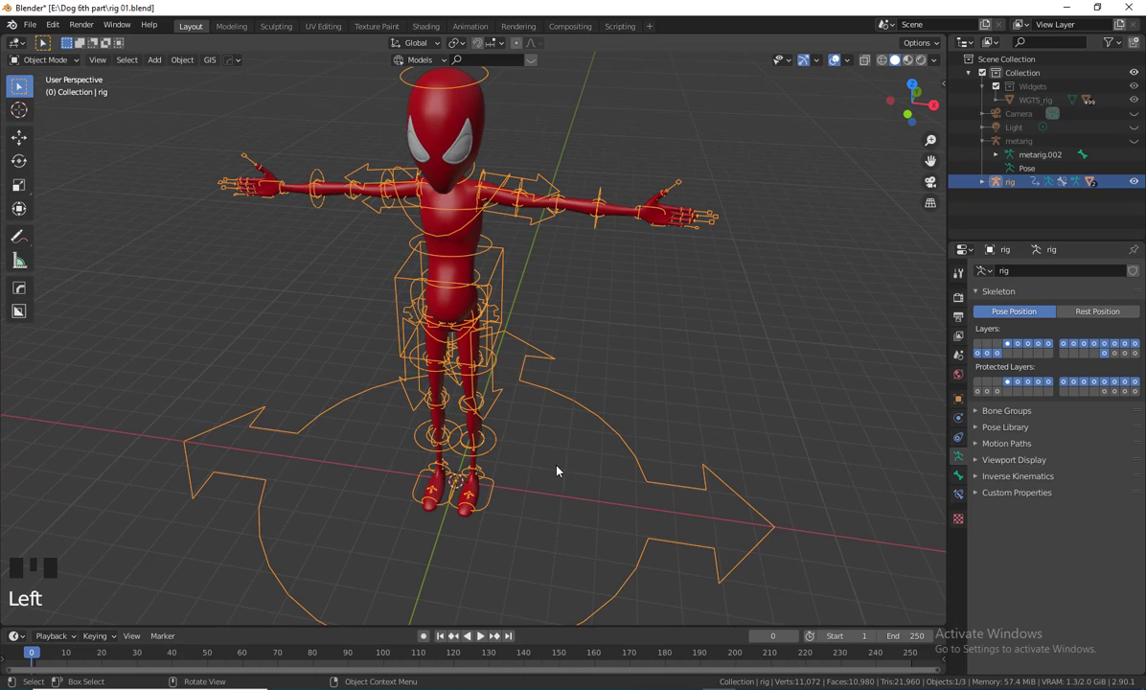
middle_click_drag(657, 350, 585, 407)
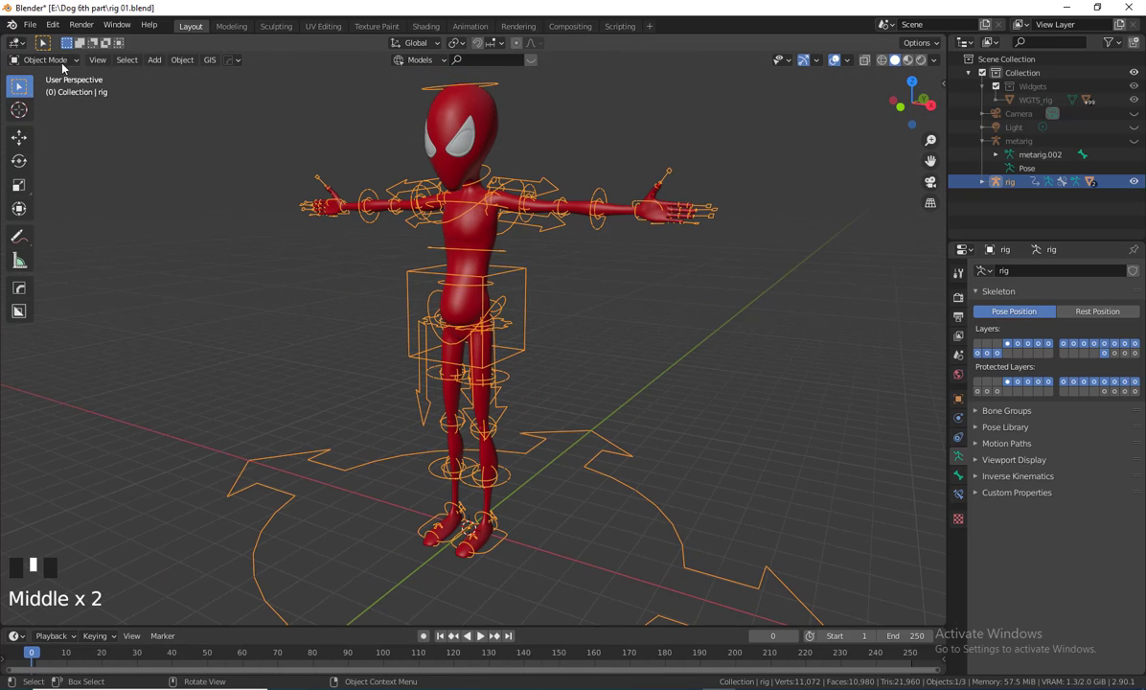
left_click(58, 61)
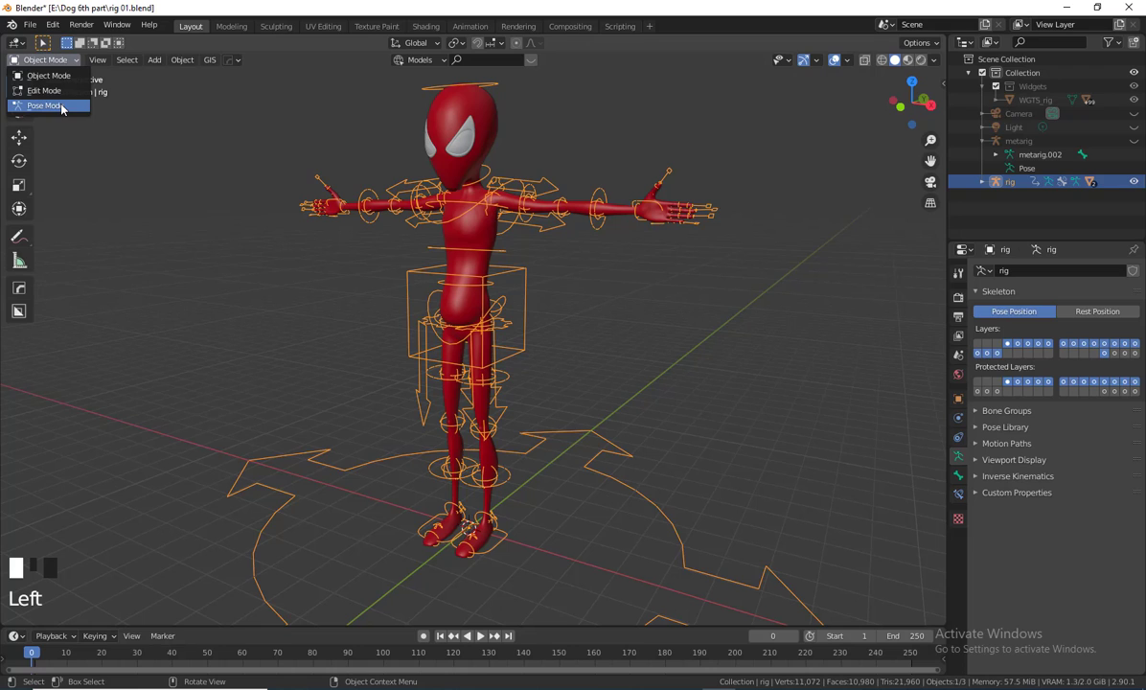
left_click(61, 106)
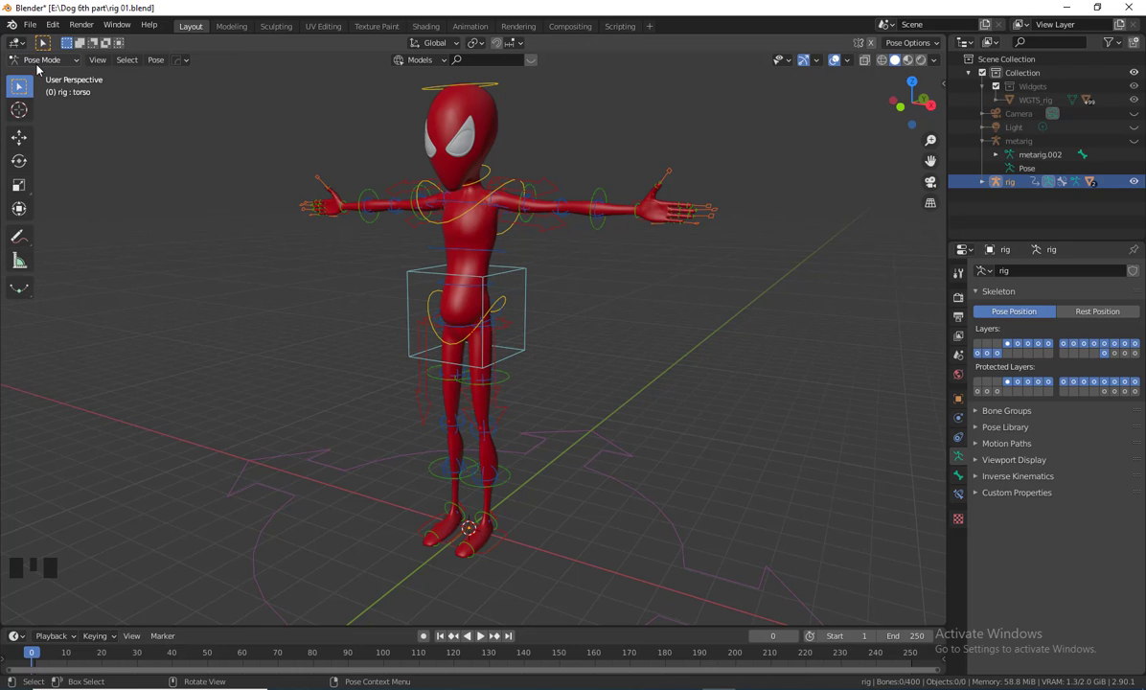
Try moving the box-shaped torso control to test how the body follows
middle_click_drag(619, 366, 573, 361)
left_click(568, 363)
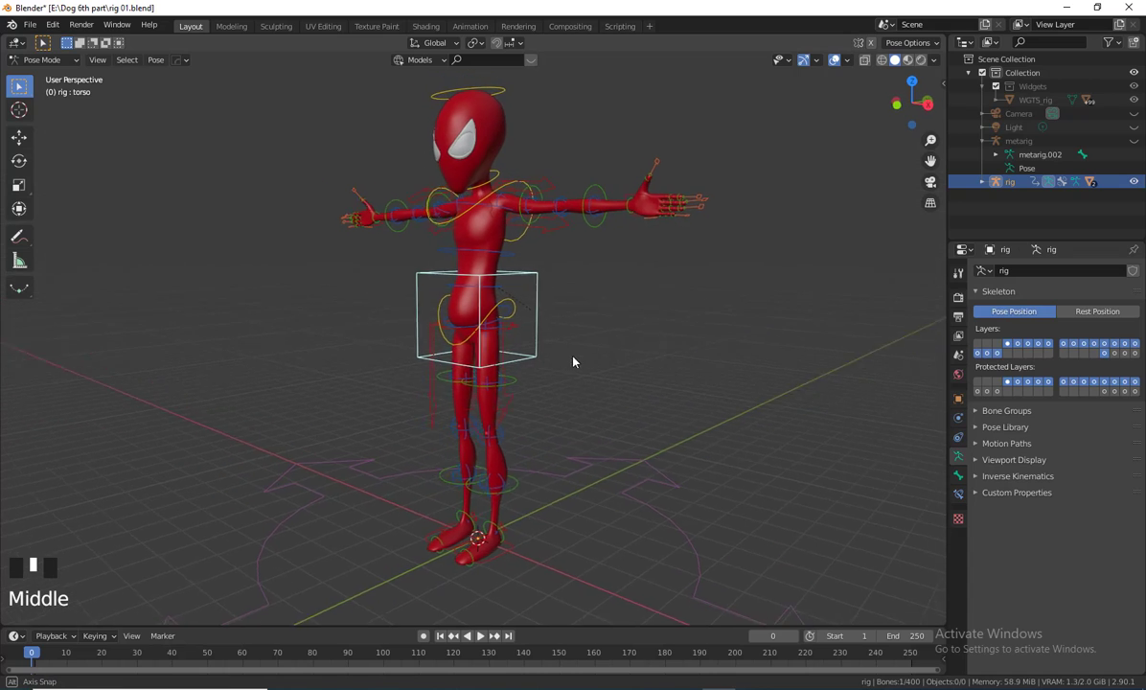
key("g")
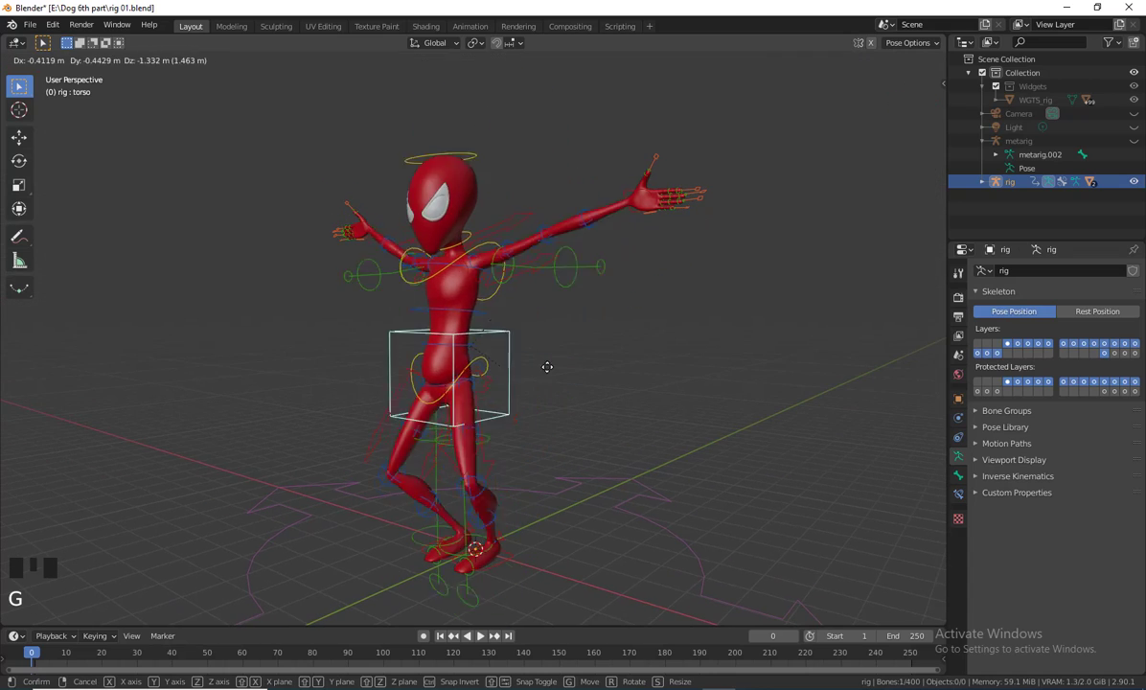
right_click(596, 375)
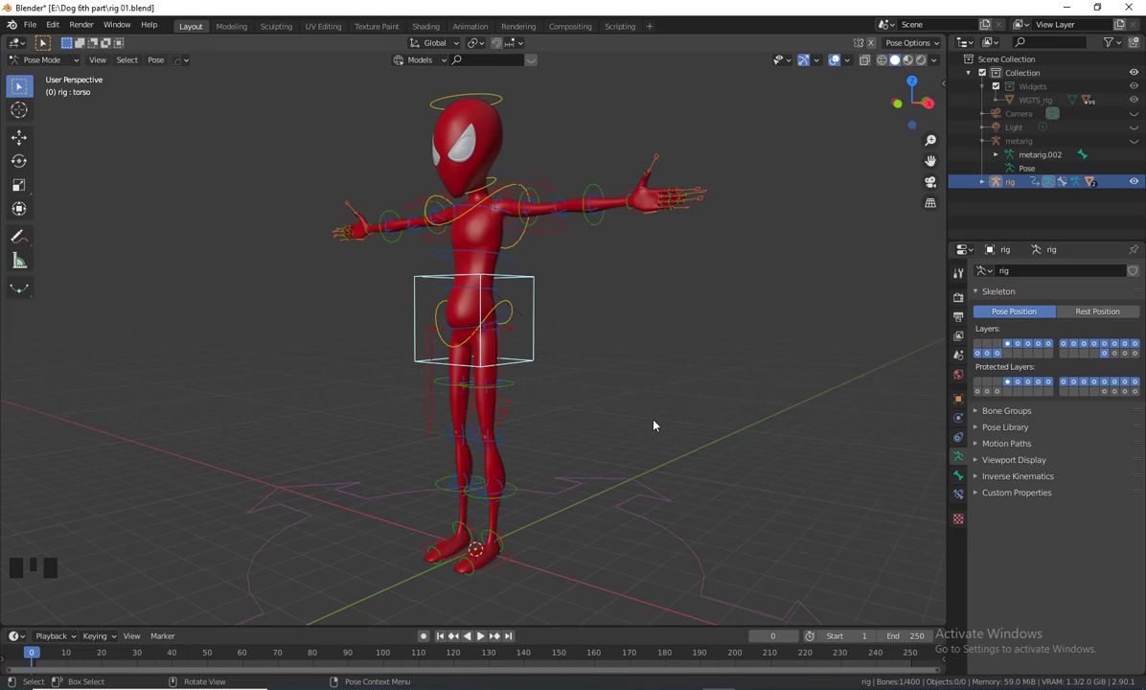
Examine the character and the layout of its pose controls from several angles
scroll(654, 425, "down", 2)
middle_click_drag(519, 447, 565, 440)
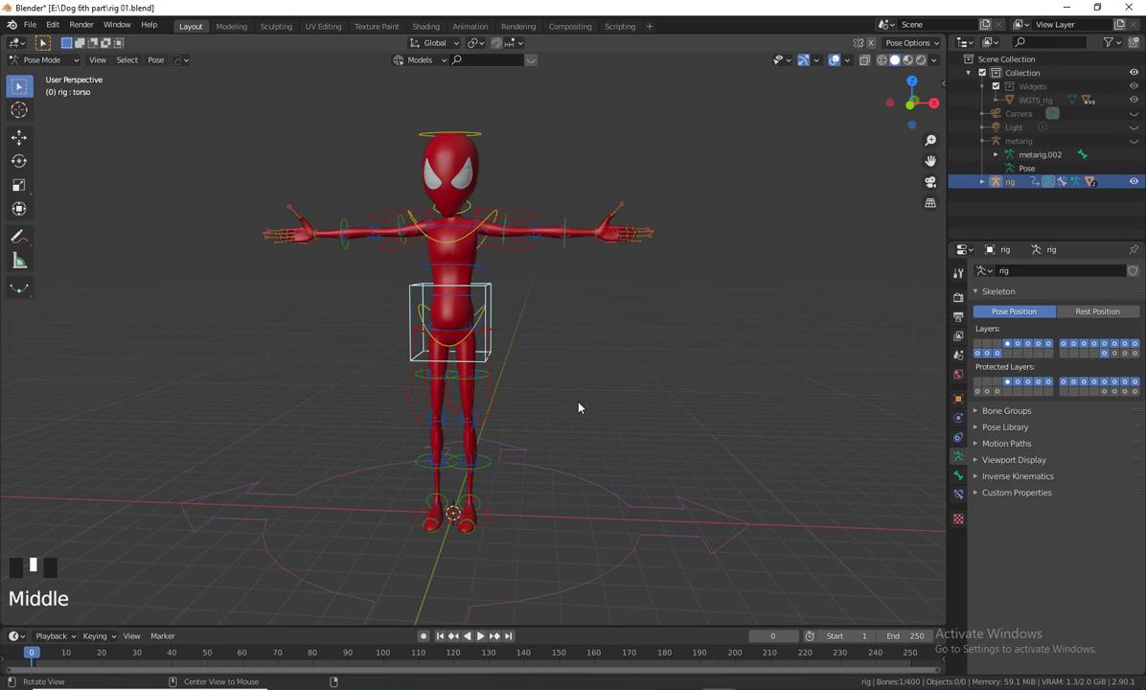
middle_click_drag(588, 379, 616, 443, "shift")
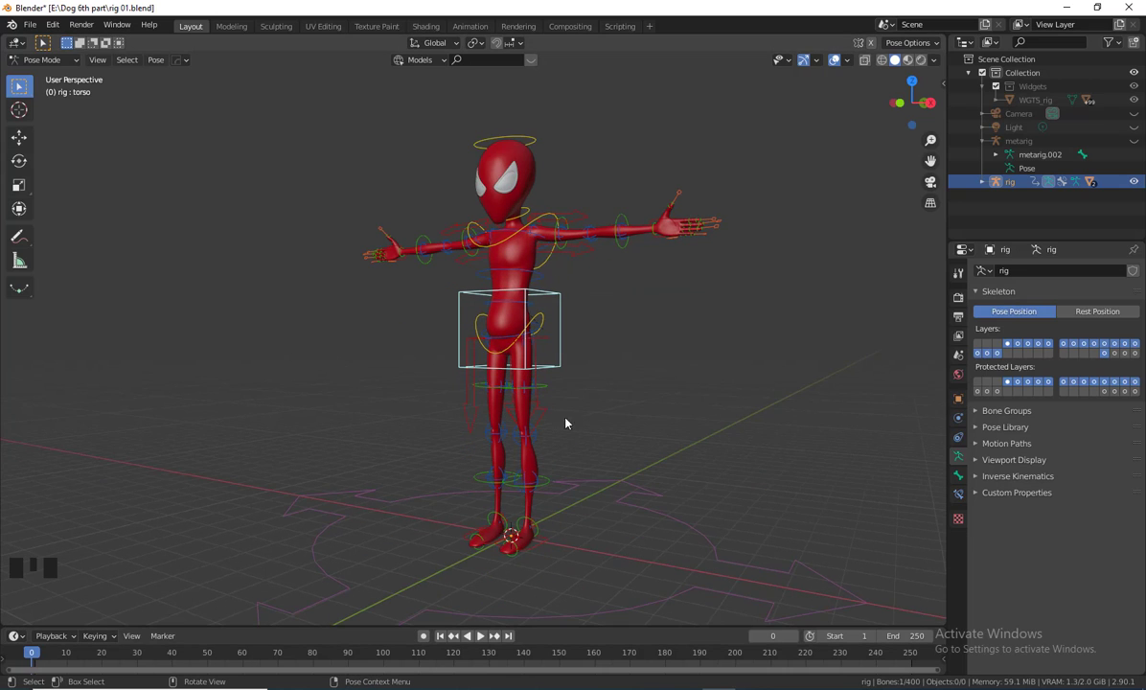
middle_click_drag(624, 471, 670, 460)
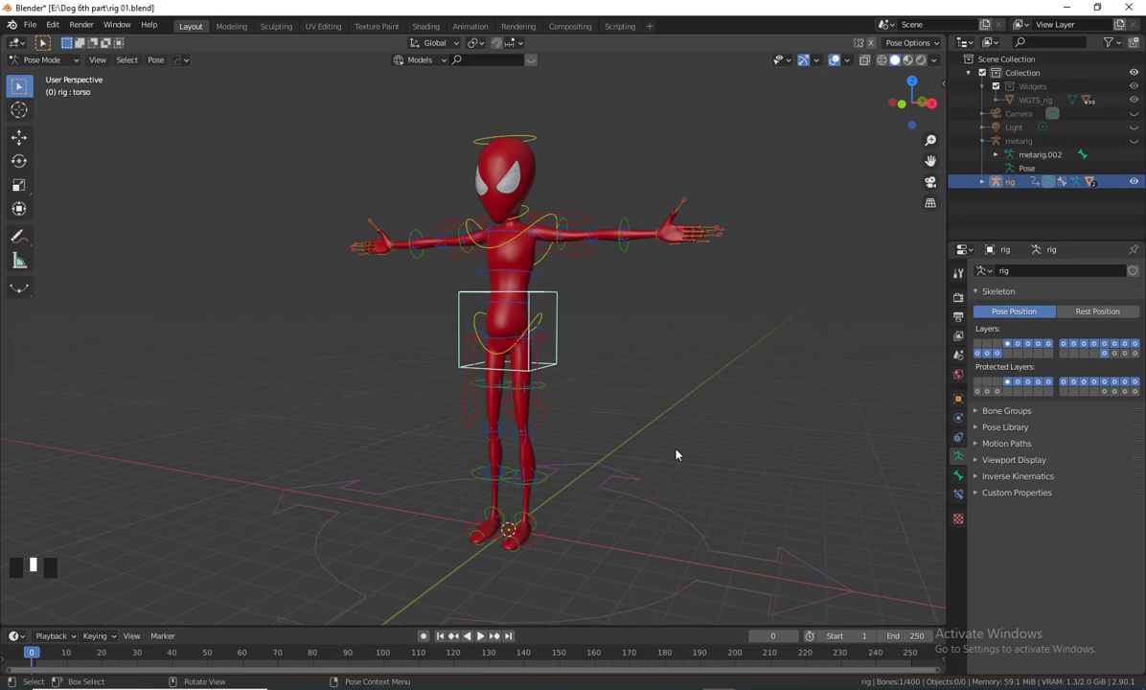
mouse_move(688, 448)
middle_mouse_down()
mouse_move(672, 455)
mouse_move(699, 455)
mouse_move(694, 465)
middle_mouse_up()
scroll(675, 455, "up", 2)
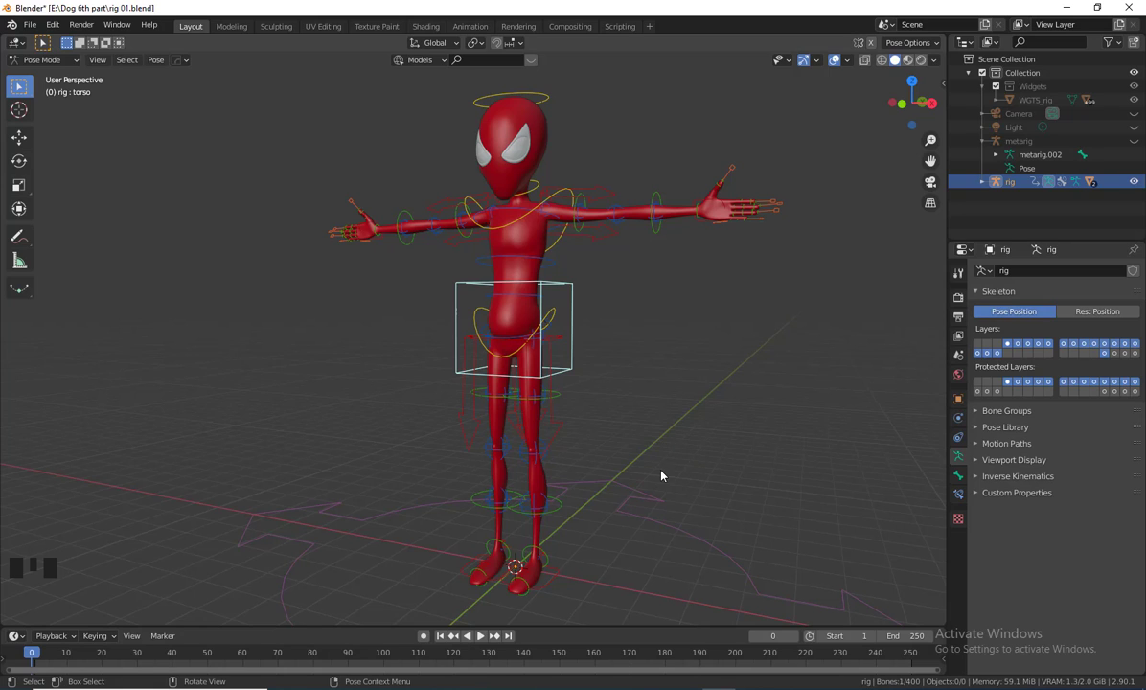
middle_click_drag(660, 475, 632, 412)
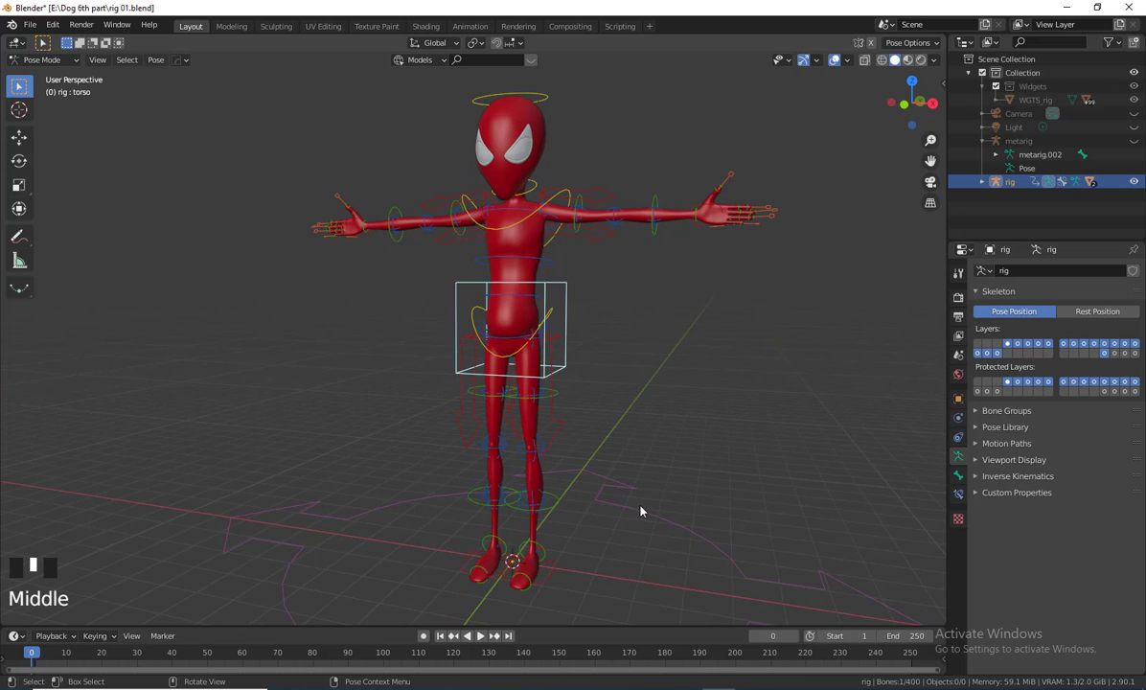
middle_click_drag(640, 511, 772, 496)
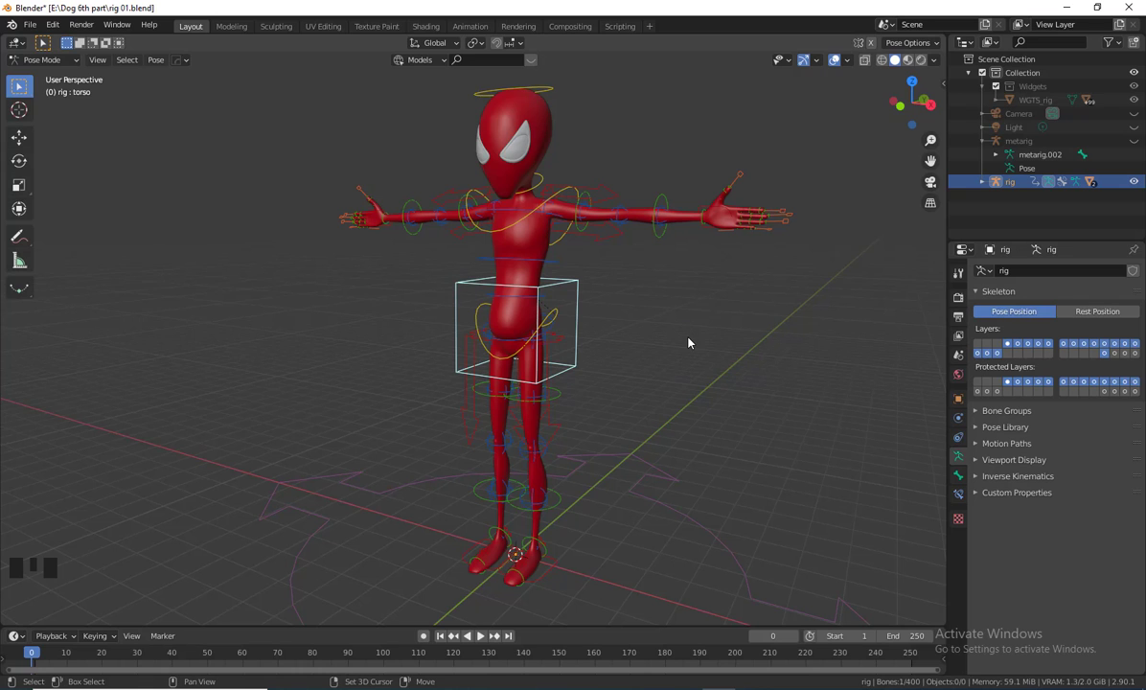
middle_click_drag(688, 340, 613, 397, "shift")
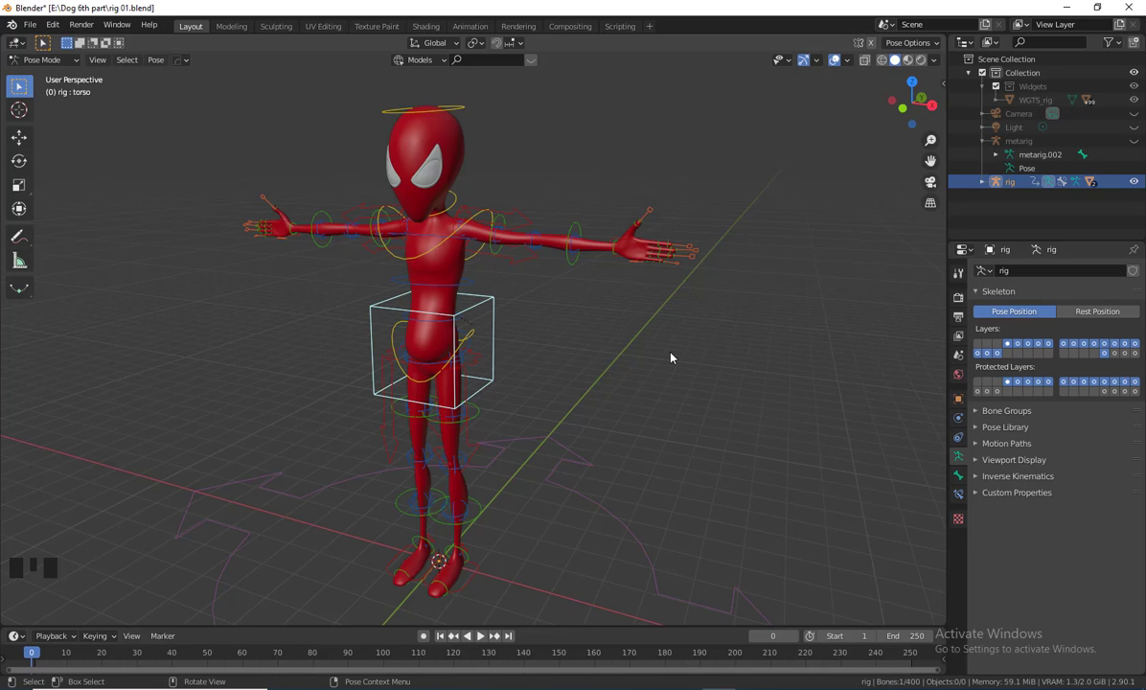
middle_click_drag(669, 358, 506, 283)
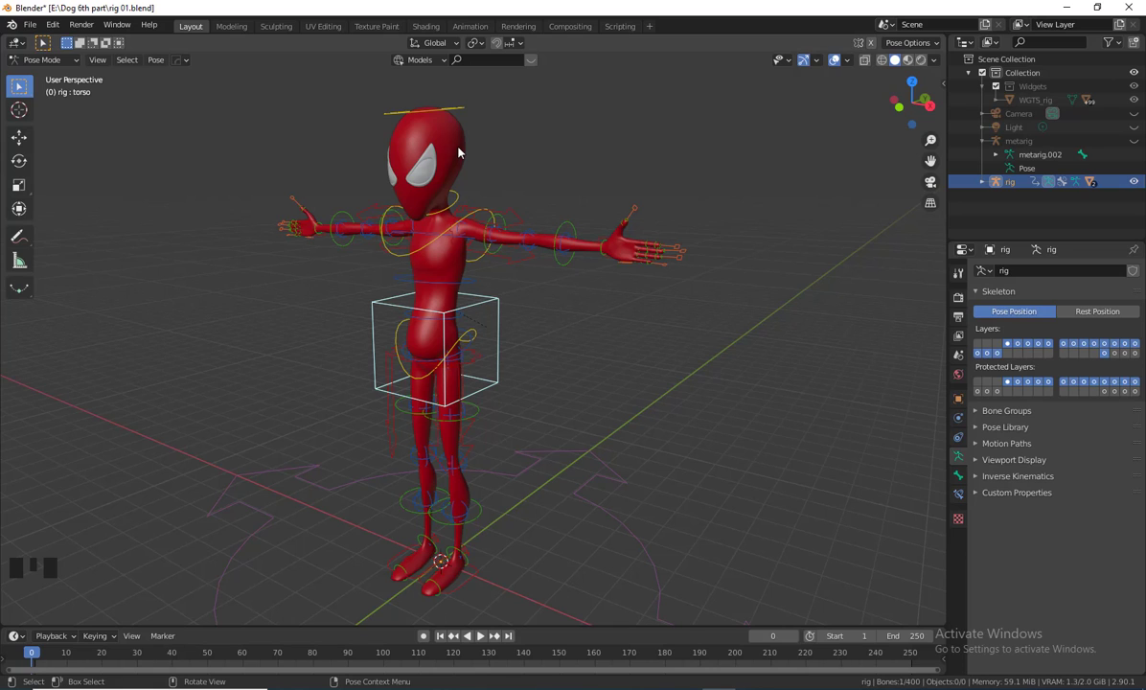
Rotate the torso control so the upper body leans toward the character's left side
middle_click_drag(509, 335, 461, 279)
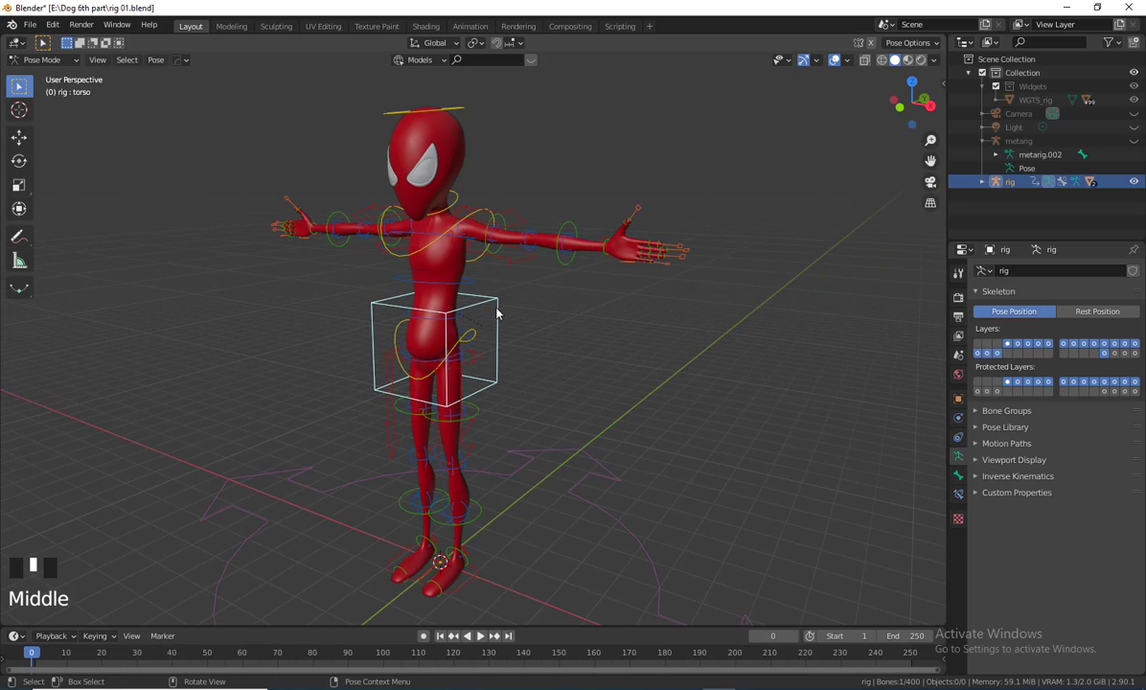
left_click(462, 279)
key("r")
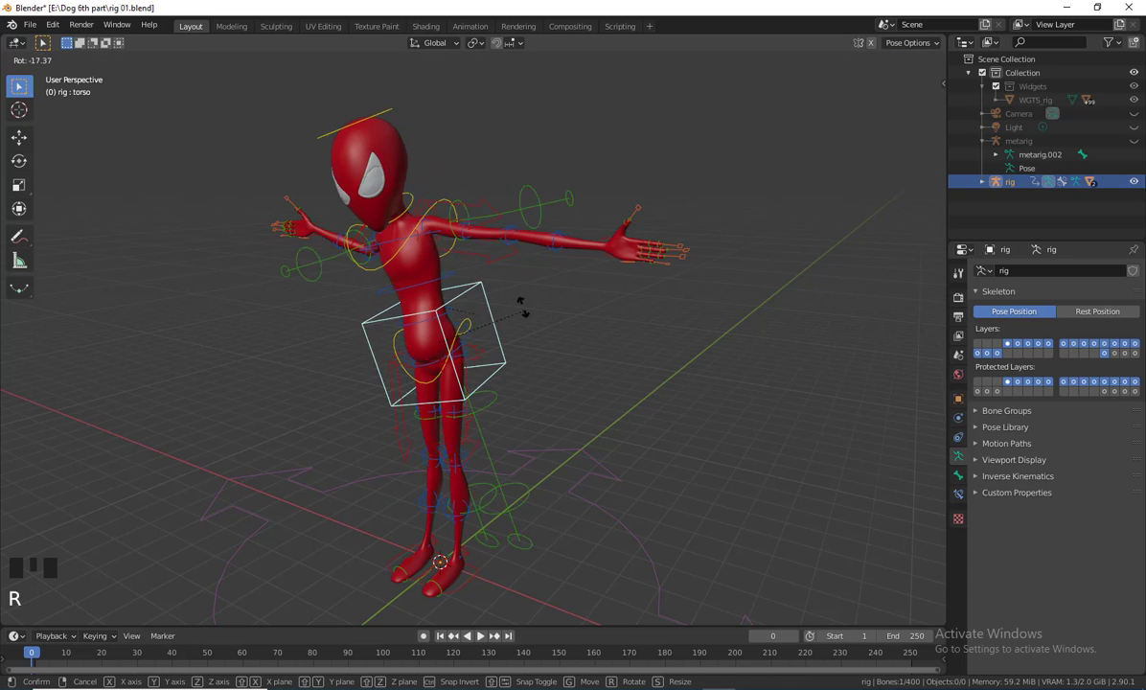
left_click(576, 427)
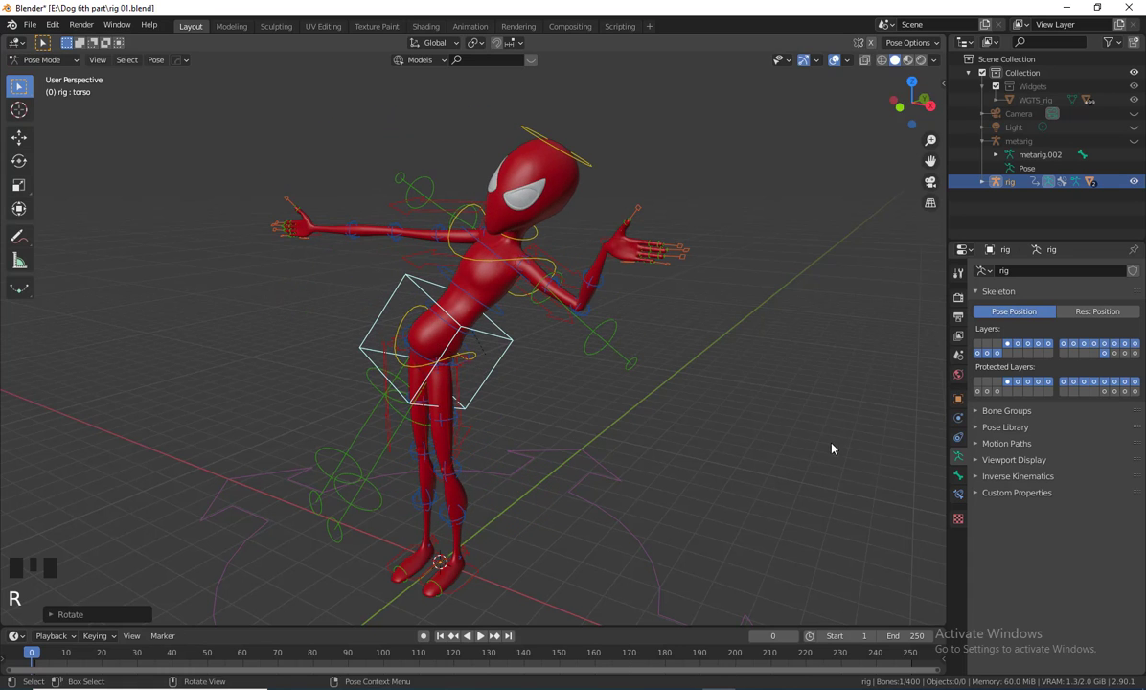
Move the right hand IK control in toward the shoulder so the right arm bends
middle_click_drag(829, 448, 537, 287)
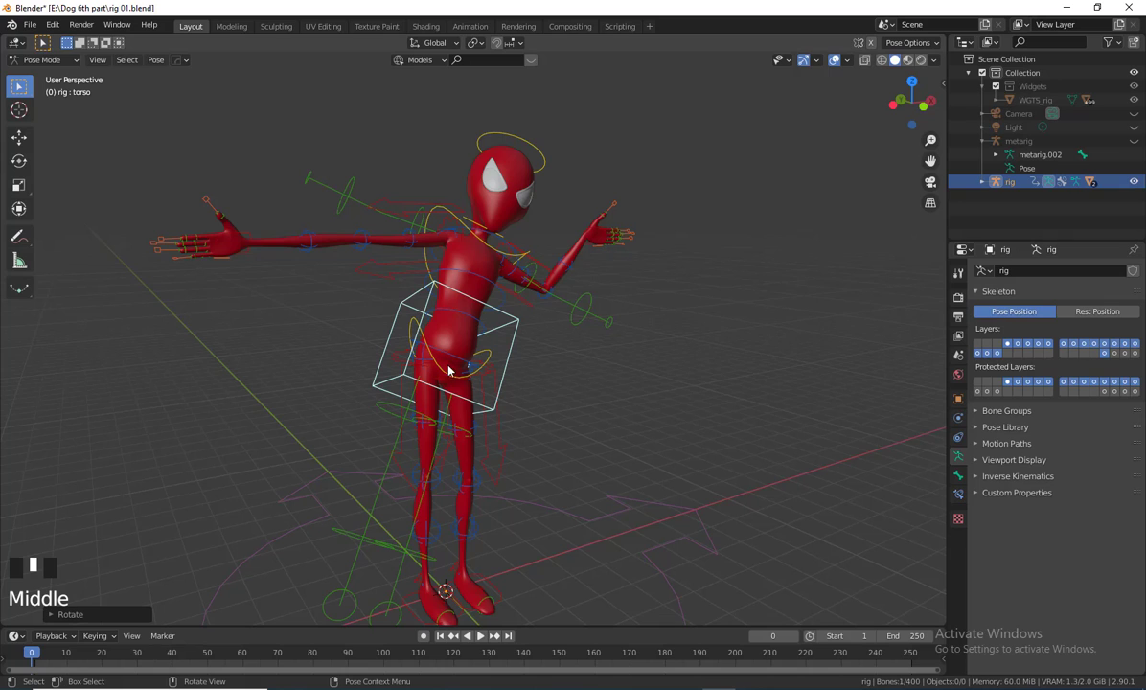
left_click(248, 236)
key("g")
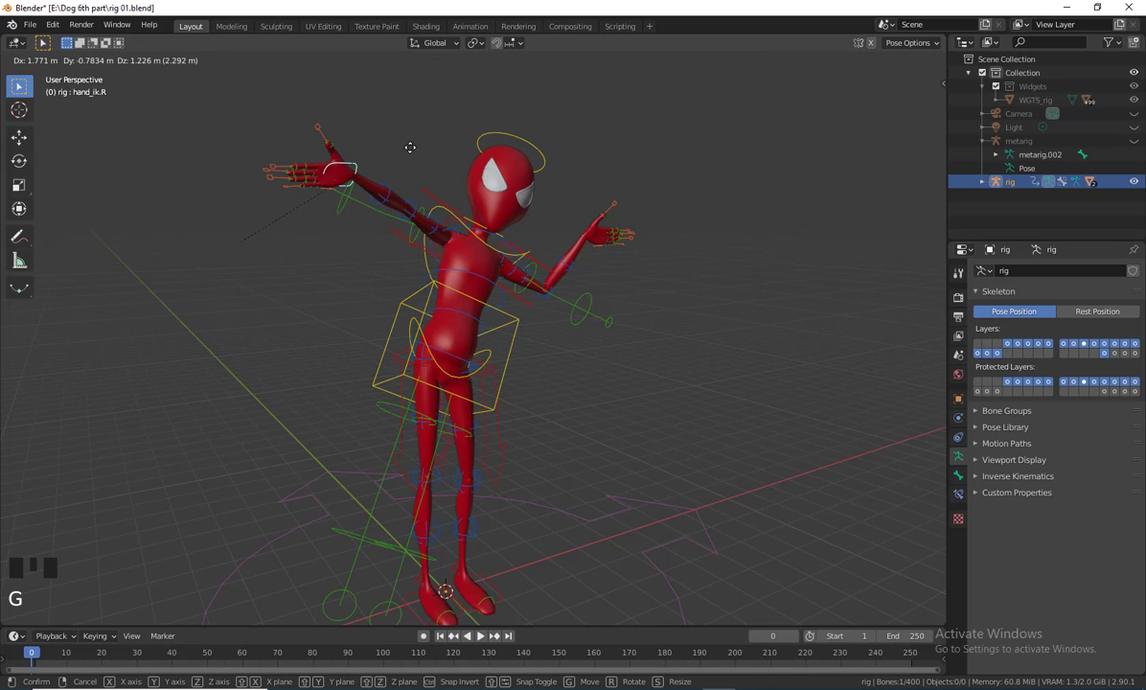
left_click(457, 185)
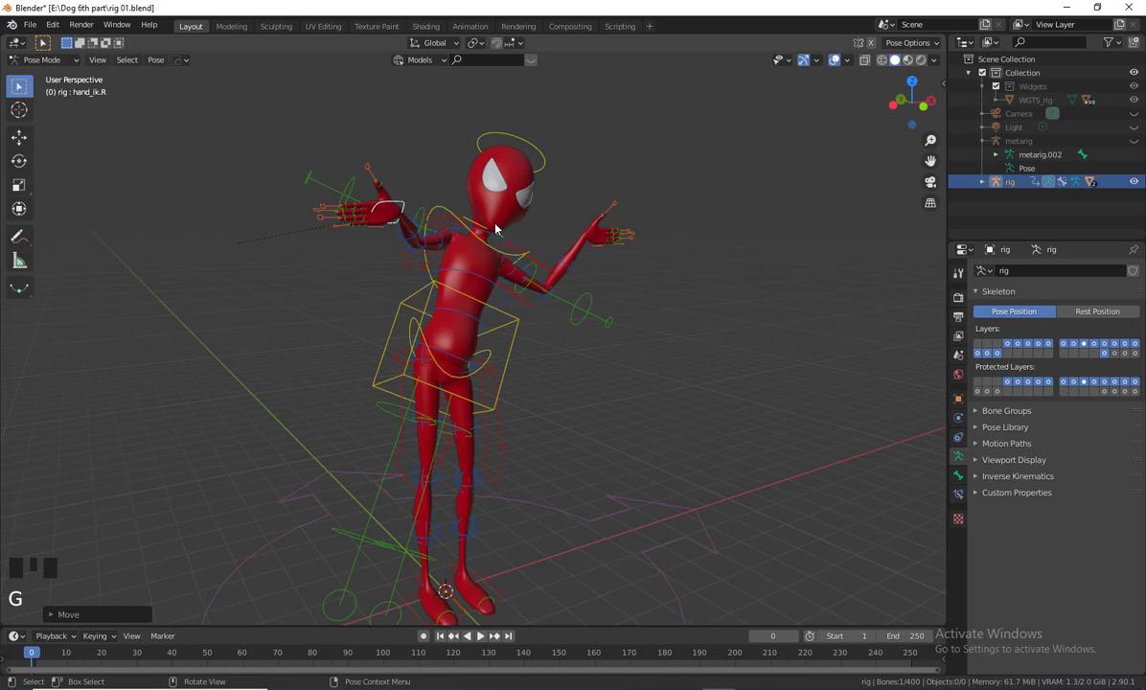
Select all the rig's control bones and clear all their transforms to restore the default pose
middle_click_drag(623, 388, 591, 396)
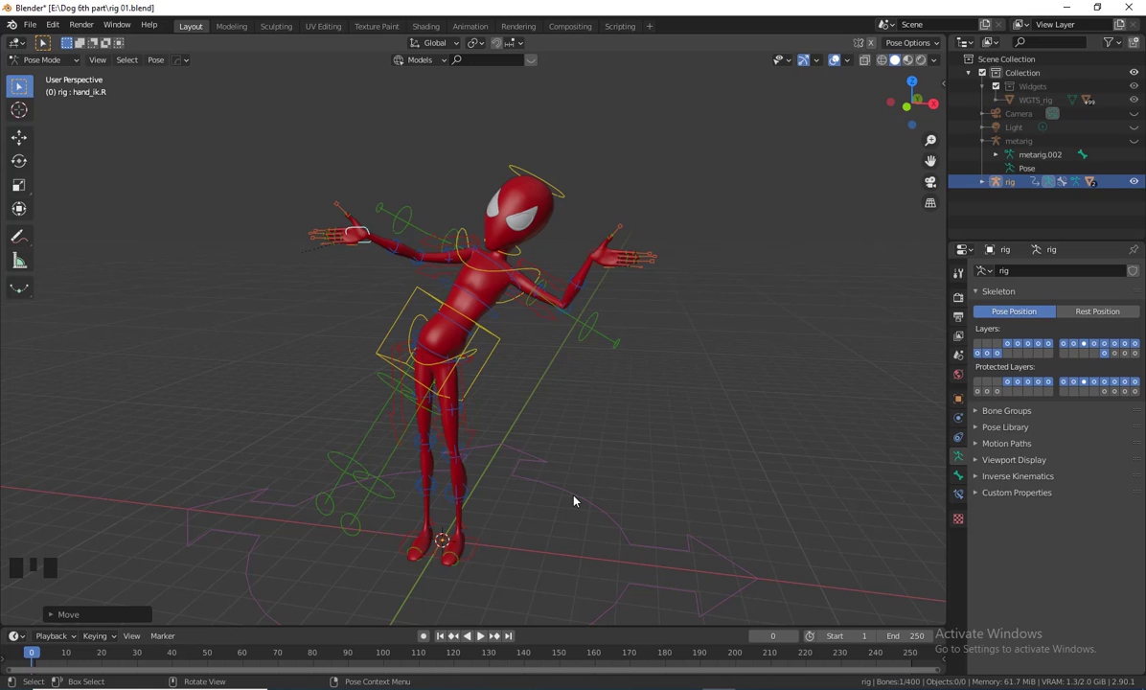
scroll(574, 493, "down", 1)
middle_click_drag(594, 479, 547, 453)
scroll(536, 452, "down", 2)
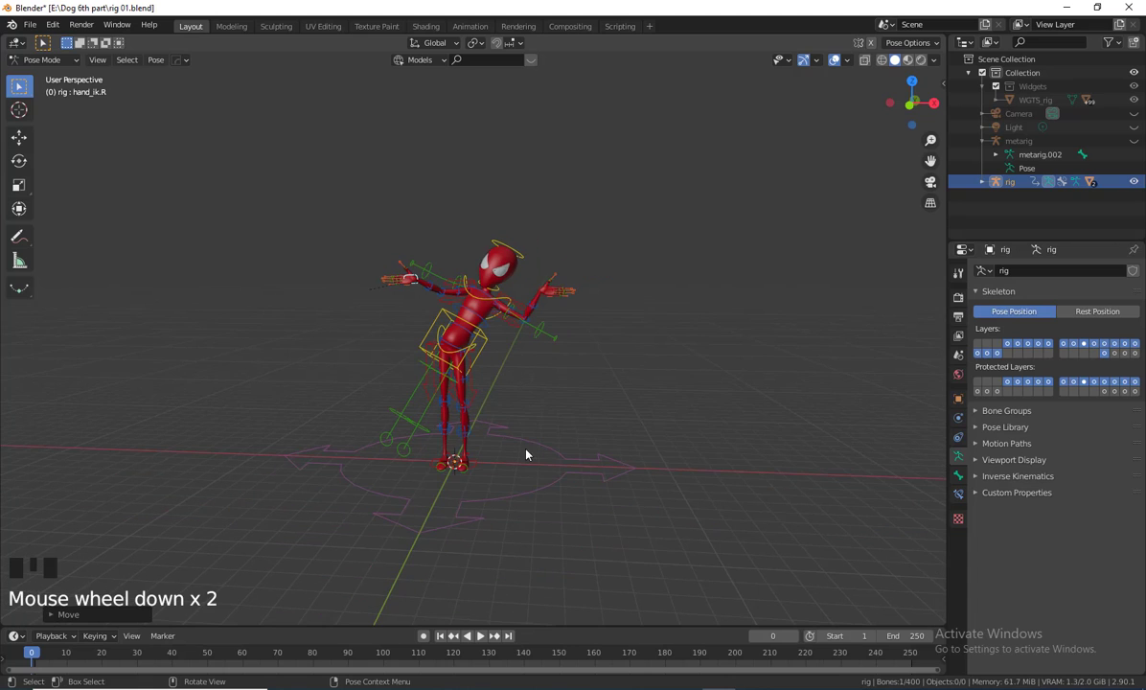
left_click_drag(186, 150, 657, 527)
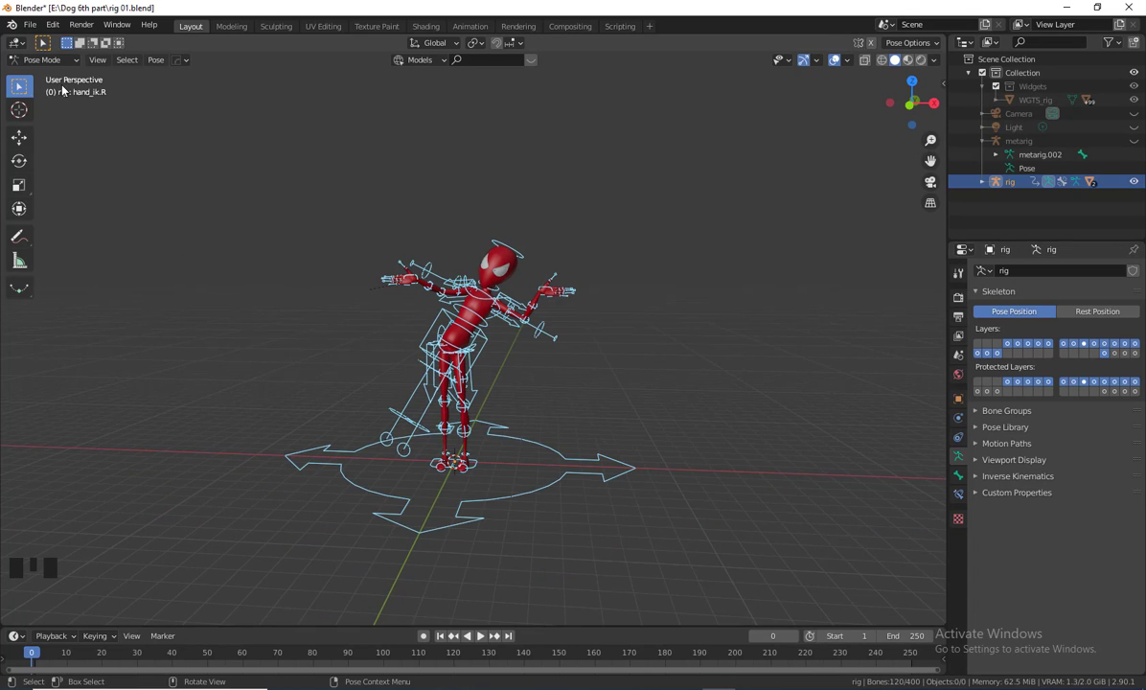
left_click(149, 61)
mouse_move(167, 92)
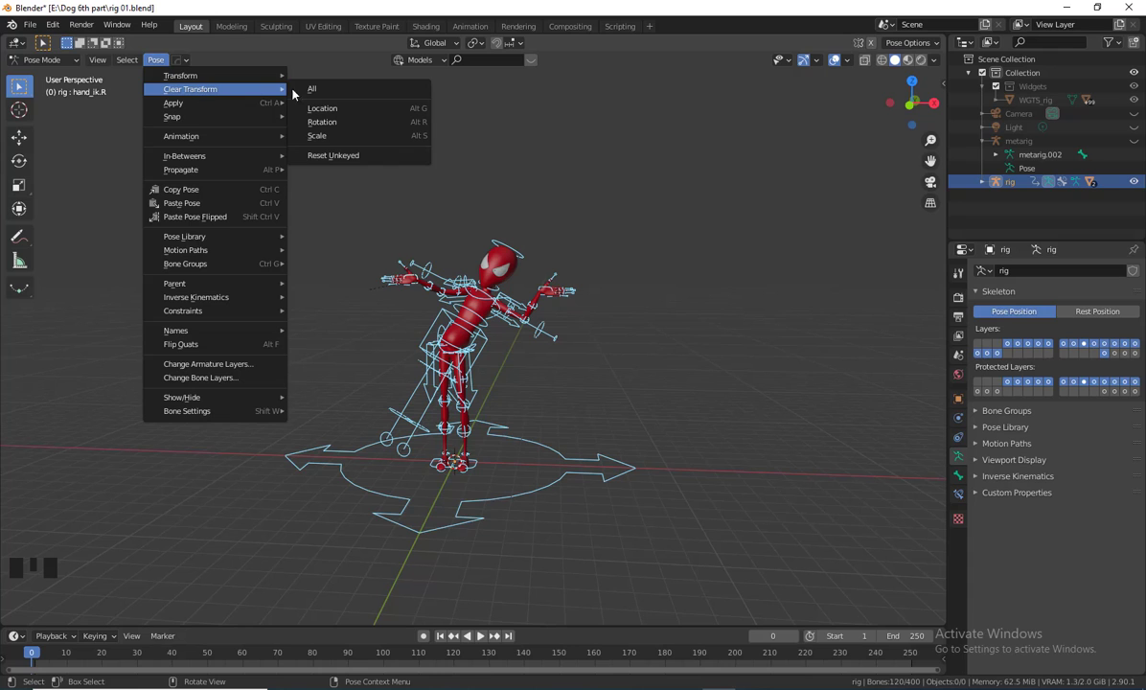
left_click(331, 89)
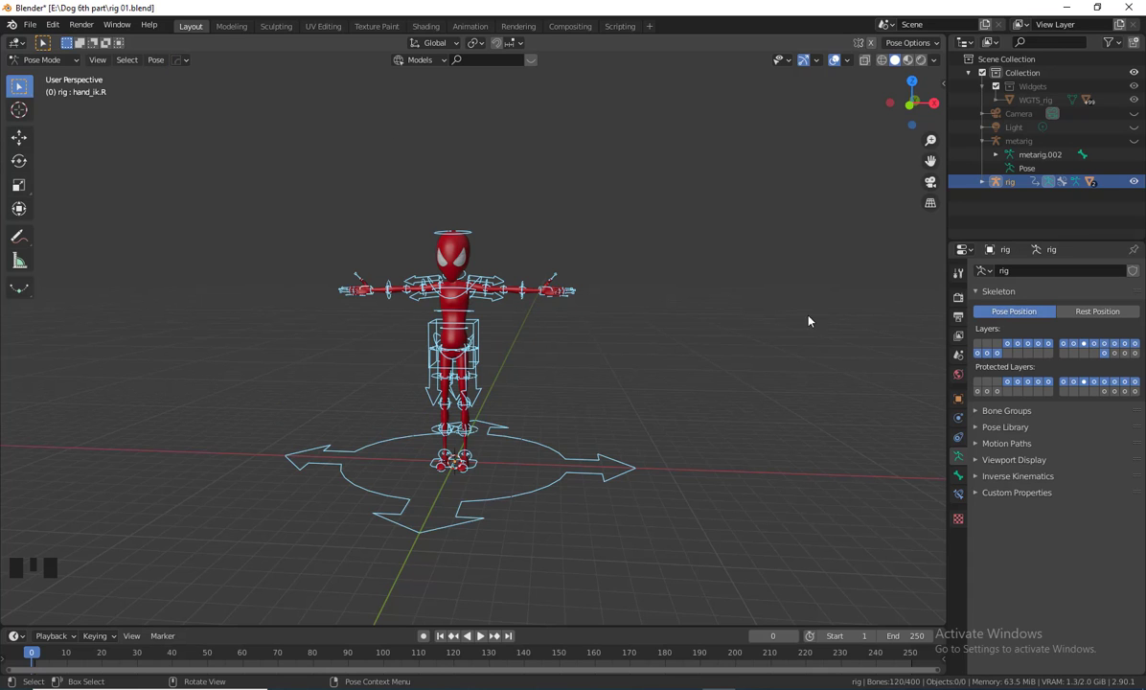
Inspect the reset T-pose and the selected controls up close and from different sides
middle_click_drag(741, 391, 482, 220)
scroll(680, 386, "up", 3)
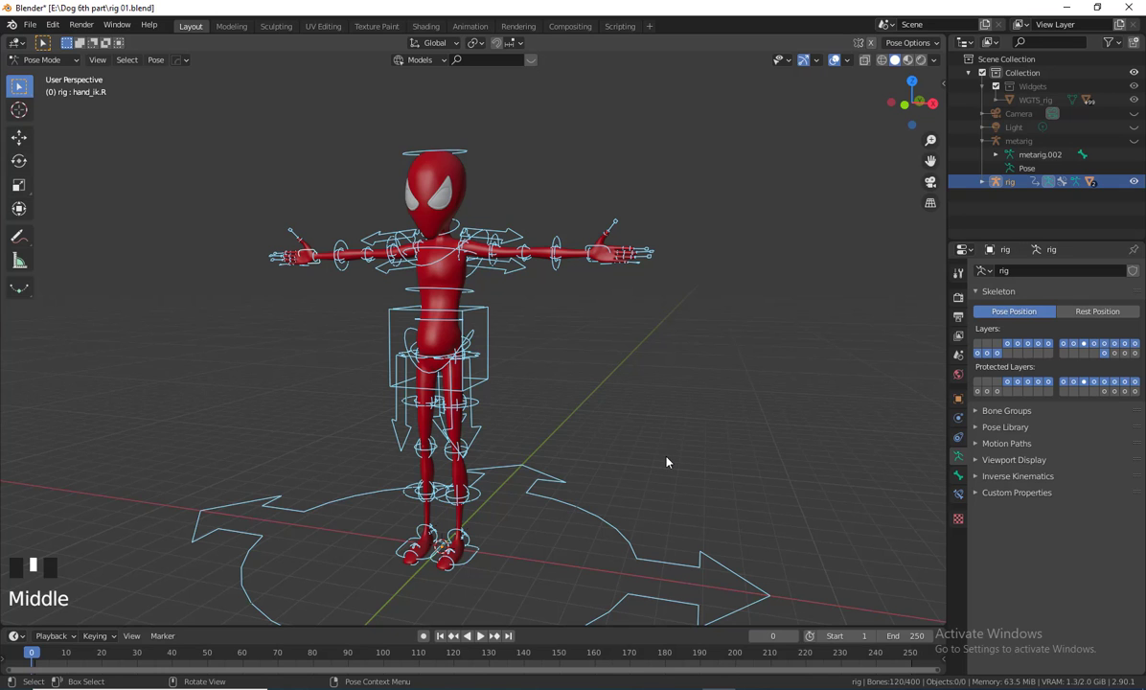
middle_click(584, 433, "alt")
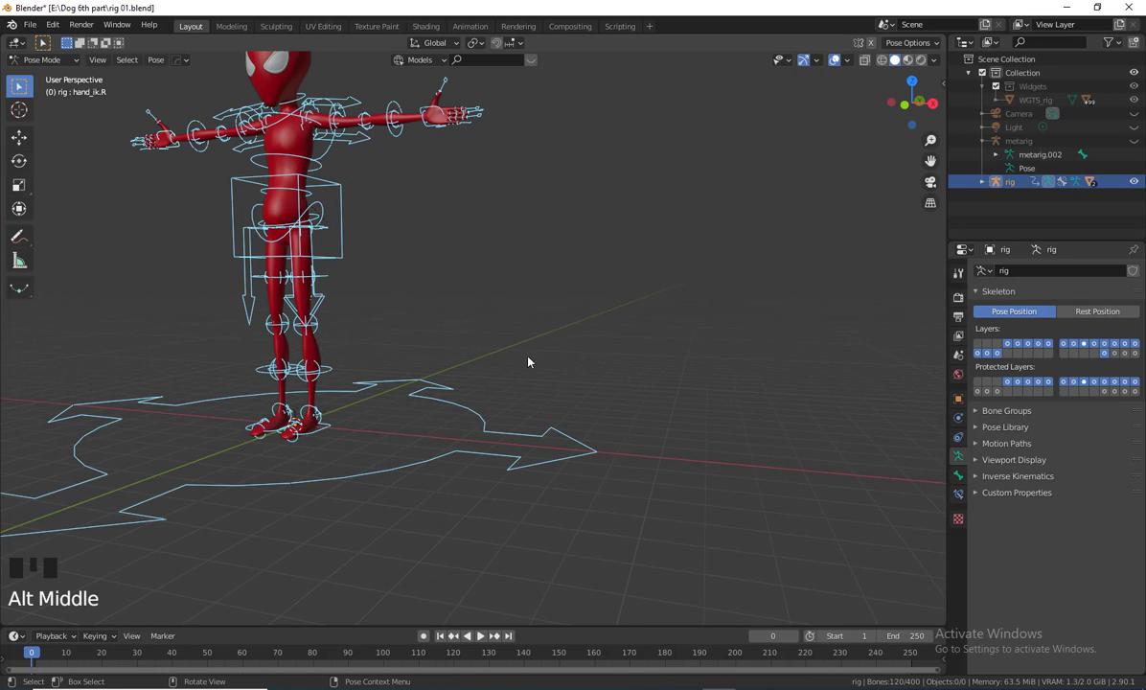
middle_click_drag(468, 248, 644, 430, "shift")
scroll(685, 477, "up", 2)
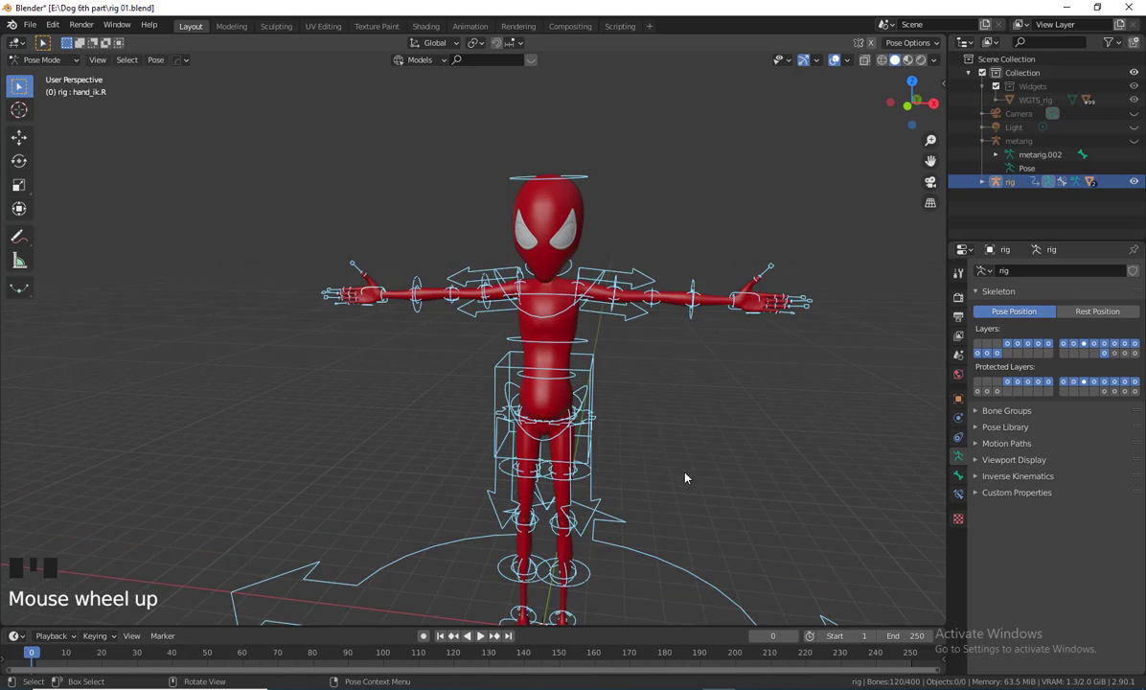
middle_click_drag(684, 477, 599, 393, "shift")
scroll(619, 447, "down", 2)
middle_click_drag(619, 447, 569, 439)
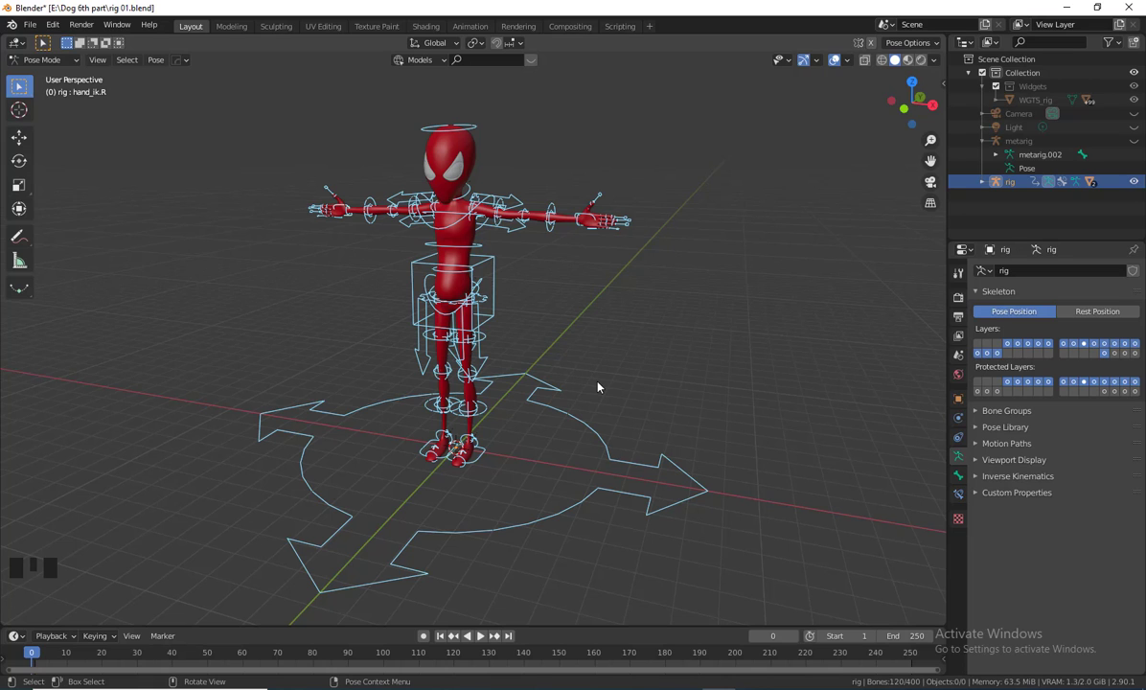
Select the root control around the feet and try moving and scaling the whole character with it
left_click_drag(595, 388, 575, 413)
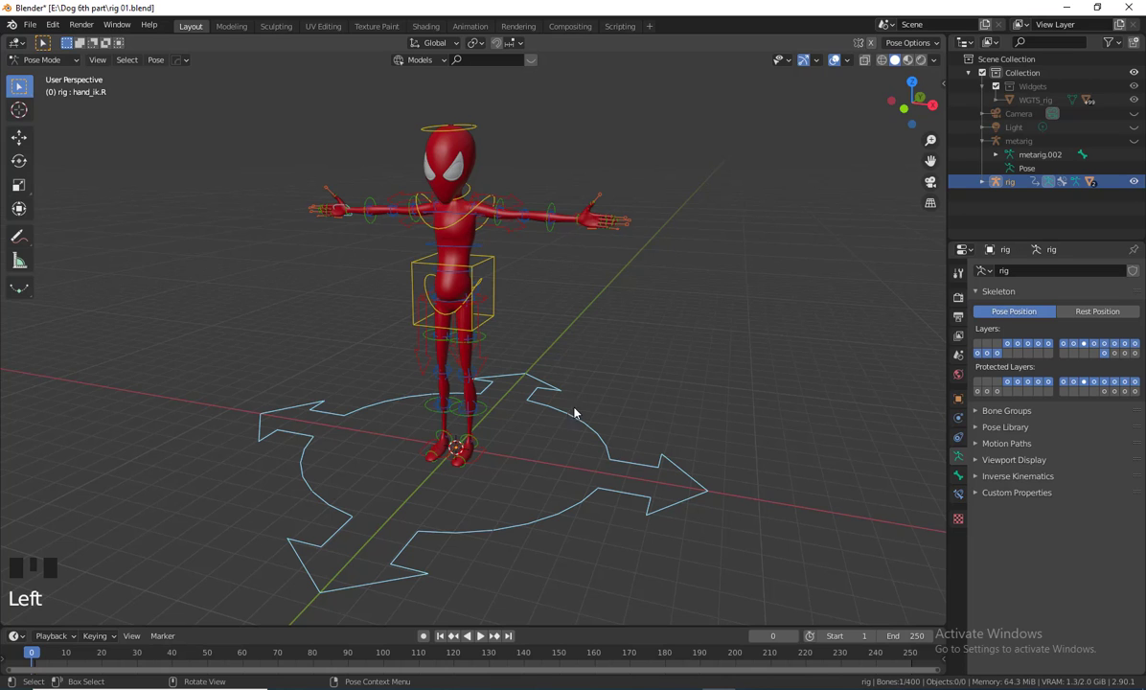
middle_click_drag(575, 452, 345, 518)
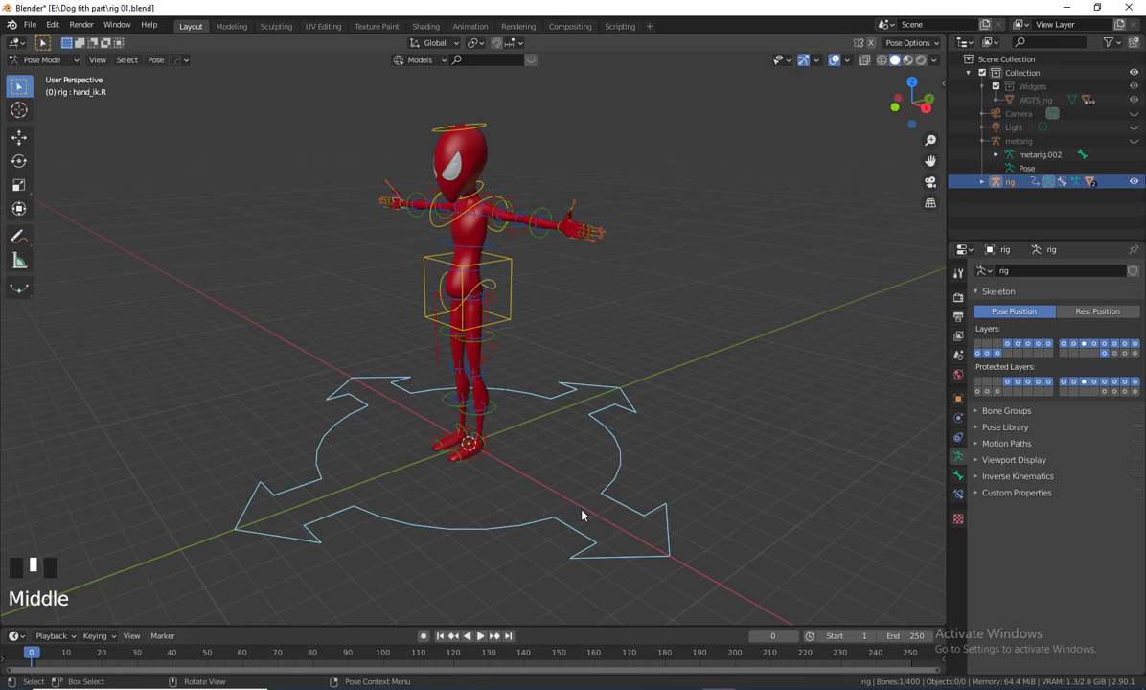
middle_click_drag(582, 515, 593, 447)
key("g")
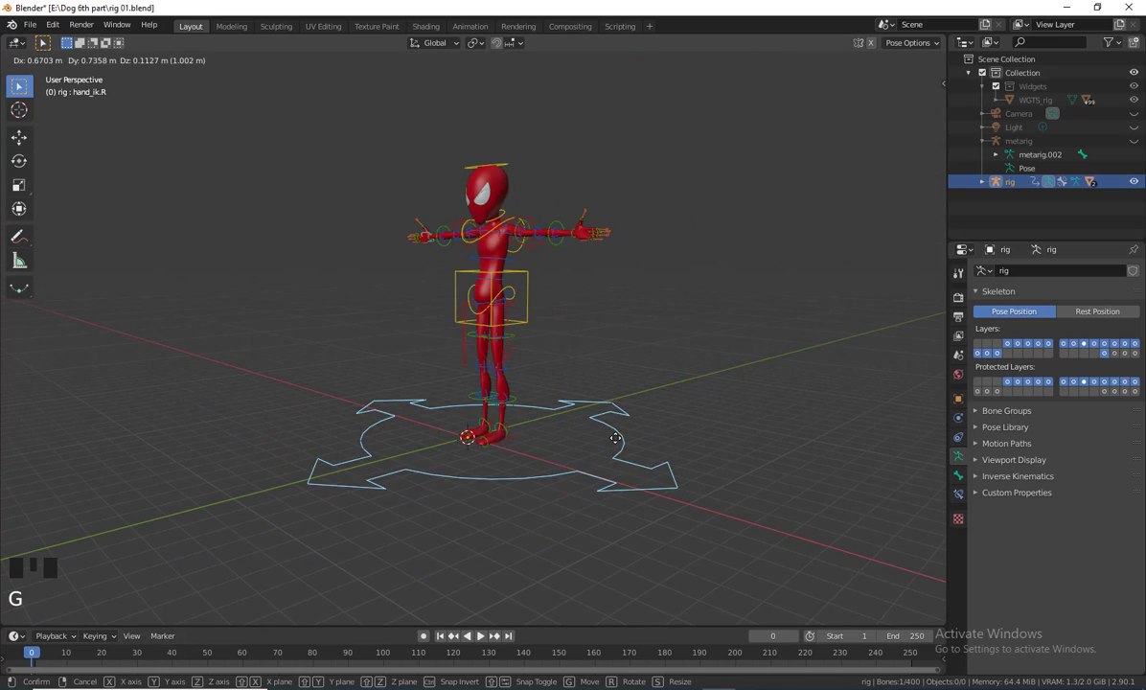
right_click(615, 438)
middle_click_drag(663, 508, 716, 547)
key("s")
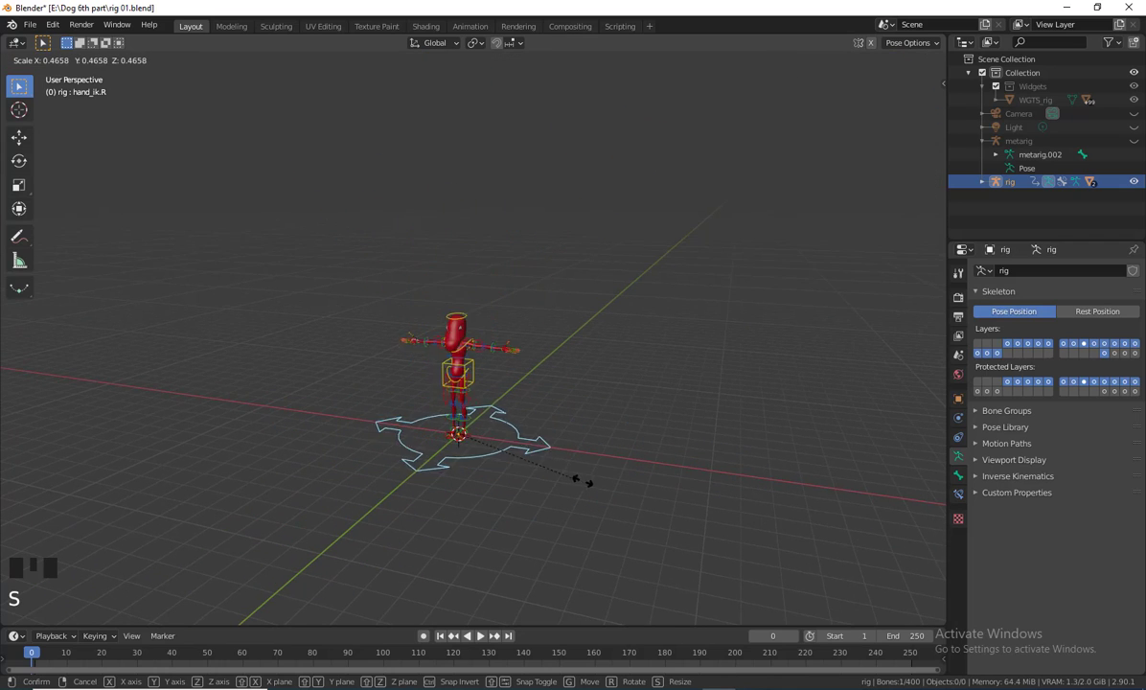
right_click(845, 518)
Move the root control so the whole character stands away from the world origin
scroll(644, 507, "up", 1)
middle_click_drag(643, 507, 555, 488)
scroll(530, 499, "down", 2)
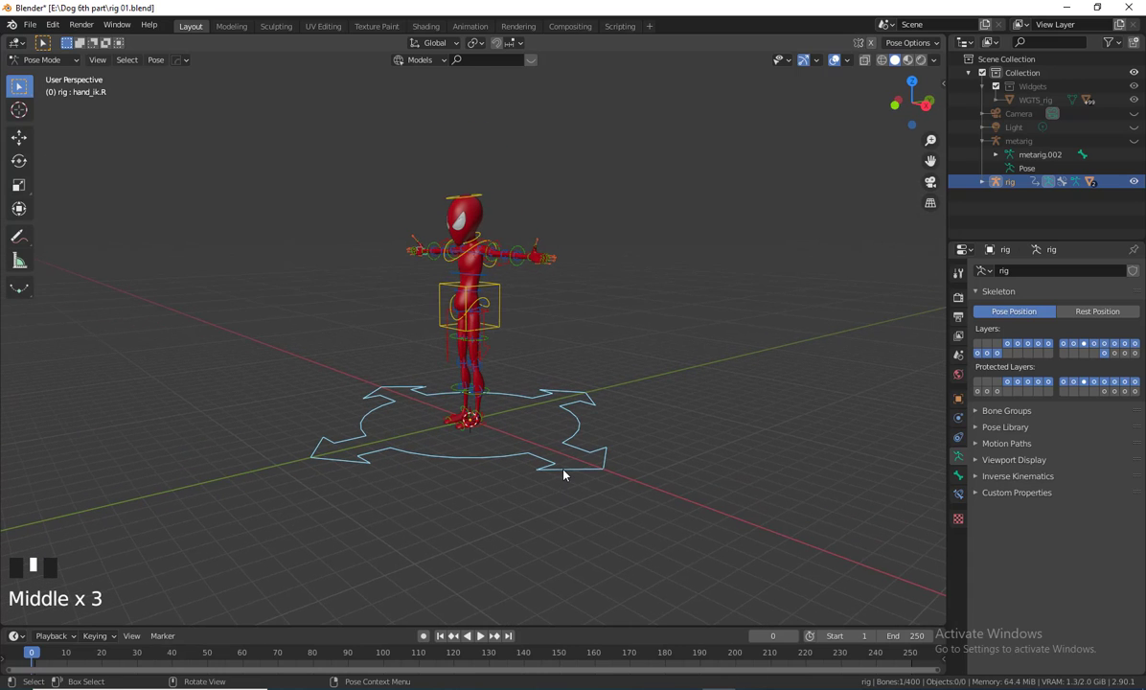
key("g")
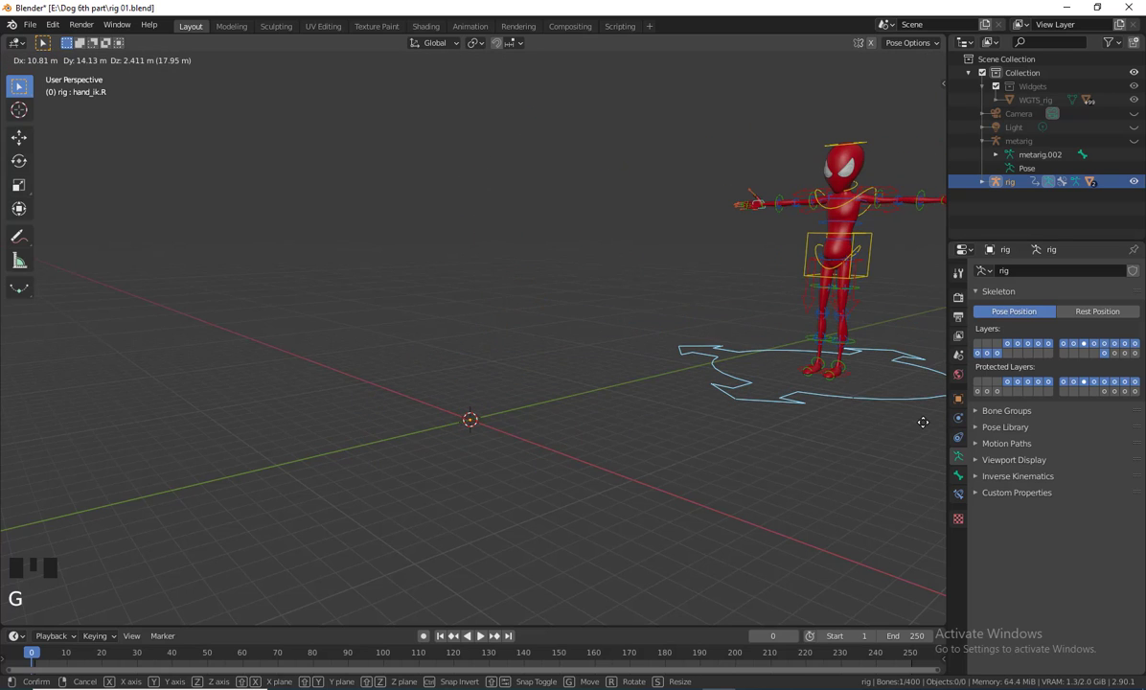
left_click(733, 459)
middle_click_drag(733, 459, 593, 490)
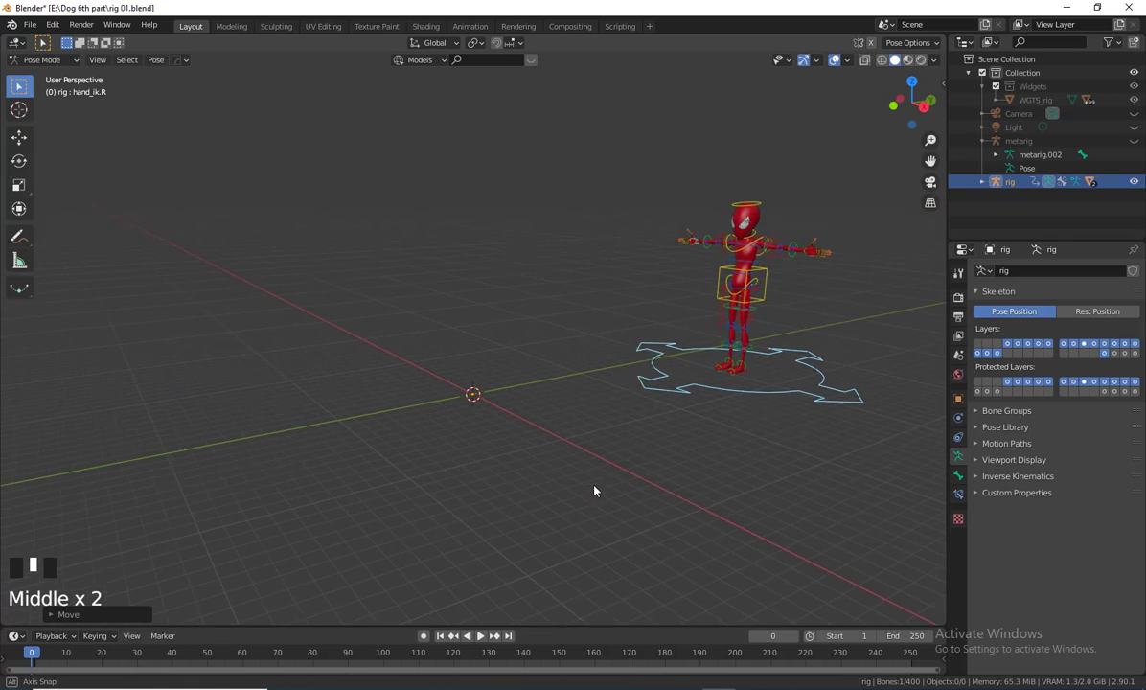
Undo the root control's move to bring the character back to the world origin
key("g")
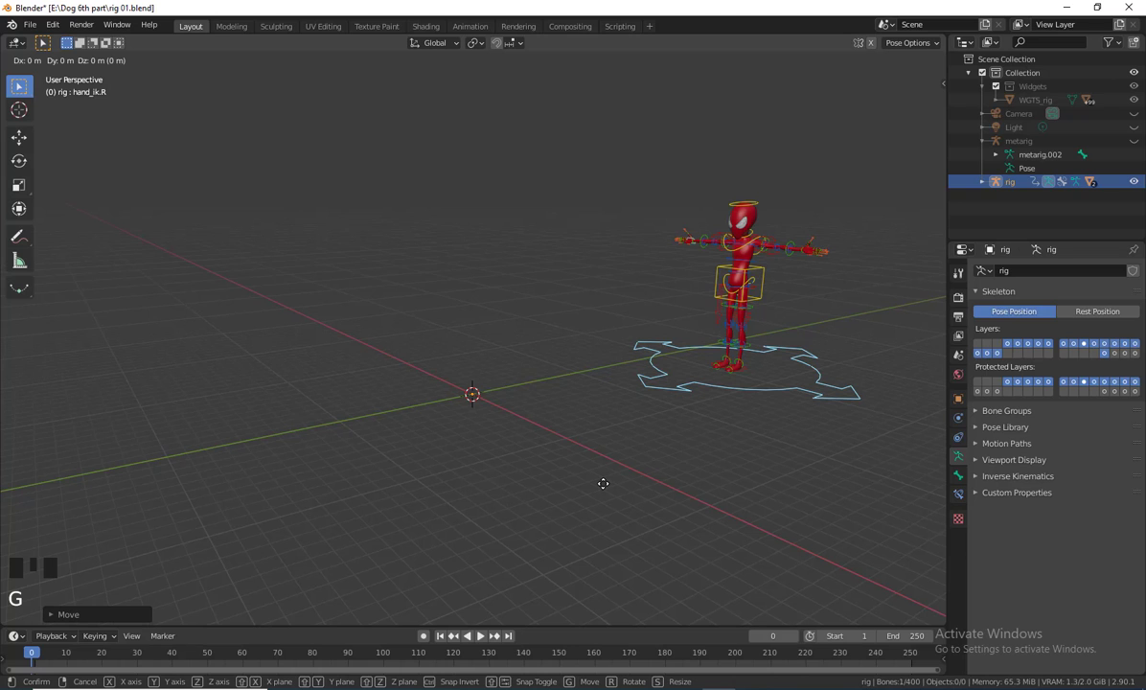
right_click(603, 483)
left_click_drag(654, 364, 676, 451)
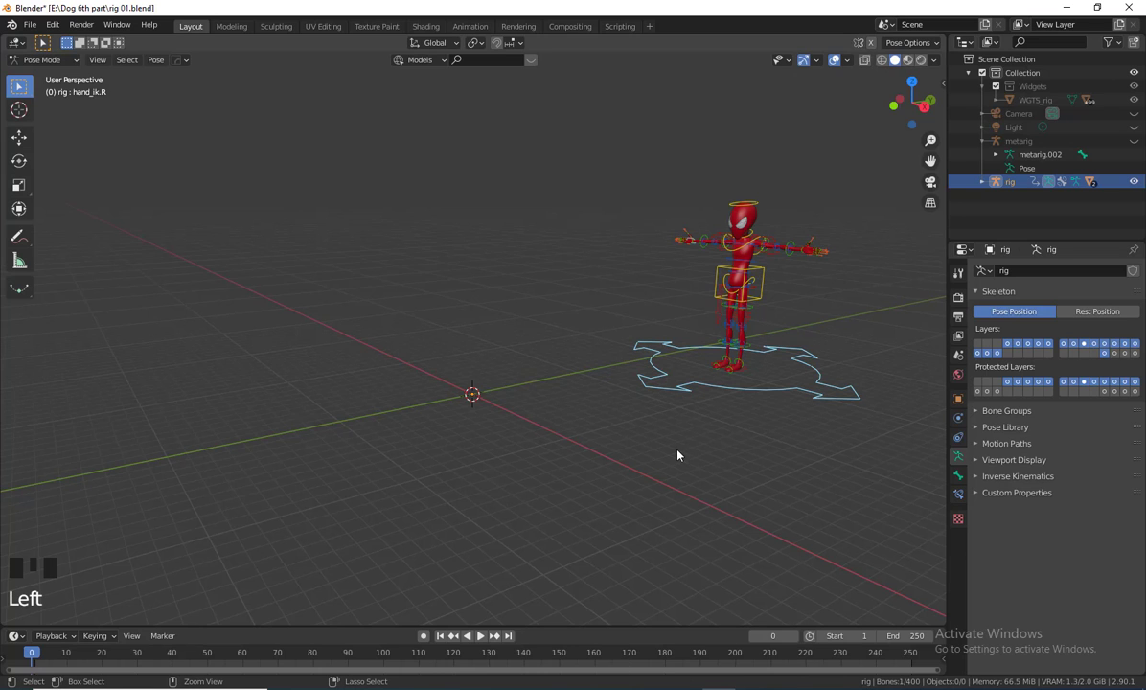
key("ctrl+z")
key("ctrl+z")
middle_click_drag(677, 457, 627, 473)
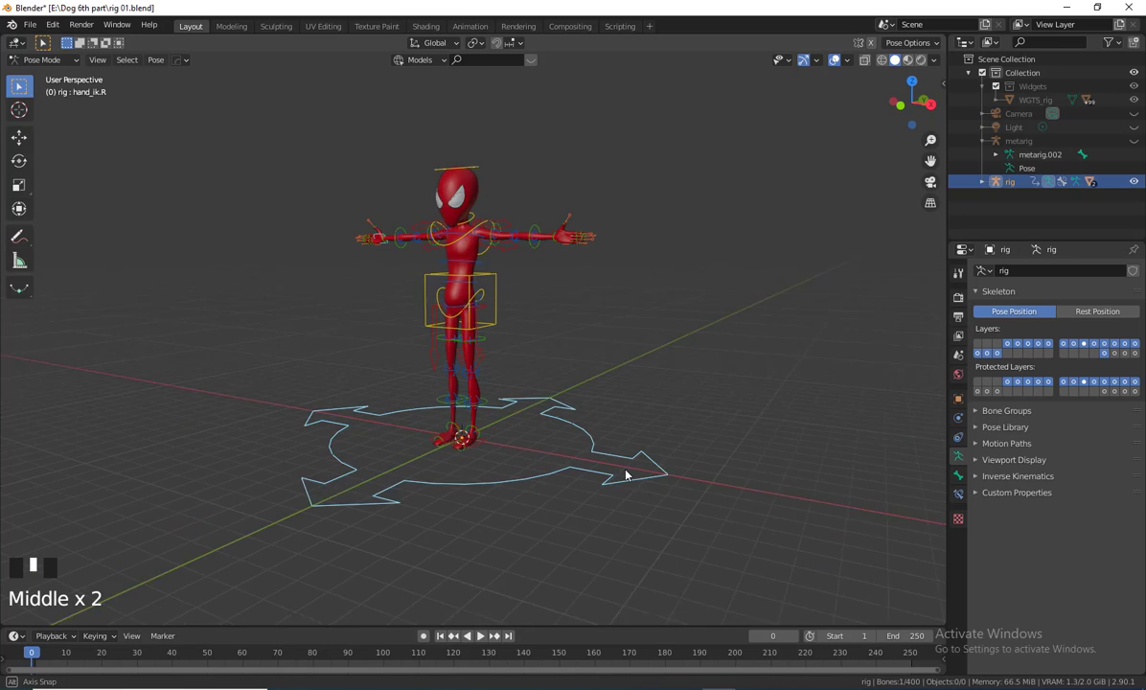
Select the left foot's IK control and try moving the foot backward behind the body
scroll(628, 472, "up", 2)
middle_click_drag(537, 486, 592, 505, "shift")
scroll(588, 498, "up", 1)
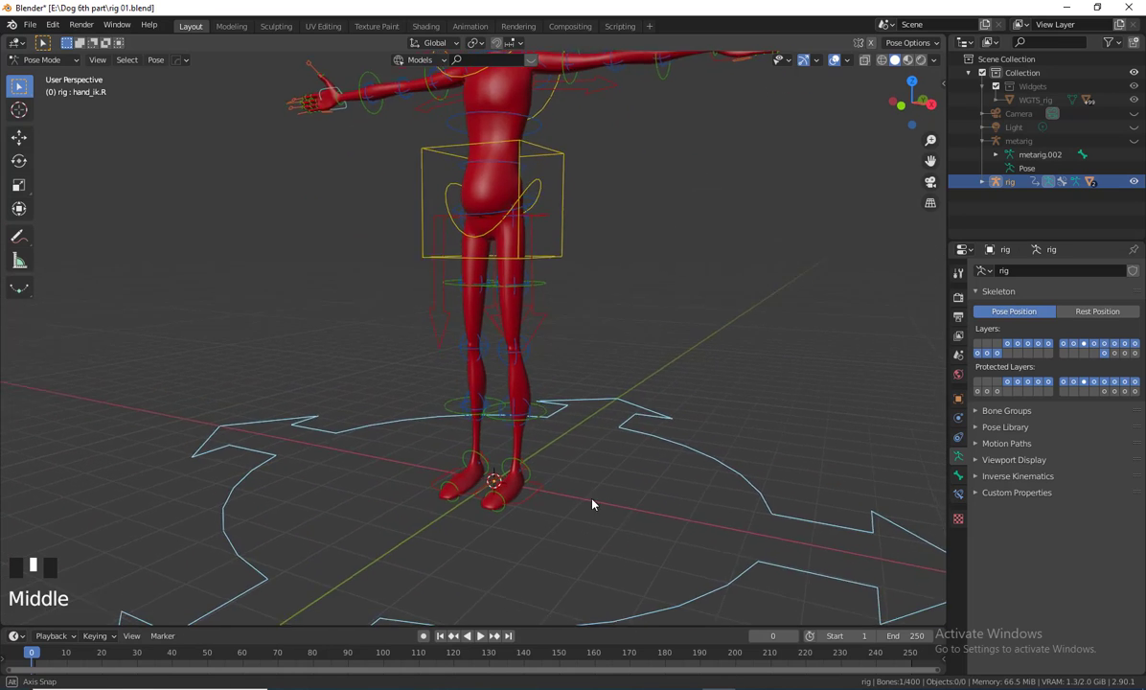
left_click(535, 500)
mouse_move(553, 522)
middle_mouse_down()
mouse_move(519, 496)
mouse_move(585, 501)
mouse_move(555, 503)
middle_mouse_up()
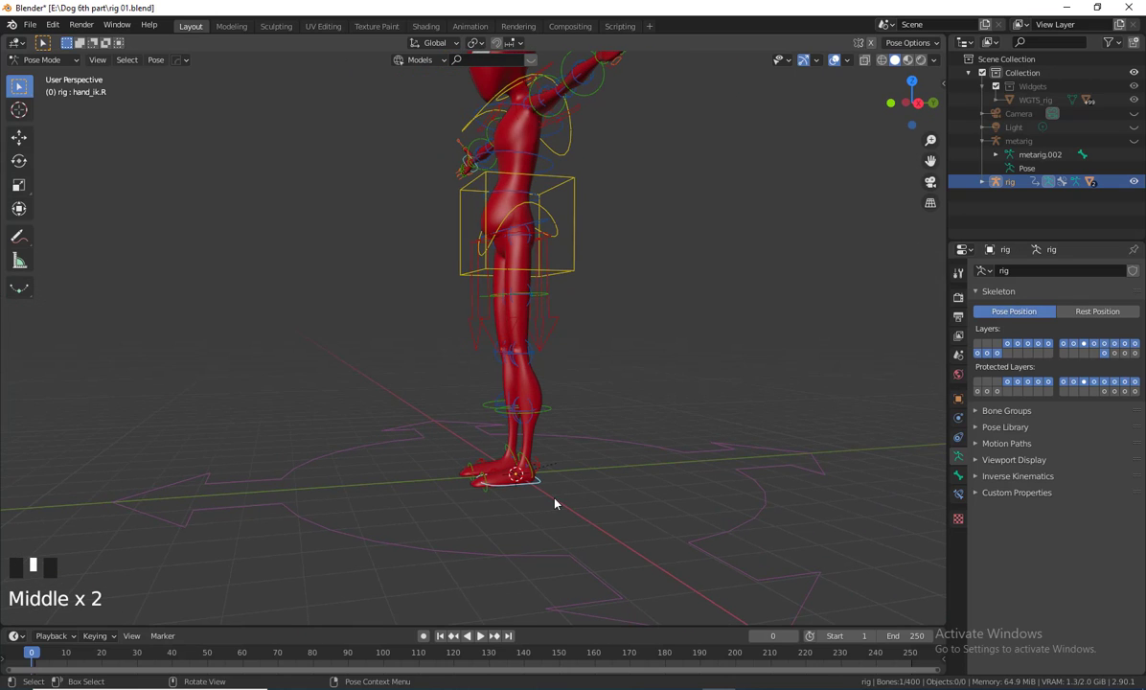
key("g")
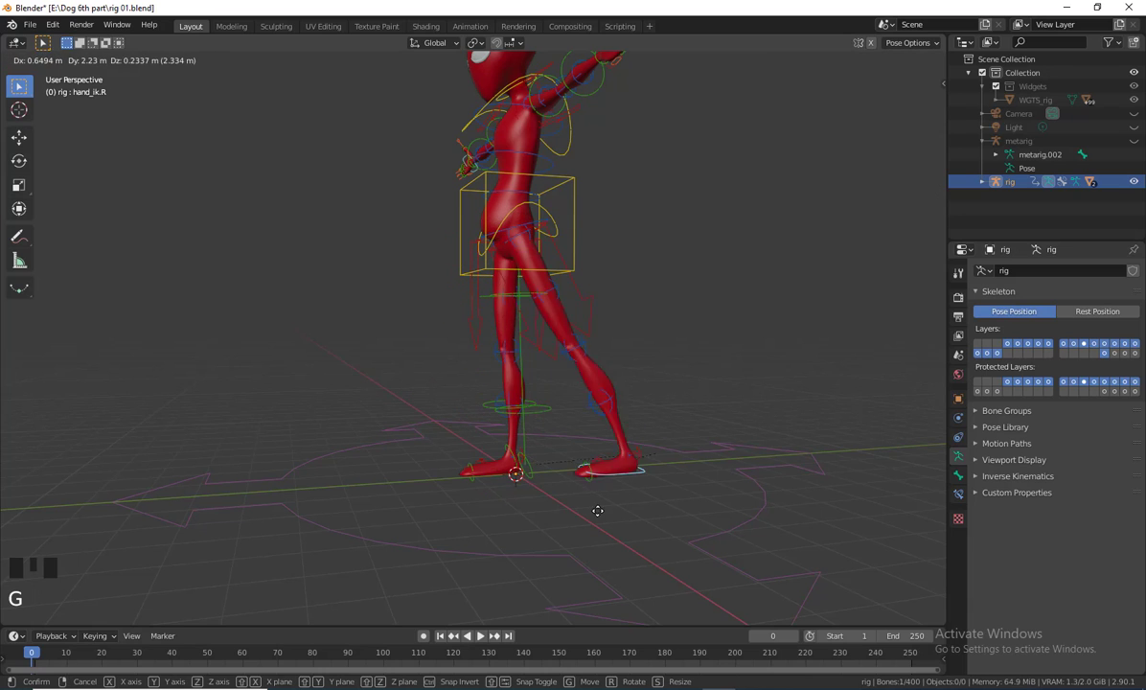
right_click(649, 425)
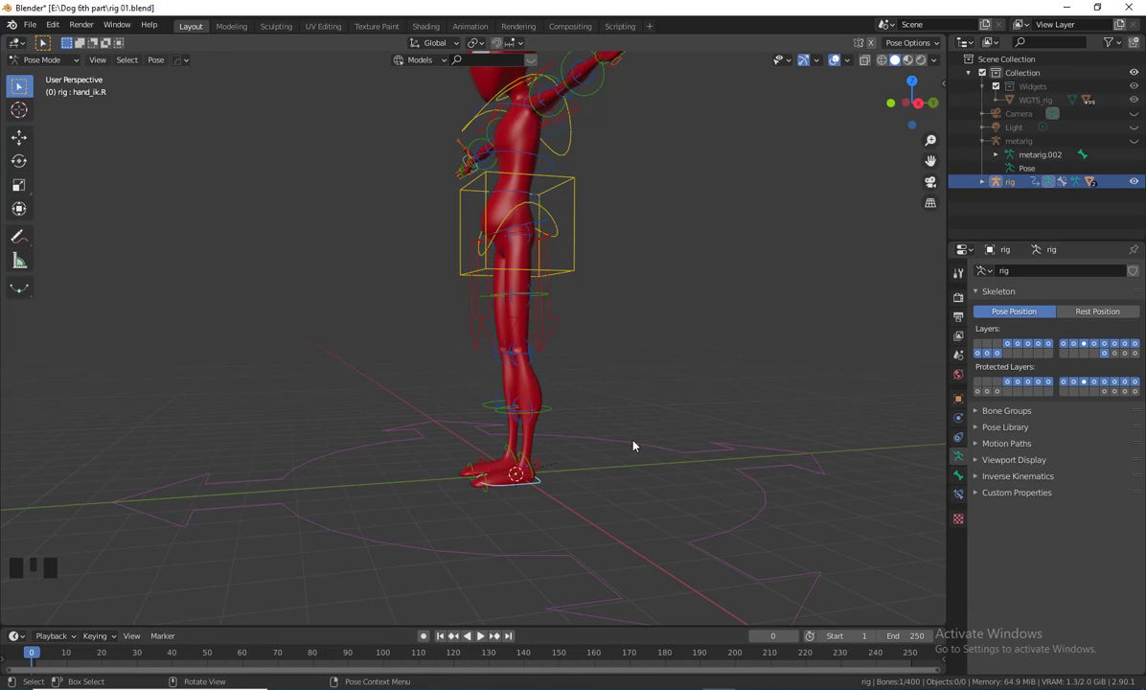
Try rotating the left foot with its IK control
middle_click_drag(632, 445, 673, 480)
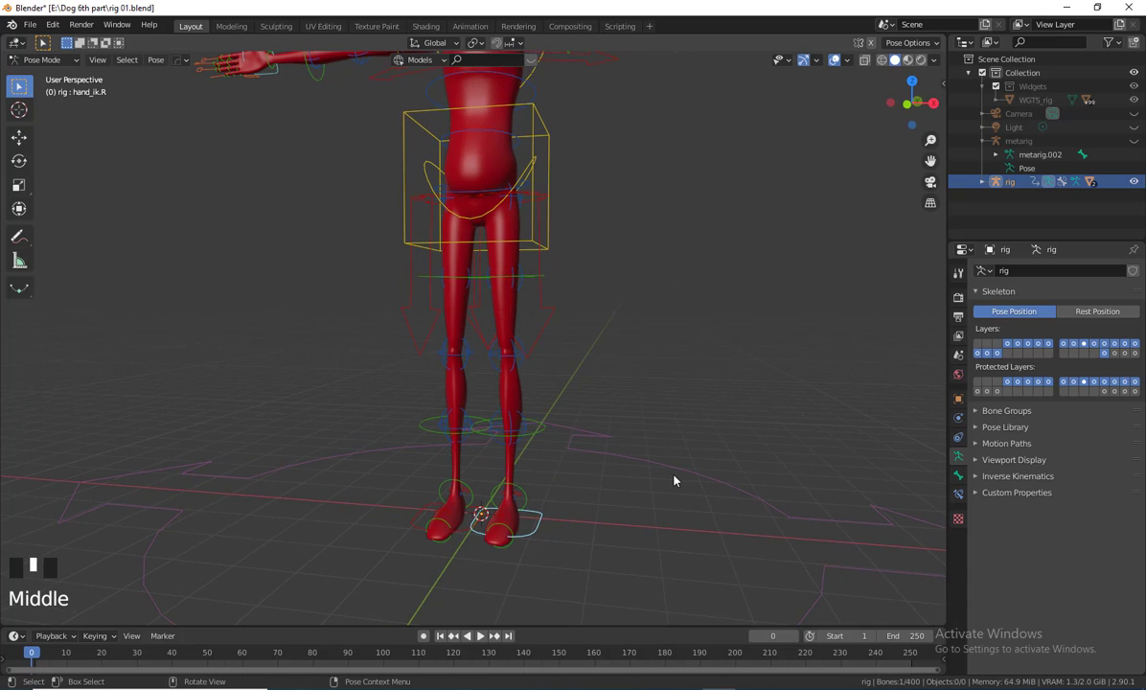
key("r")
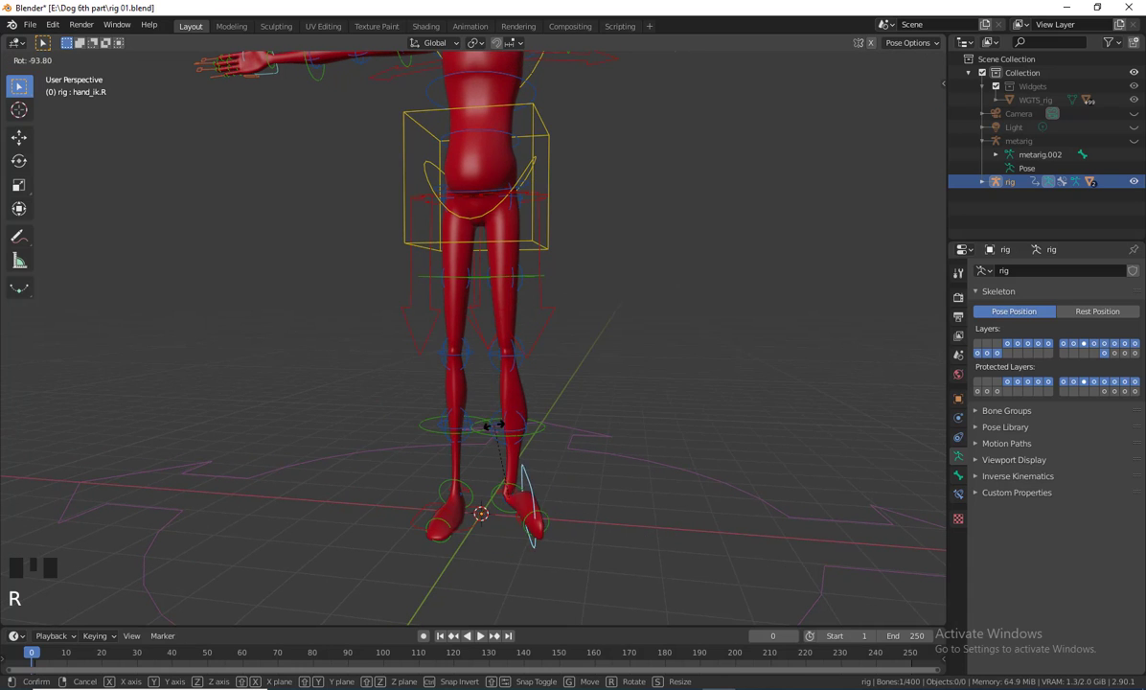
right_click(599, 482)
Select the left heel control foot_heel_ik.L and try rotating it to roll the foot up onto the toes
scroll(626, 494, "down", 1)
middle_click_drag(626, 494, 603, 524)
scroll(589, 513, "up", 2)
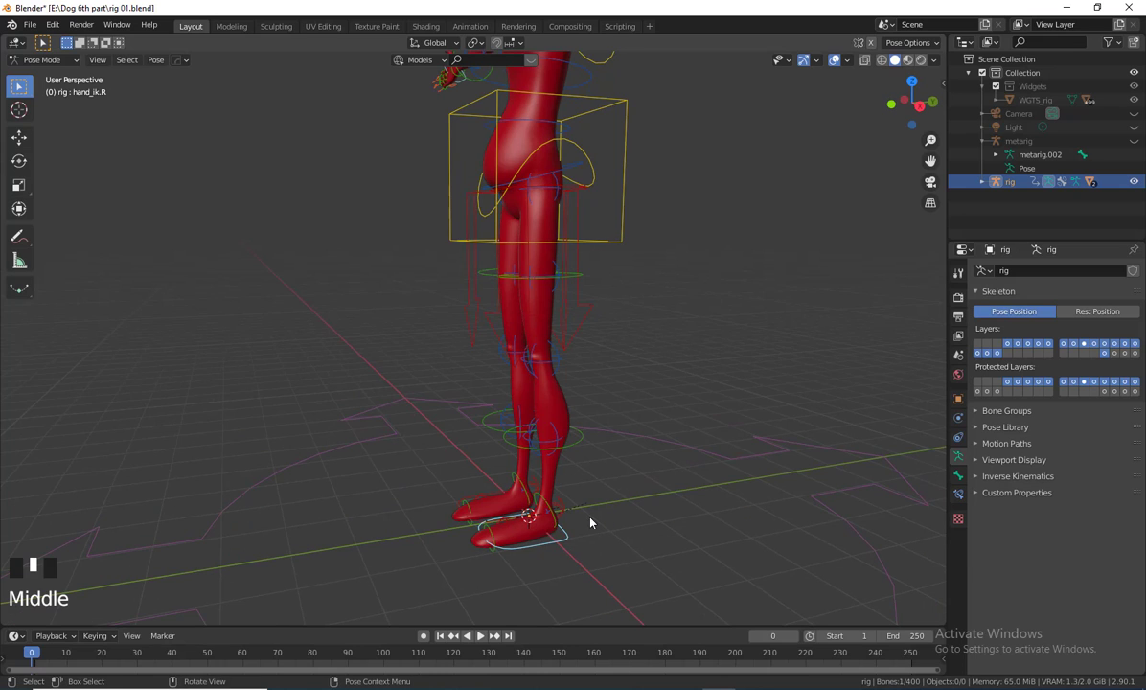
left_click(559, 508)
middle_click_drag(646, 535, 629, 524)
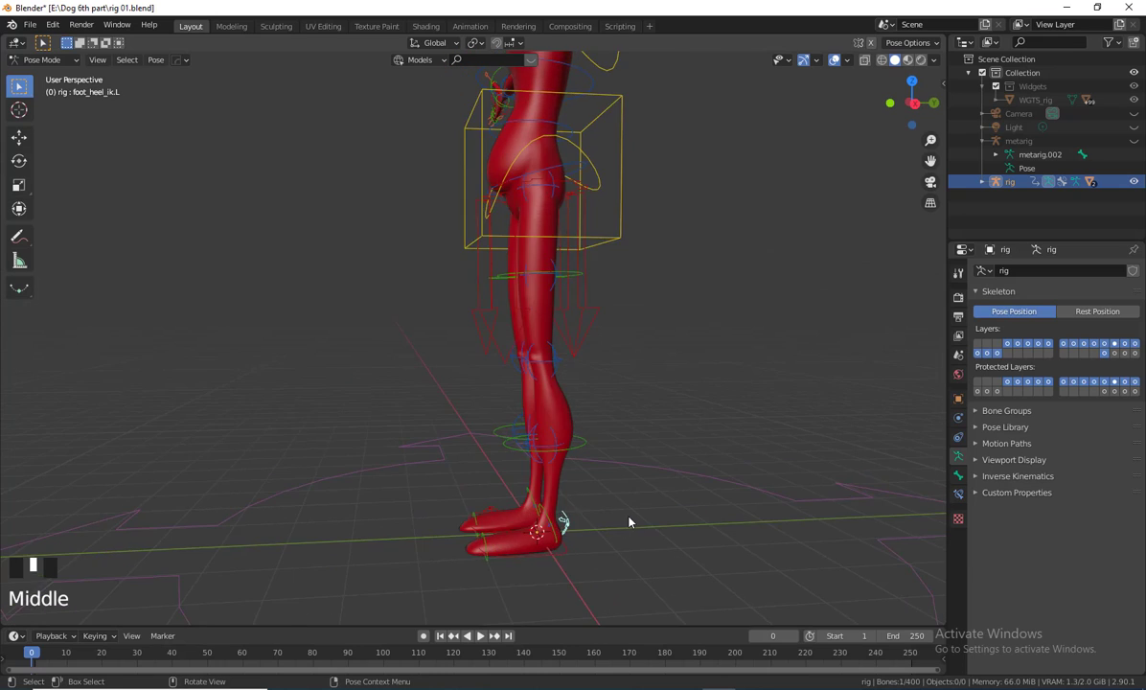
scroll(629, 523, "up", 2)
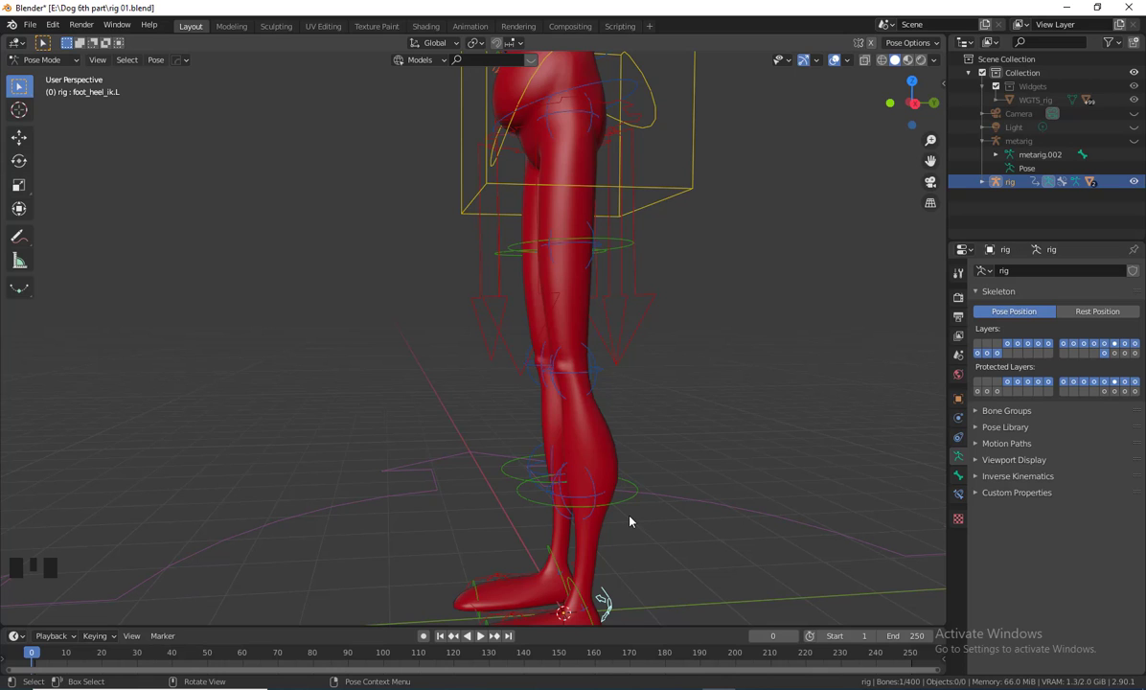
middle_click_drag(629, 520, 565, 507)
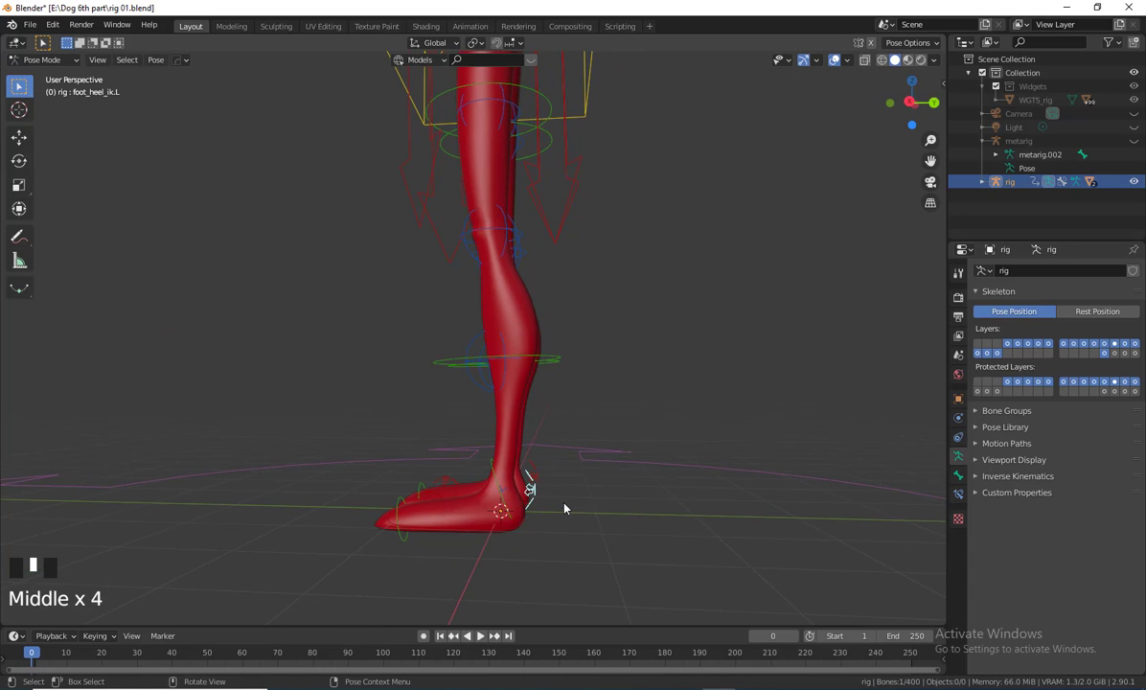
key("r")
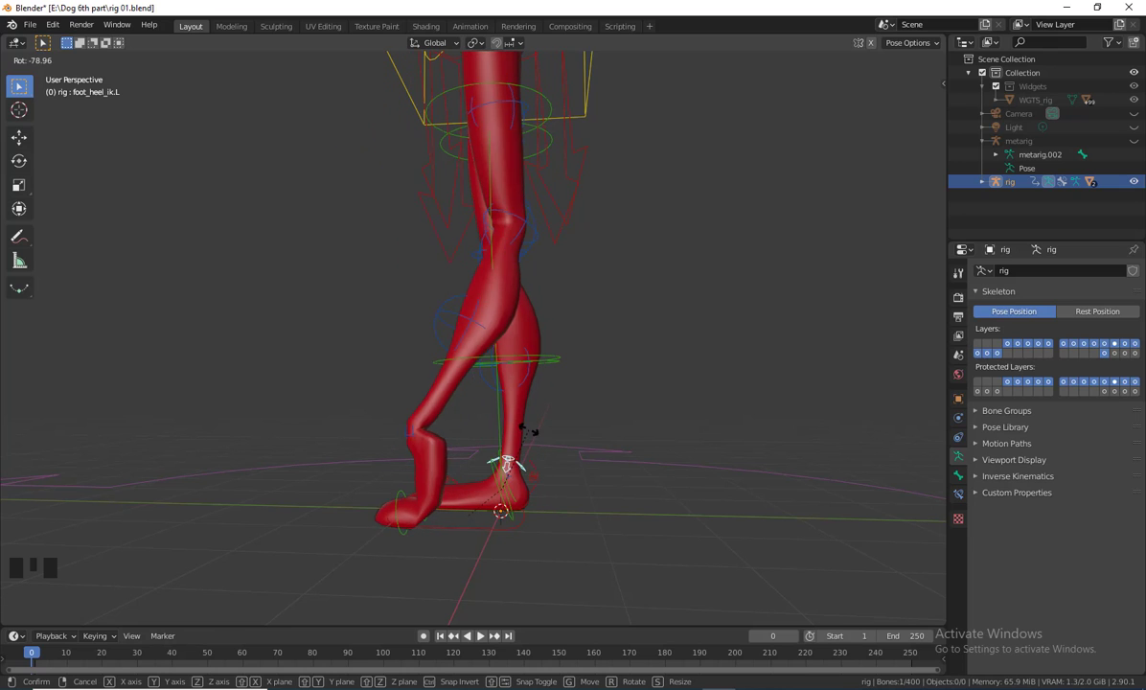
right_click(553, 499)
Select the toe.L control and try rotating the left toes
middle_click_drag(464, 556, 410, 541)
left_click(411, 538)
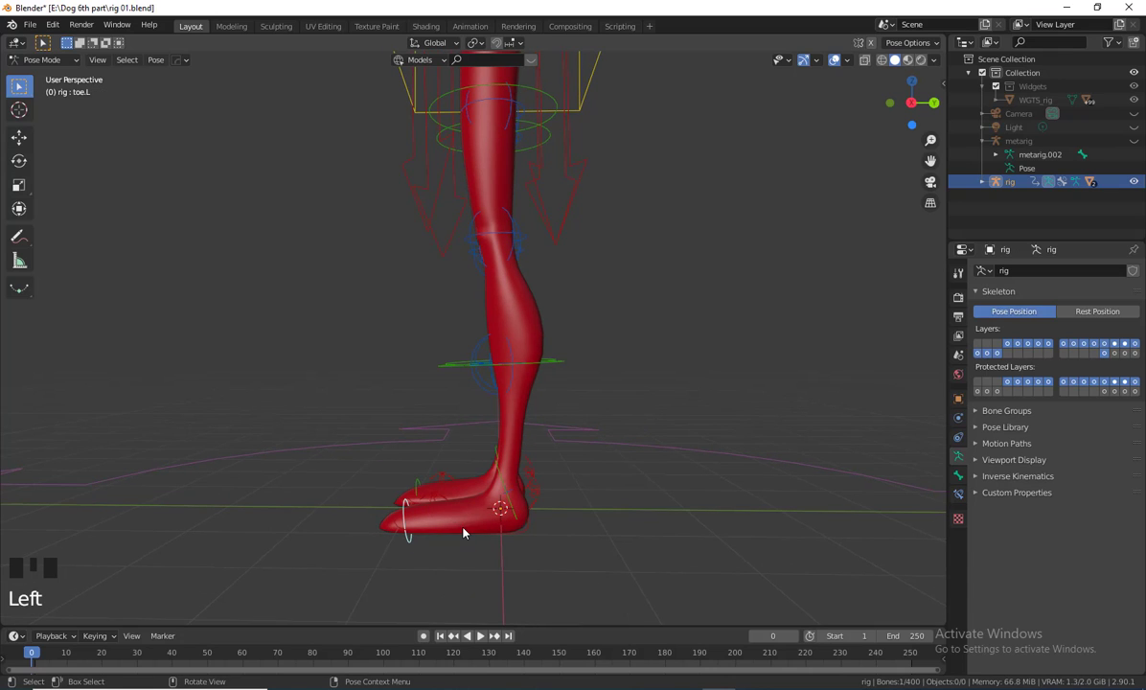
key("r")
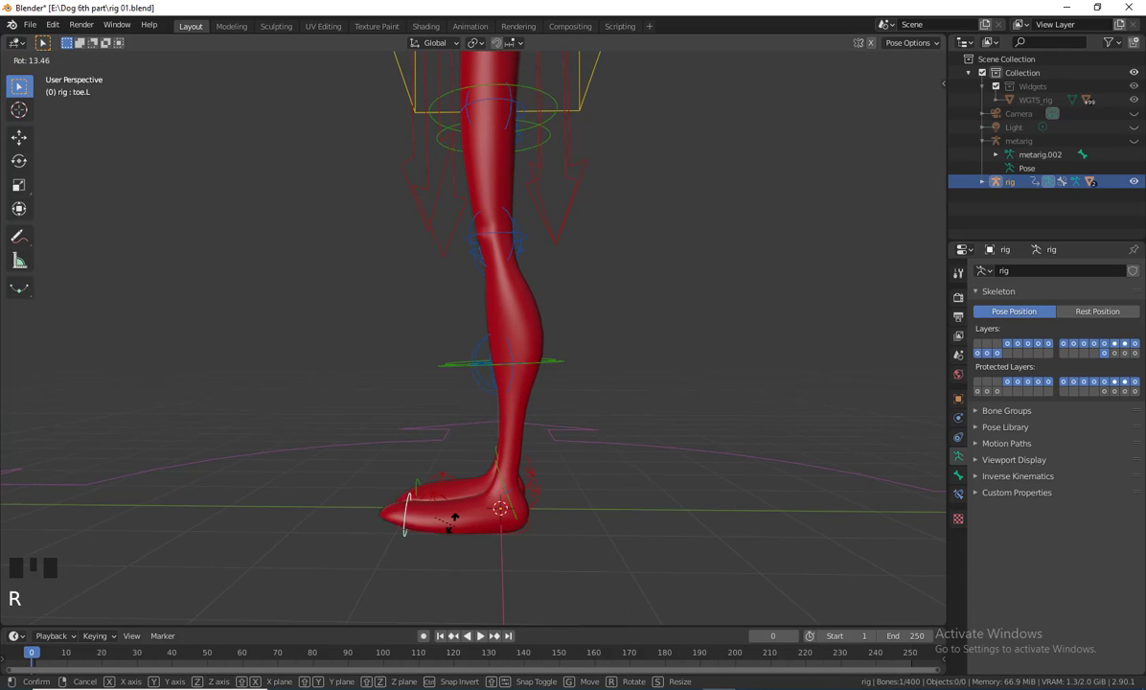
right_click(522, 578)
Select the foot_fk.L ring at the left ankle and rotate it slightly
middle_click_drag(522, 577, 575, 584)
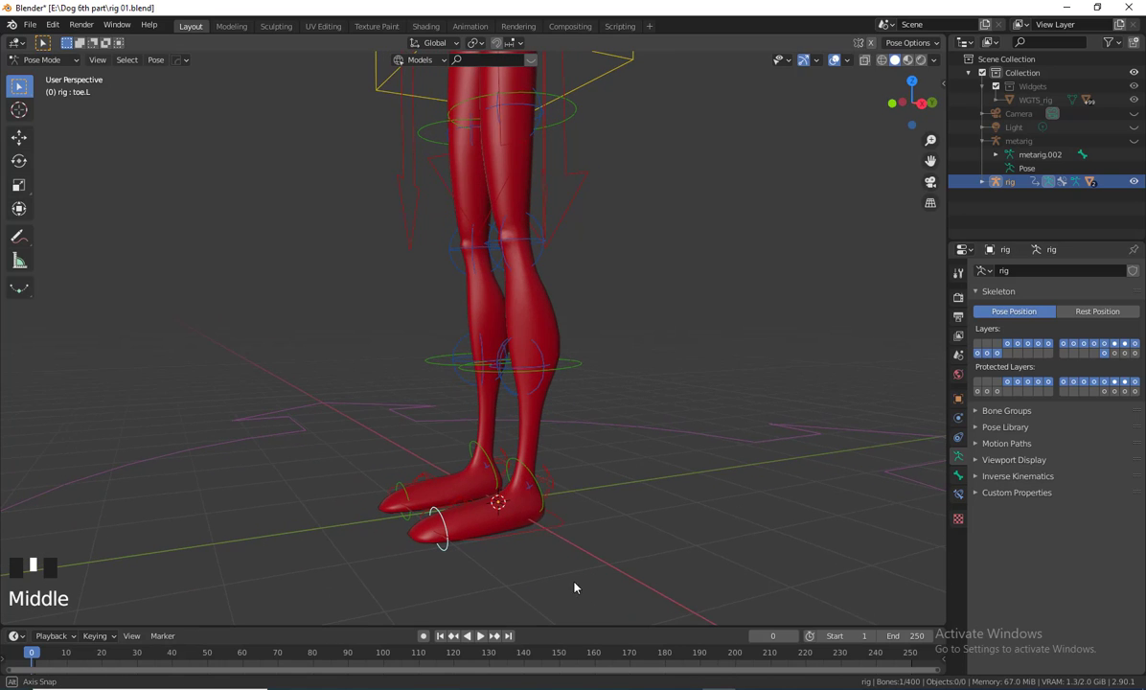
middle_click_drag(614, 544, 649, 561)
left_click(541, 476)
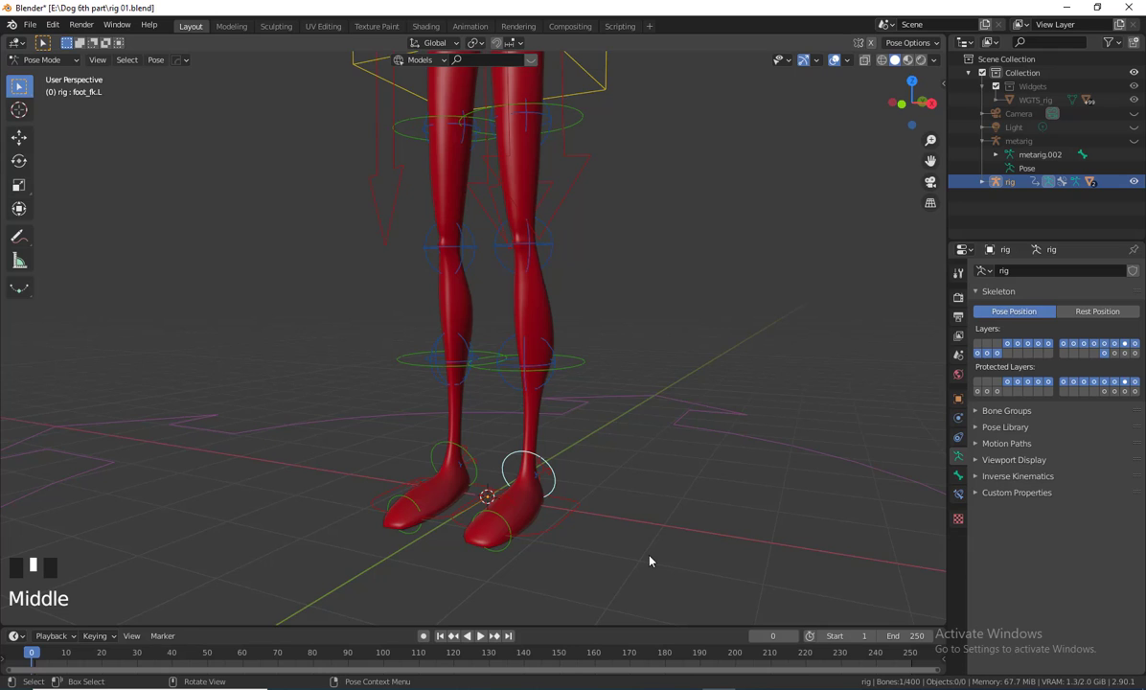
key("r")
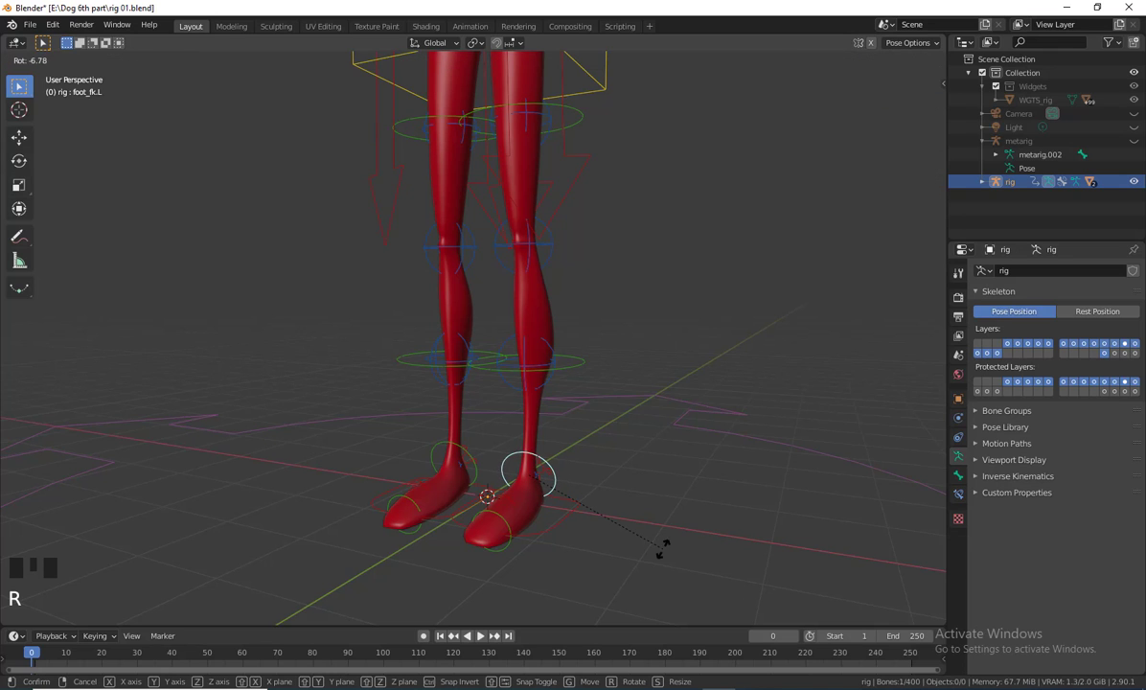
left_click(661, 548)
Select the FK ring around the left shin and try rotating it backward in side view
middle_click_drag(624, 534, 510, 537)
middle_click_drag(580, 543, 542, 528)
scroll(596, 531, "down", 1)
left_click(549, 445)
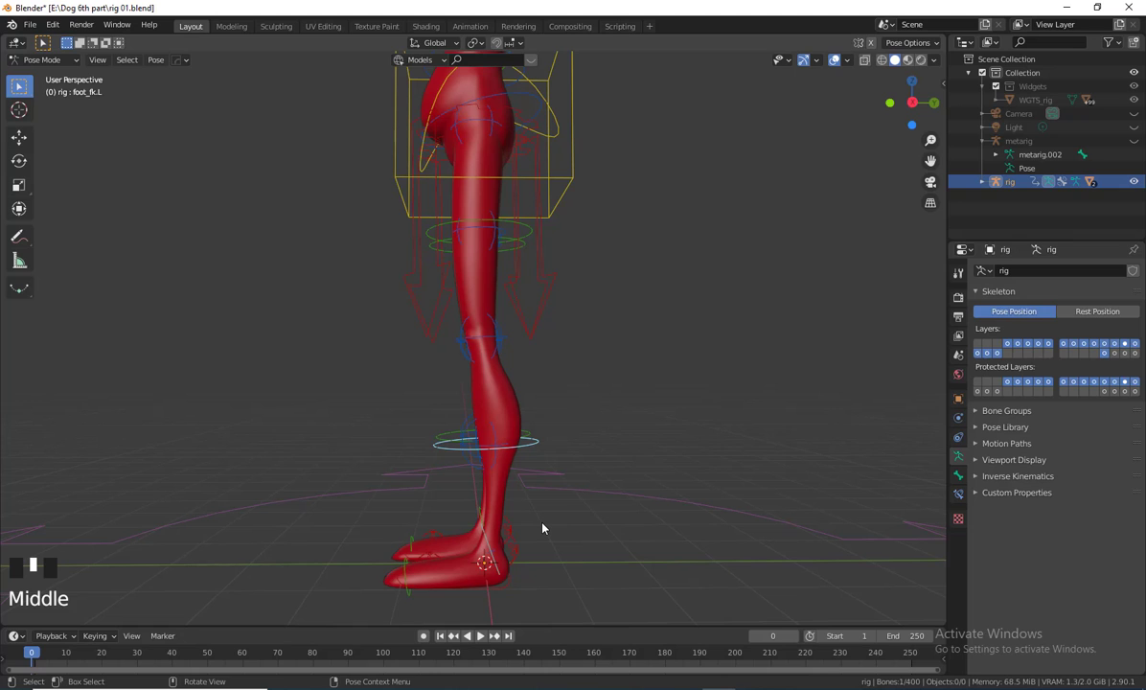
key("g")
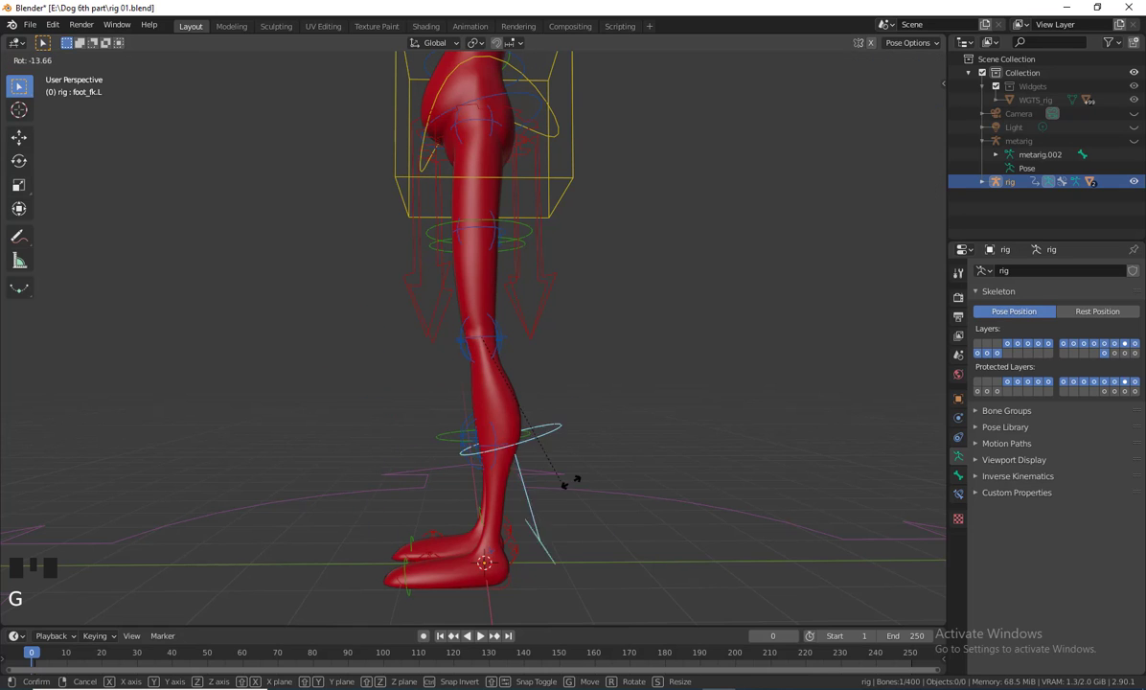
left_click(515, 518)
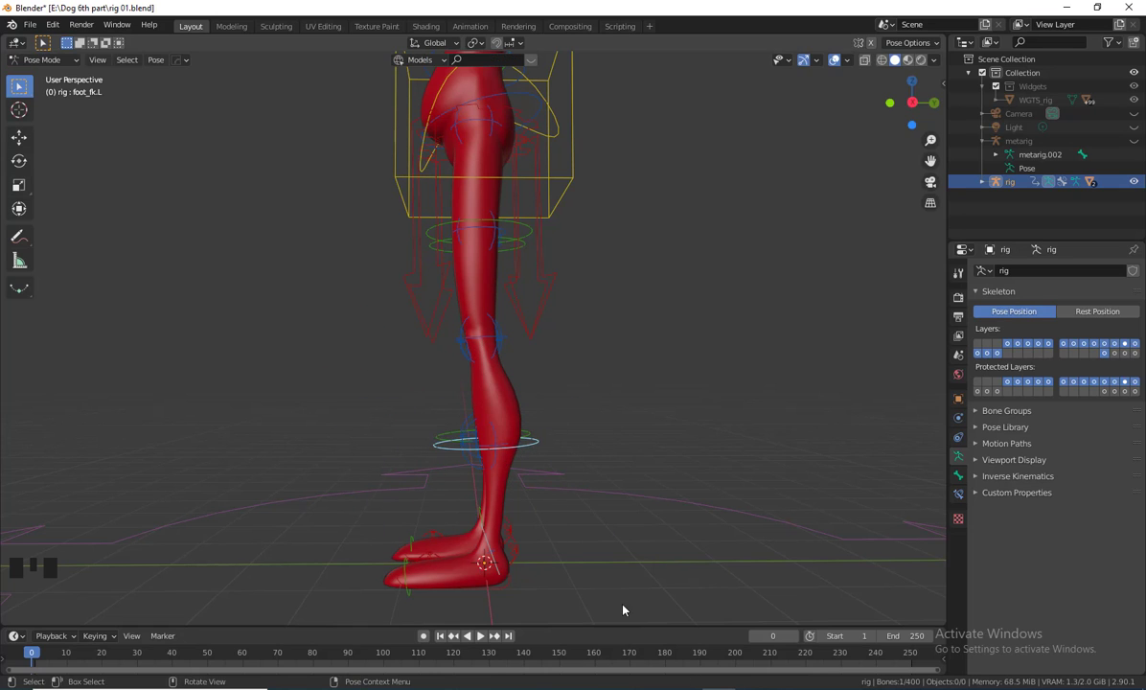
Select the box-shaped torso control and try lowering the body so the knees bend over the planted feet
middle_click_drag(621, 608, 596, 486)
scroll(588, 468, "down", 3)
middle_click_drag(608, 342, 522, 358, "shift")
left_click(522, 358)
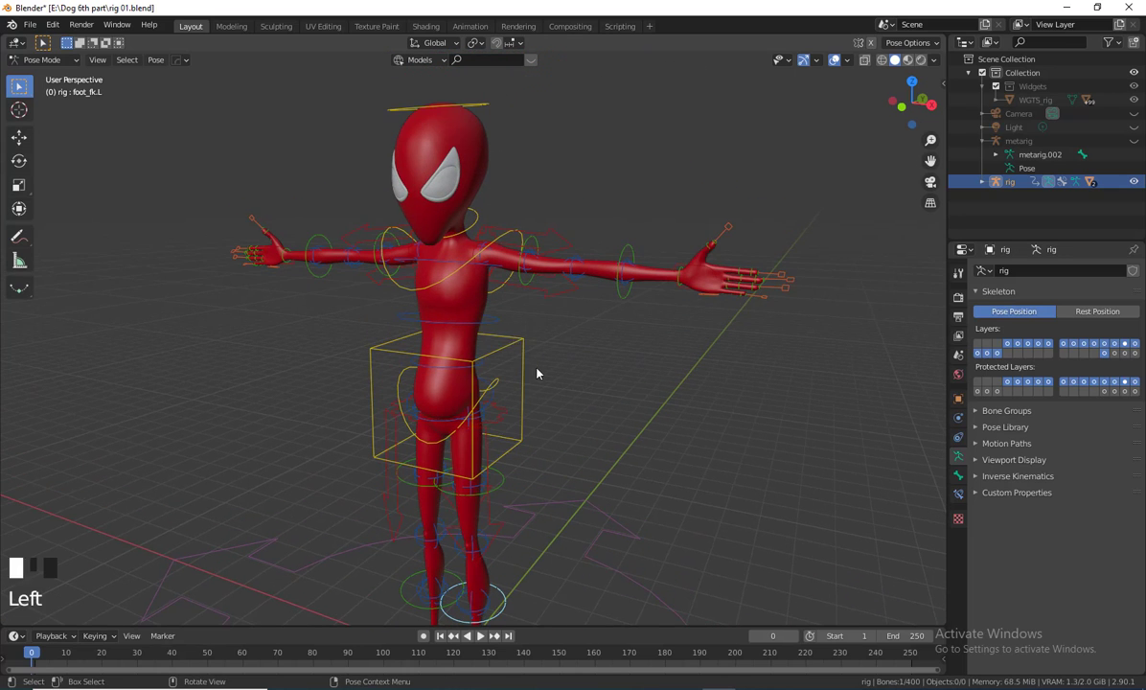
scroll(573, 501, "up", 1)
middle_click_drag(596, 504, 604, 455)
key("g")
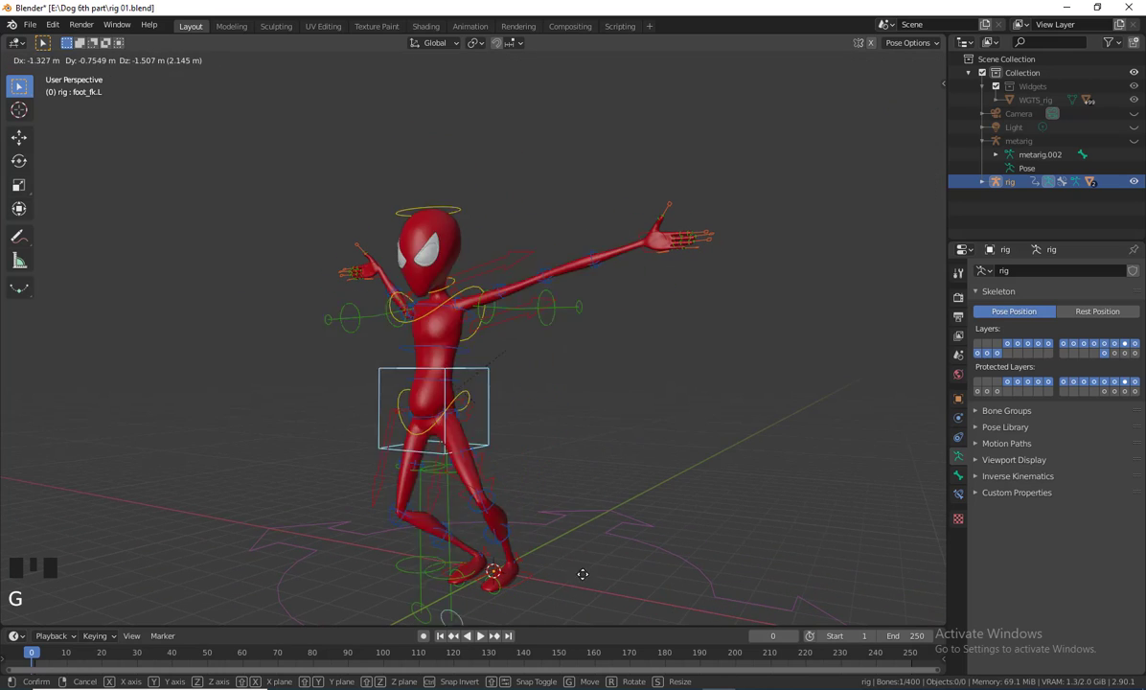
right_click(608, 507)
middle_click_drag(621, 514, 566, 471)
key("g")
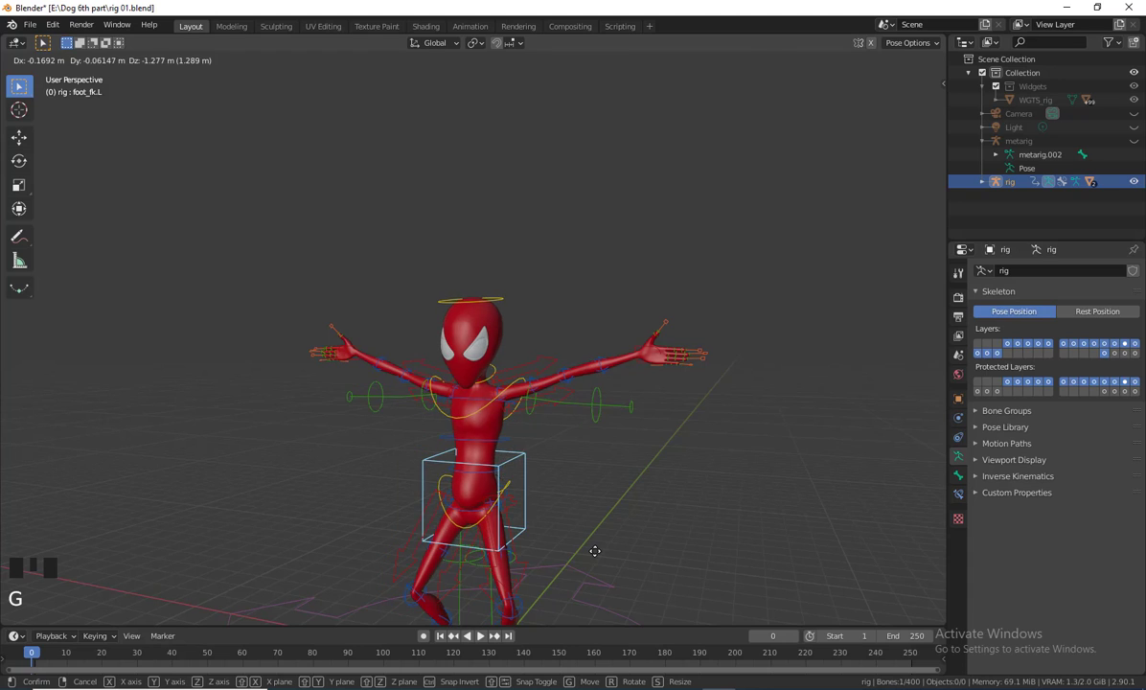
right_click(613, 544)
Select the hips control around the pelvis and try rotating the hips in a side view
scroll(634, 534, "up", 3)
middle_click_drag(634, 535, 779, 419)
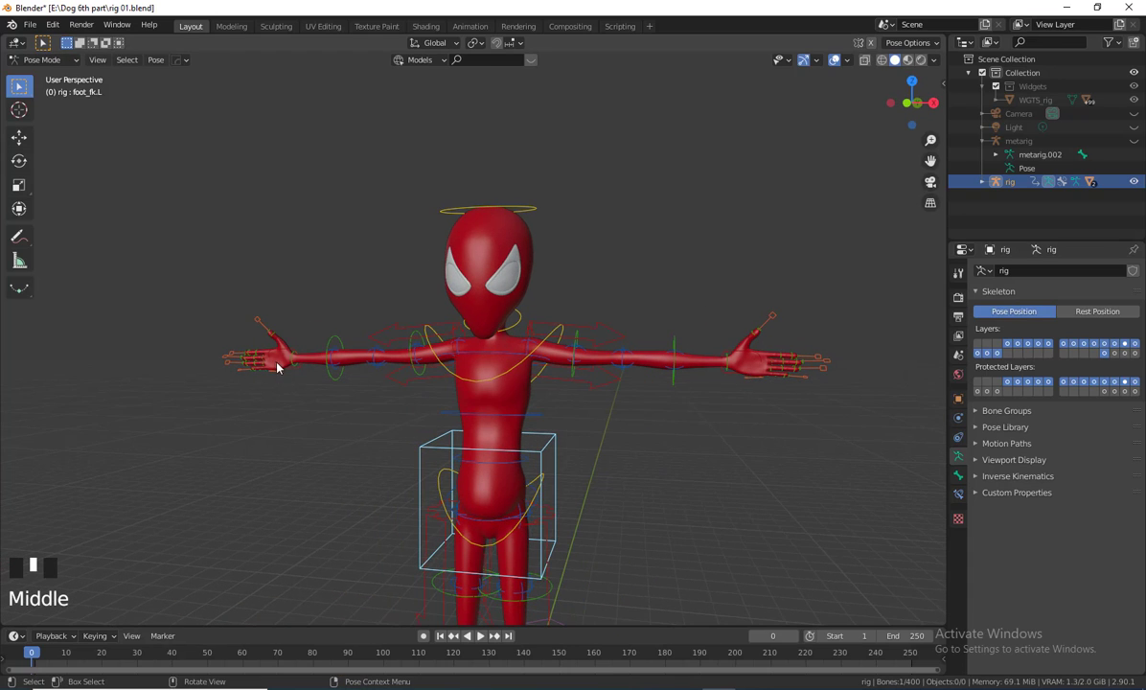
middle_click_drag(753, 412, 557, 428)
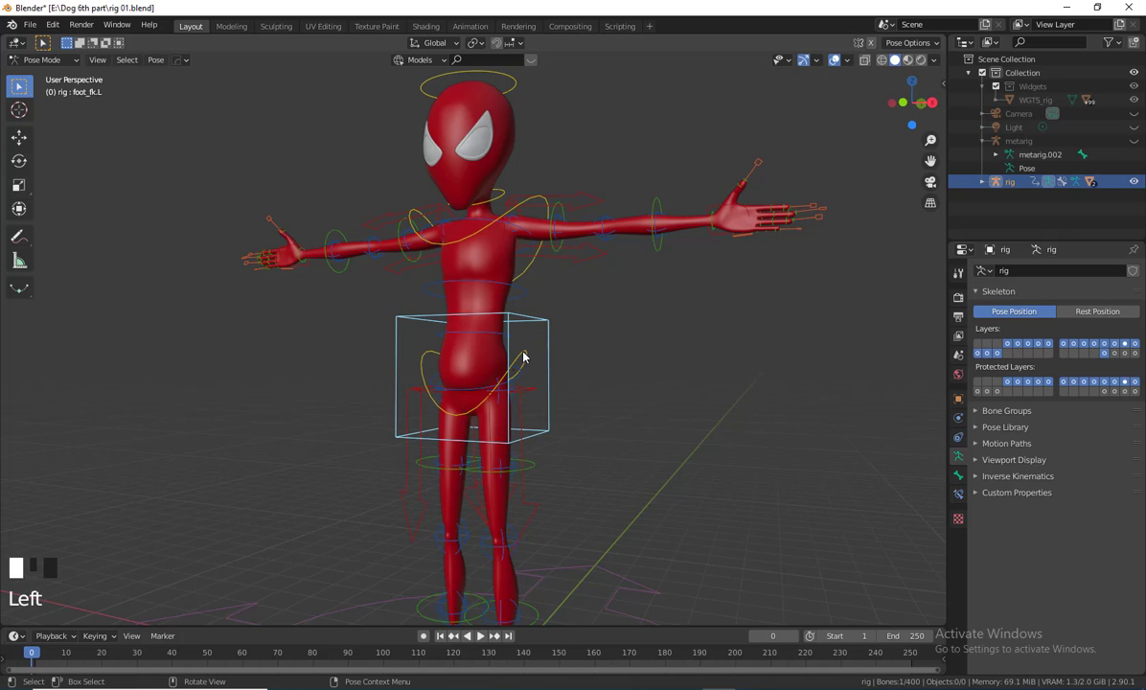
middle_click_drag(637, 443, 567, 465)
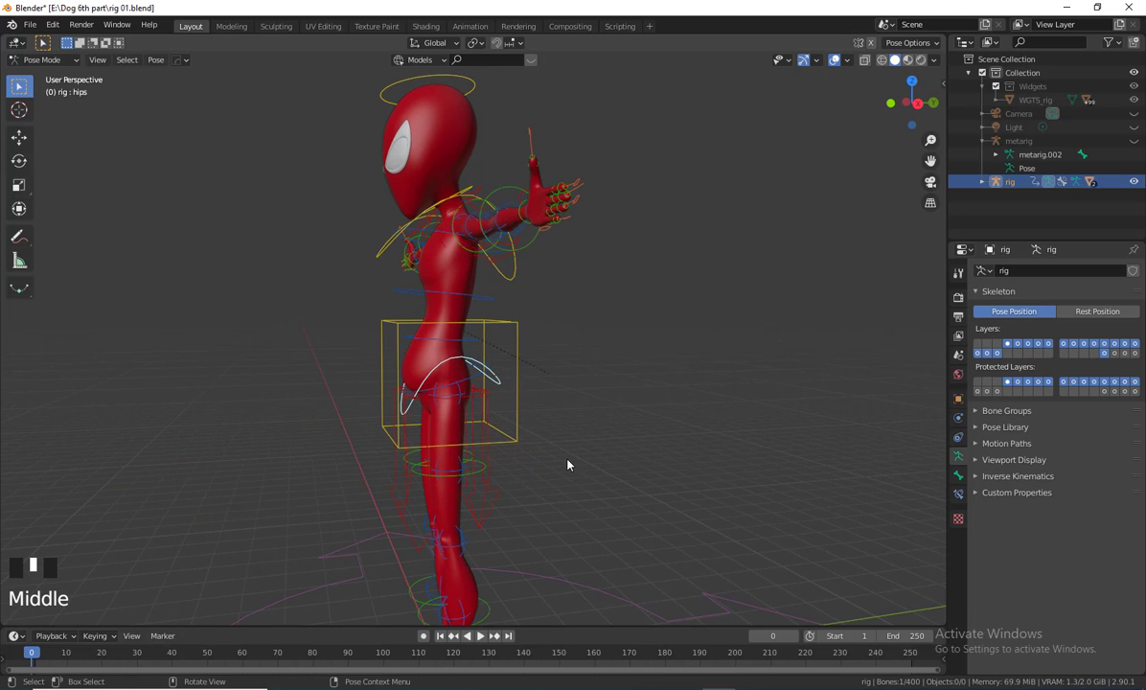
key("r")
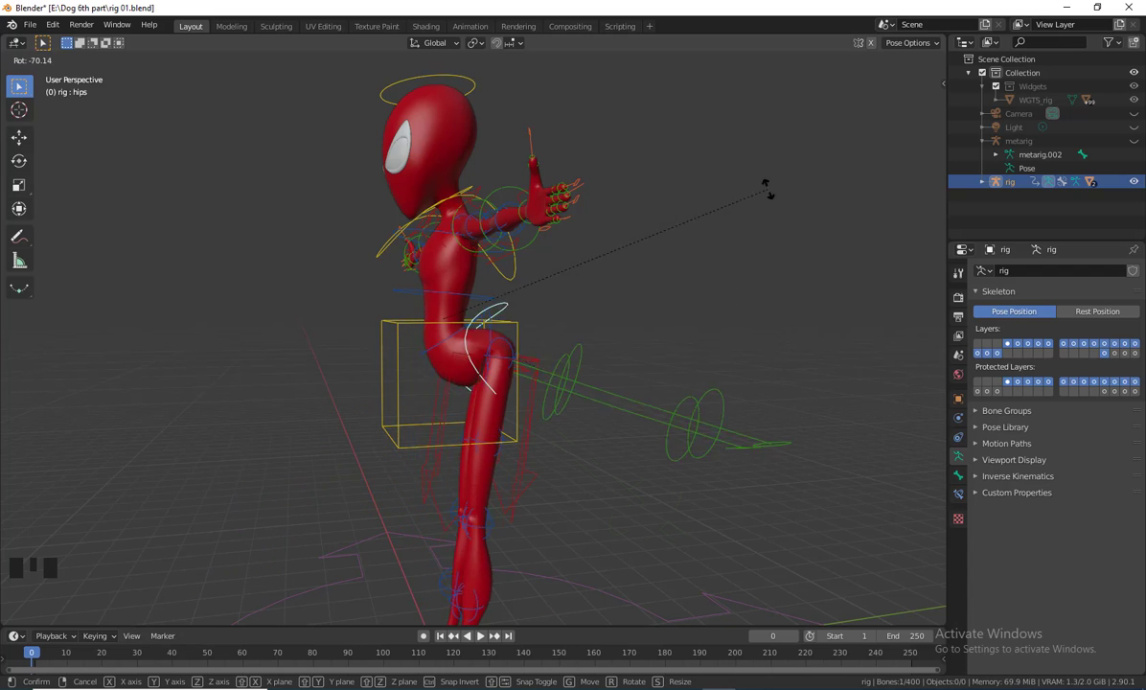
right_click(538, 518)
Try tilting the hips control sideways with the character seen from the front
middle_click_drag(585, 509, 659, 503)
key("r")
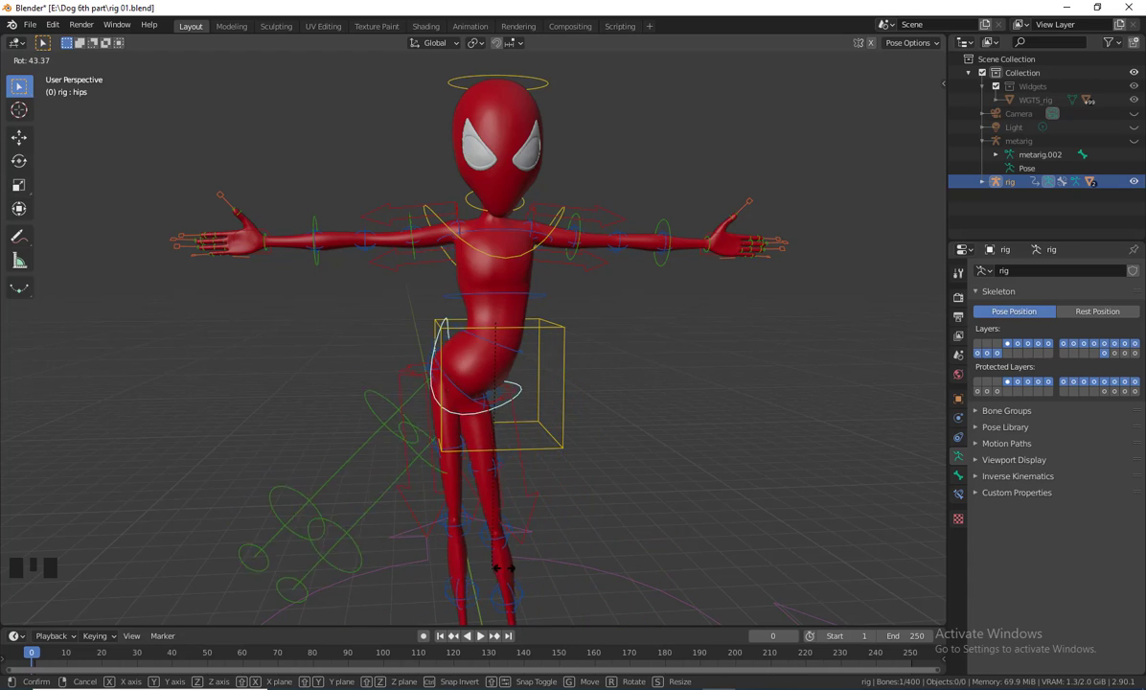
right_click(671, 455)
Select the spine_fk.002 ring around the waist and try rotating it to bend the upper body
middle_click_drag(684, 450, 508, 306)
left_click(508, 318)
left_click(508, 320)
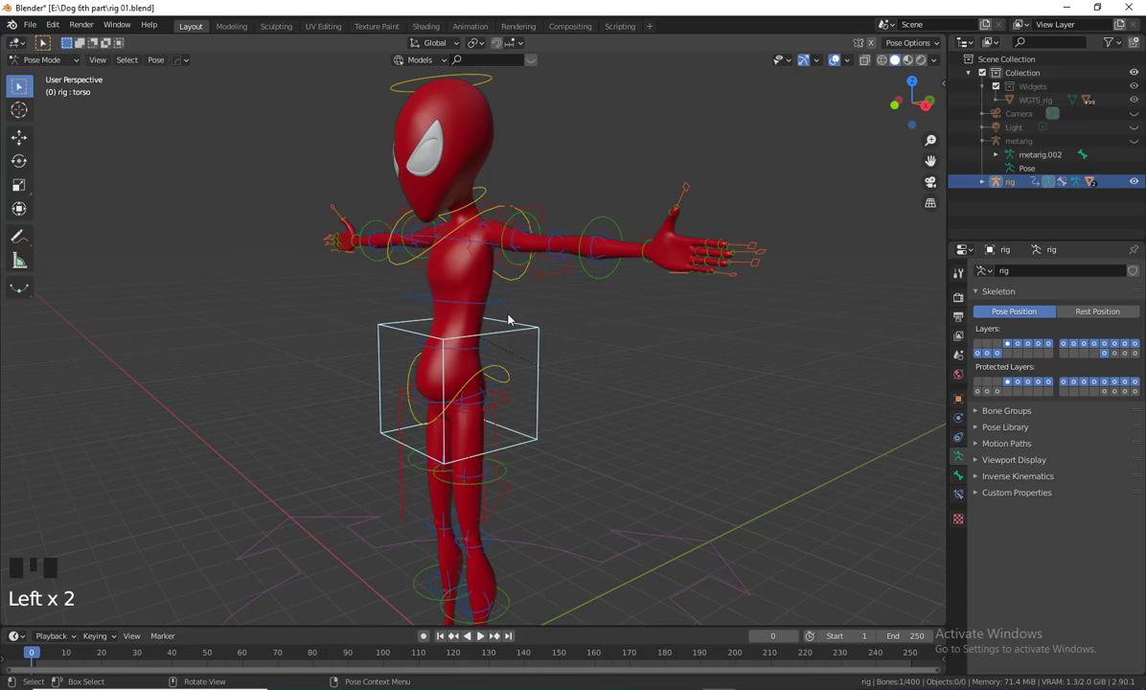
left_click(503, 308)
key("r")
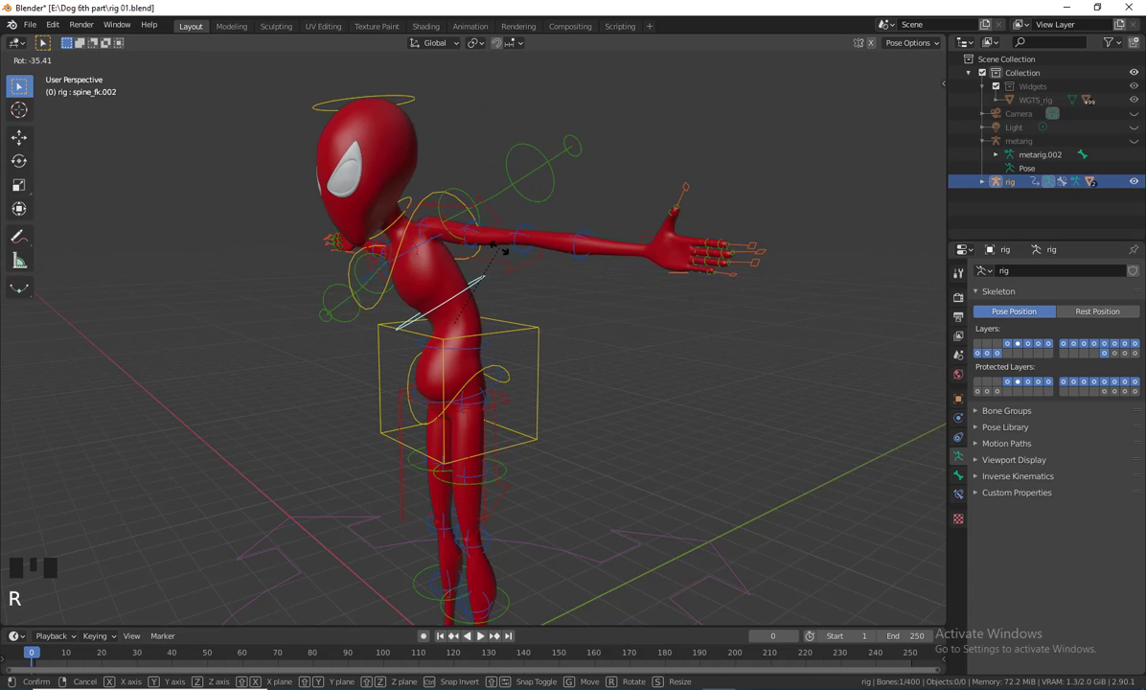
right_click(507, 403)
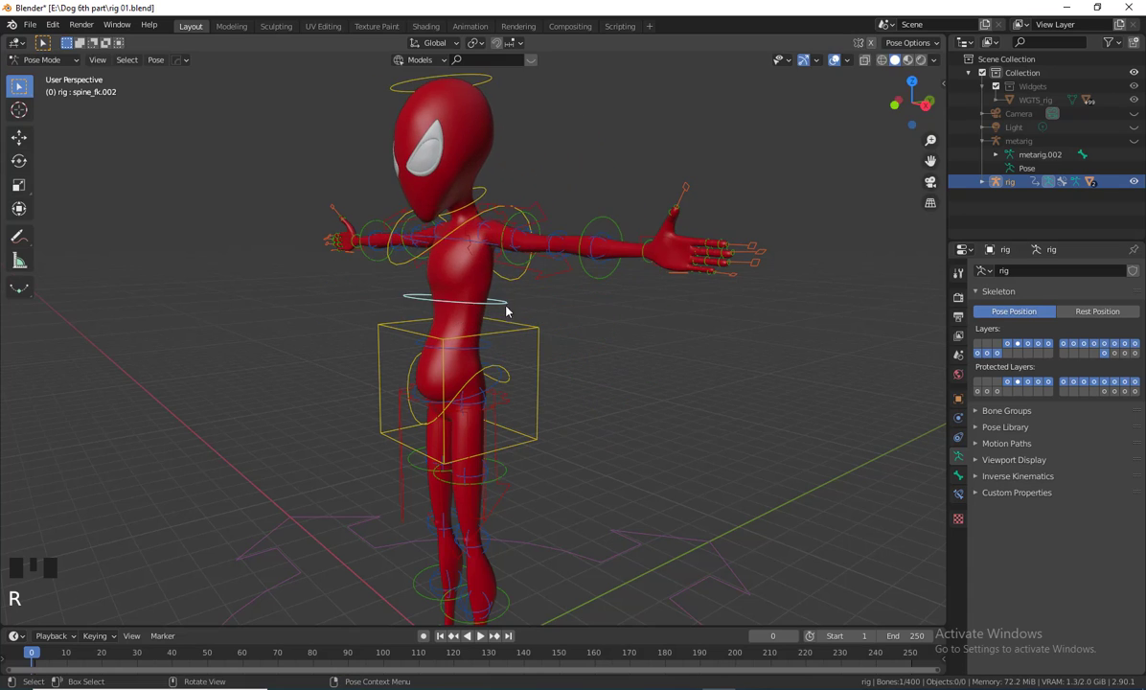
Select the hand_ik.L control at the left hand and try moving it toward the body so the elbow bends
middle_click_drag(505, 406, 662, 440)
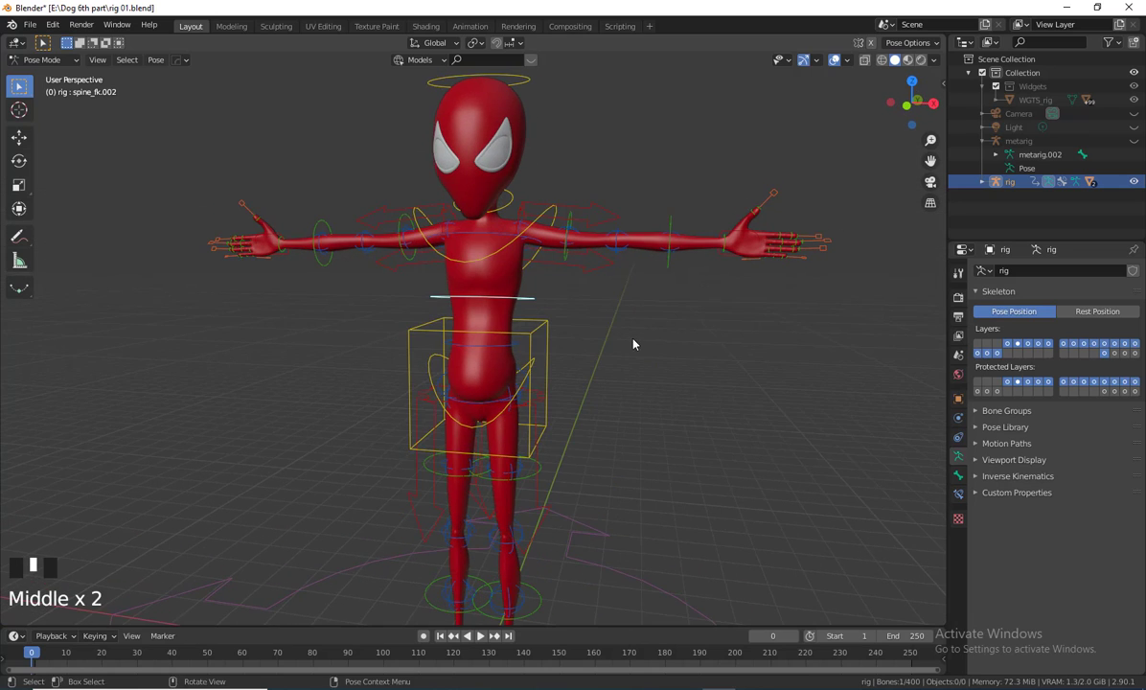
middle_click_drag(634, 340, 632, 338)
middle_click_drag(631, 337, 671, 287)
left_click(730, 241)
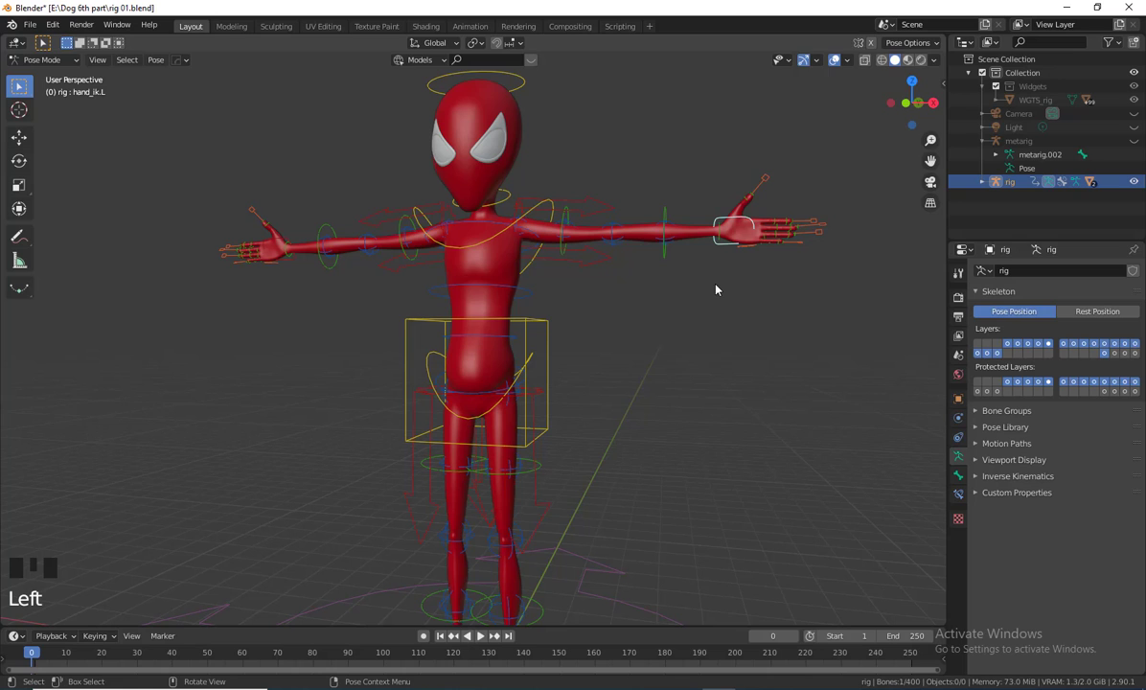
key("g")
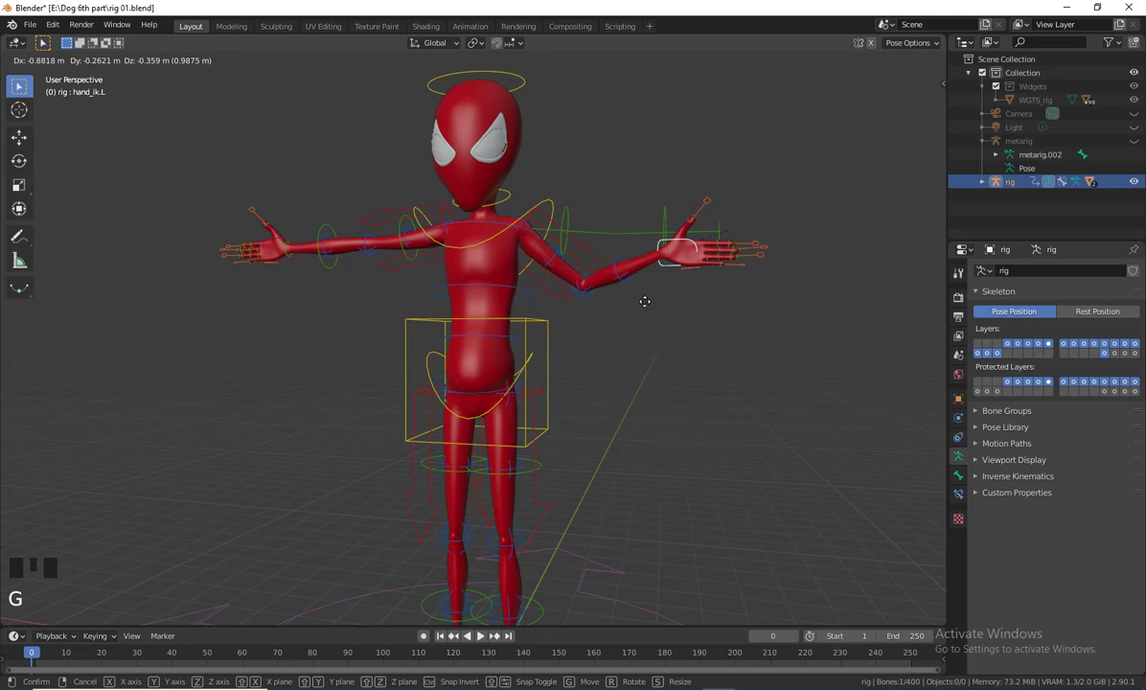
right_click(687, 359)
middle_click_drag(687, 359, 661, 370)
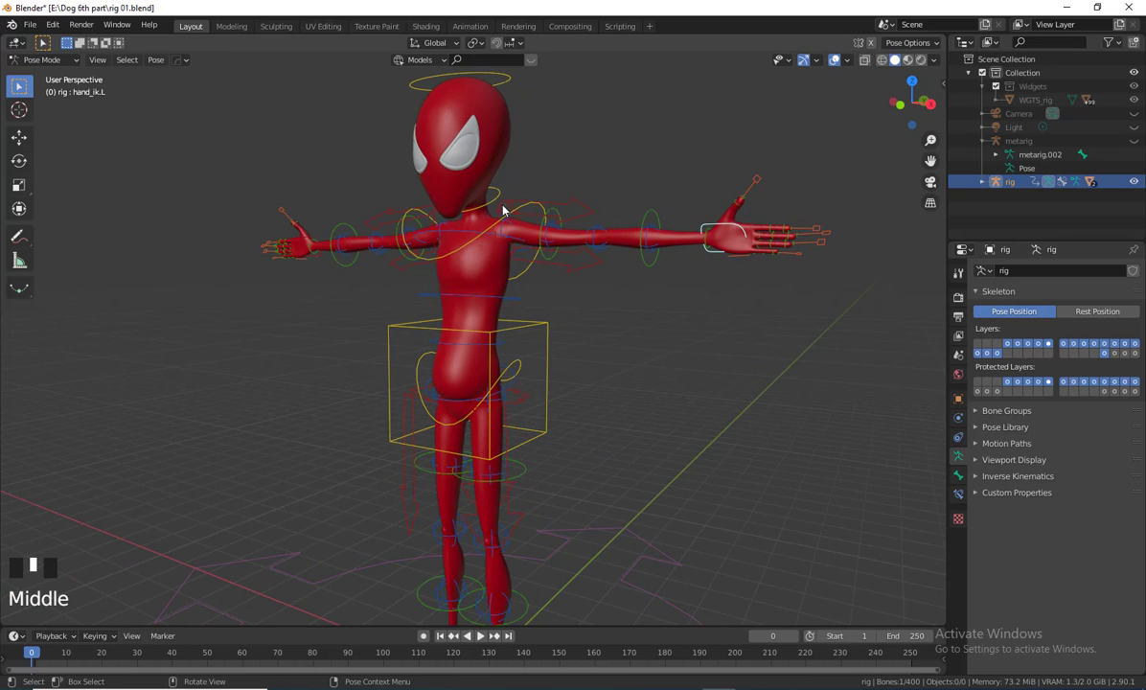
Select the chest control and try rotating it to lean the upper body sideways in a front view
left_click(451, 255)
middle_click_drag(452, 255, 636, 359)
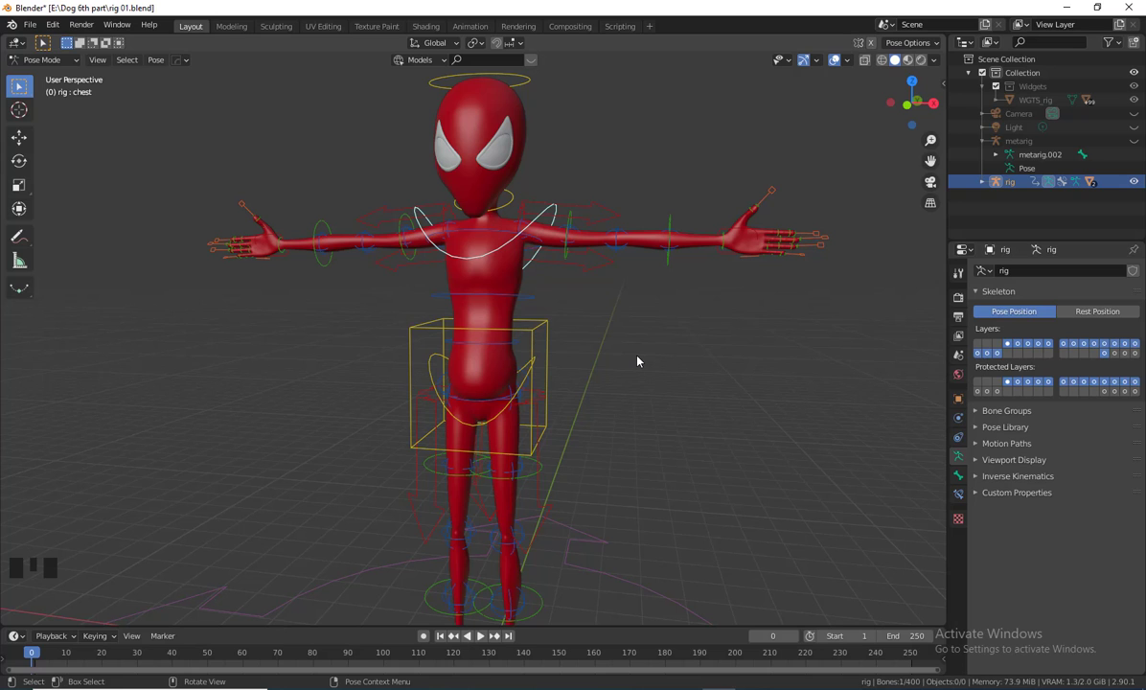
key("r")
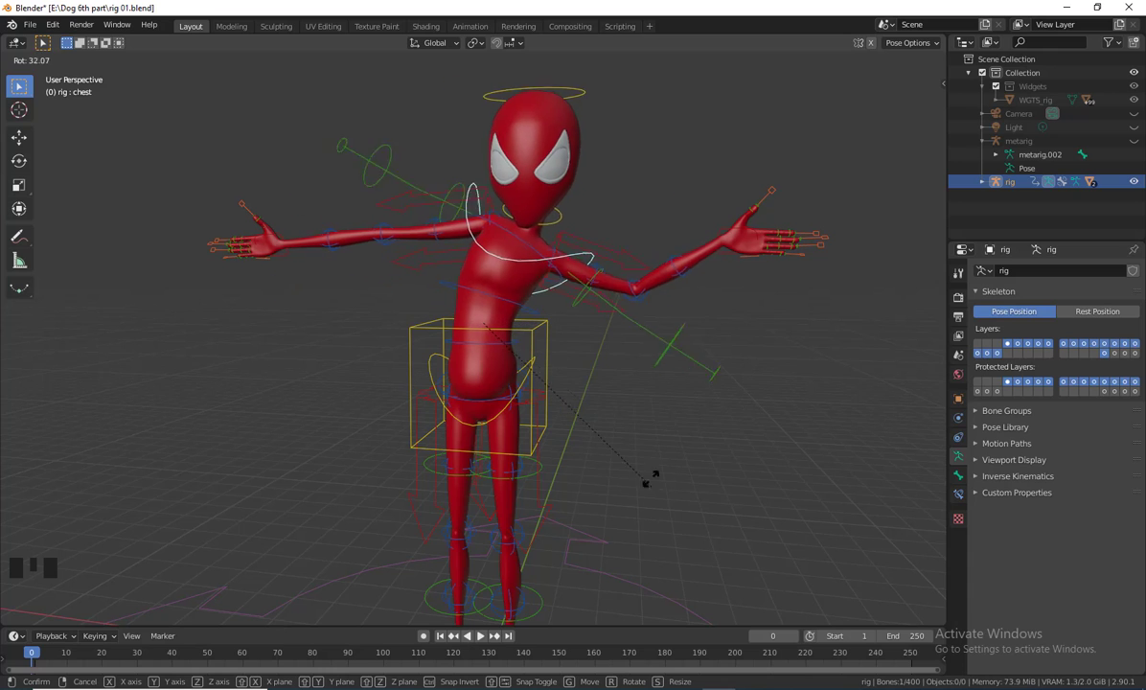
key("Escape")
Try rotating the chest control forward and backward in a side view
middle_click_drag(690, 395, 639, 427)
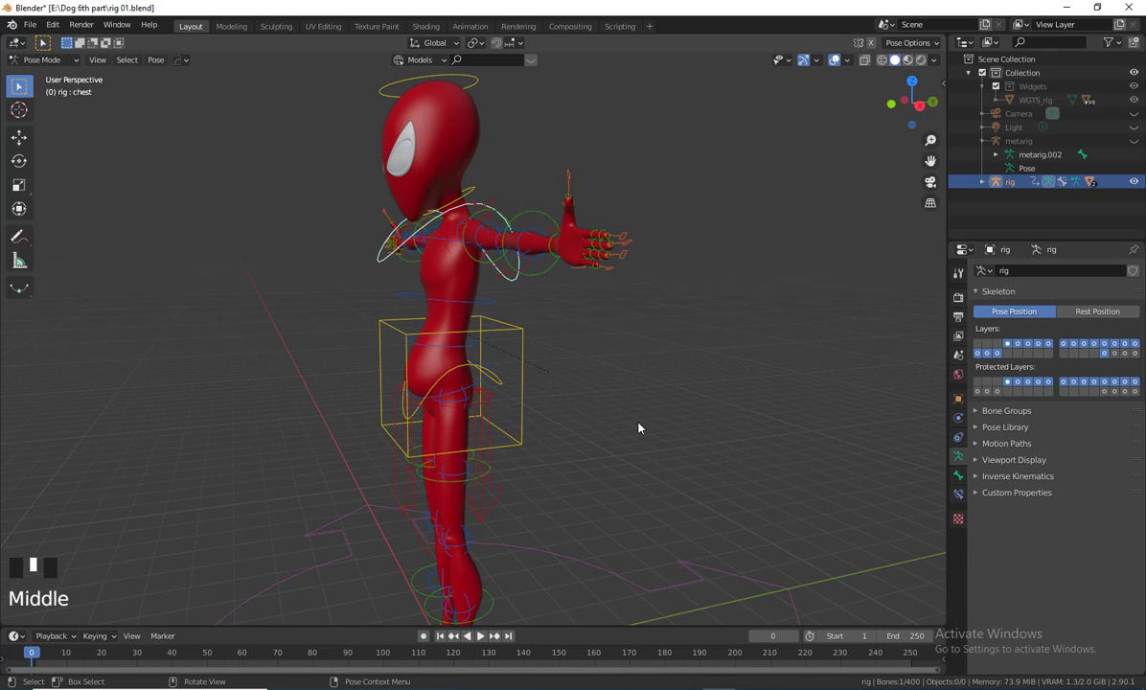
key("r")
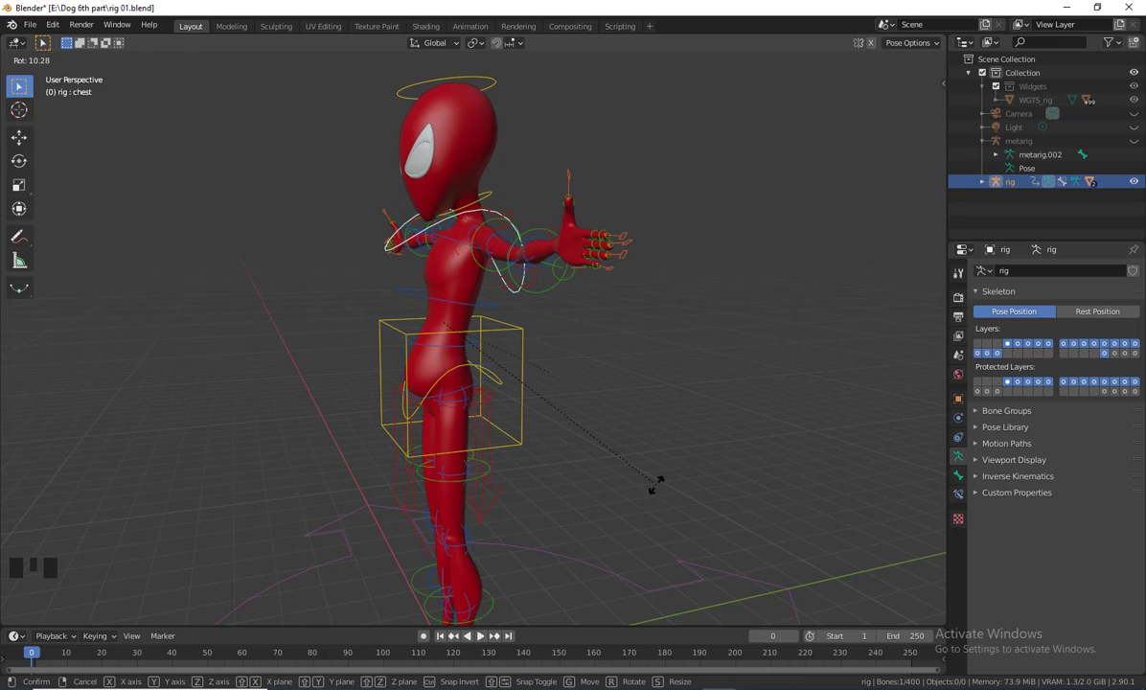
key("Escape")
Select the forearm_tweak.L control at the left elbow and examine the arm from different angles
middle_click_drag(561, 420, 655, 352)
scroll(714, 417, "down", 2)
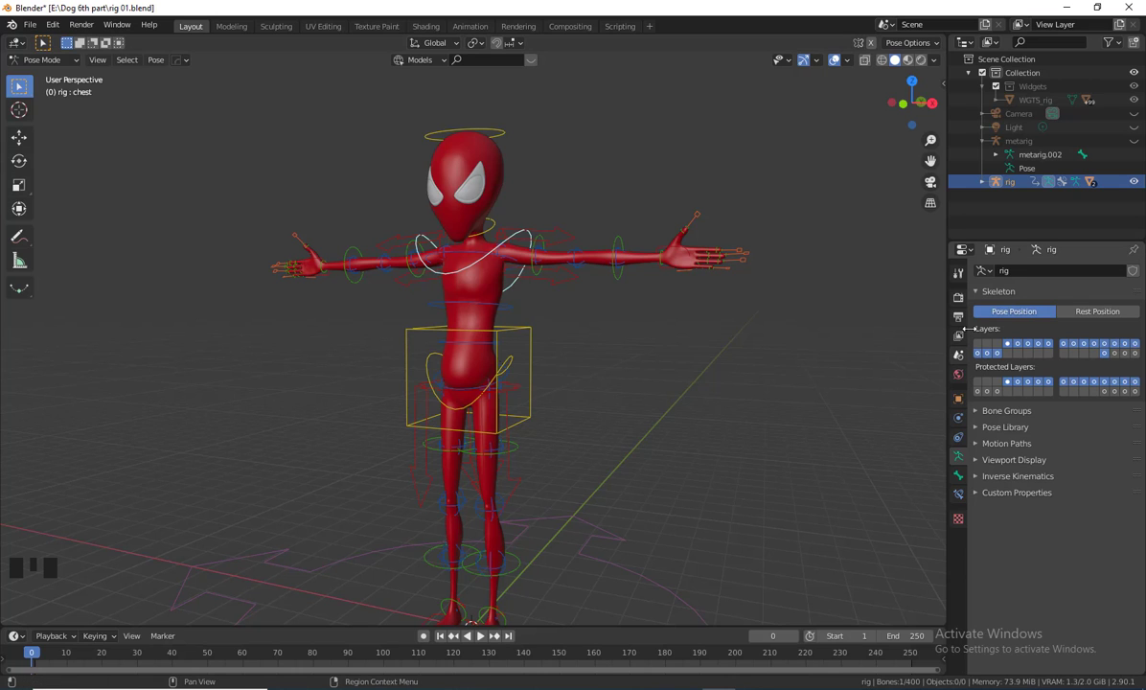
middle_click_drag(622, 407, 613, 417)
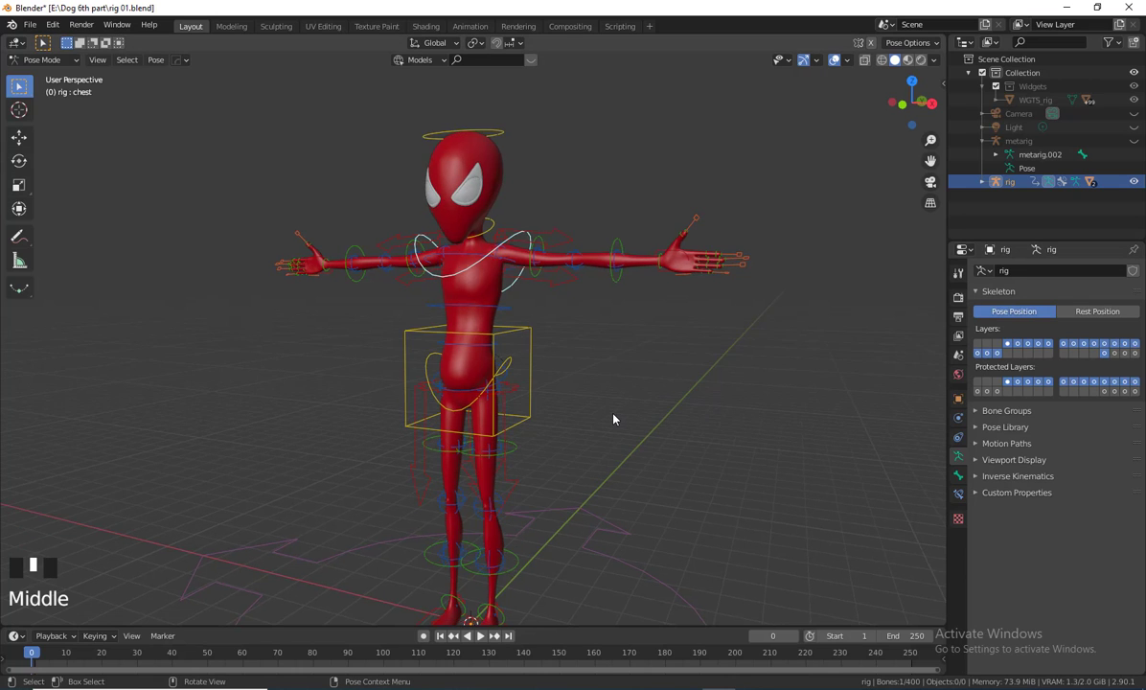
scroll(643, 480, "up", 1)
middle_click_drag(644, 479, 620, 446, "shift")
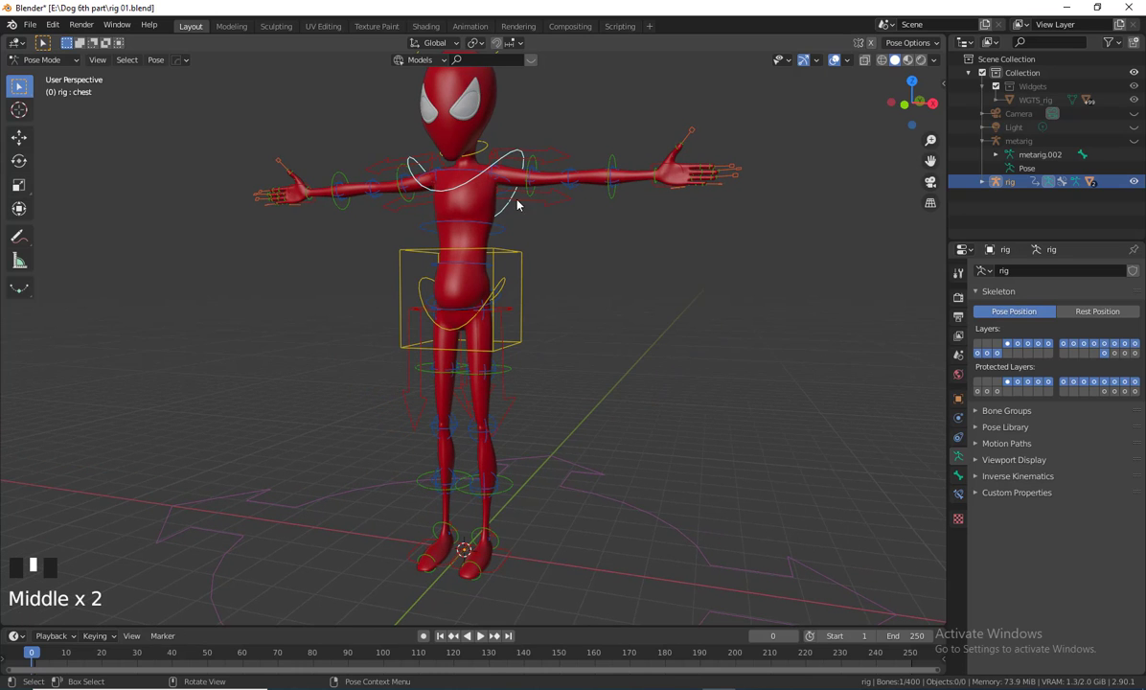
middle_click_drag(628, 204, 595, 206)
left_click(569, 180)
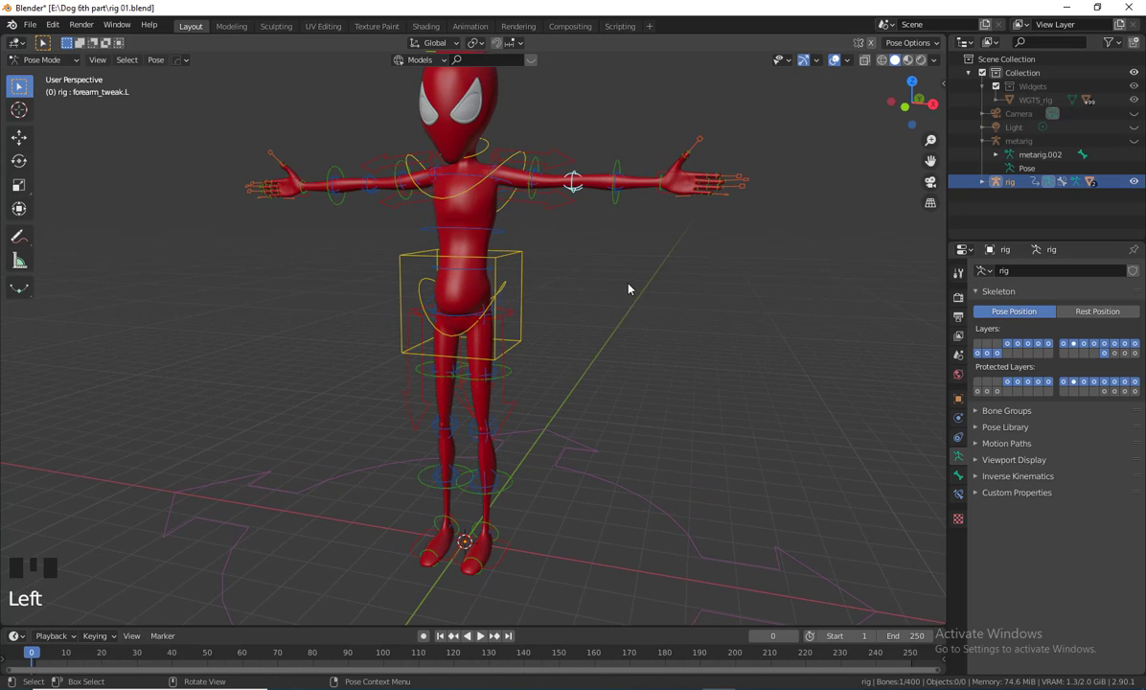
middle_click_drag(587, 268, 613, 316)
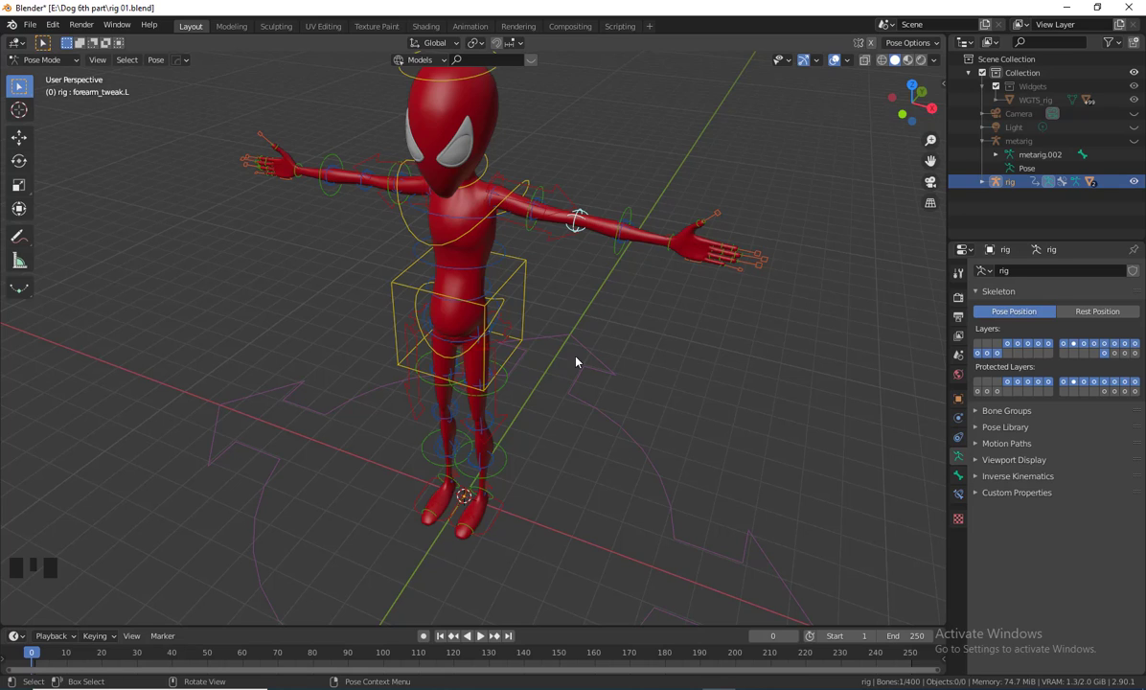
middle_click_drag(518, 261, 647, 265)
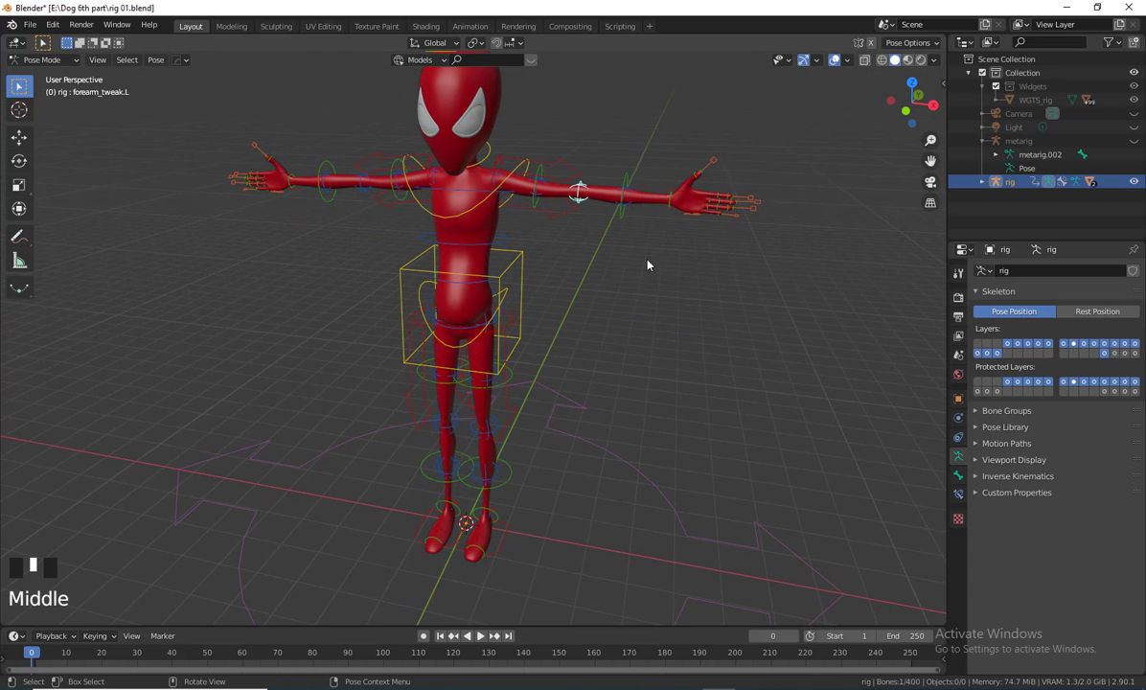
Select the hand_fk.L ring at the left wrist and examine it up close
left_click(672, 212)
middle_click_drag(672, 213, 748, 310)
left_click(776, 127)
scroll(704, 279, "up", 3)
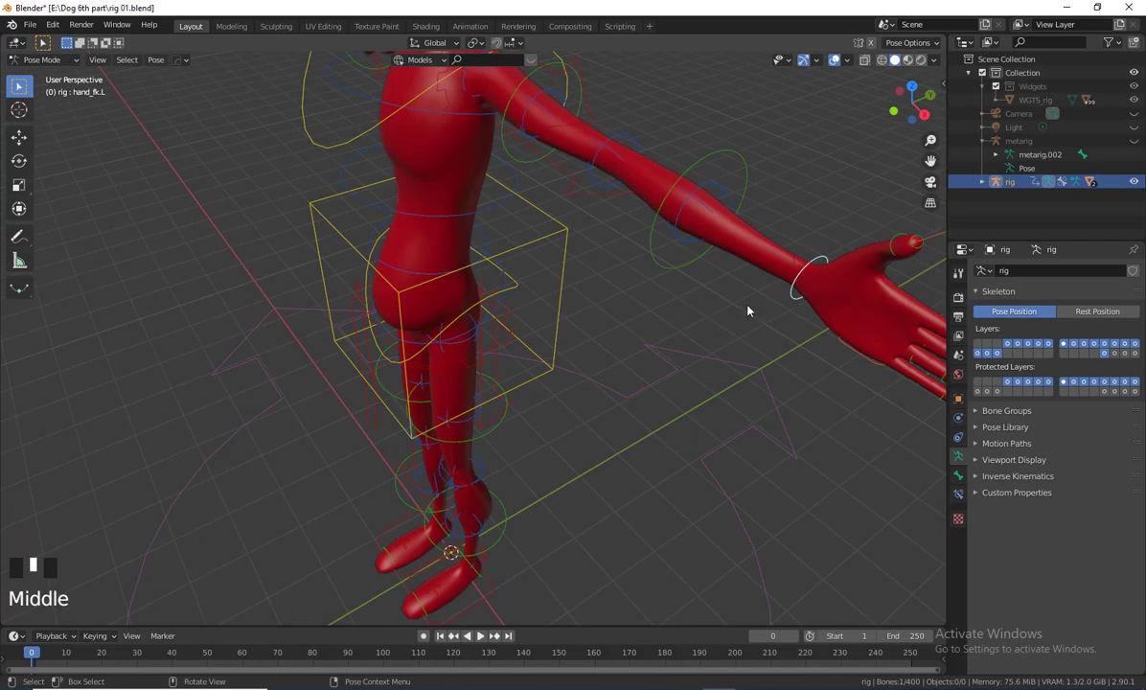
middle_click_drag(816, 276, 803, 289)
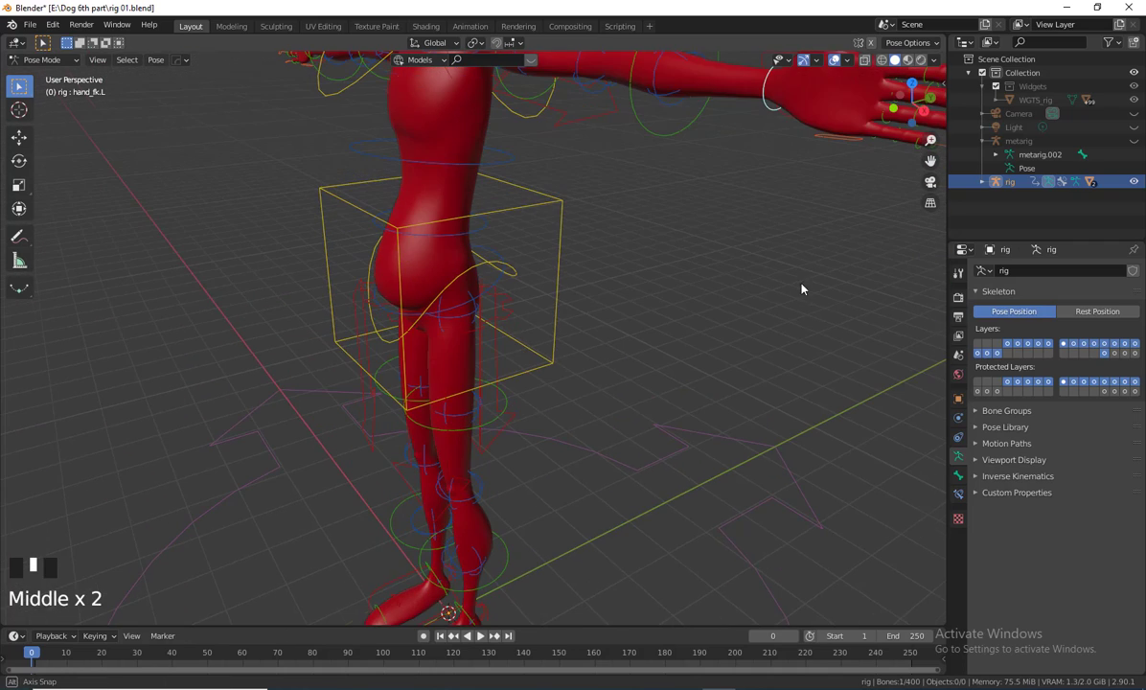
Select the hand_ik.L control and try moving it far away from the body so the left arm stretches
left_click(784, 120)
scroll(670, 337, "down", 3)
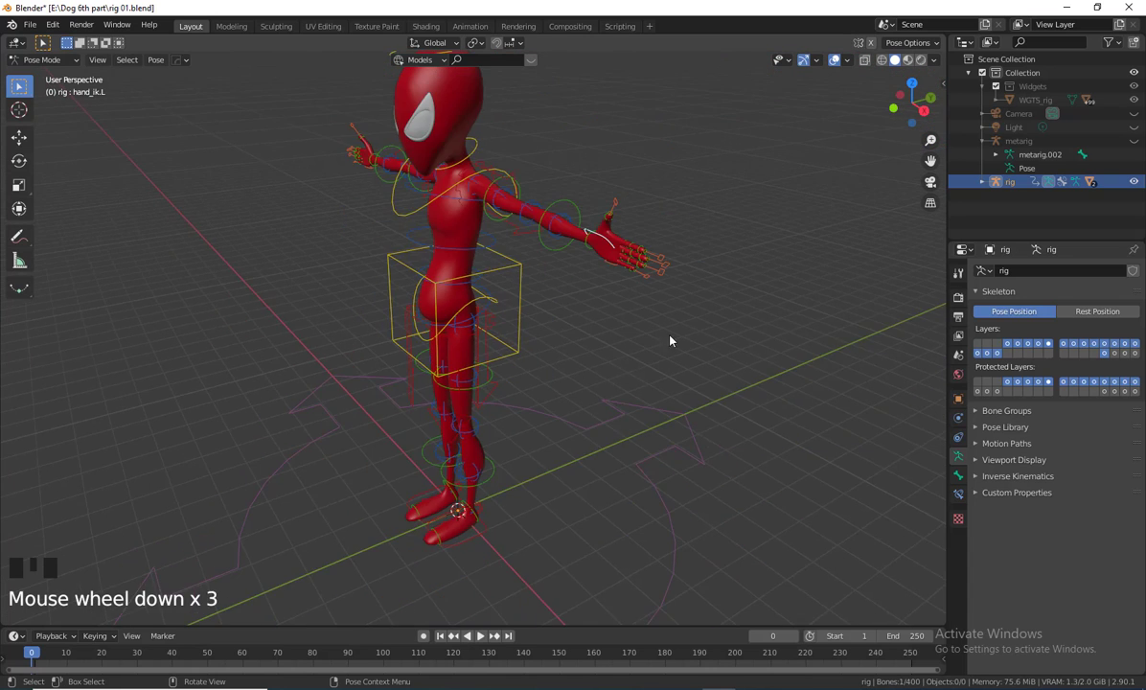
mouse_move(669, 337)
middle_mouse_down()
mouse_move(701, 377)
mouse_move(673, 322)
middle_mouse_up()
key("g")
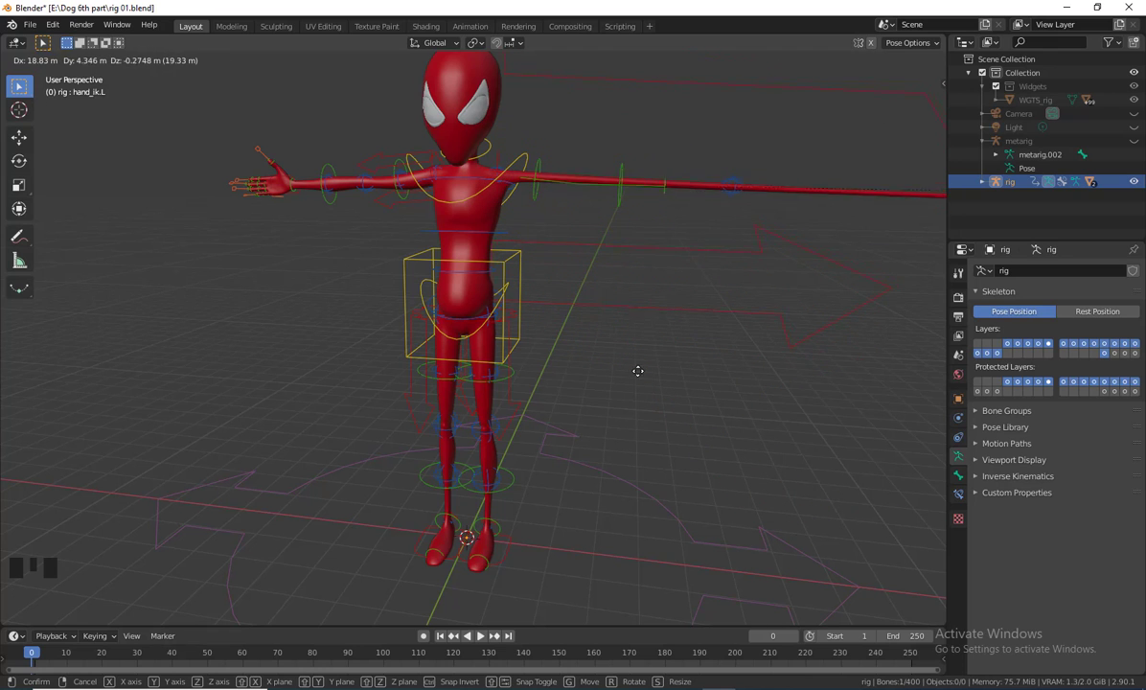
right_click(653, 407)
Examine the whole character and its rig controls from several angles
middle_click_drag(652, 410, 516, 150)
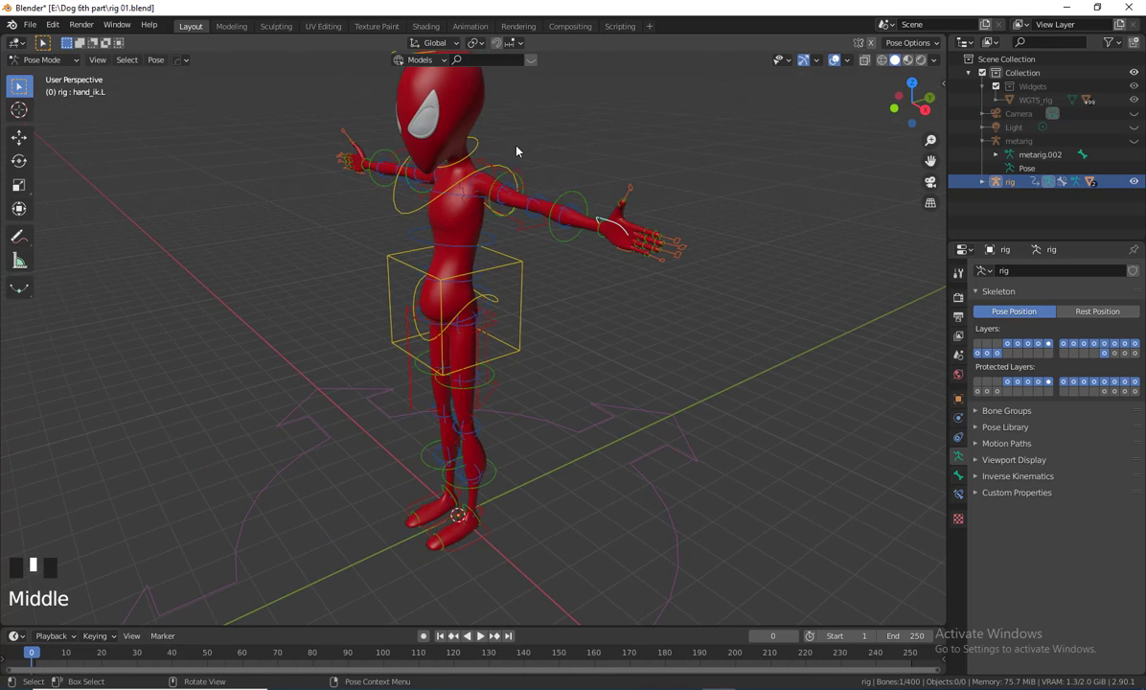
middle_click_drag(713, 286, 516, 334)
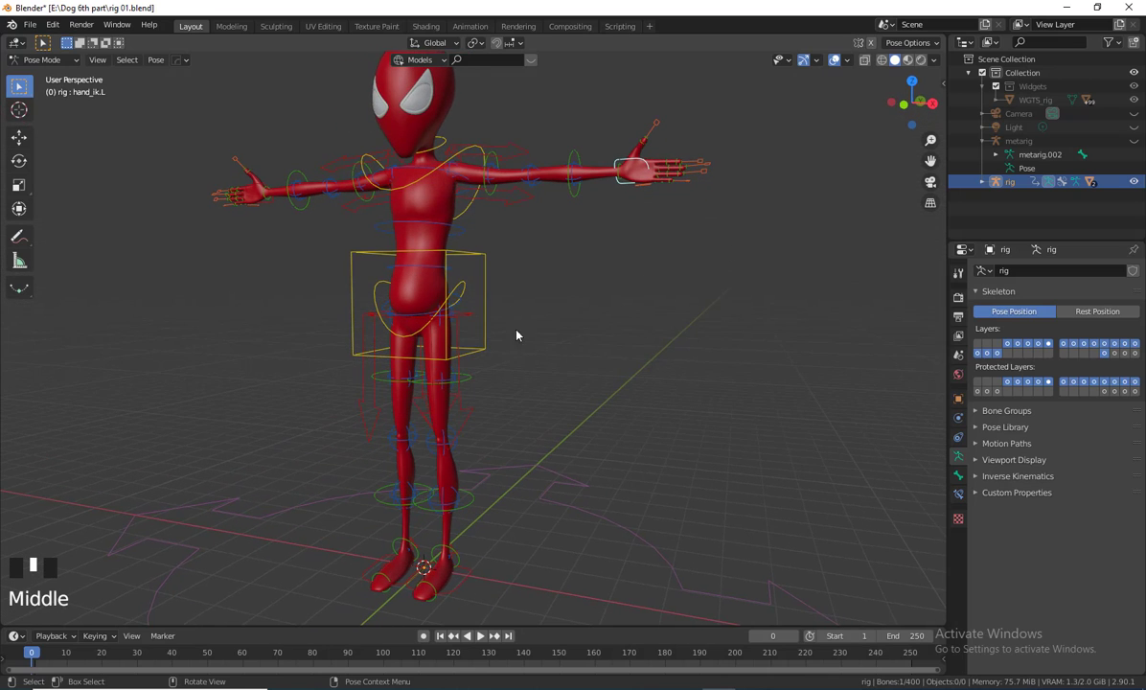
scroll(604, 378, "down", 1)
middle_click_drag(613, 347, 594, 389)
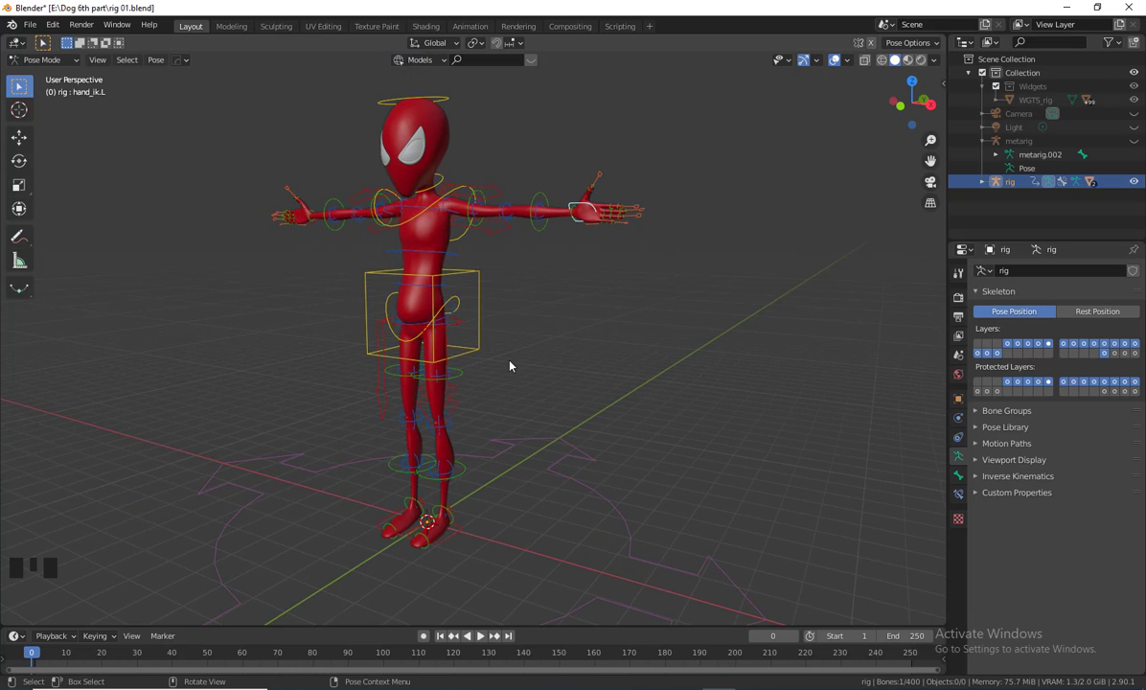
middle_click_drag(510, 366, 376, 416)
middle_click_drag(591, 483, 419, 550)
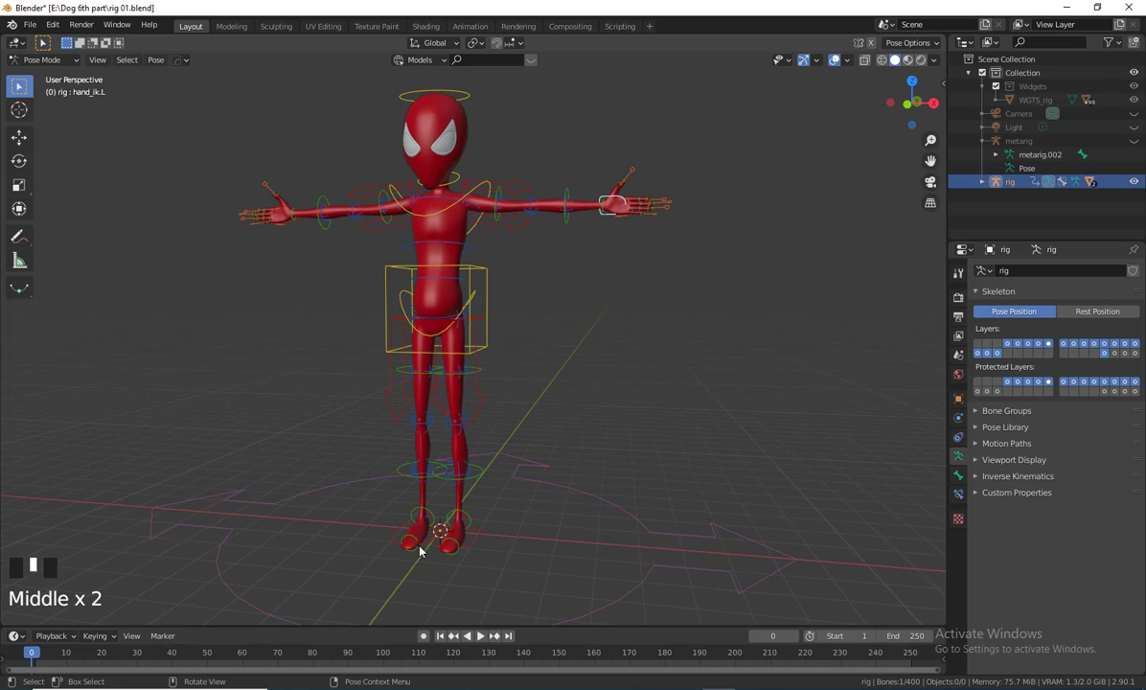
middle_click_drag(566, 453, 490, 389)
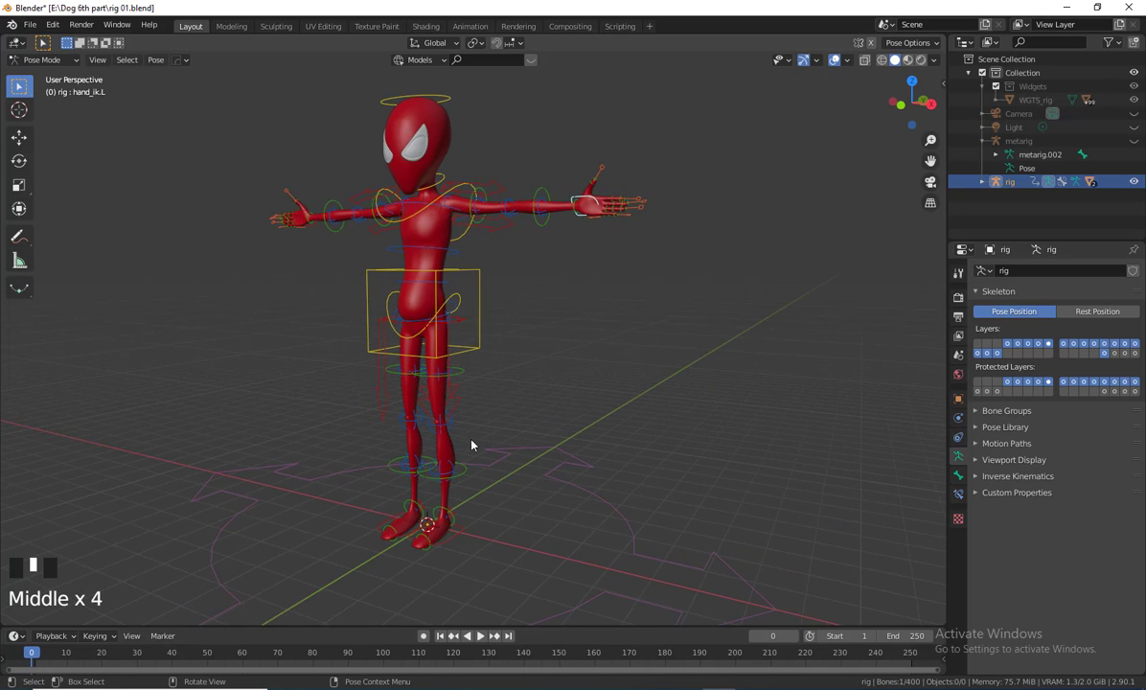
middle_click_drag(456, 428, 654, 403)
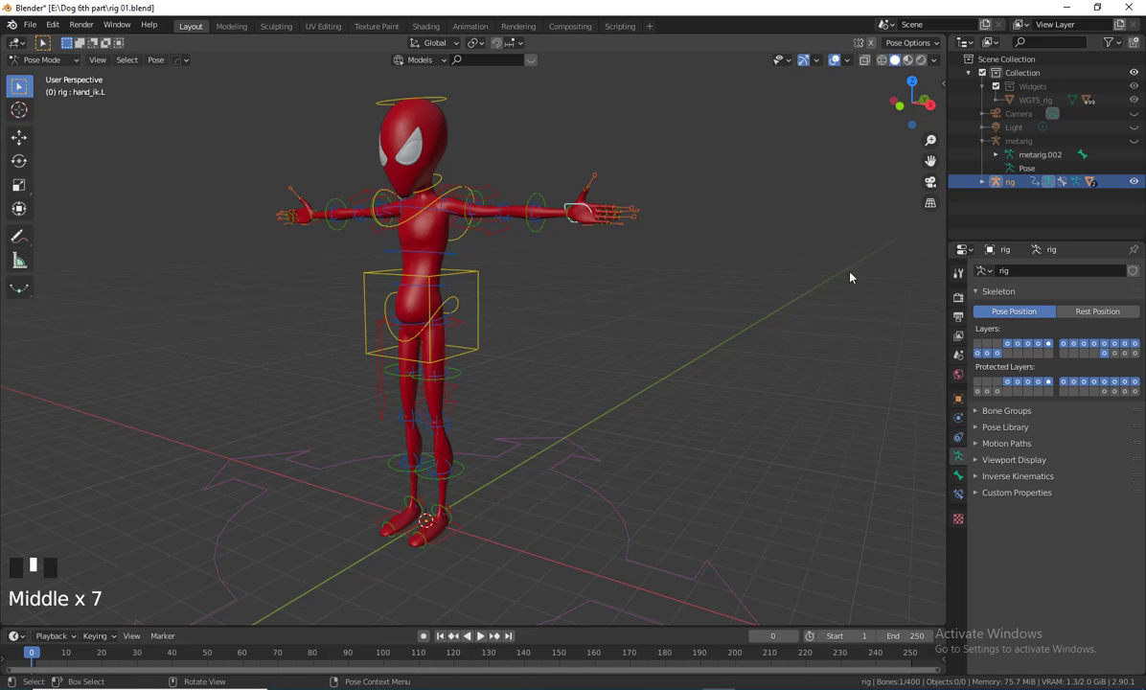
middle_click_drag(850, 277, 700, 376)
Show the item and rig properties of the selected hand_ik.L control, down to the Rig Layers
key("n")
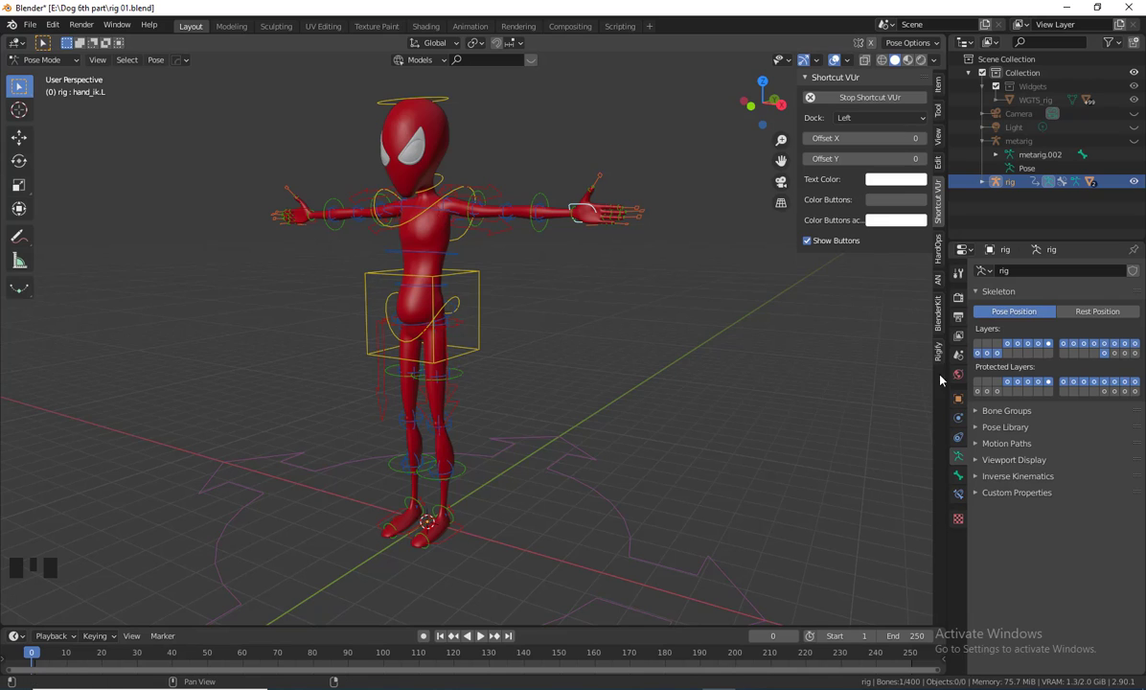
left_click(938, 88)
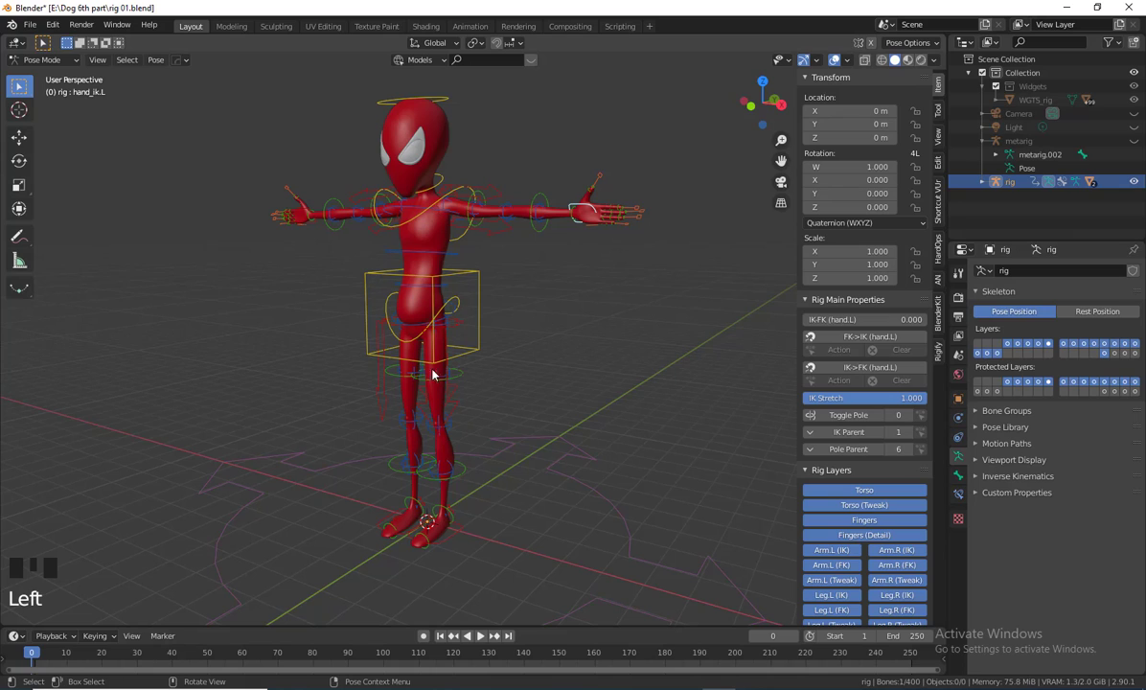
scroll(860, 557, "down", 5)
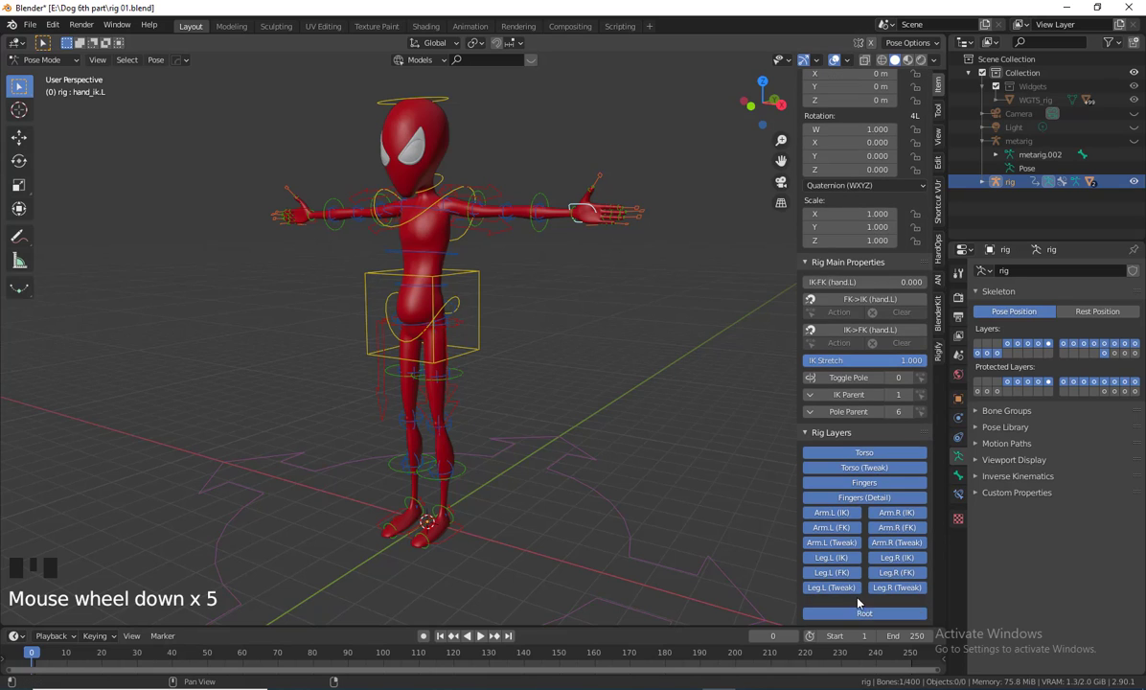
Toggle the visibility of the Torso rig layer several times and leave the layer hidden
scroll(860, 558, "up", 2)
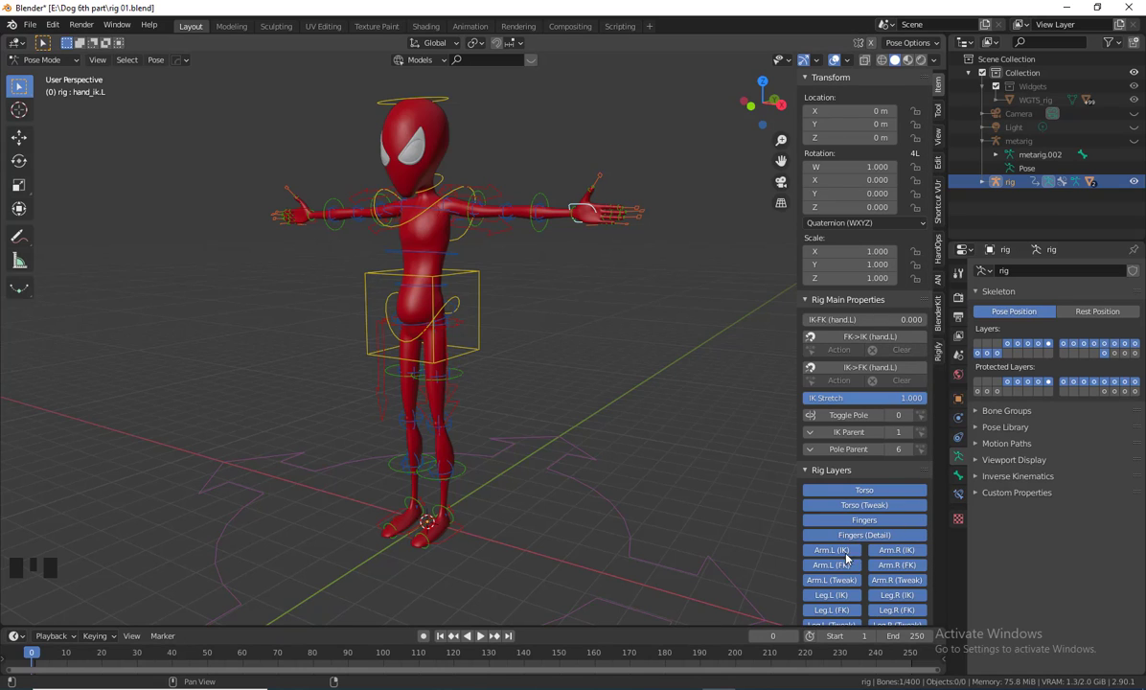
scroll(845, 556, "down", 2)
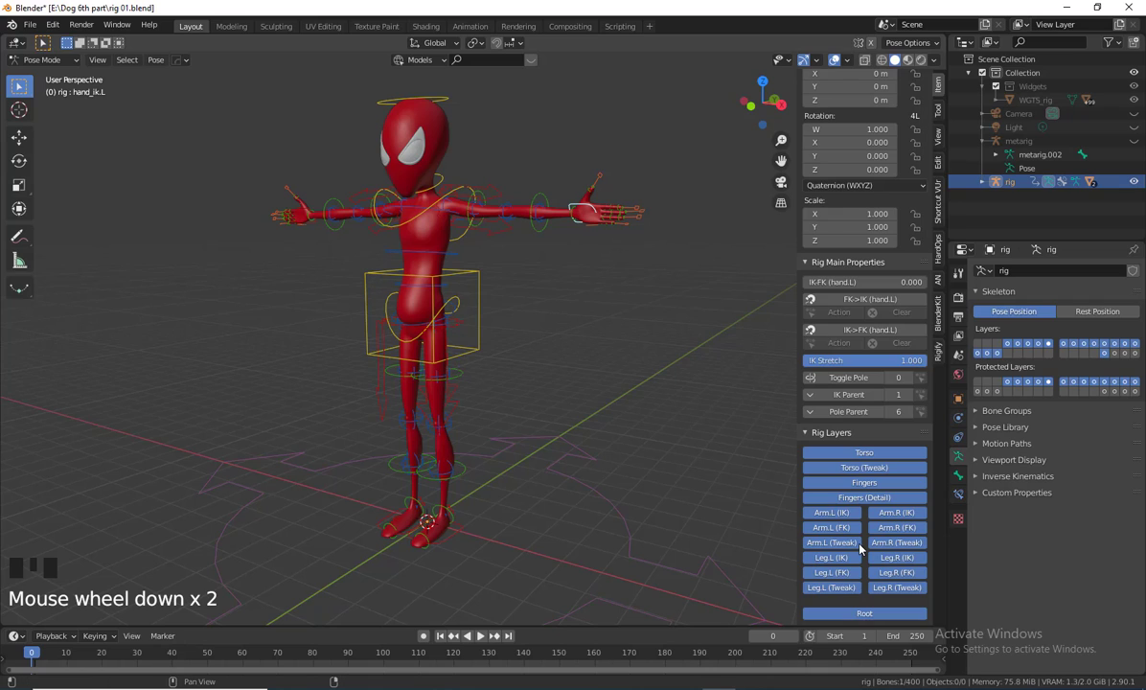
left_click(891, 458)
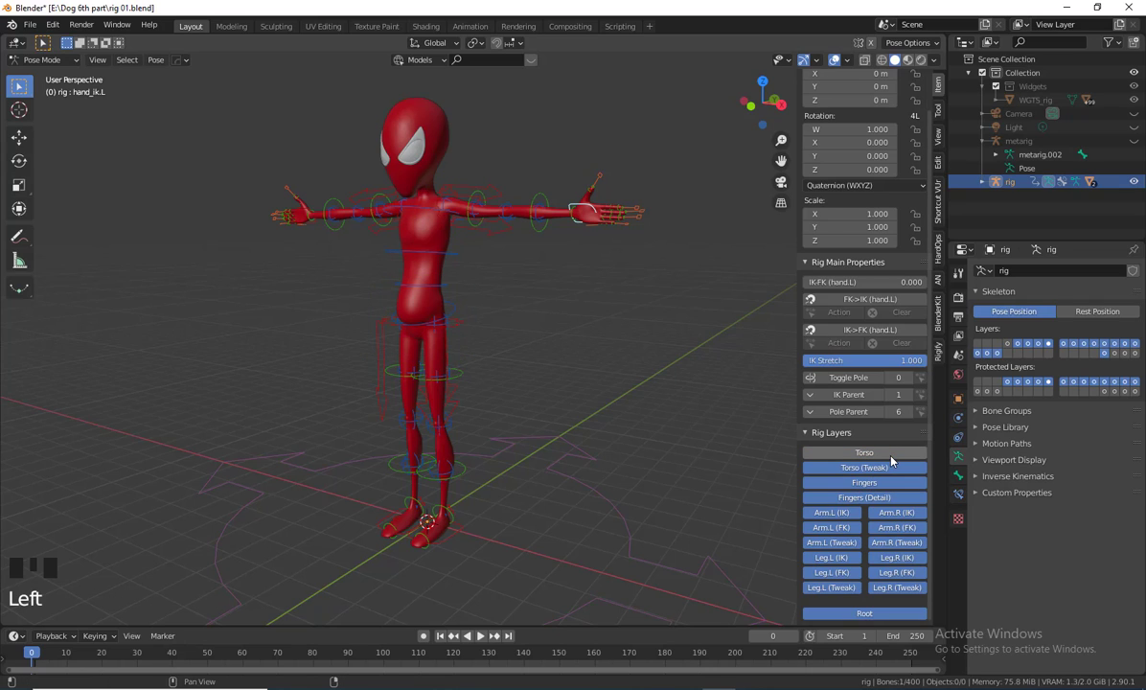
left_click(891, 459)
left_click(891, 459)
left_click(890, 459)
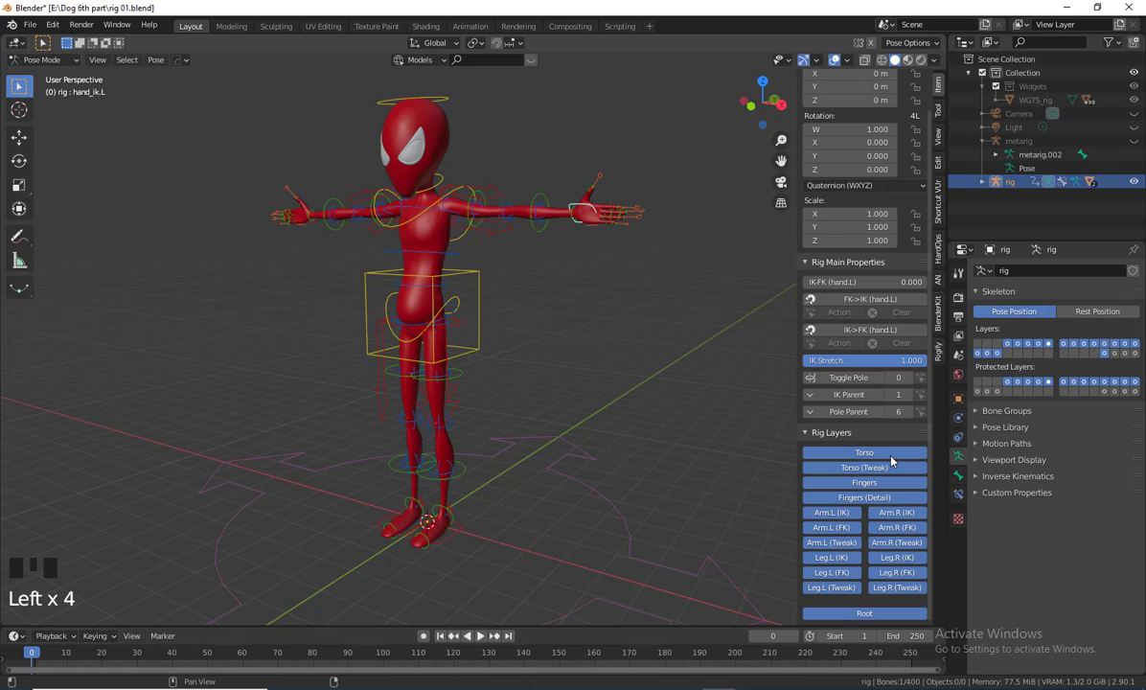
left_click(891, 458)
left_click(891, 459)
left_click(891, 459)
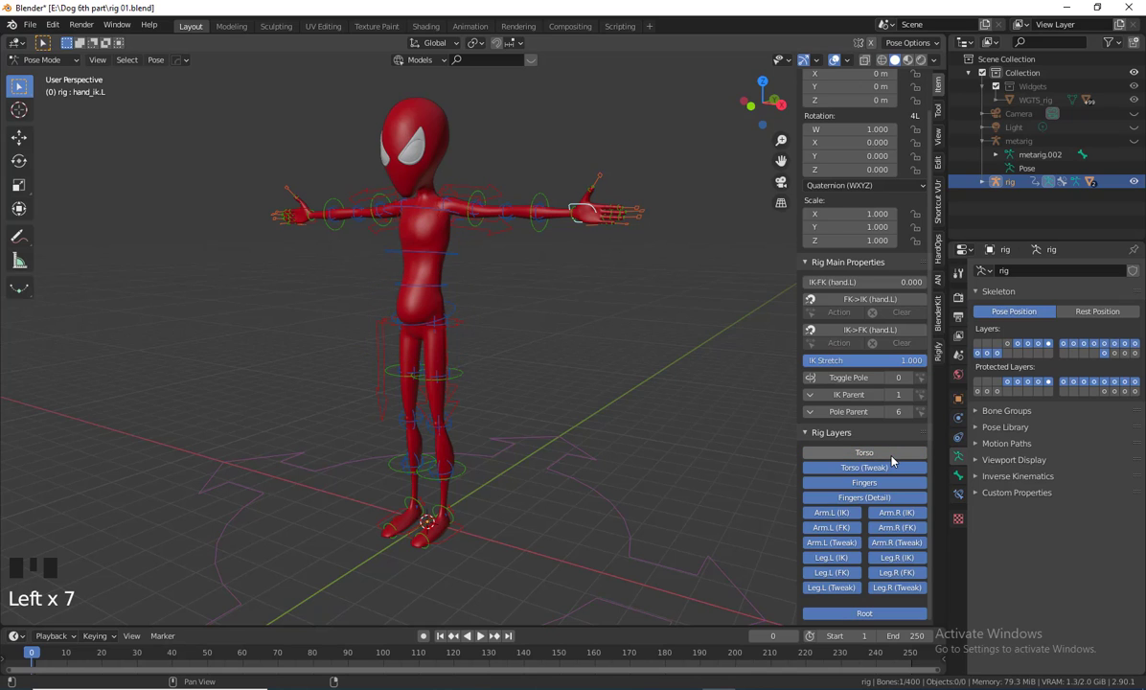
Try moving and rotating the spine_fk.002 control with the Torso layer hidden, and show that layer again
left_click(452, 260)
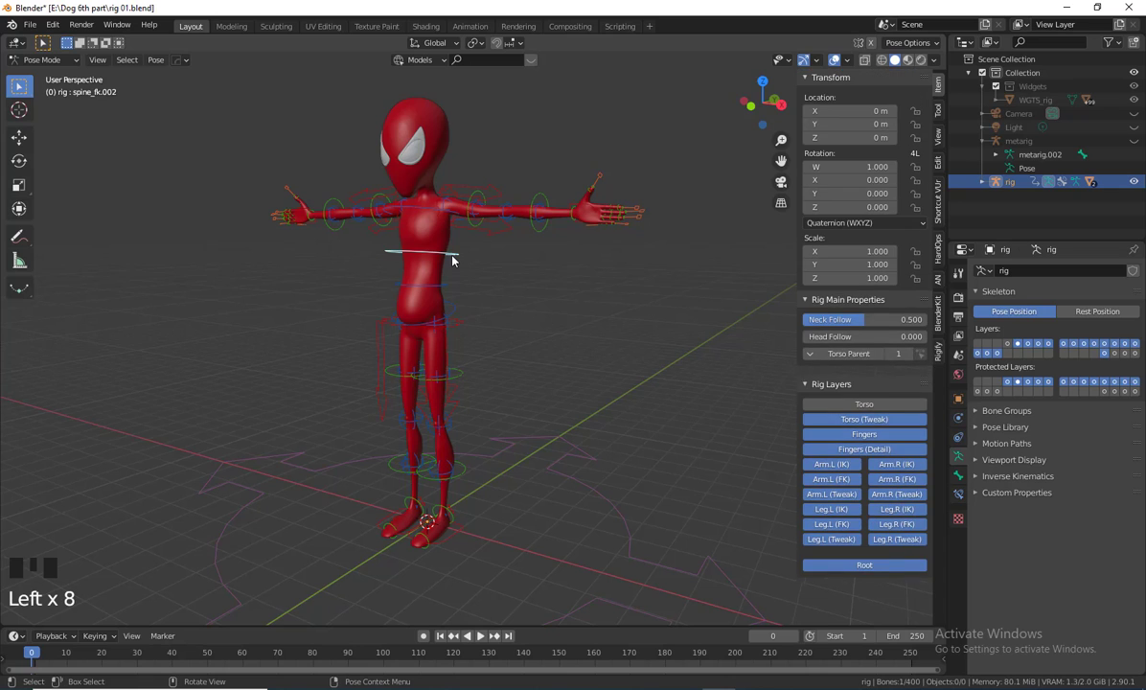
key("g")
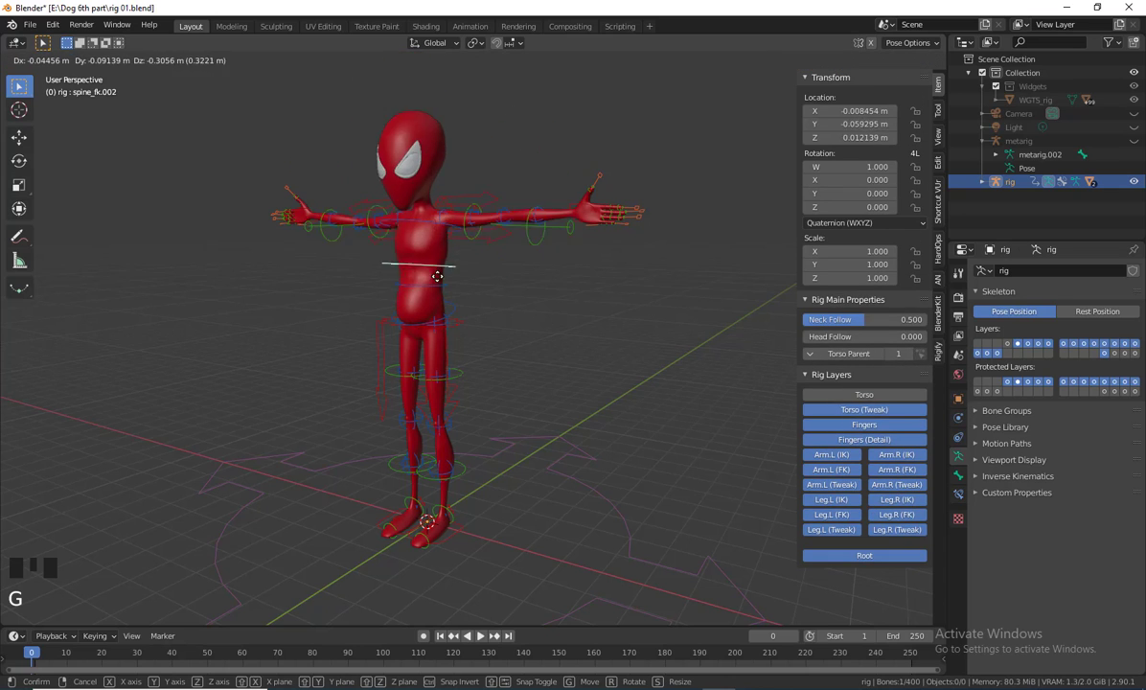
right_click(505, 297)
key("r")
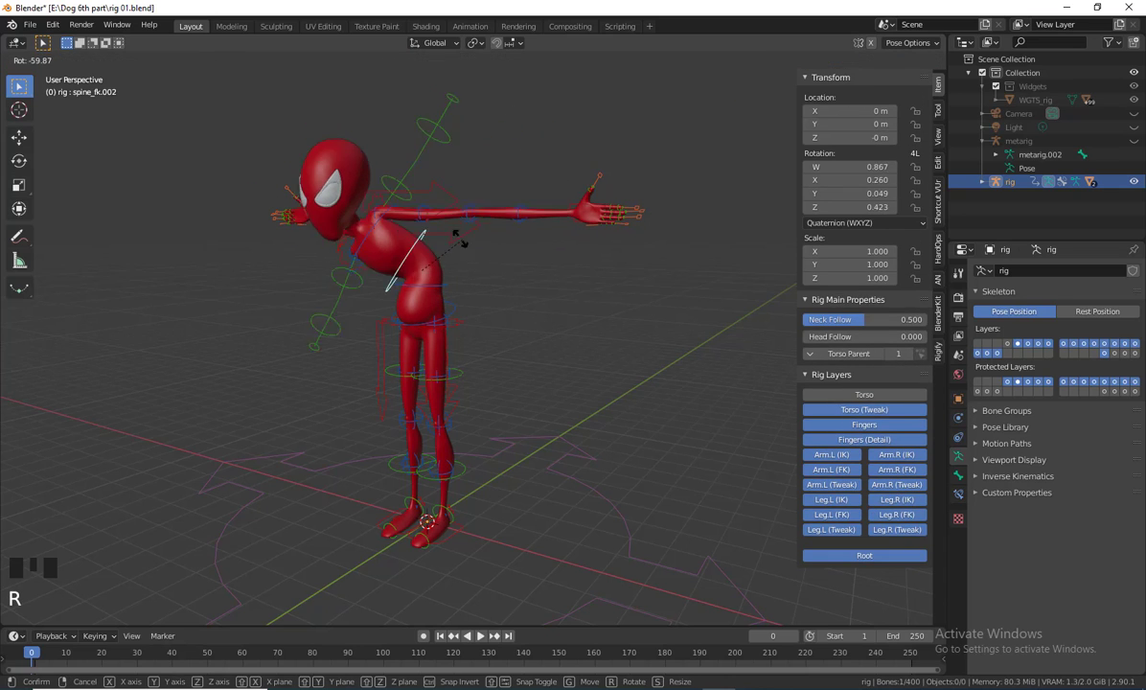
right_click(402, 270)
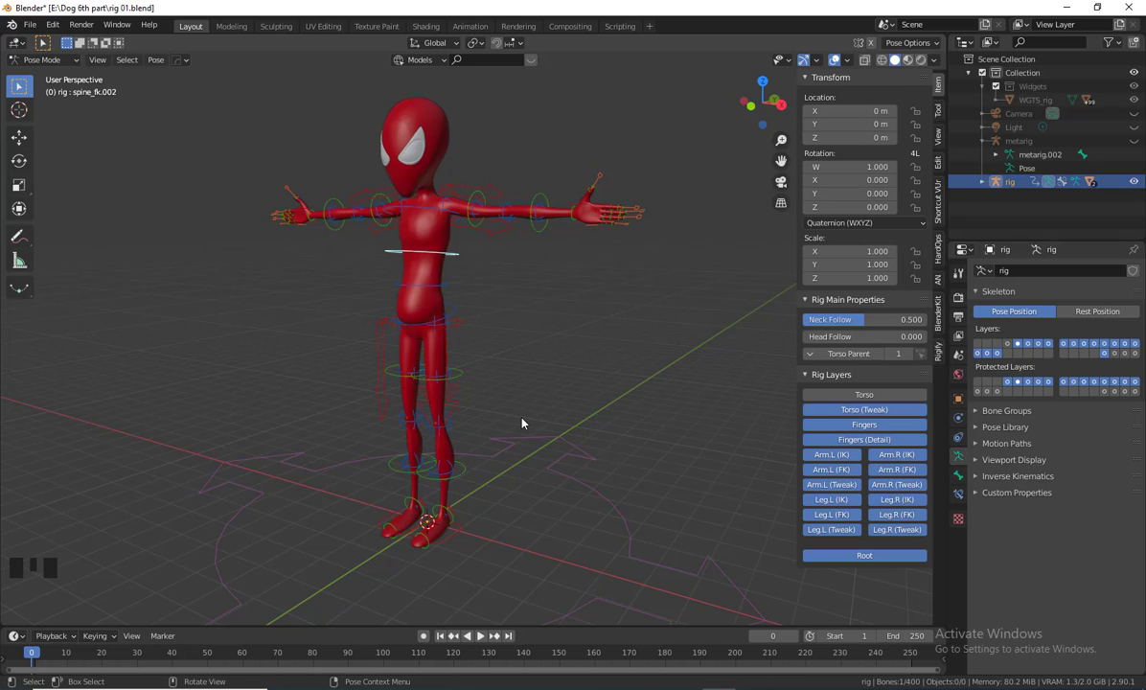
left_click(849, 395)
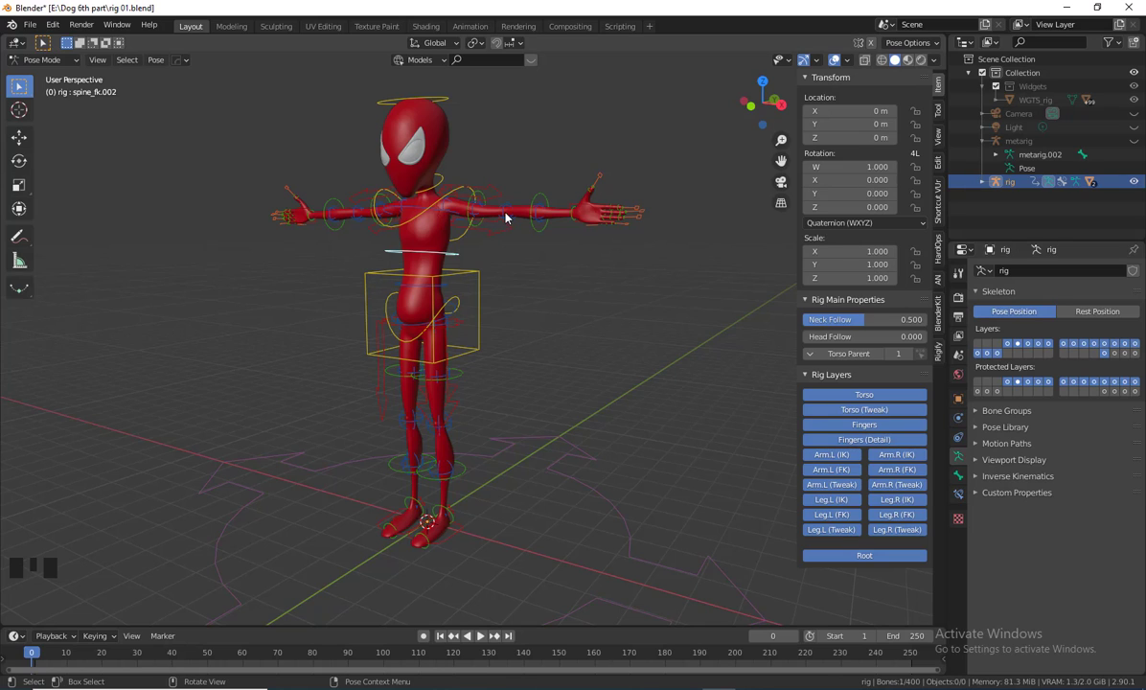
Examine the arm, torso and leg controls of the character up close from several angles
middle_click_drag(311, 204, 506, 391)
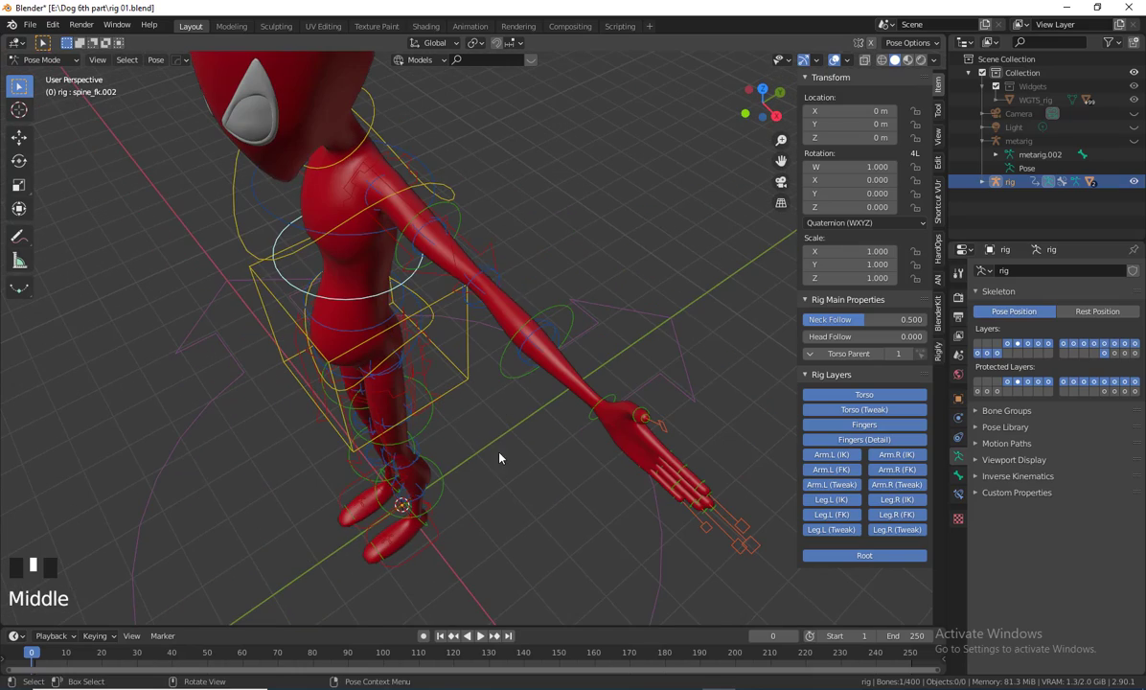
middle_click_drag(499, 458, 534, 429)
scroll(479, 483, "down", 2)
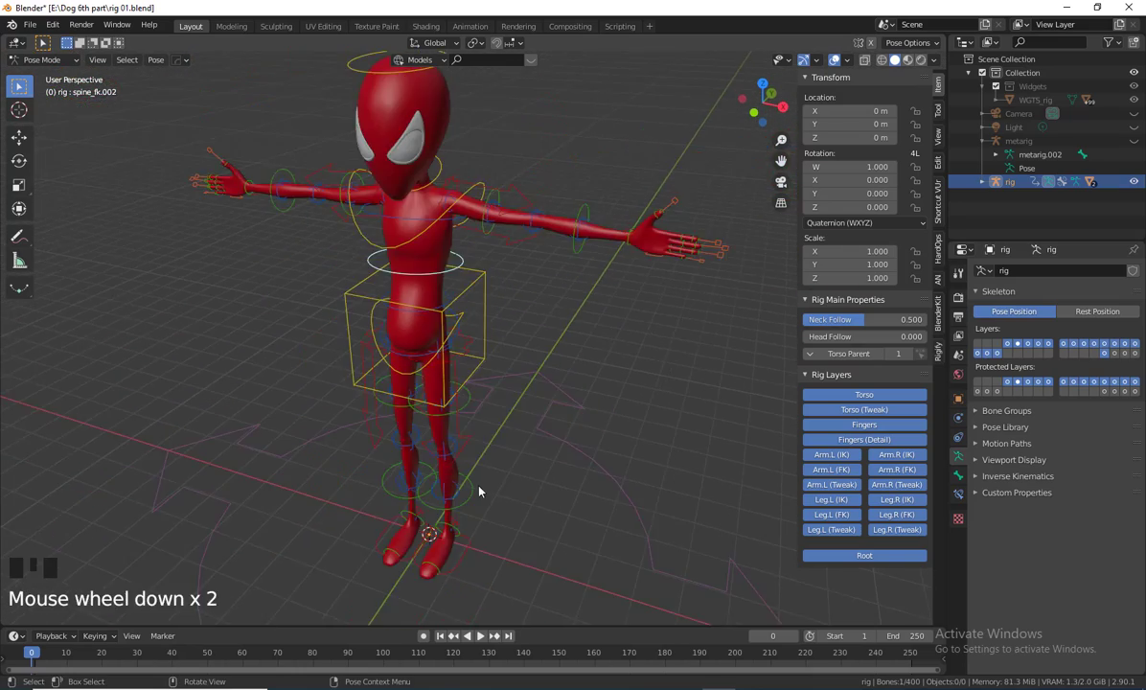
middle_click_drag(476, 492, 462, 399)
middle_click_drag(466, 540, 549, 256)
middle_click_drag(589, 315, 510, 225)
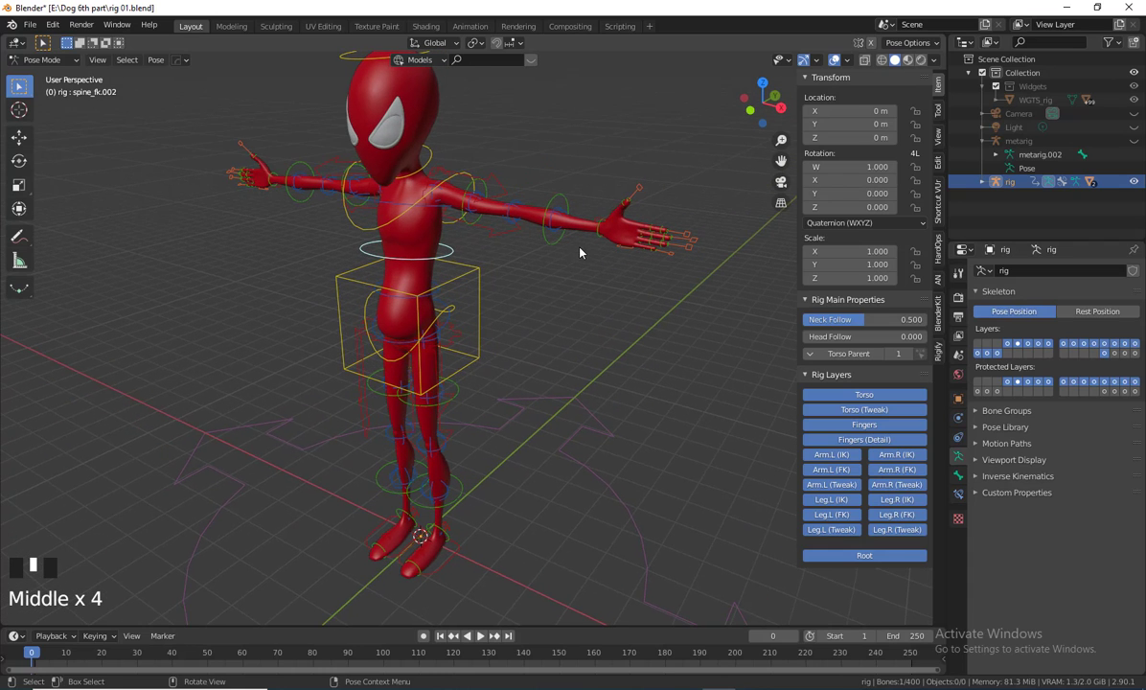
middle_click_drag(542, 284, 550, 239)
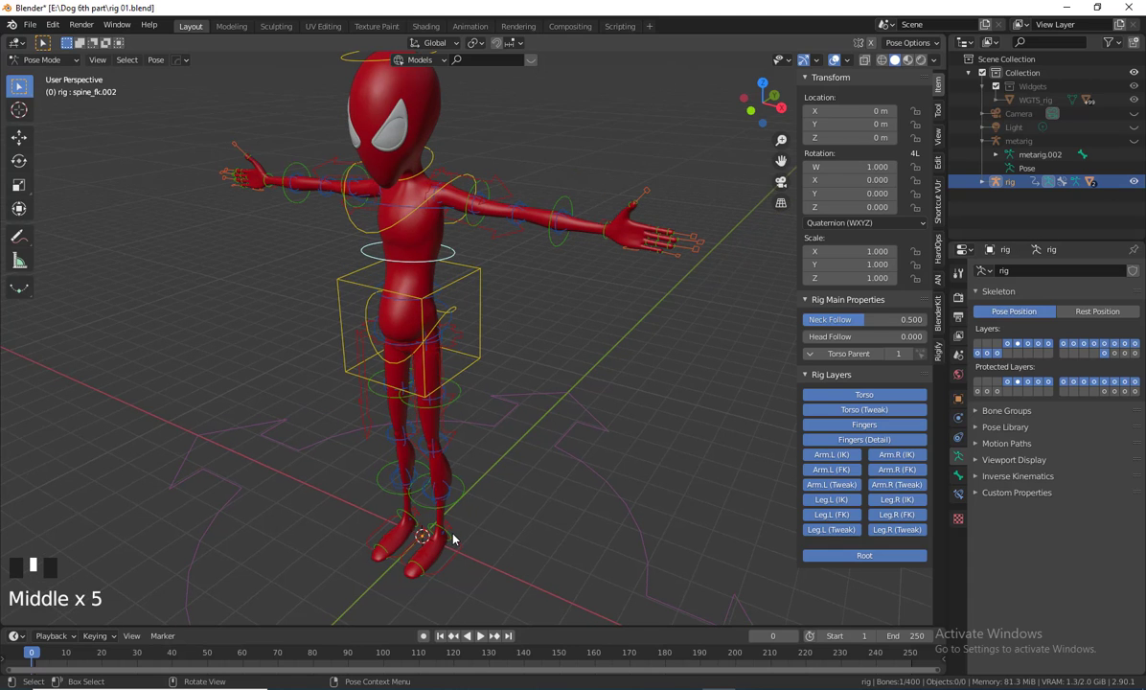
scroll(454, 537, "down", 1)
scroll(453, 538, "up", 2)
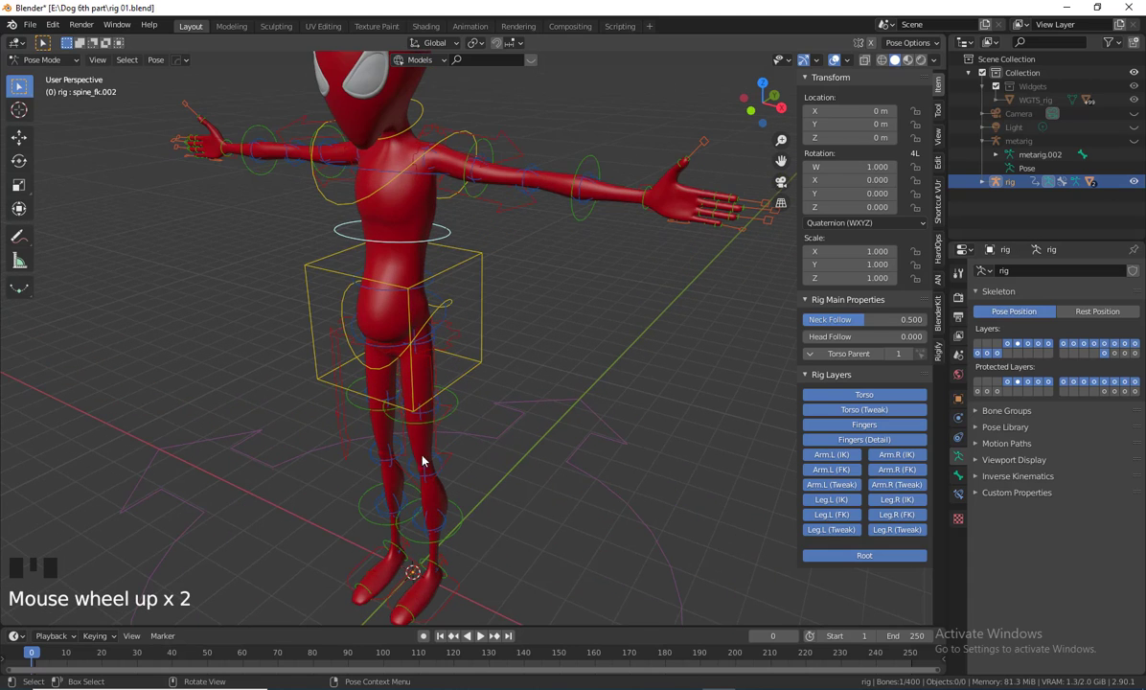
middle_click_drag(569, 524, 575, 403)
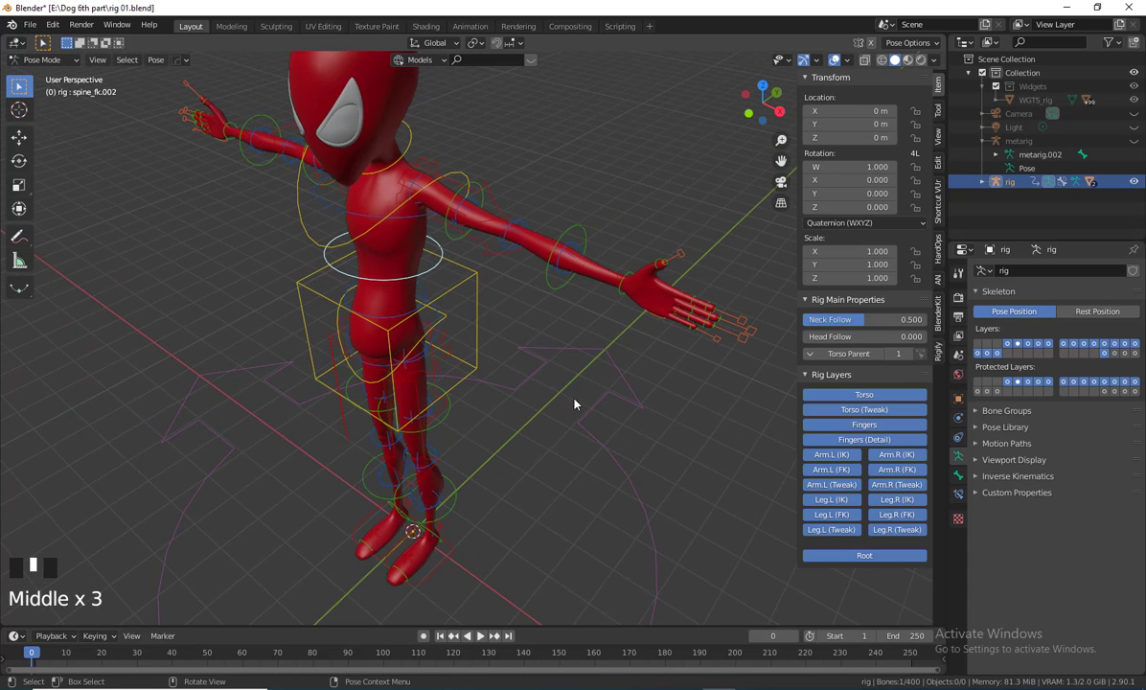
Move the hand_ik.L control down and closer to the body so the left arm lowers and bends
left_click(645, 291)
middle_click_drag(626, 357, 691, 407)
key("g")
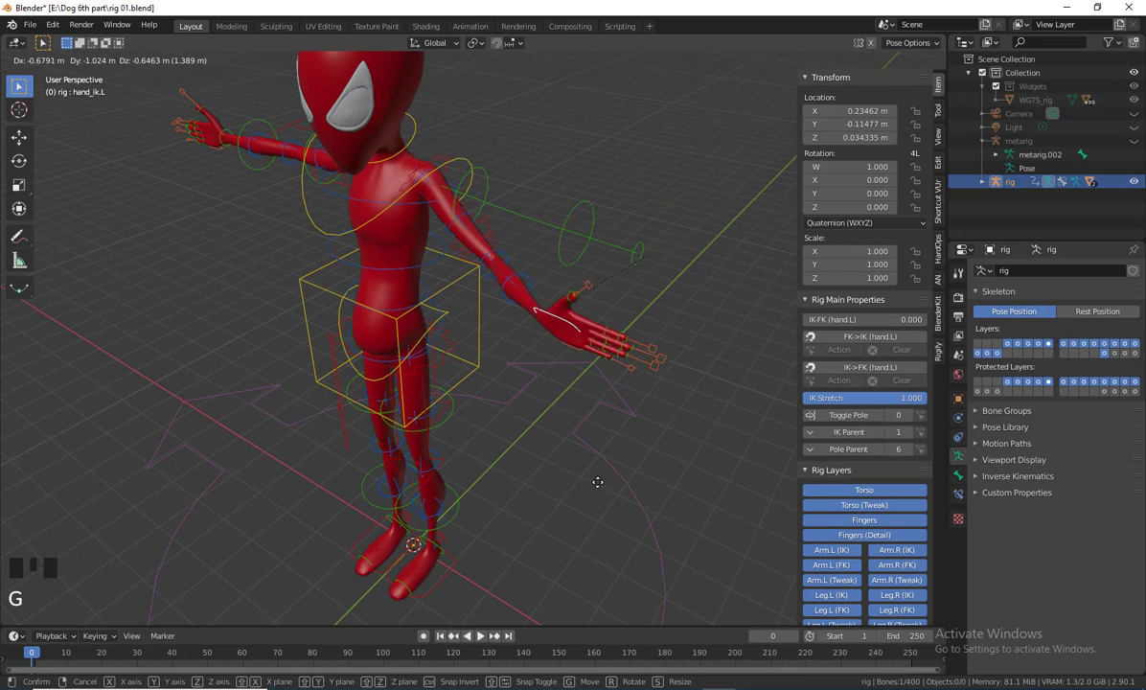
left_click(594, 473)
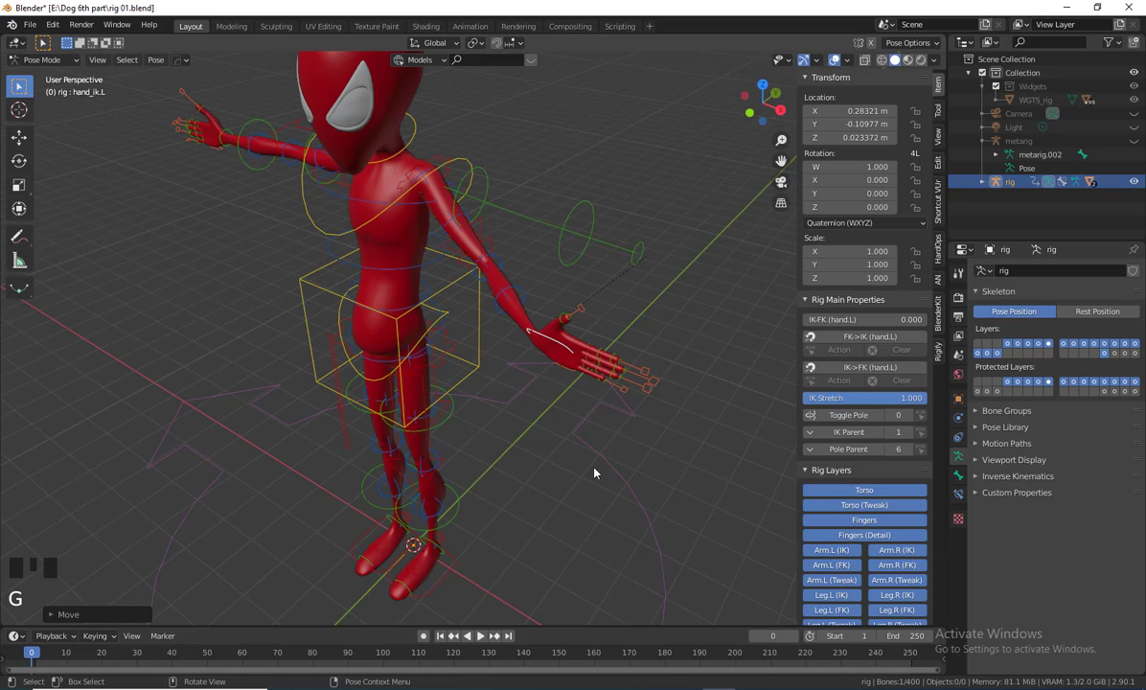
Try moving the forearm_tweak.L.001 control on the left forearm and the forearm_tweak.L control at the elbow
left_click(515, 293)
key("g")
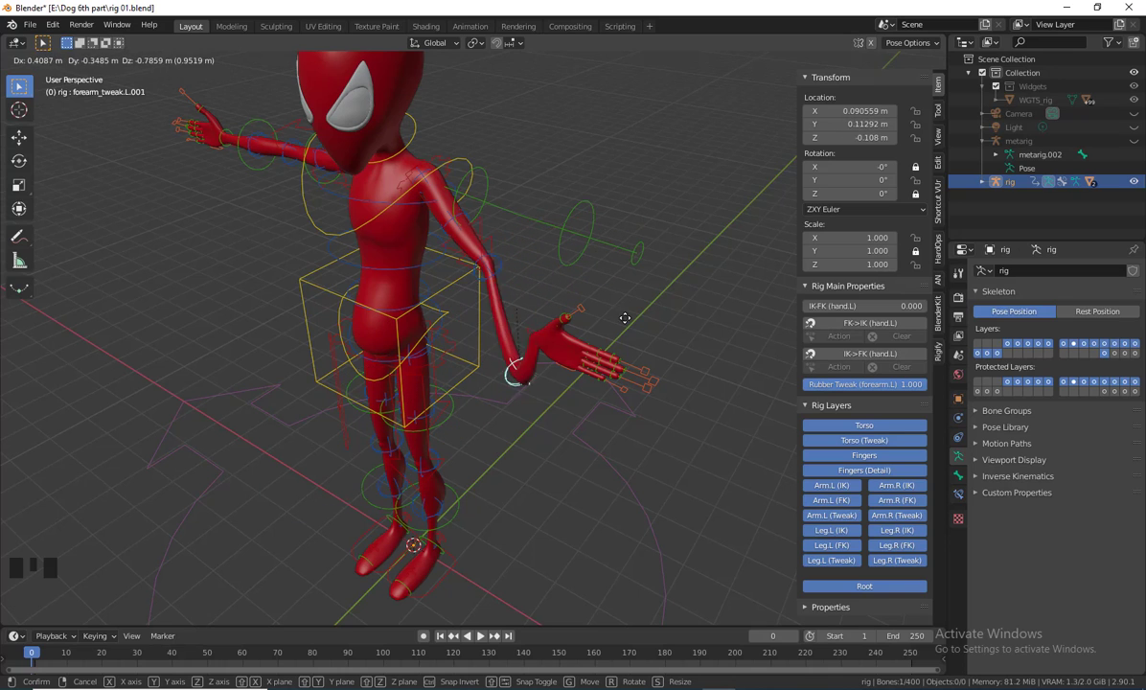
right_click(495, 313)
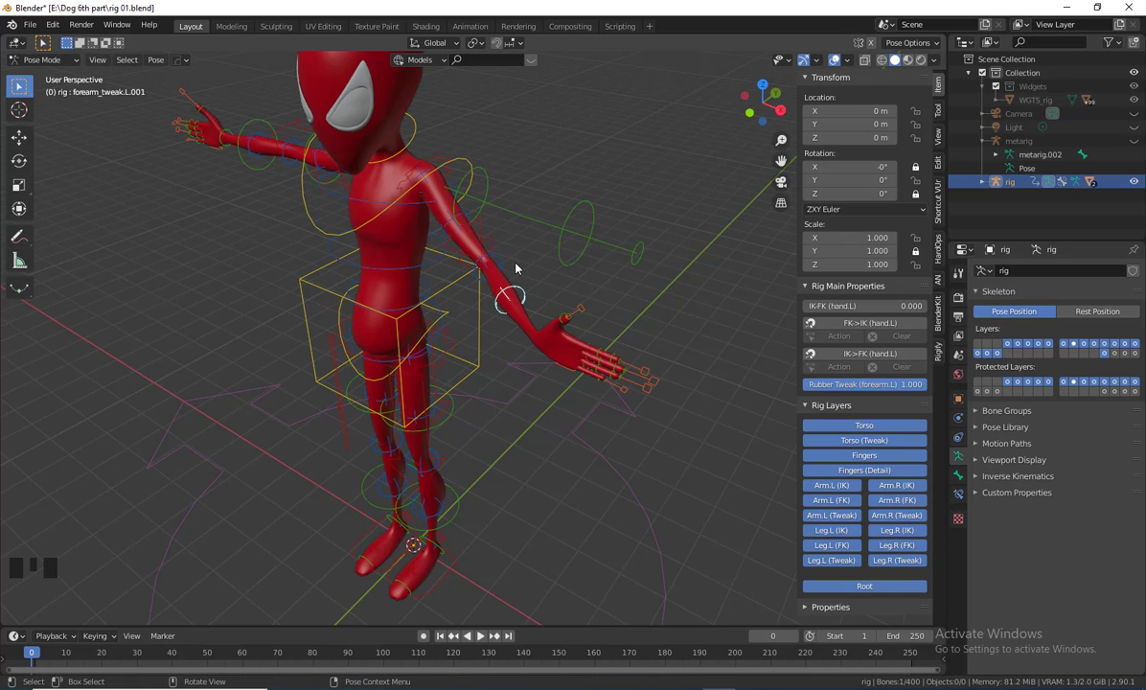
middle_click_drag(498, 261, 613, 345)
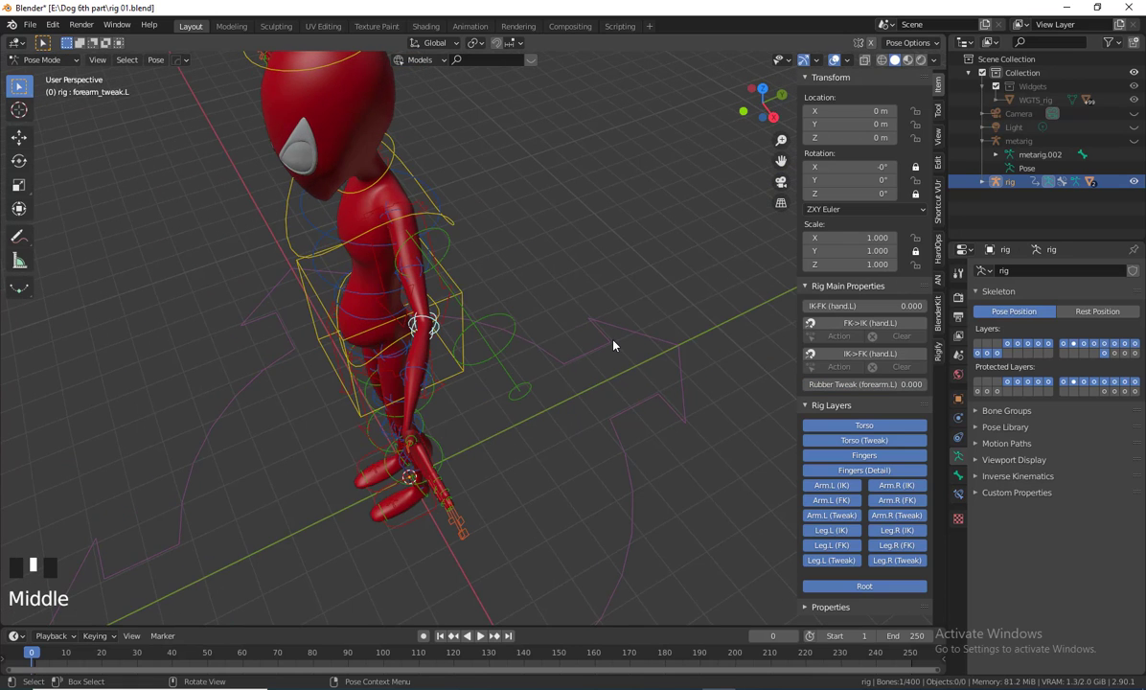
key("g")
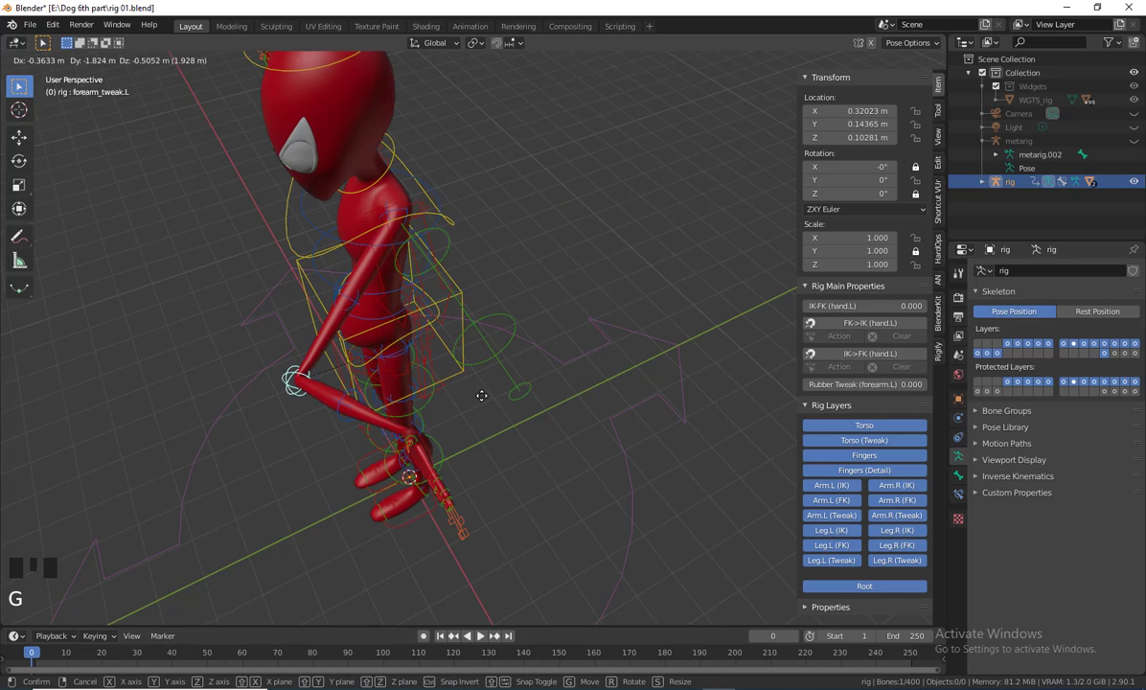
right_click(475, 444)
middle_click_drag(475, 445, 615, 429)
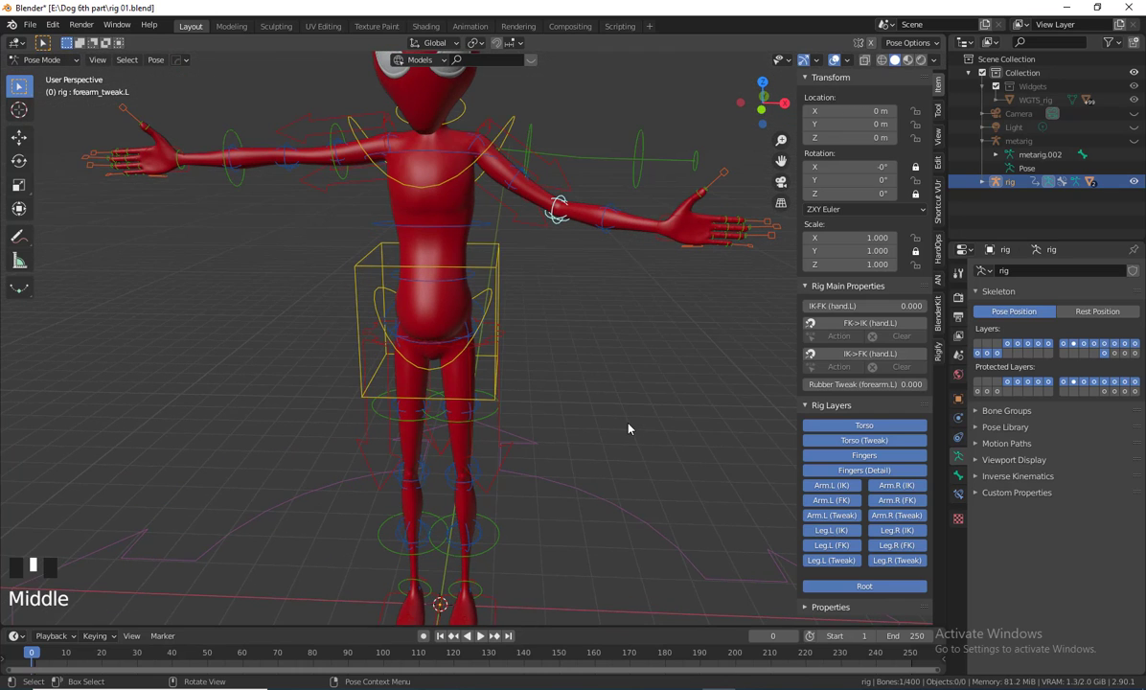
Box-select the left arm and torso controls and clear all their transforms to restore the rest pose
middle_click_drag(618, 375, 541, 431, "shift")
scroll(538, 483, "down", 2)
left_click(545, 331)
middle_click(538, 411)
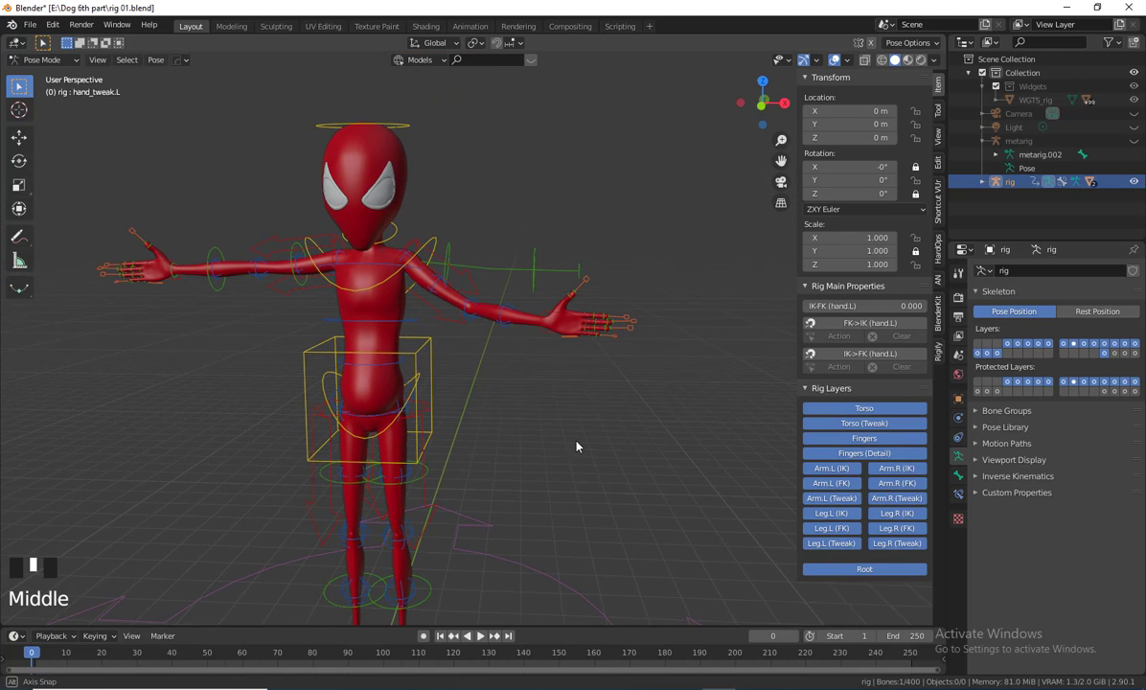
left_click_drag(634, 402, 368, 197)
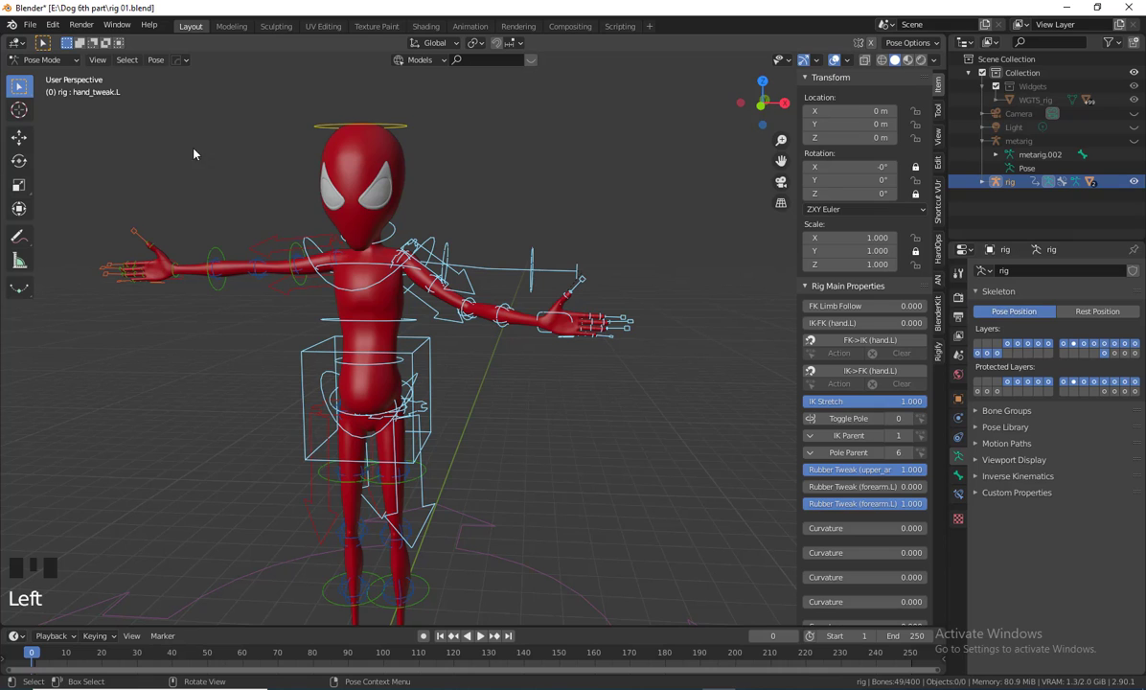
left_click(155, 61)
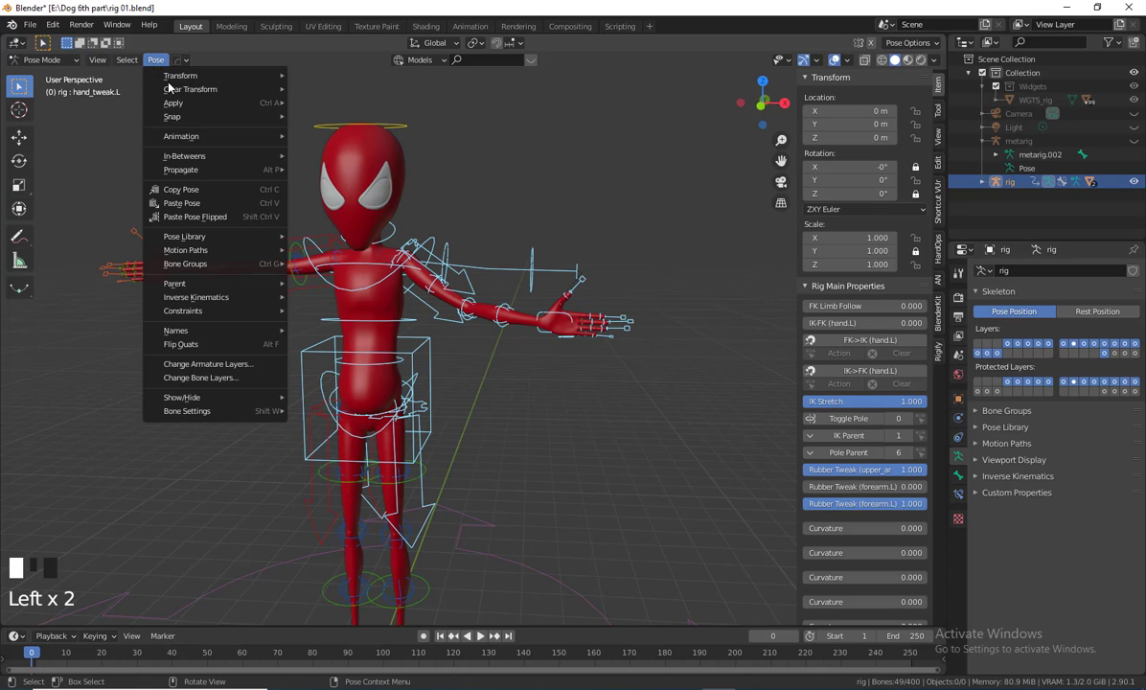
mouse_move(169, 88)
left_click(305, 89)
Show the whole character and select the large root control on the ground around its feet
middle_click_drag(536, 345, 567, 366)
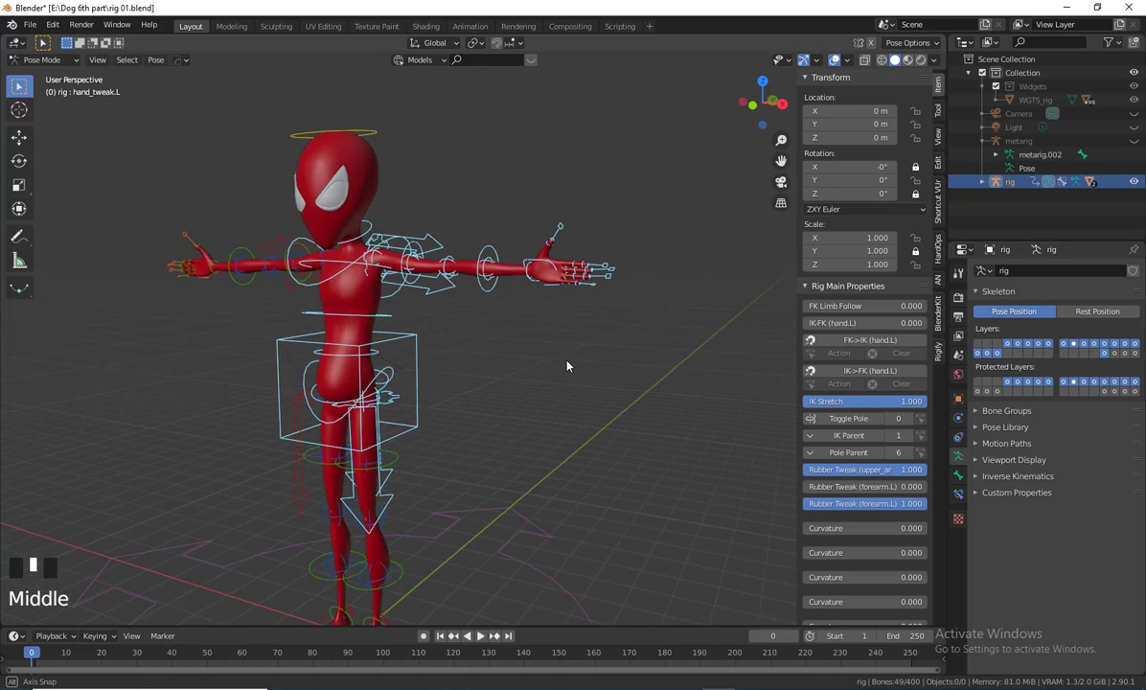
scroll(537, 378, "down", 2)
middle_click_drag(501, 394, 524, 402, "shift")
middle_click_drag(544, 362, 549, 387)
middle_click_drag(549, 387, 580, 354, "shift")
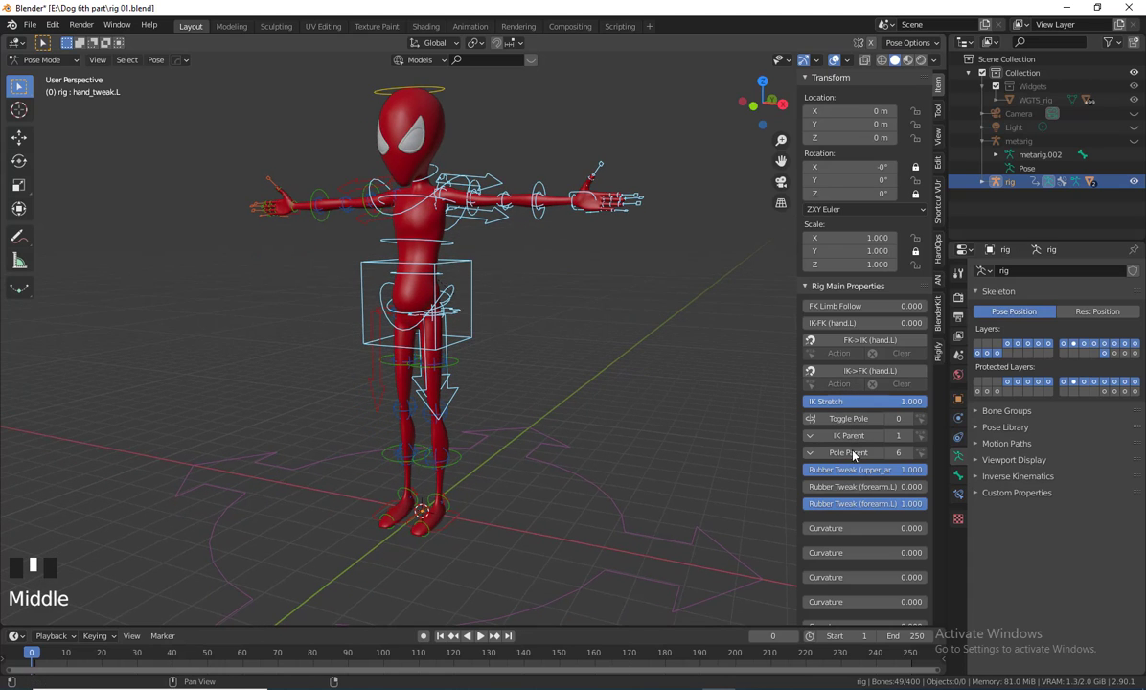
middle_click_drag(538, 316, 535, 315)
left_click_drag(623, 449, 581, 557)
middle_click_drag(631, 527, 650, 478)
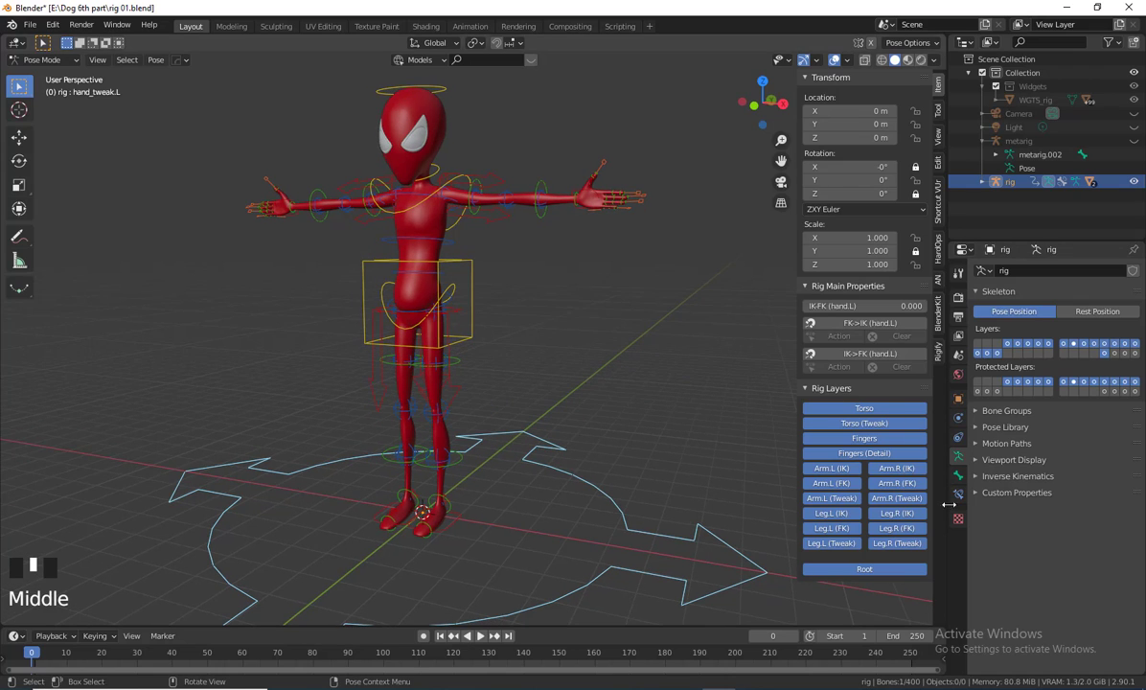
Select the torso box, the chest control and the root control one after another
left_click(470, 273)
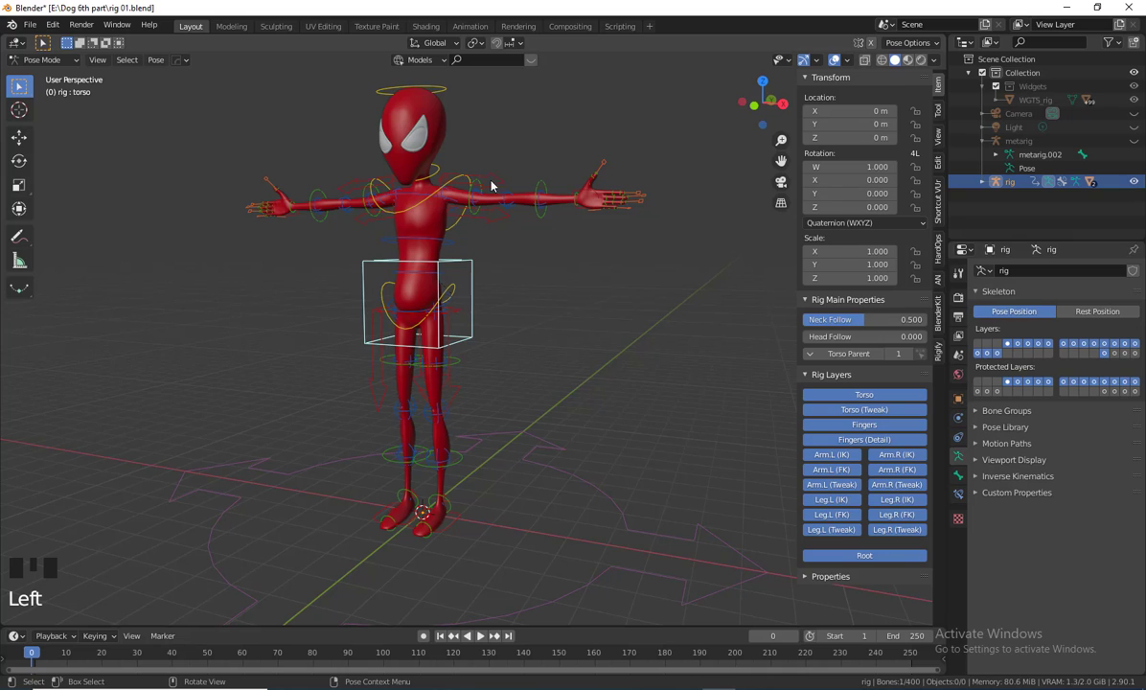
left_click(457, 194)
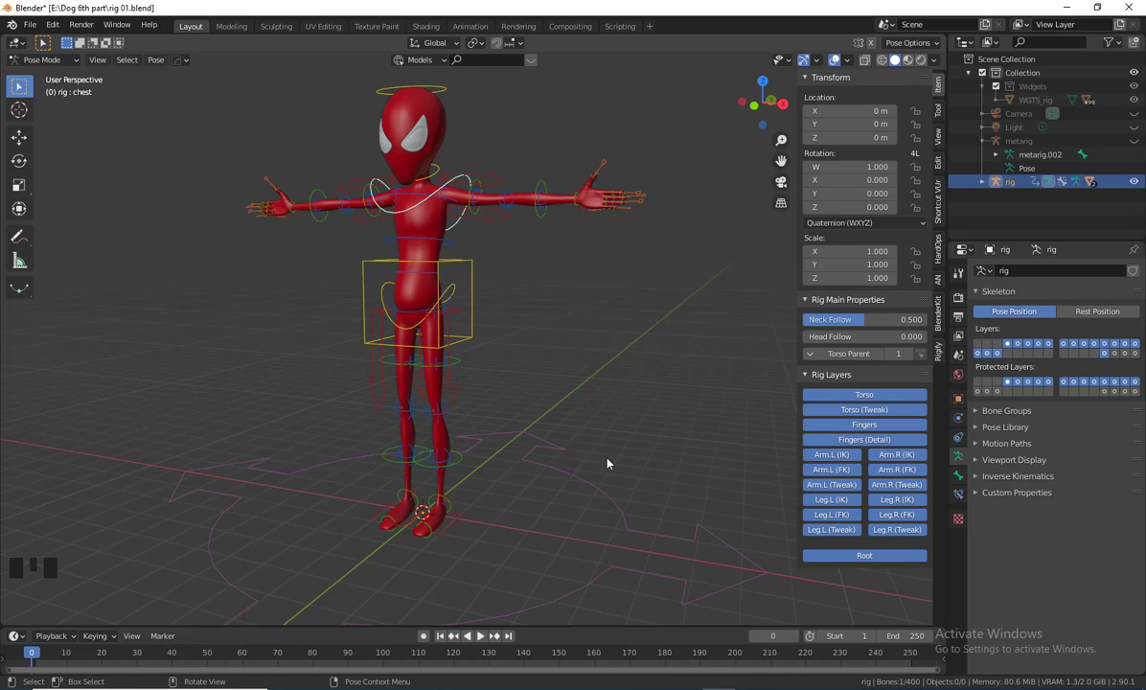
left_click_drag(566, 427, 512, 488)
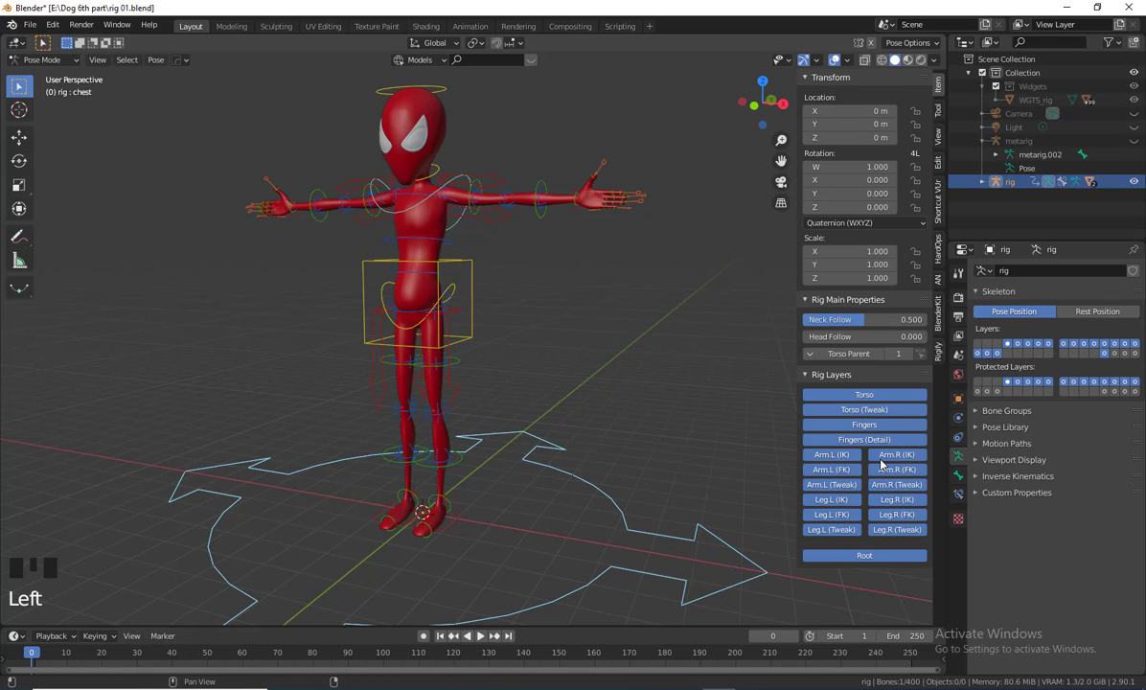
Toggle the Torso (Tweak) rig layer off and on repeatedly to compare which spine controls it contains
left_click(859, 412)
left_click(859, 412)
left_click(857, 412)
left_click(850, 412)
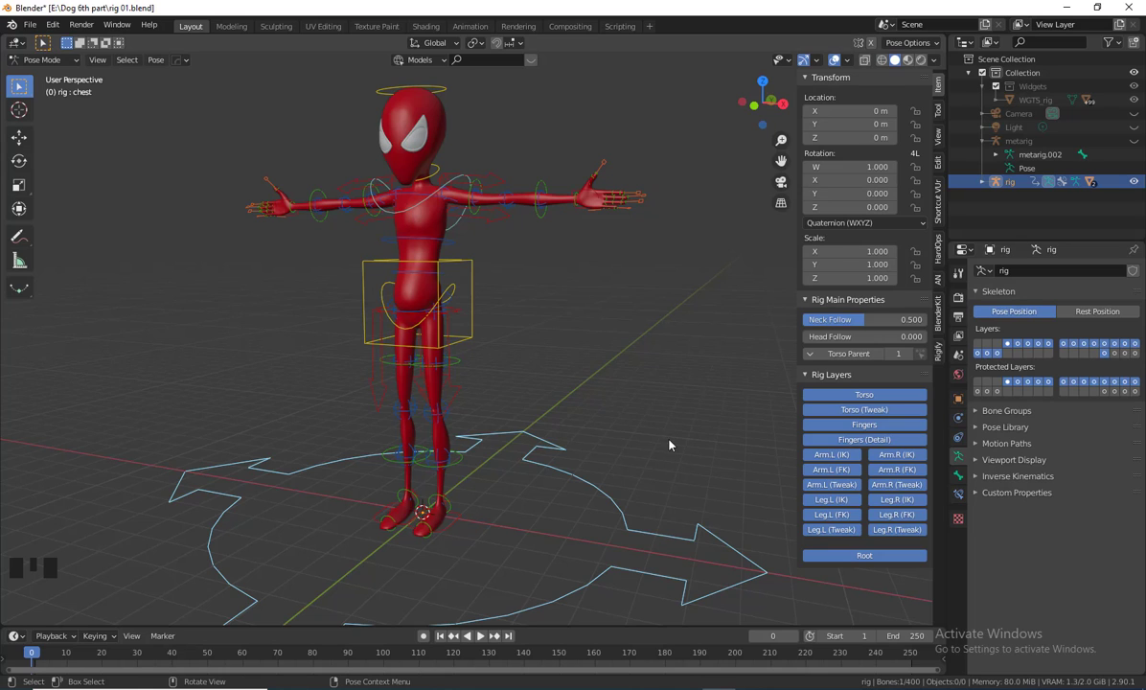
Hide the Torso (Tweak) layer and the left and right Tweak layers of both the arms and the legs
left_click(867, 410)
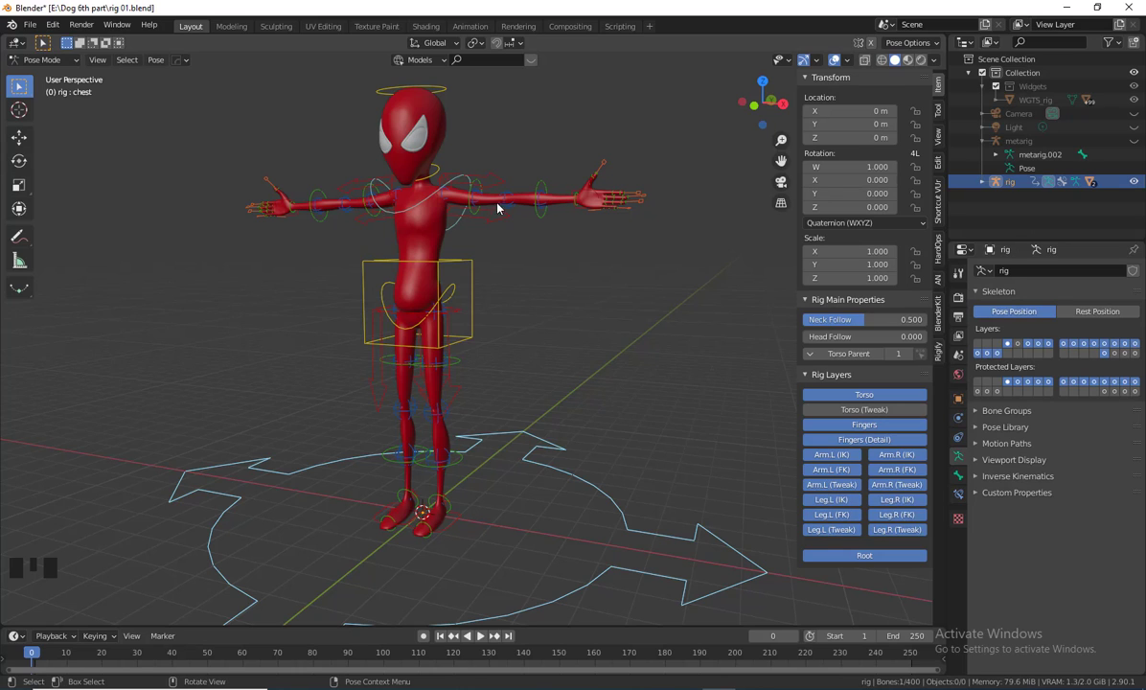
left_click(844, 486)
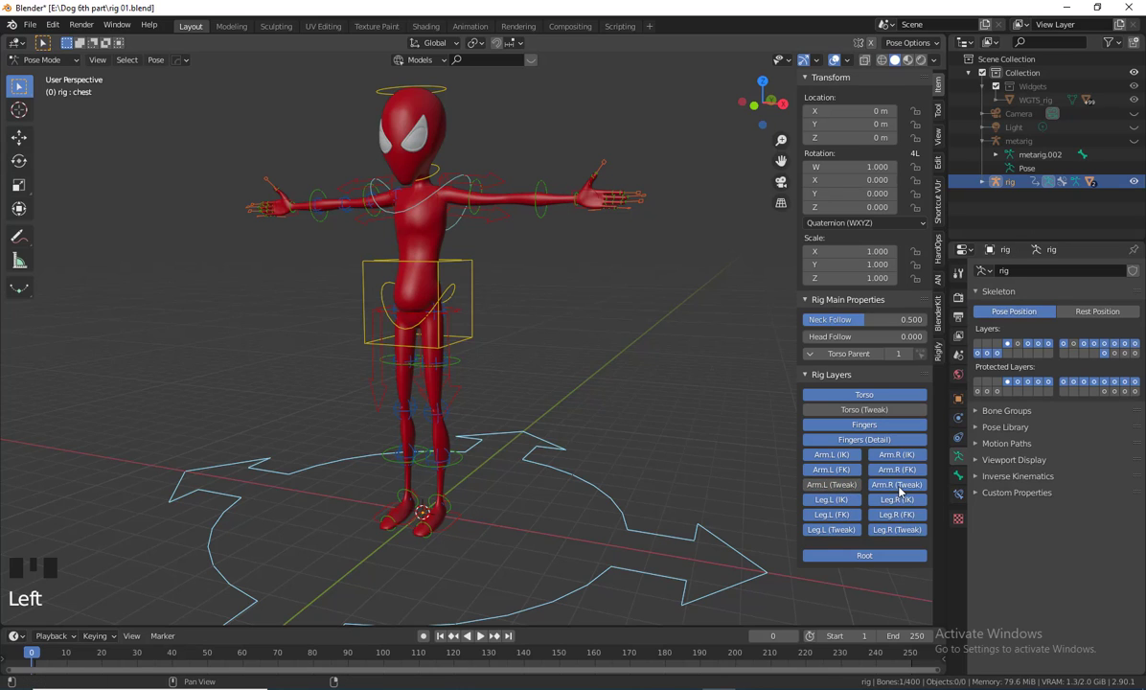
left_click(899, 488)
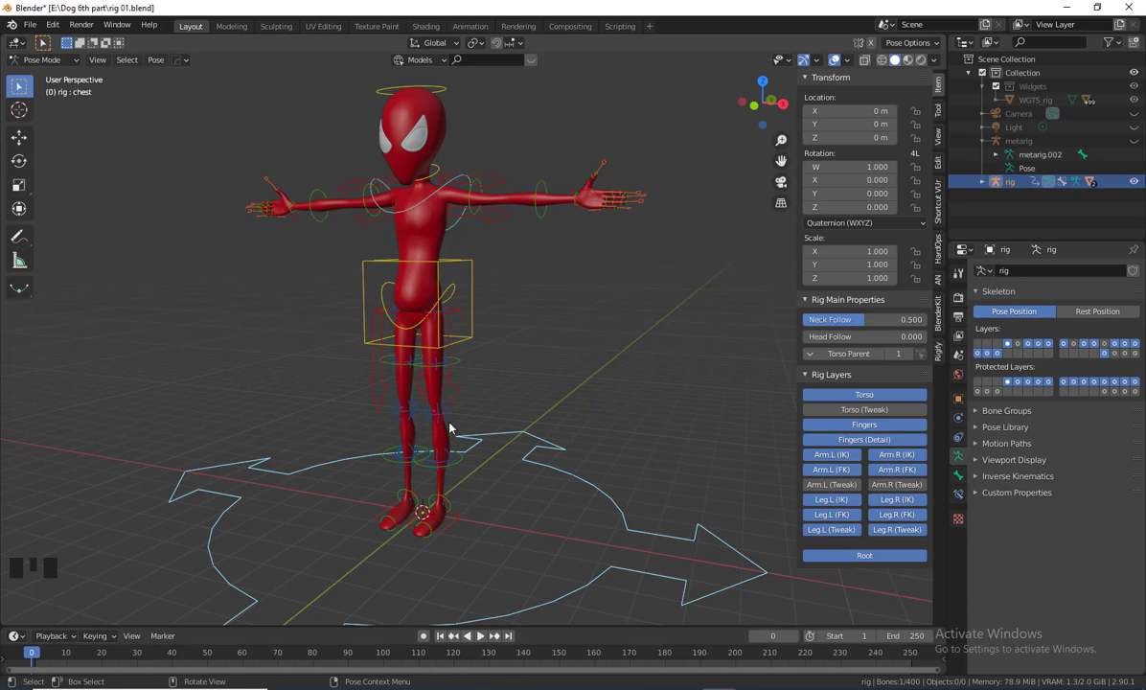
left_click(832, 529)
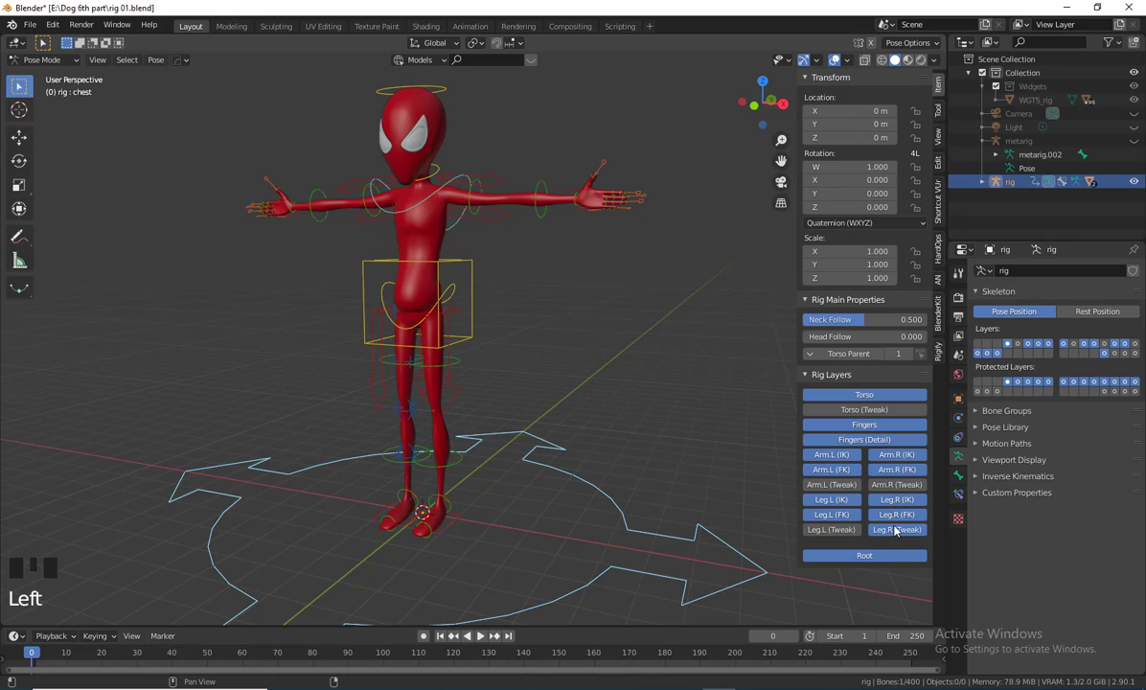
left_click(897, 529)
Hide the FK control layers of both arms and both legs, leaving their IK layers on
middle_click_drag(490, 403, 463, 268)
middle_click_drag(449, 345, 486, 153)
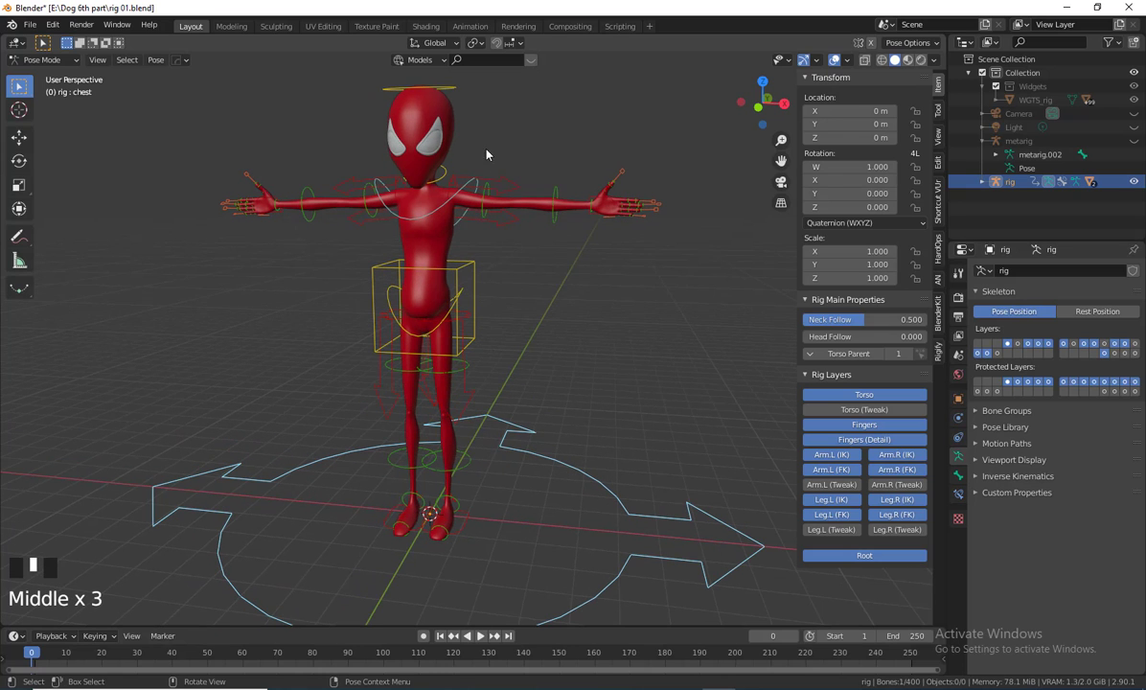
middle_click_drag(541, 455, 472, 177)
middle_click_drag(496, 367, 586, 345)
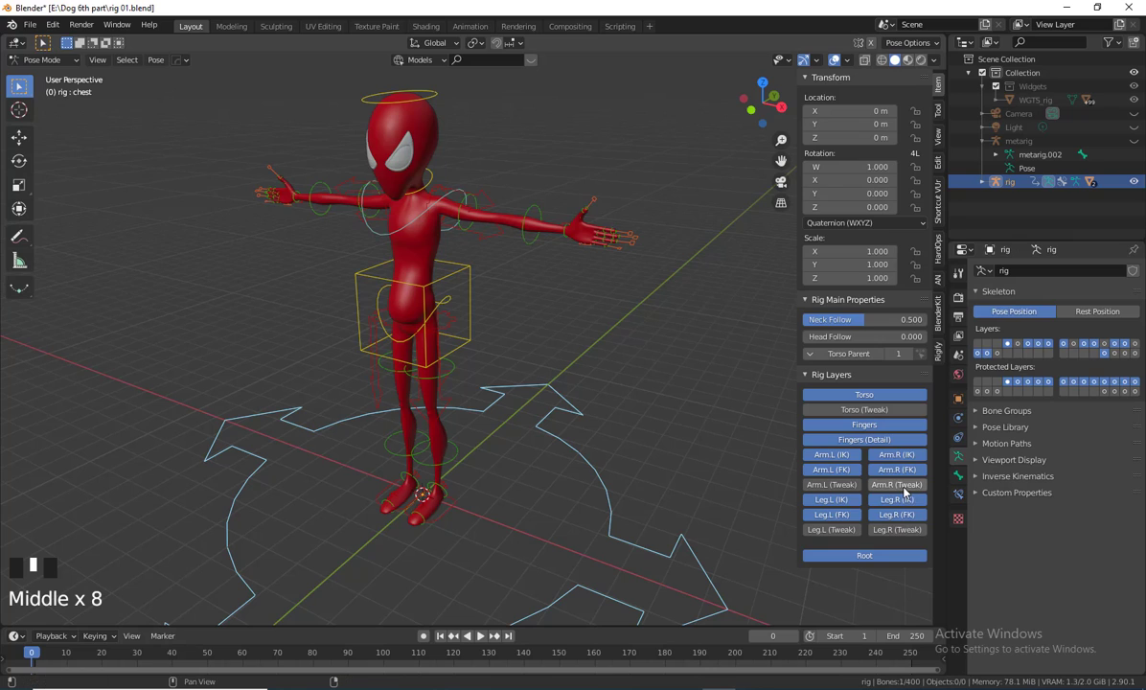
left_click(838, 473)
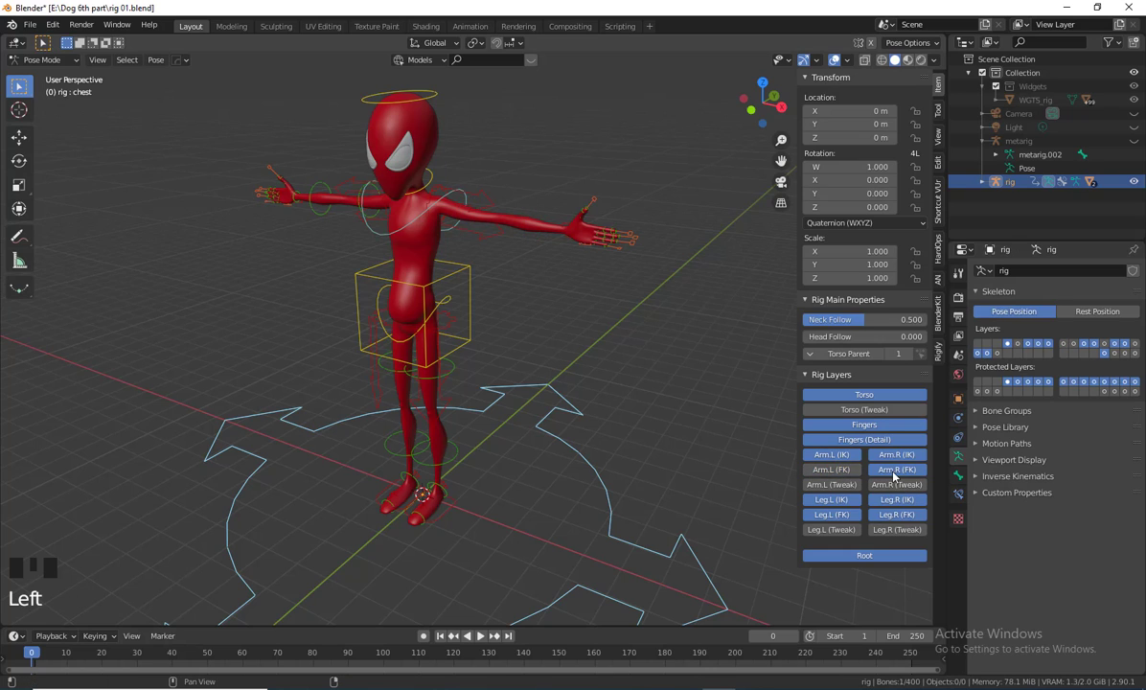
left_click(893, 474)
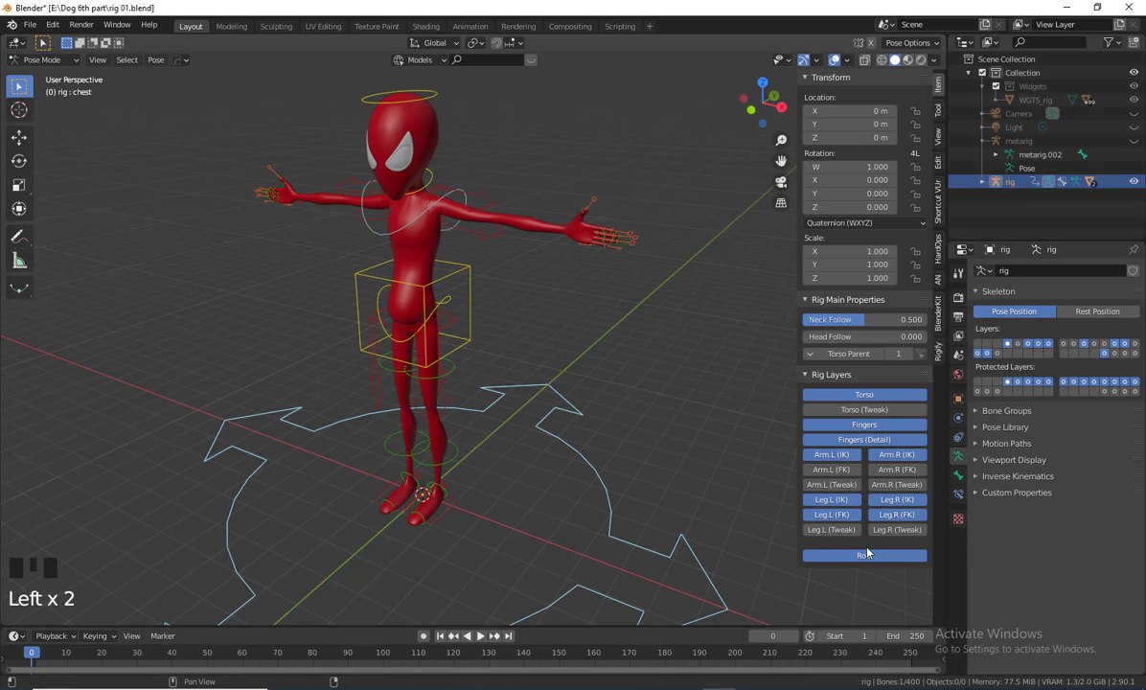
left_click(830, 514)
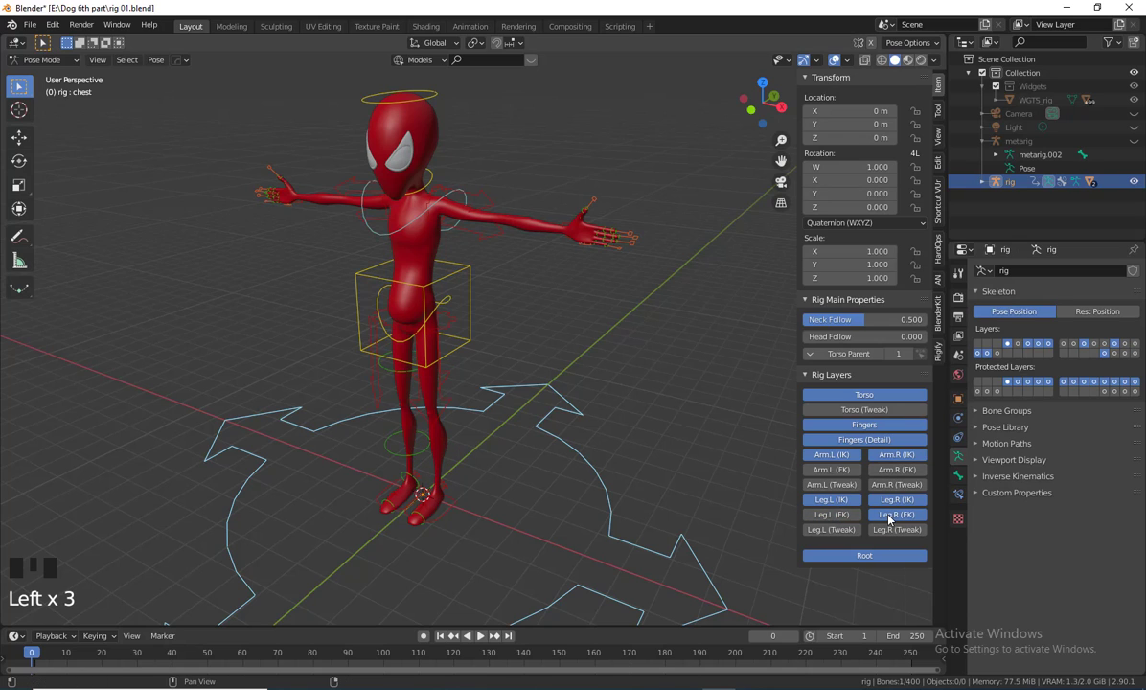
left_click(889, 516)
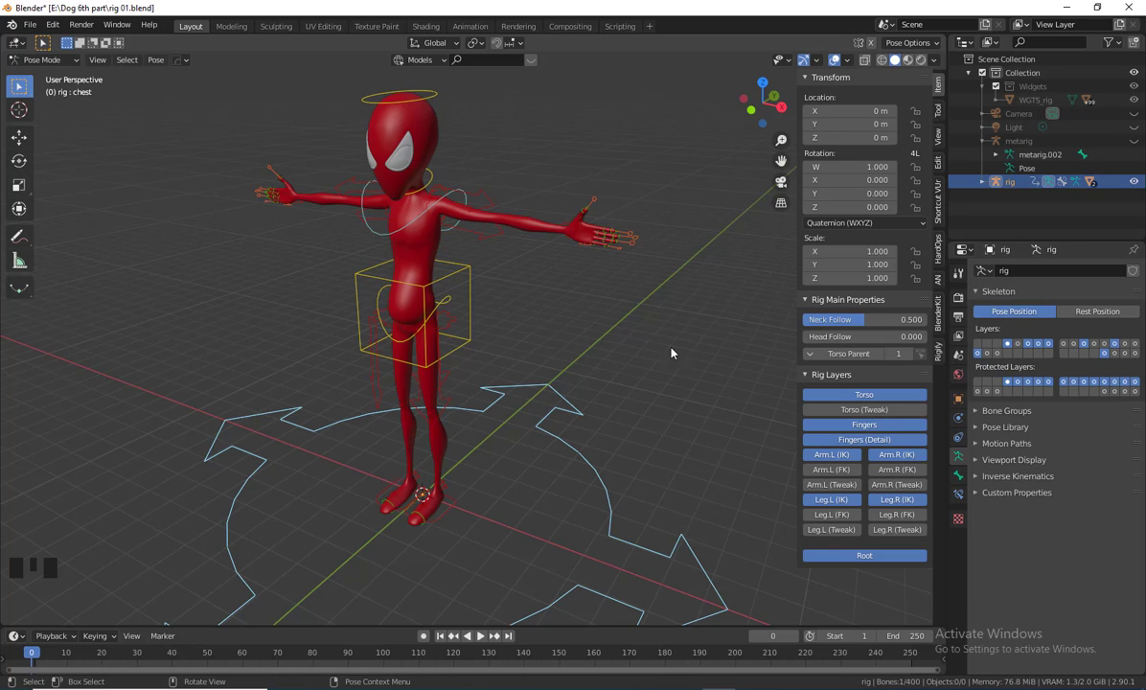
Select the left hand IK control and move it inward so the left arm bends at the elbow
middle_click_drag(670, 353, 636, 376)
scroll(540, 412, "up", 2)
middle_click_drag(540, 412, 538, 371, "shift")
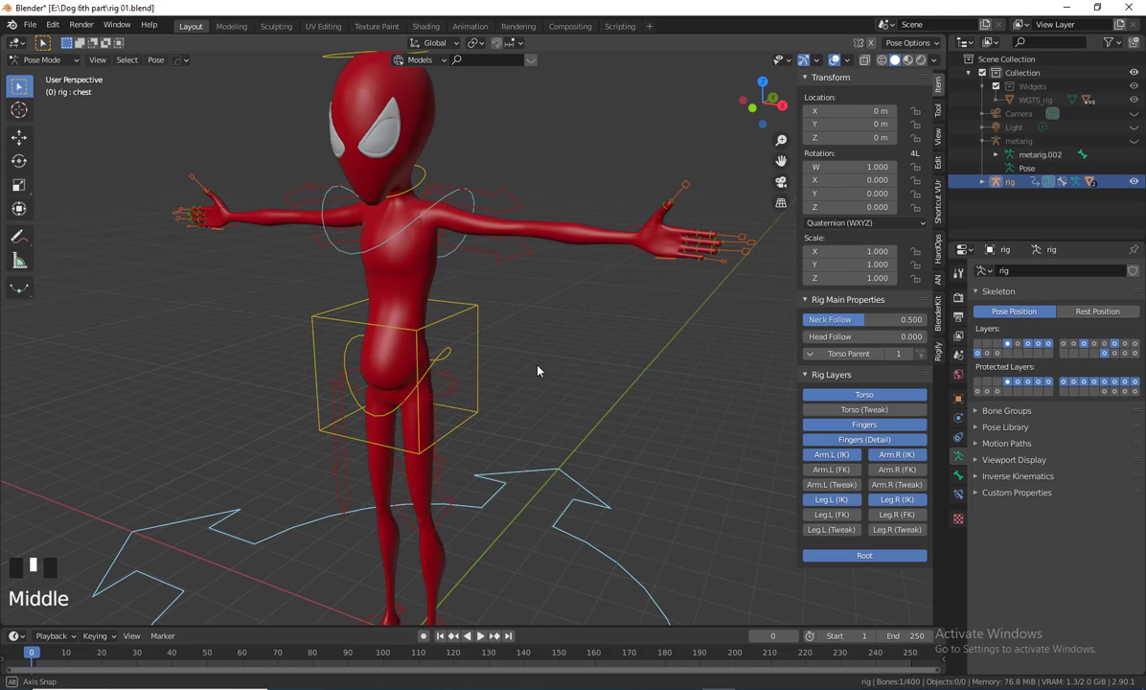
left_click(635, 251)
scroll(634, 391, "down", 1)
middle_click_drag(635, 252, 636, 394)
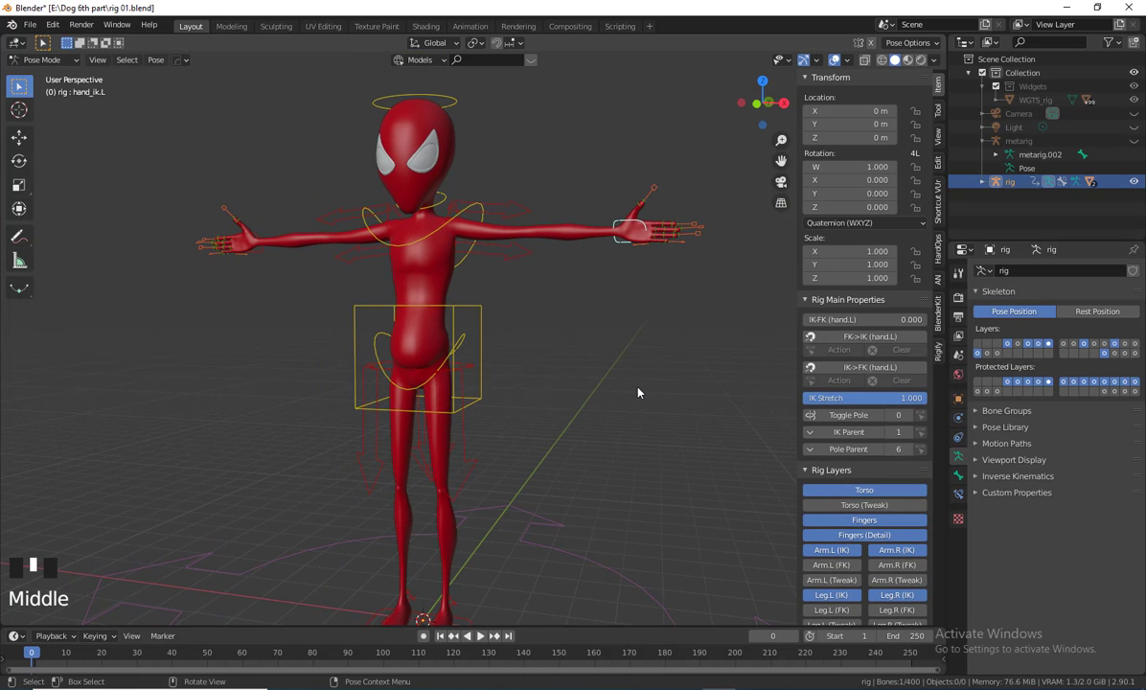
key("g")
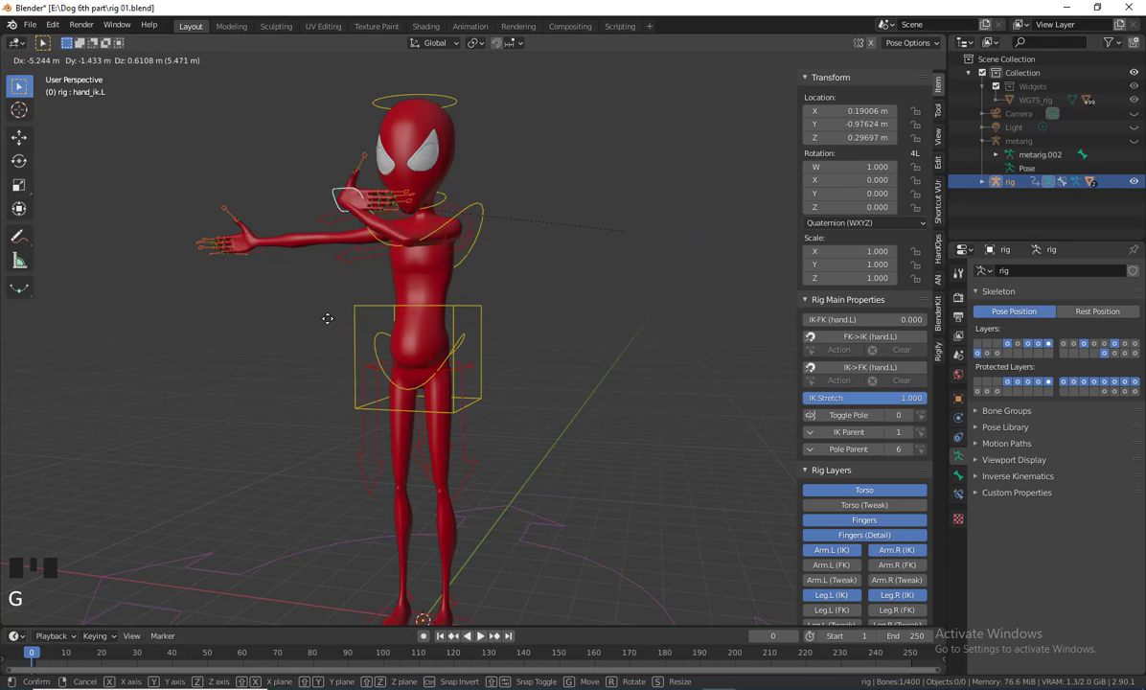
right_click(327, 318)
Select the right hand IK control and try moving it outward to test the arm's stretch
left_click(247, 239)
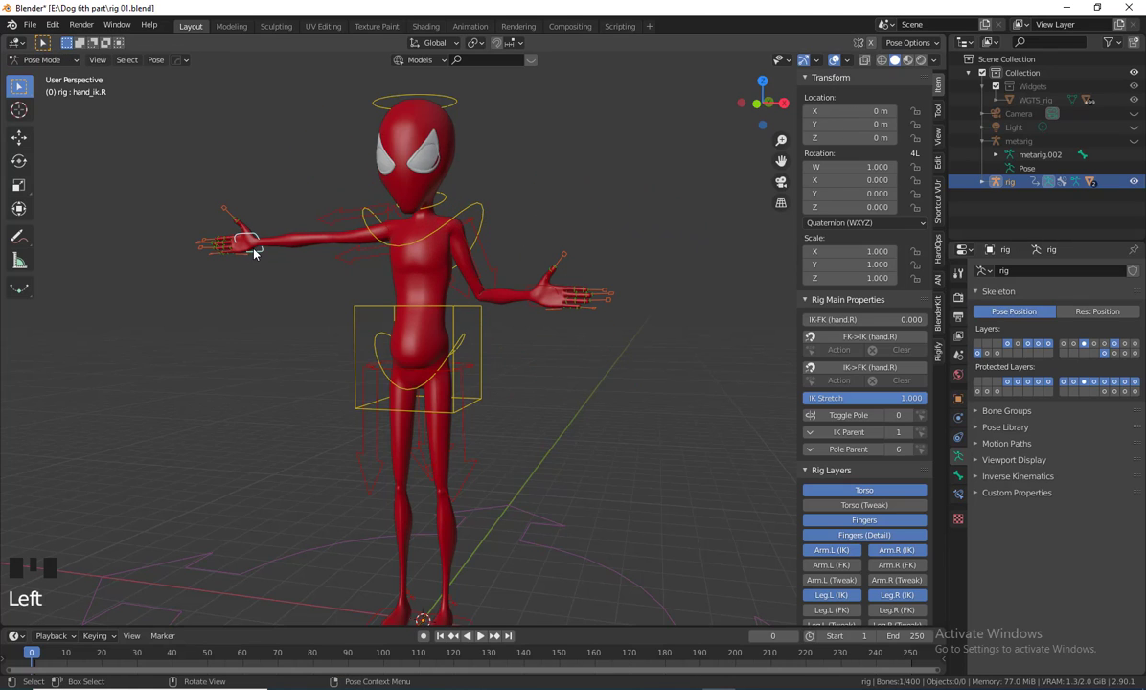
key("f")
key("g")
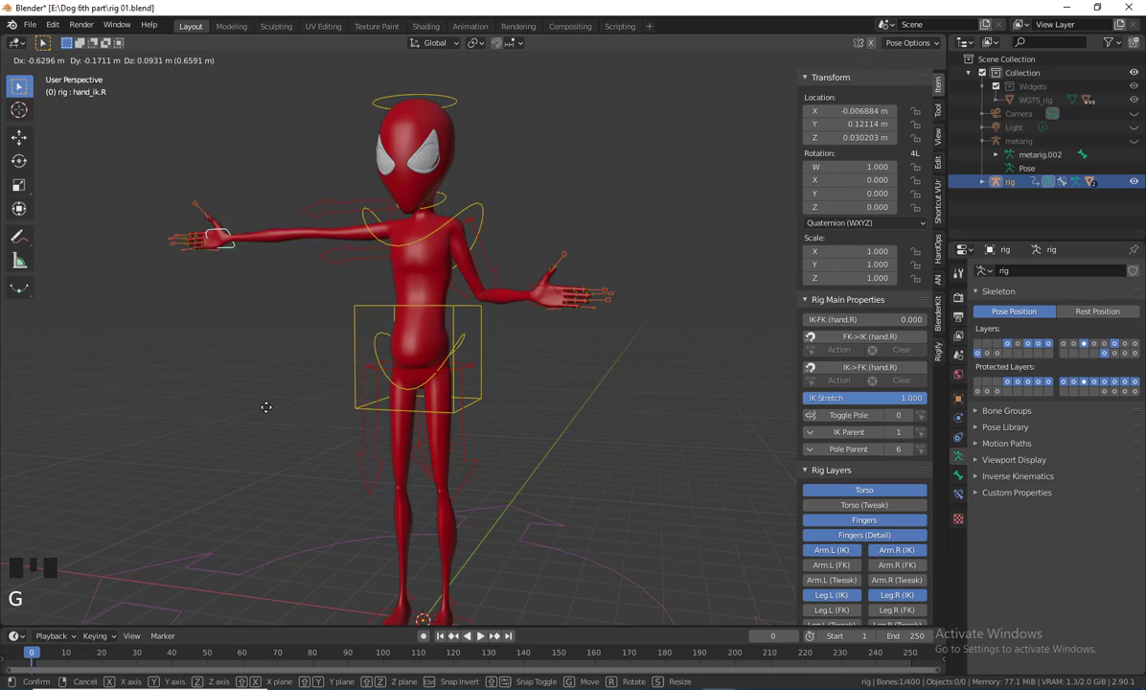
right_click(594, 460)
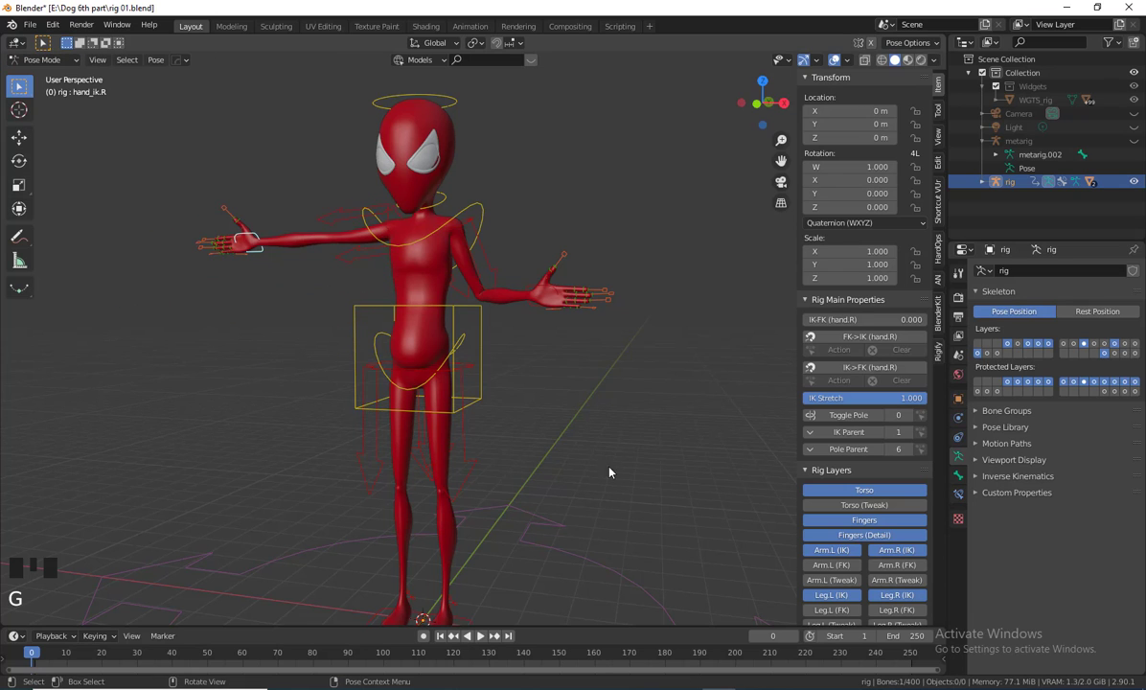
Set the right hand's IK Stretch to 0 and try moving the hand control again
middle_click_drag(608, 470, 709, 513)
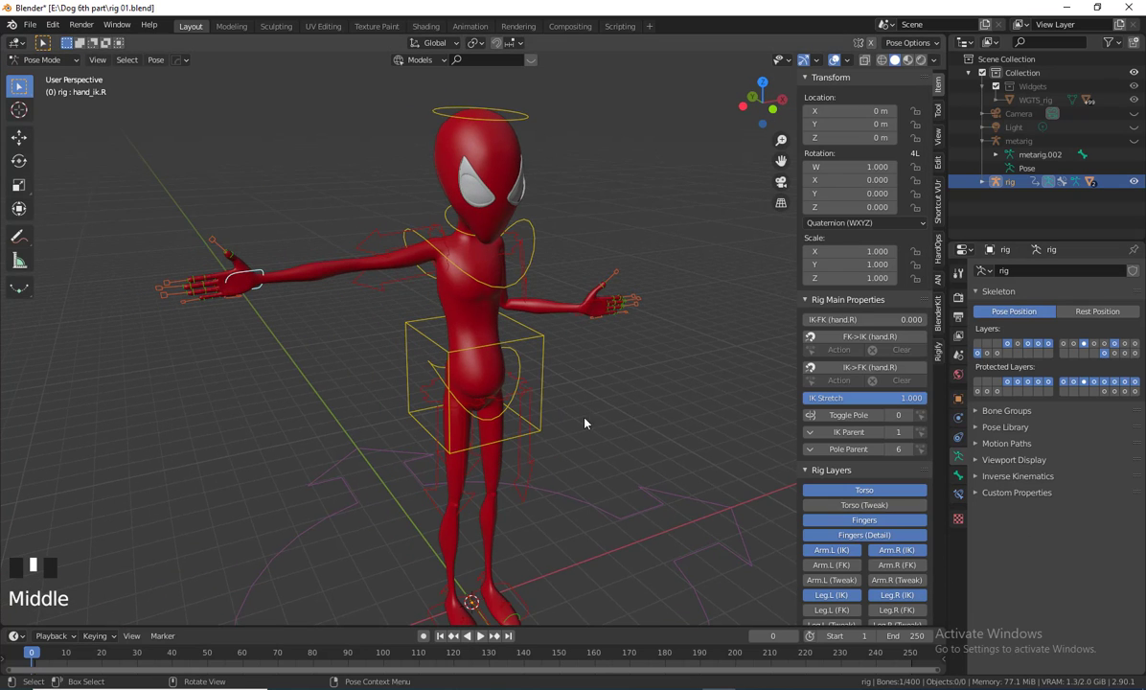
middle_click_drag(545, 389, 517, 388)
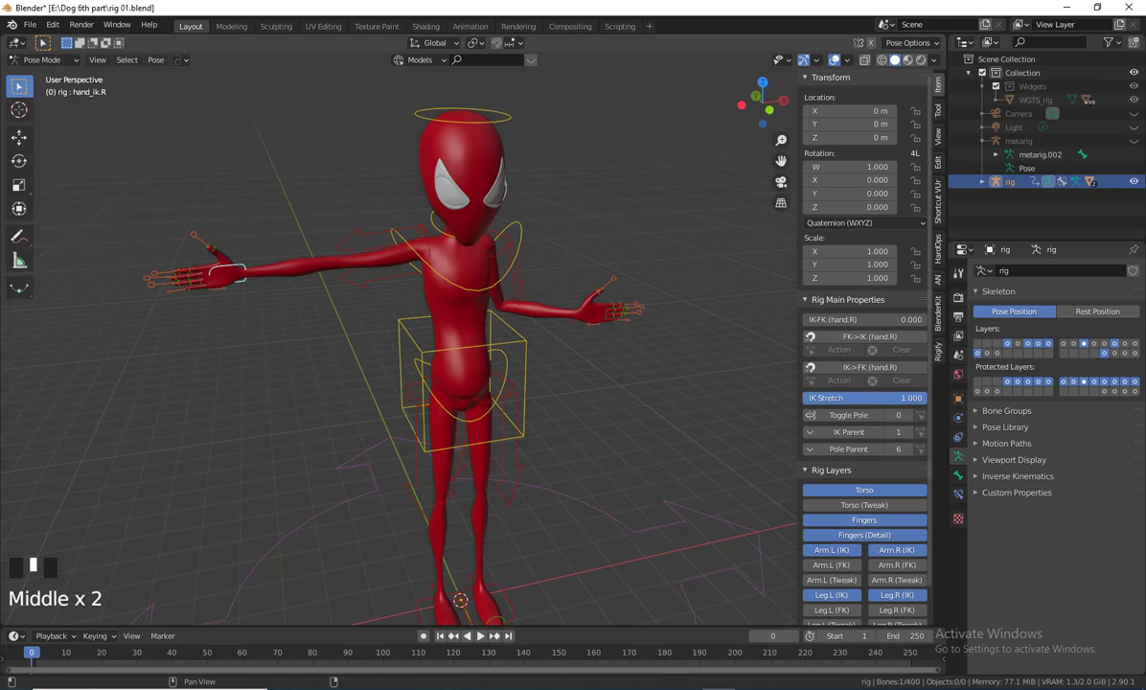
left_click_drag(886, 400, 805, 398)
middle_click_drag(680, 401, 517, 385)
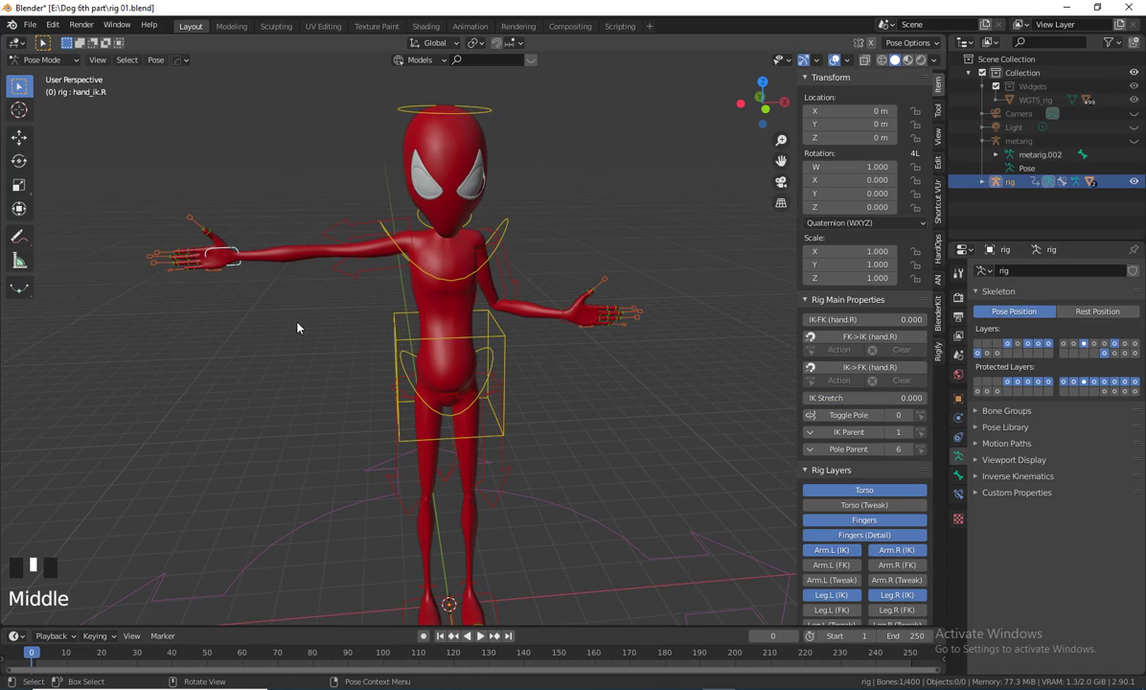
key("g")
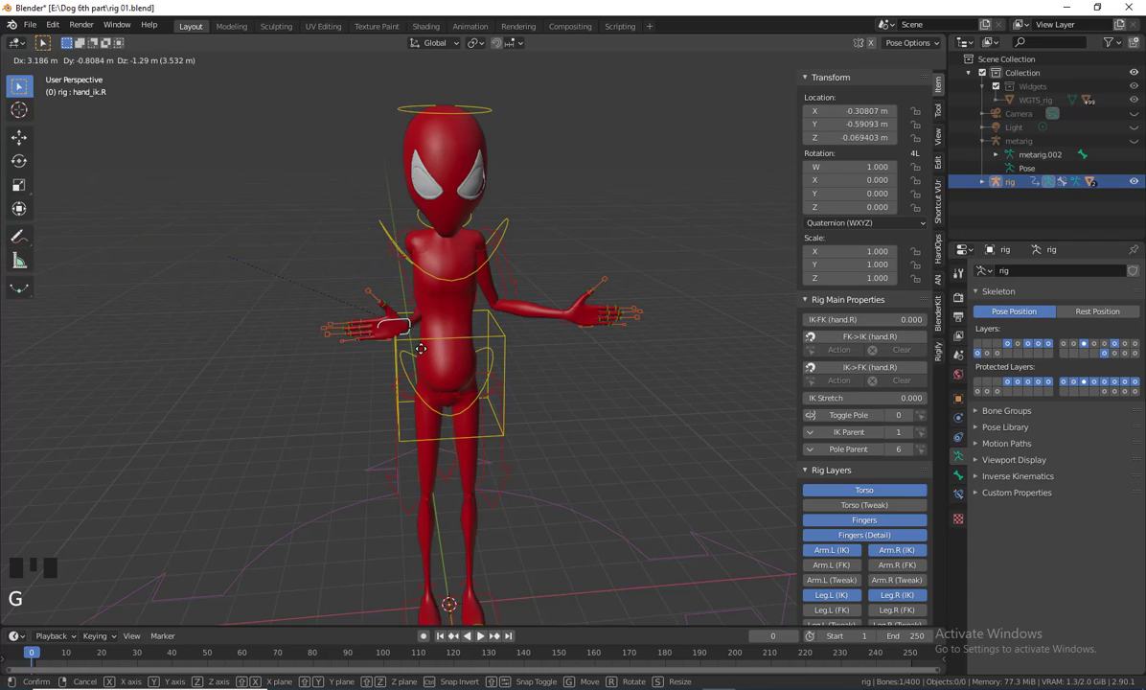
right_click(434, 360)
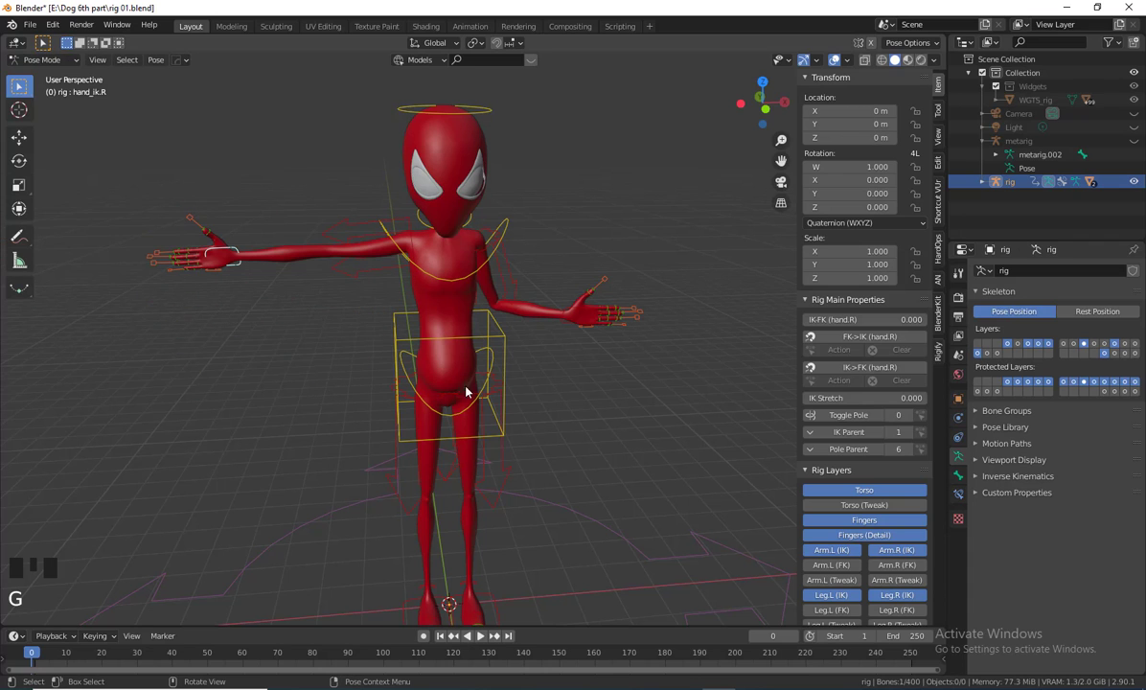
Box-select all visible controls of the rig and clear all their transforms
left_click(581, 331)
scroll(591, 383, "down", 3)
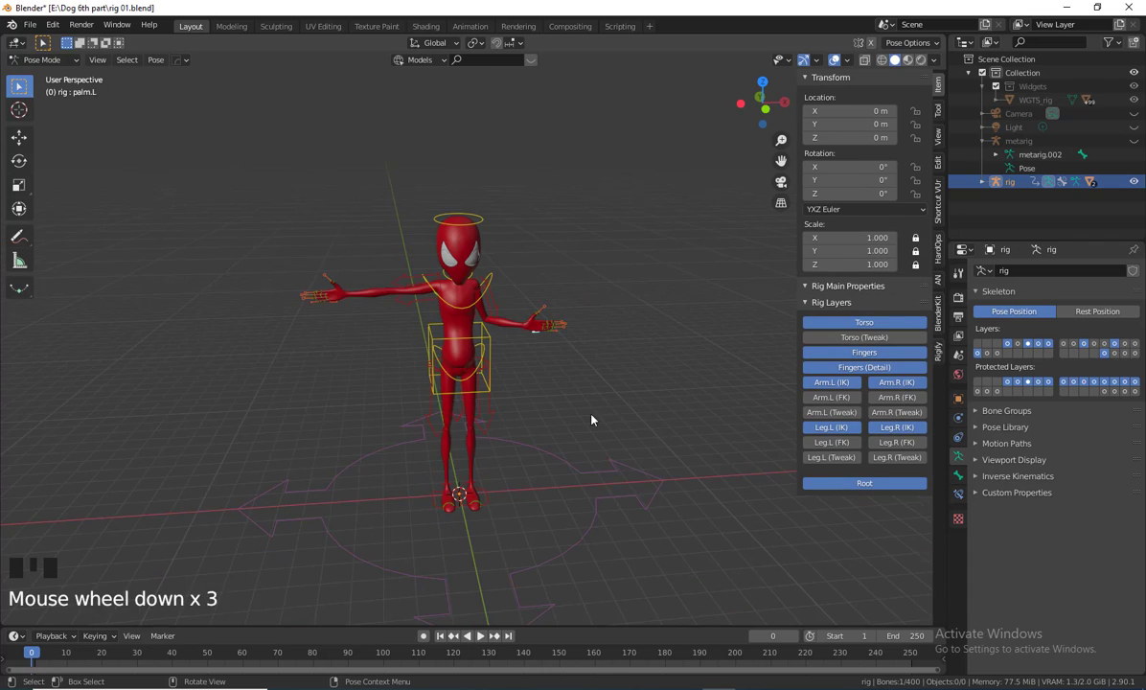
middle_click(184, 148)
left_click_drag(181, 140, 696, 630)
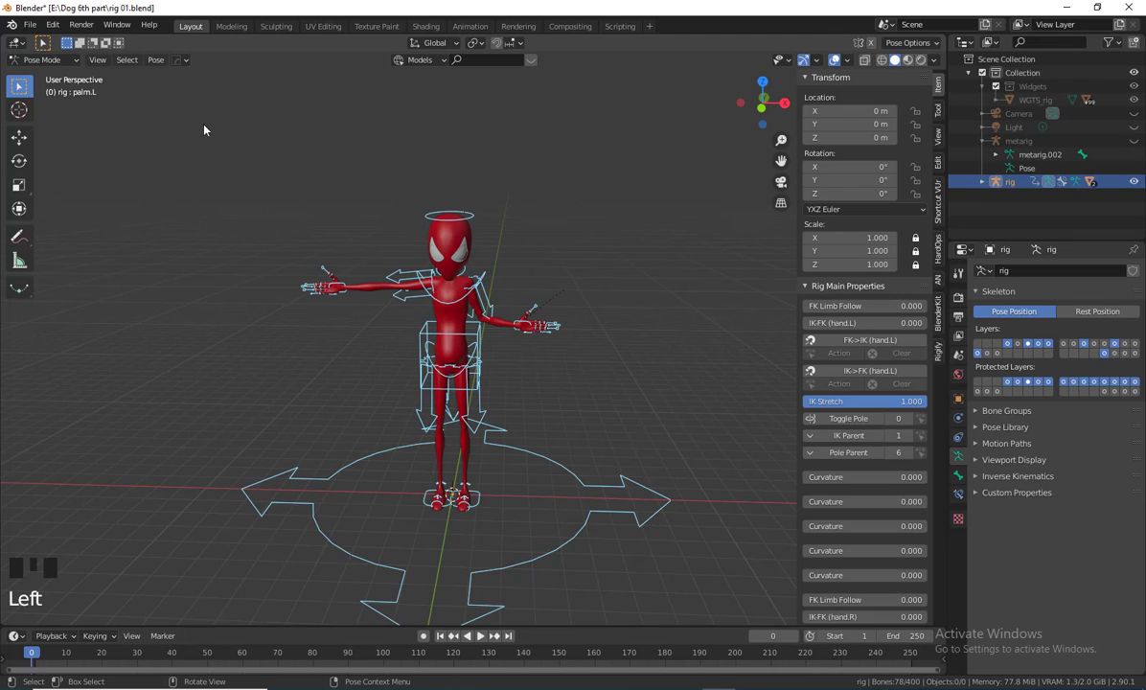
left_click(155, 59)
mouse_move(176, 88)
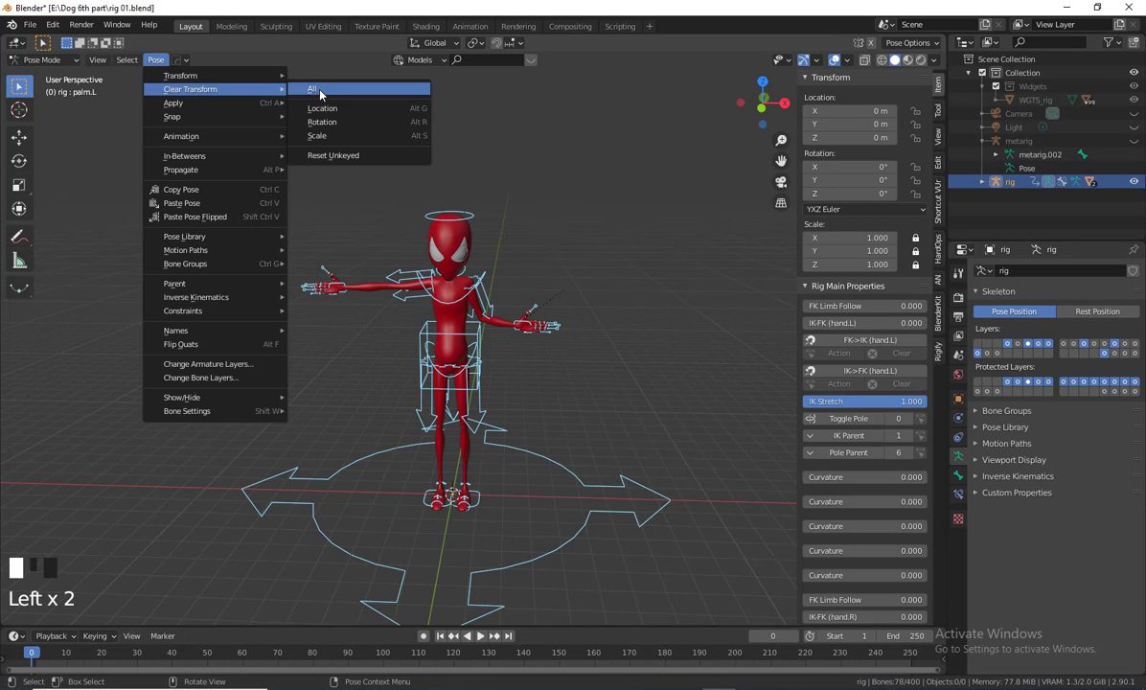
left_click(320, 91)
Deselect all the rig controls, keeping the whole character in view
middle_click_drag(479, 470, 540, 474)
scroll(540, 403, "up", 2)
mouse_move(540, 404)
middle_mouse_down("shift")
mouse_move(548, 392)
mouse_move(556, 420)
mouse_move(532, 418)
middle_mouse_up("shift")
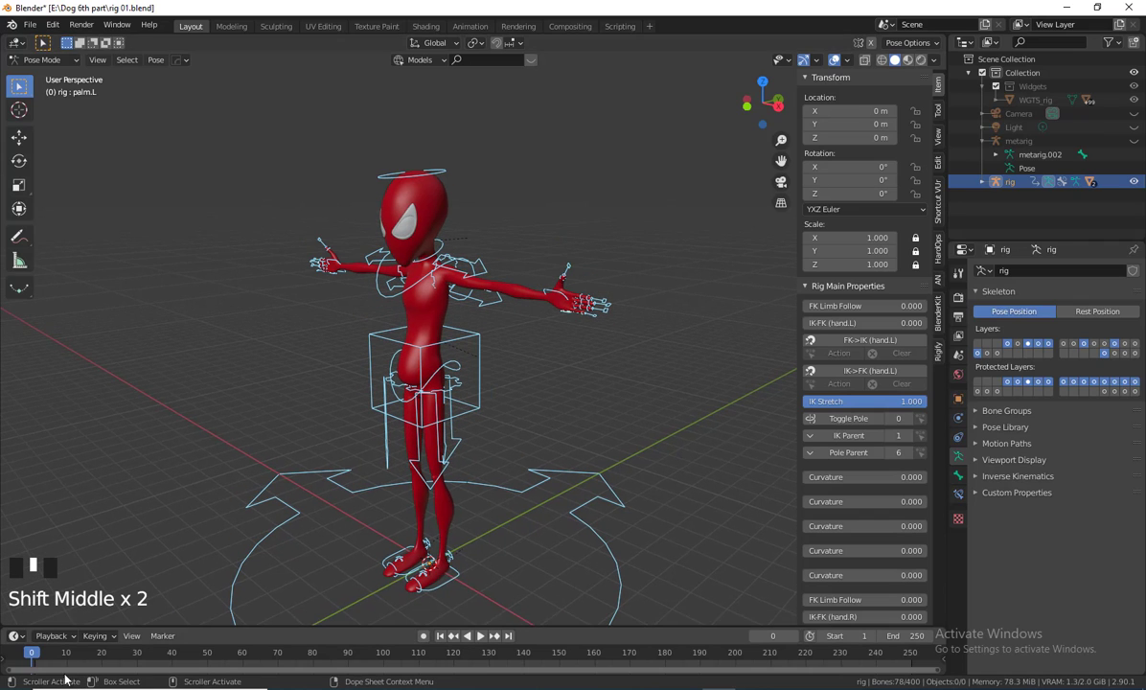
left_click(159, 63)
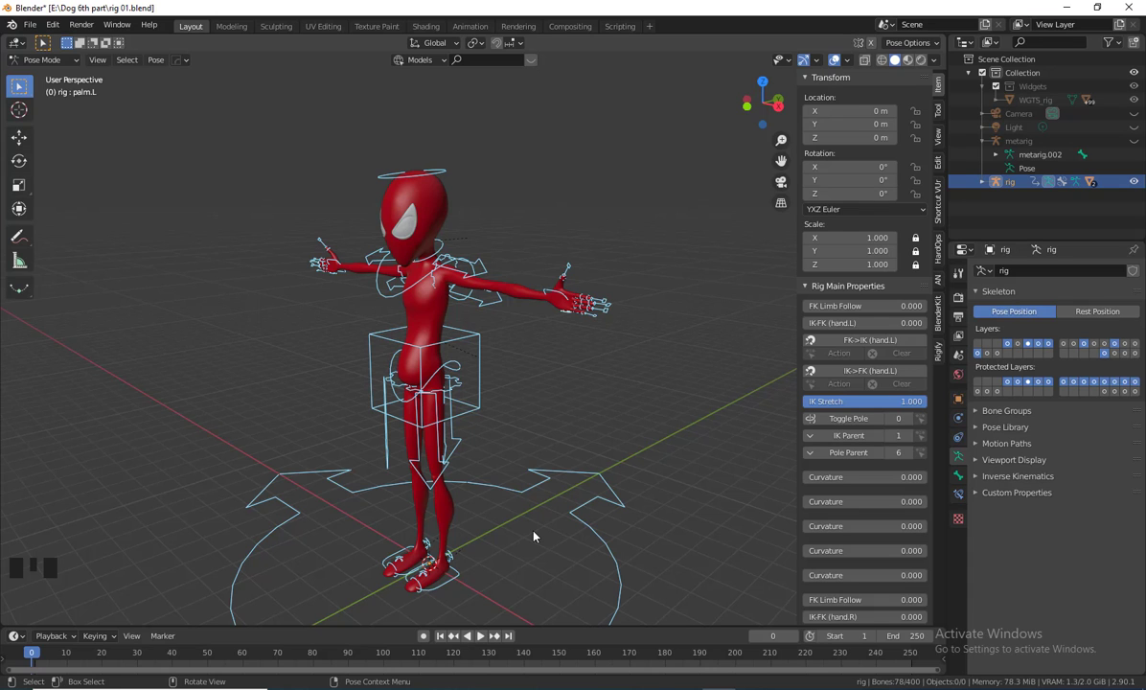
mouse_move(533, 537)
middle_mouse_down("shift")
mouse_move(551, 477)
mouse_move(544, 525)
middle_mouse_up("shift")
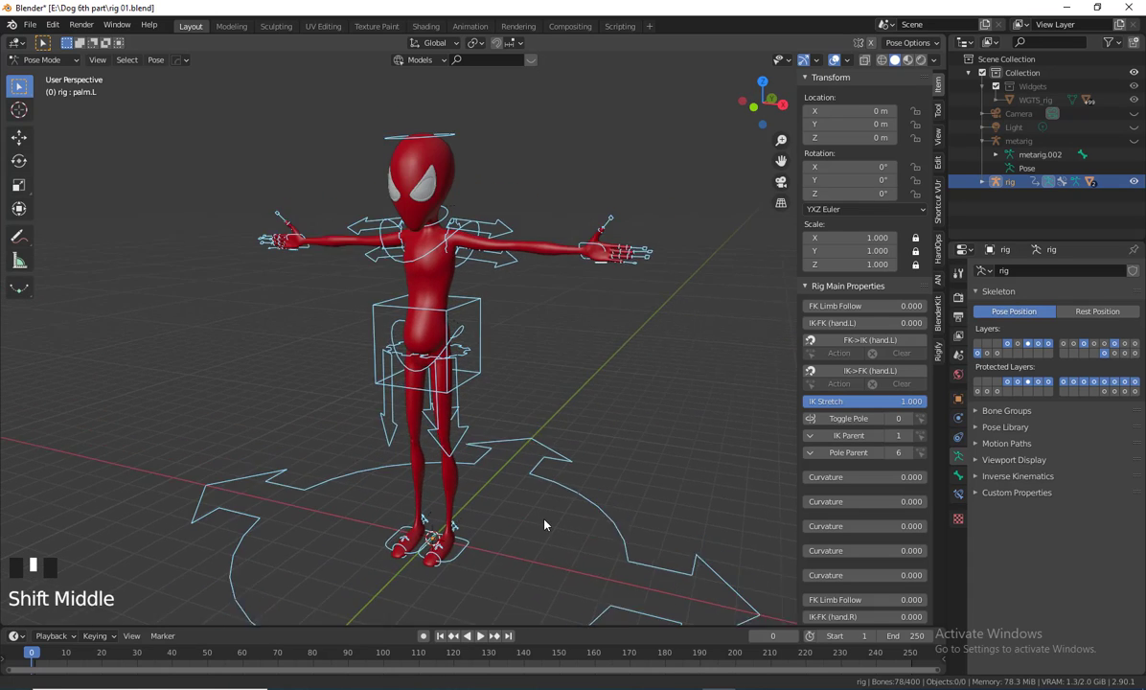
scroll(539, 466, "up", 2)
middle_click_drag(539, 466, 578, 429, "shift")
scroll(585, 550, "down", 2)
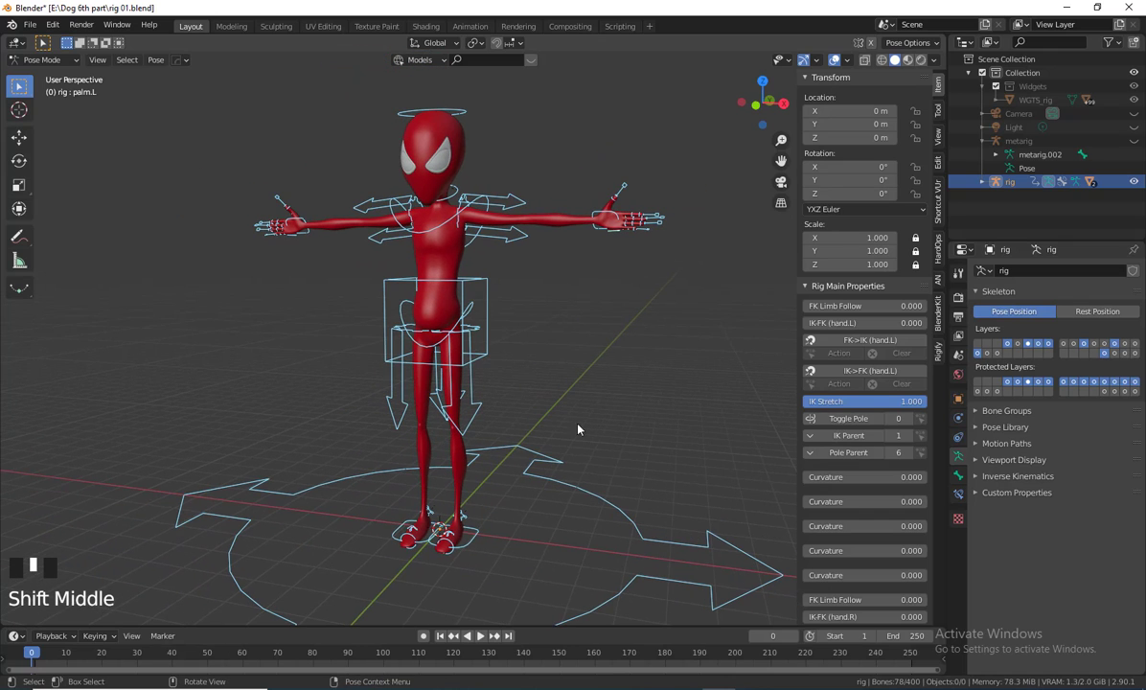
left_click(586, 449)
middle_click_drag(639, 478, 661, 466)
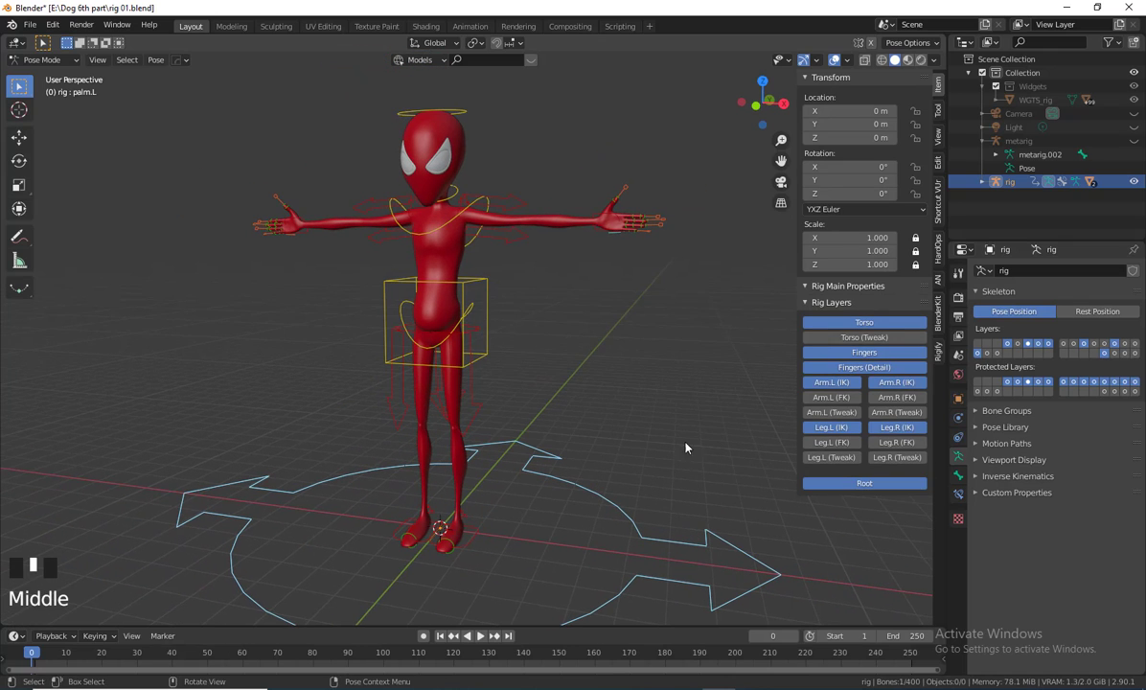
Show the FK and Tweak control layers of the left and right arms again
left_click(839, 396)
left_click(831, 412)
left_click(897, 396)
left_click(895, 414)
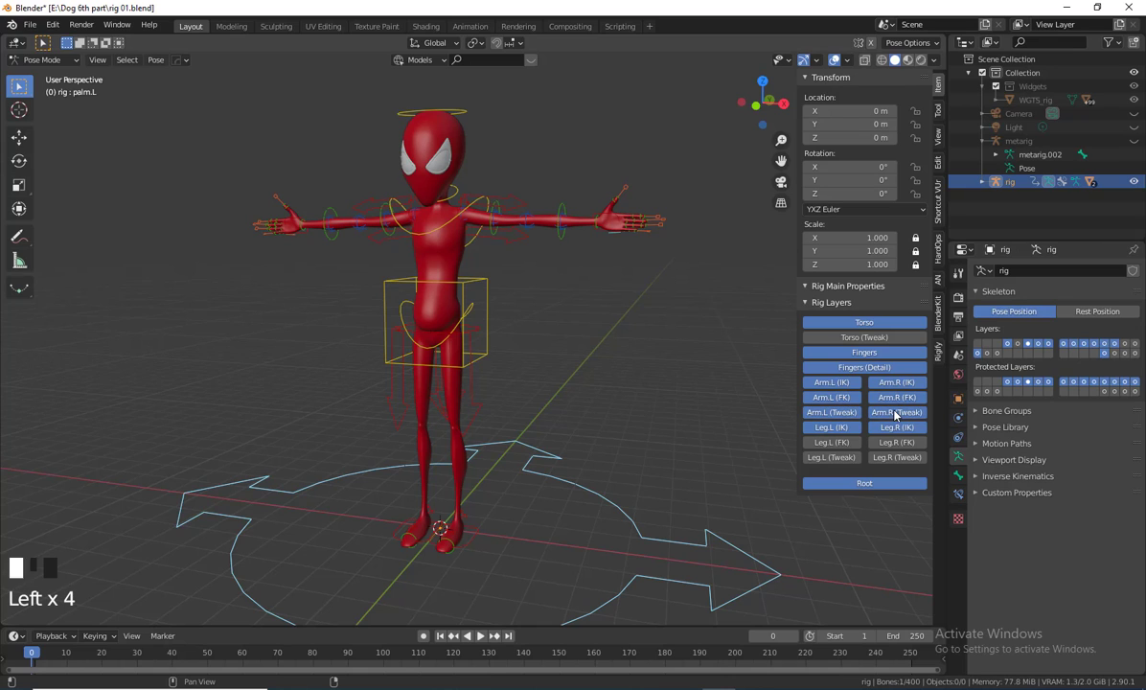
Show the FK and Tweak layers of both legs and the Torso (Tweak) layer again
left_click(896, 441)
left_click(829, 442)
left_click(896, 457)
left_click(826, 456)
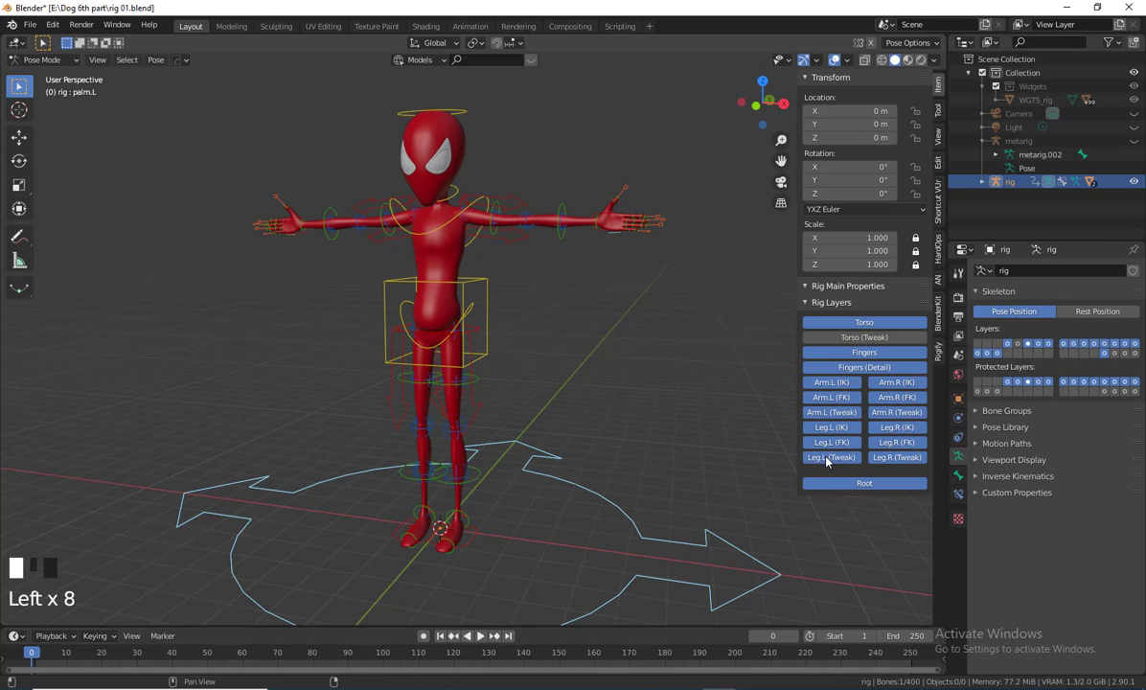
left_click(864, 337)
Examine the character from several angles with all its rig control layers shown
middle_click_drag(460, 389, 452, 274)
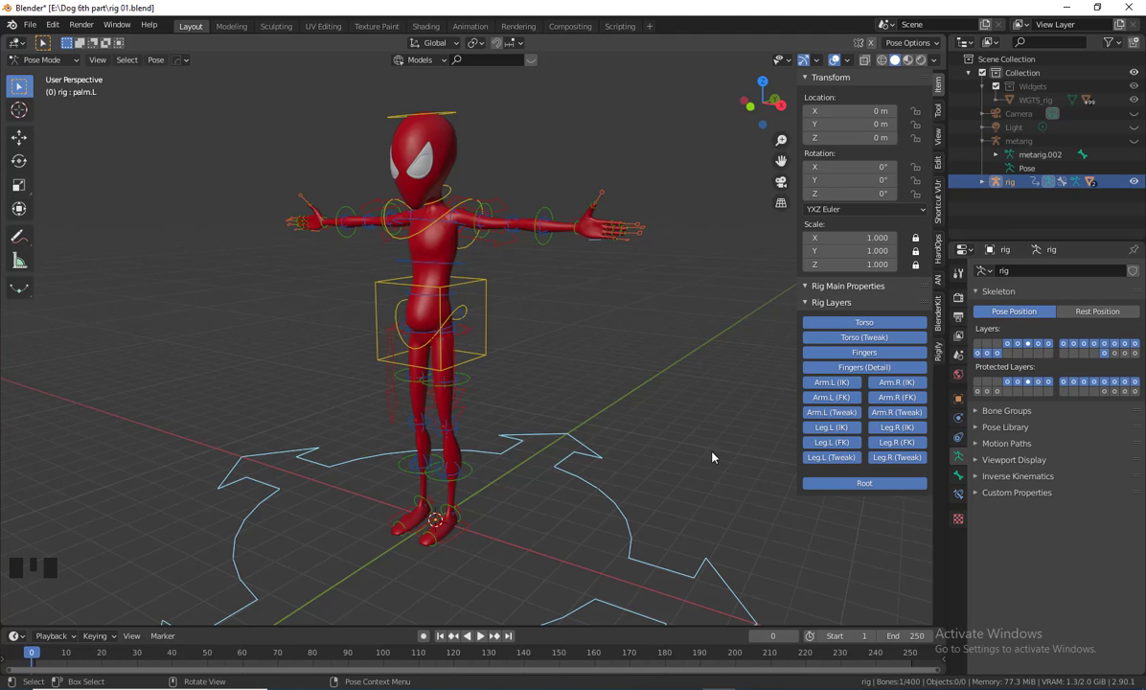
middle_click_drag(711, 457, 639, 409, "alt")
middle_click_drag(627, 325, 568, 501)
scroll(600, 495, "down", 2)
scroll(596, 443, "up", 2)
middle_click_drag(596, 443, 568, 462, "shift")
middle_click_drag(651, 622, 651, 471, "shift")
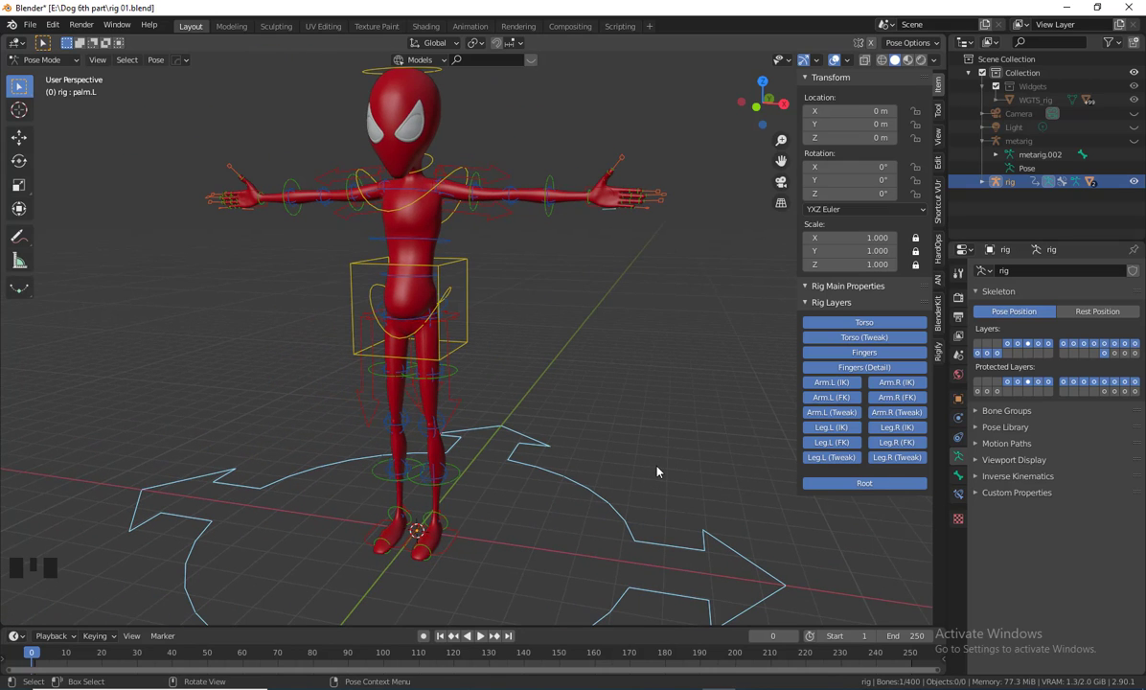
middle_click_drag(658, 496, 660, 369, "shift")
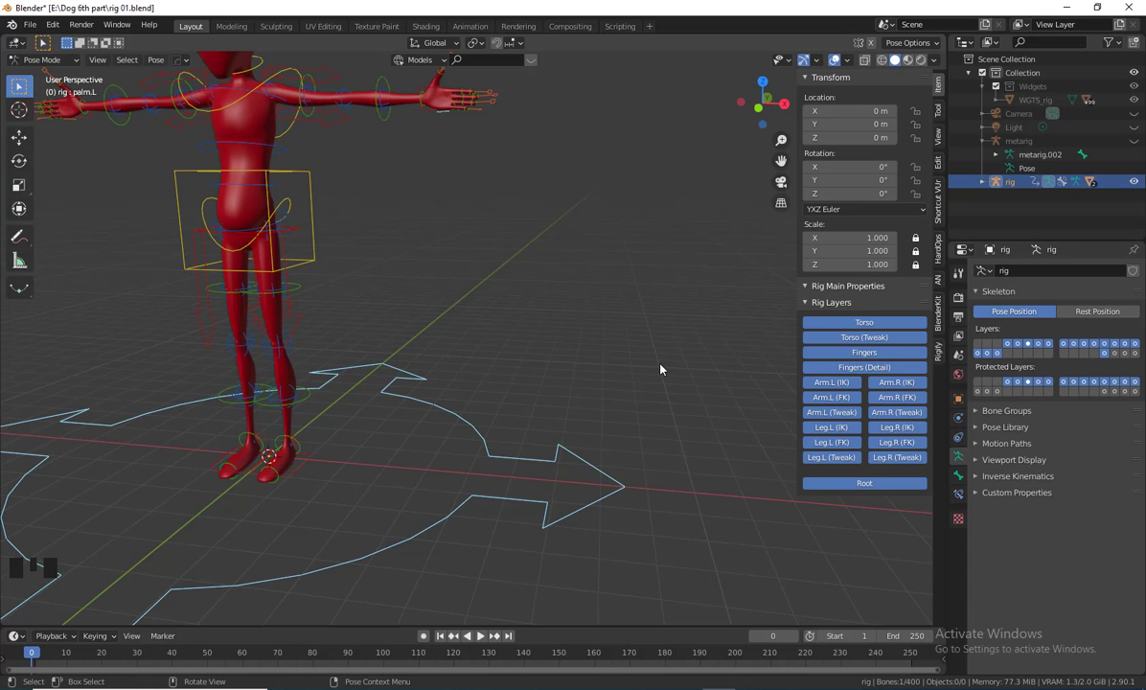
middle_click_drag(639, 370, 470, 319, "shift")
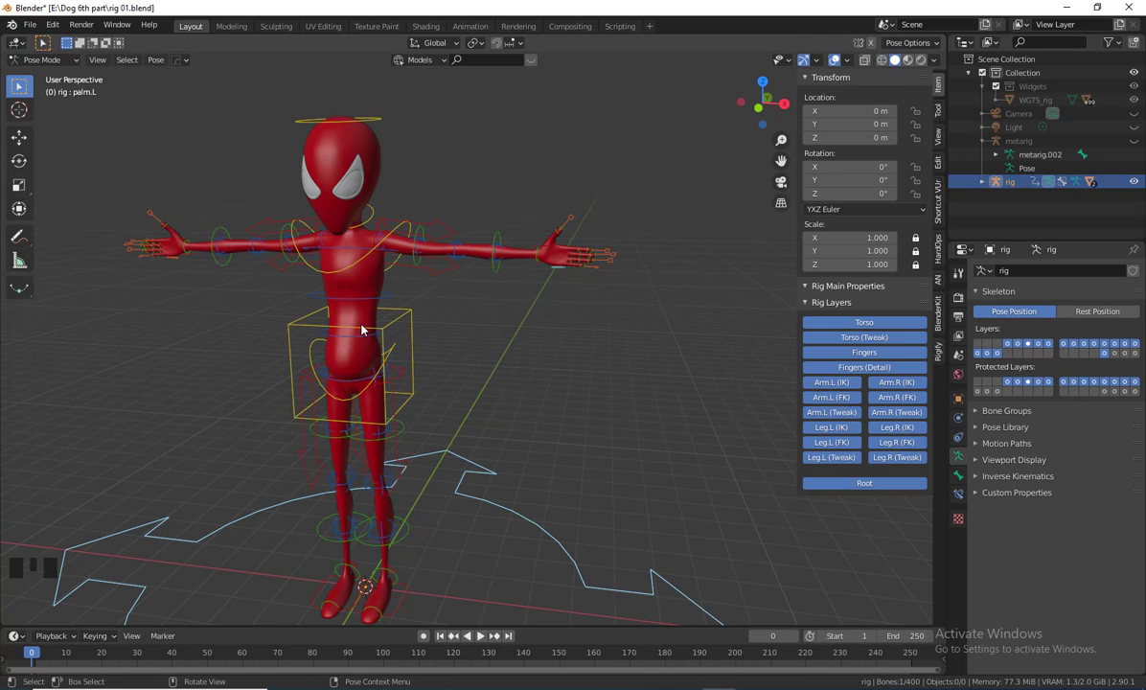
scroll(469, 382, "down", 2)
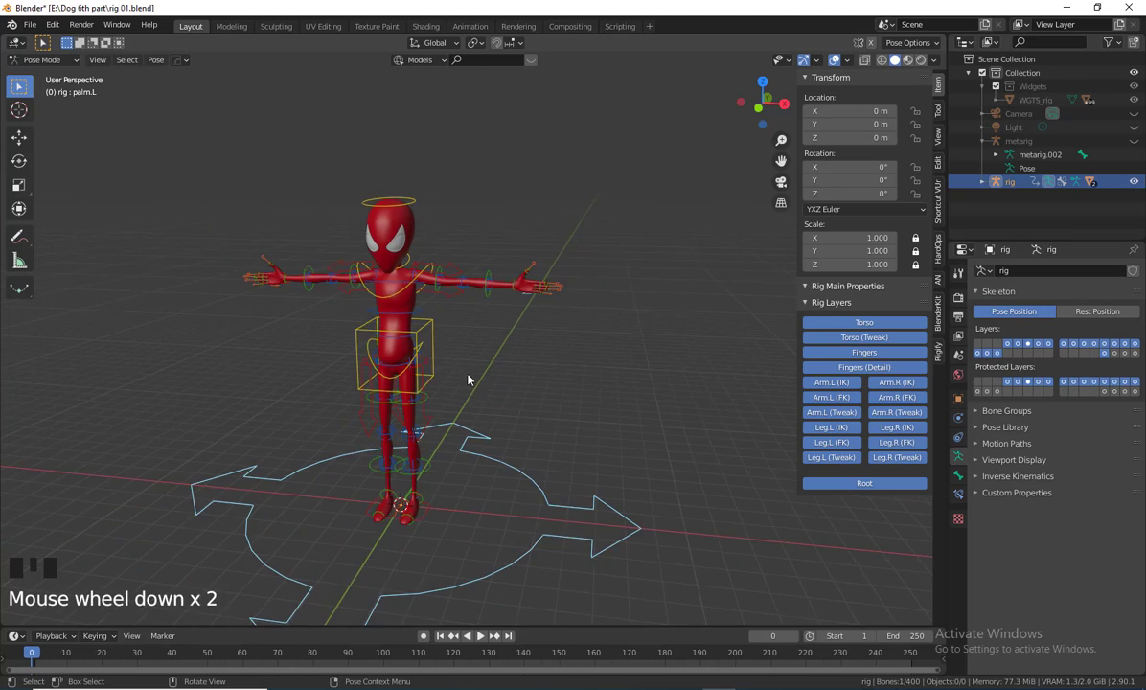
middle_click_drag(469, 381, 76, 143)
middle_click_drag(226, 153, 204, 189)
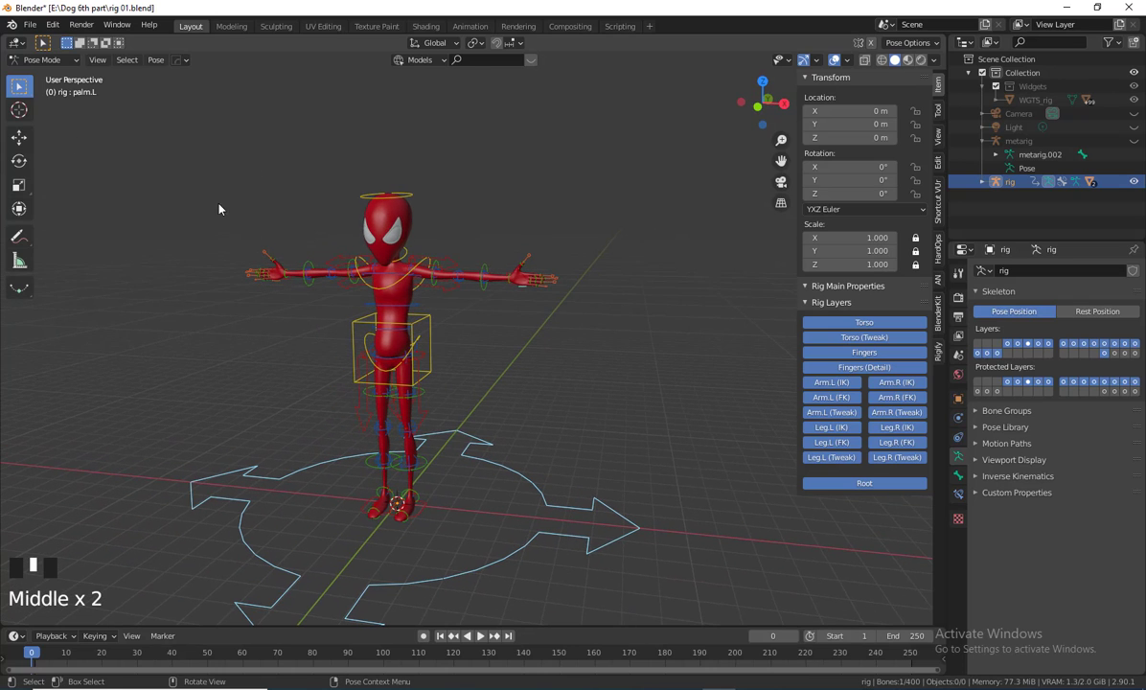
key("shift+a")
mouse_move(195, 325)
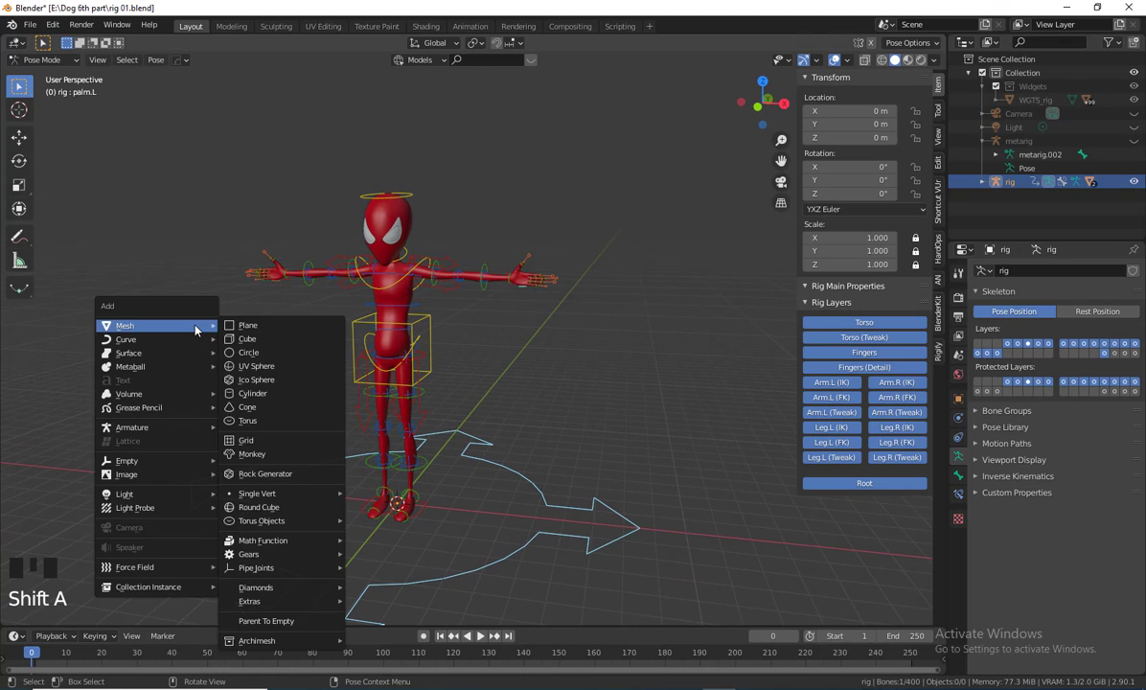
mouse_move(167, 427)
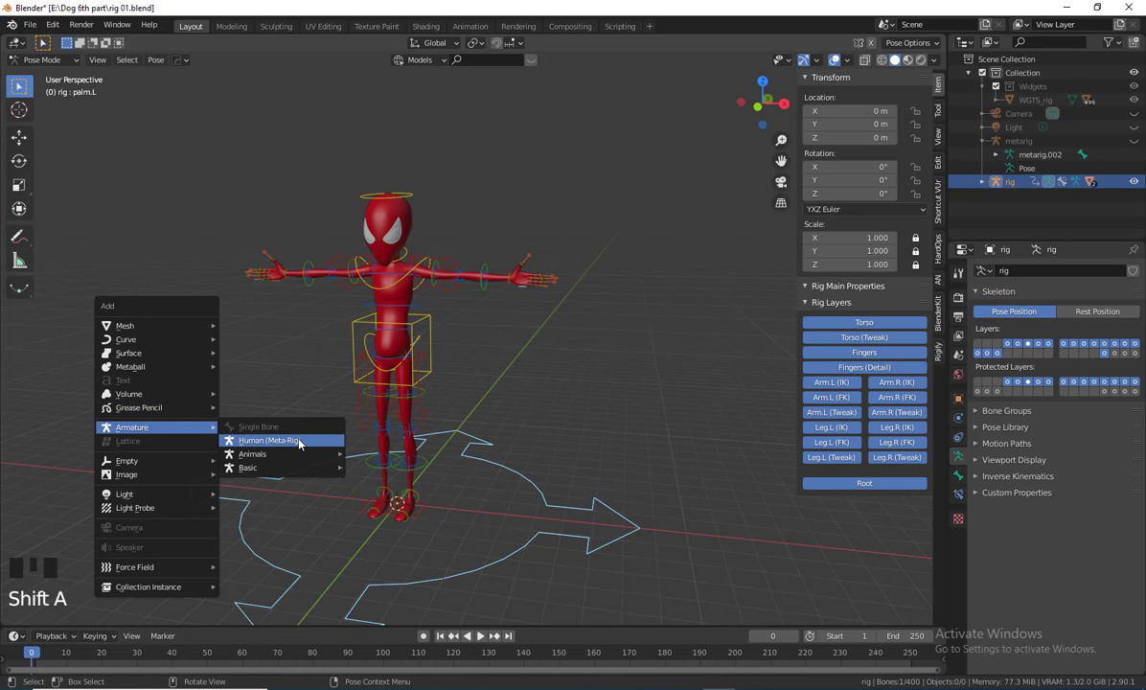
middle_click_drag(540, 471, 207, 204)
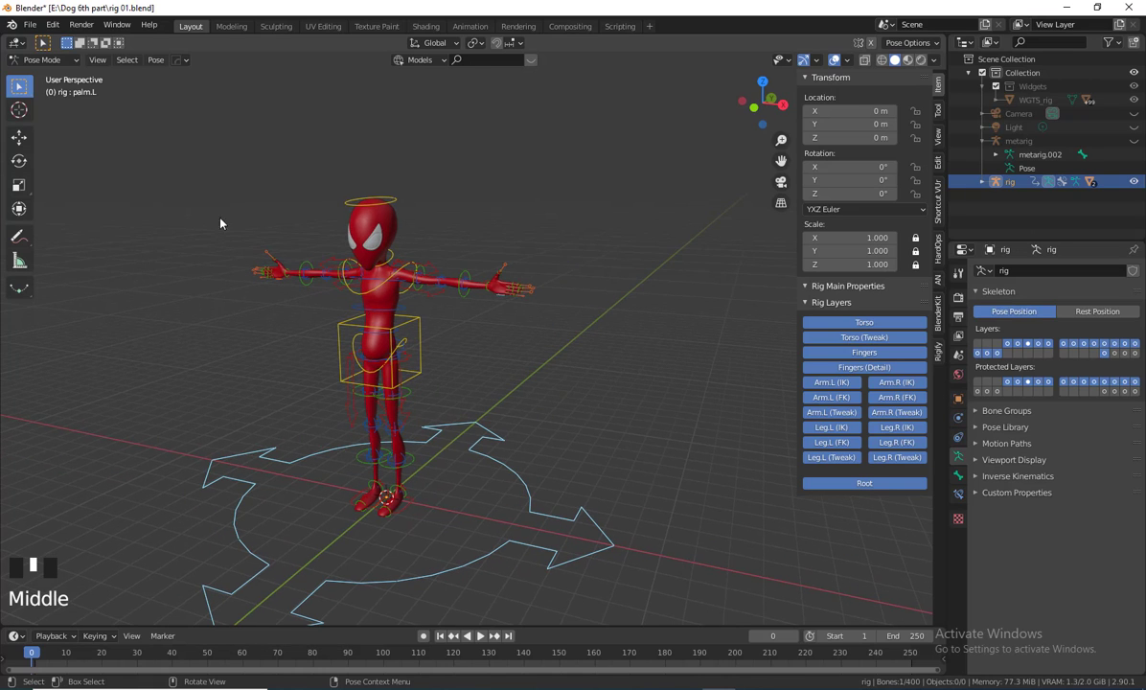
Switch the rig to Object Mode and add a single-bone armature at the 3D cursor by the character's feet
left_click(61, 59)
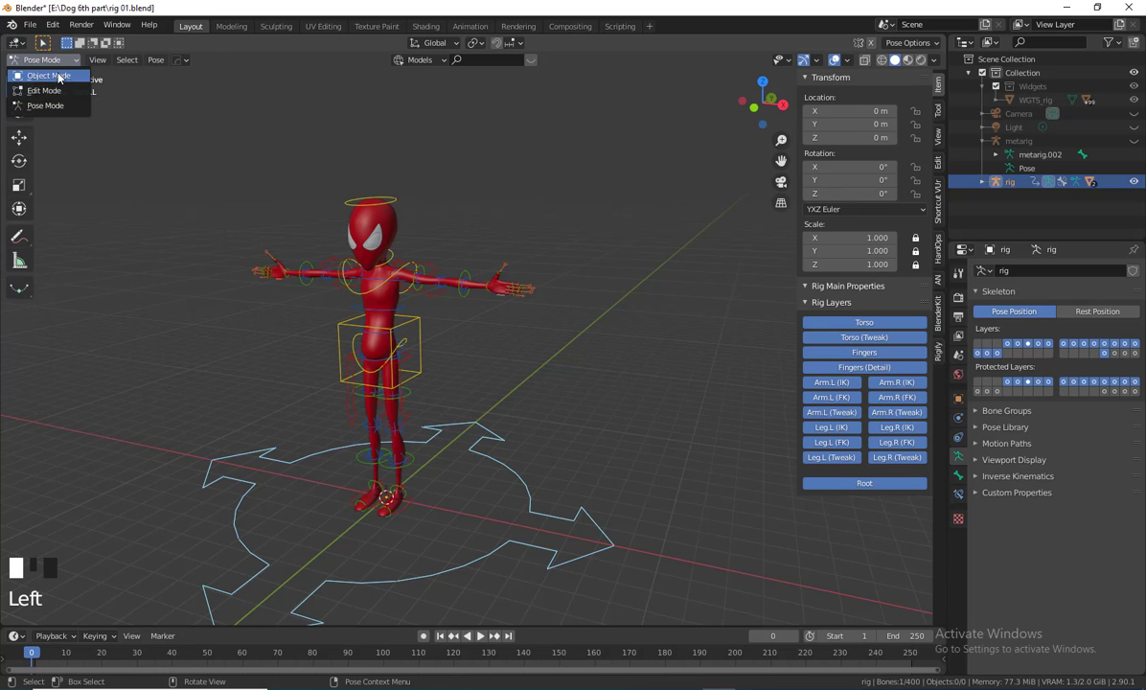
left_click(47, 73)
scroll(618, 449, "down", 2)
middle_click_drag(618, 449, 522, 426, "shift")
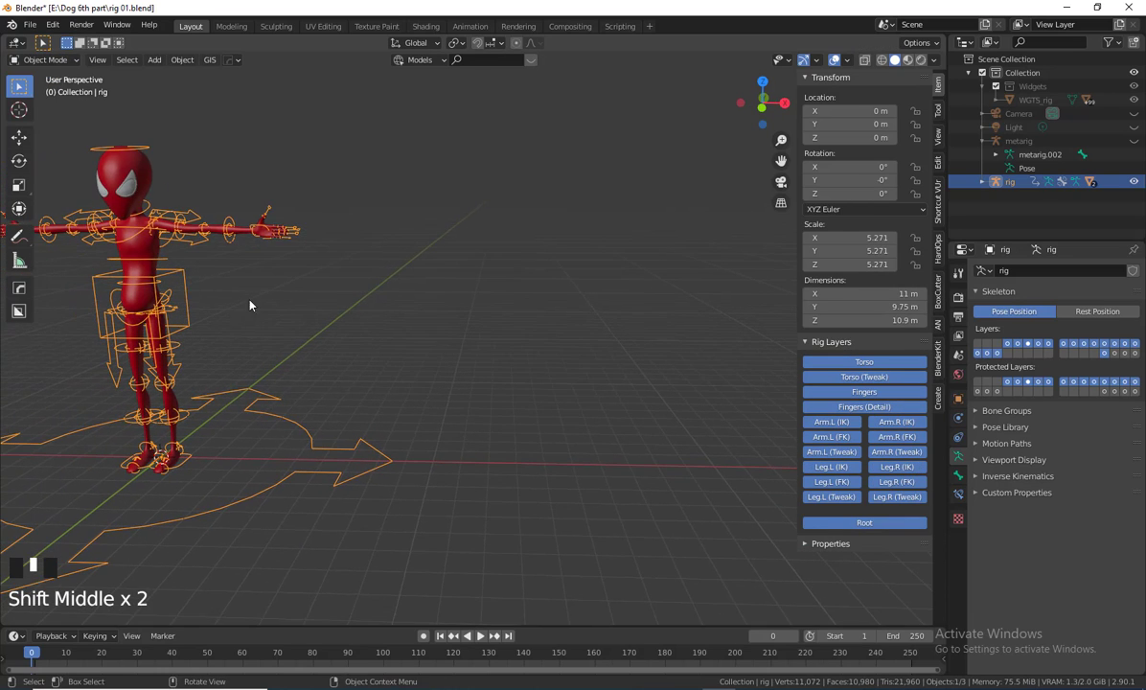
middle_click_drag(287, 372, 421, 429, "shift")
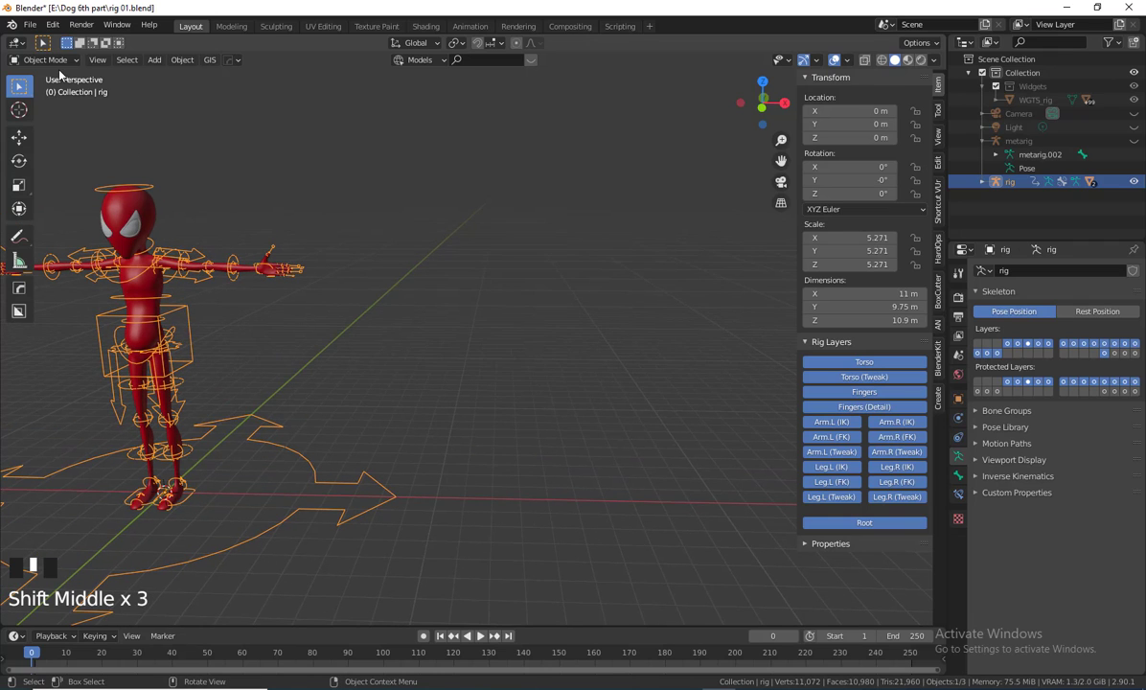
middle_click_drag(421, 323, 458, 329)
key("shift+a")
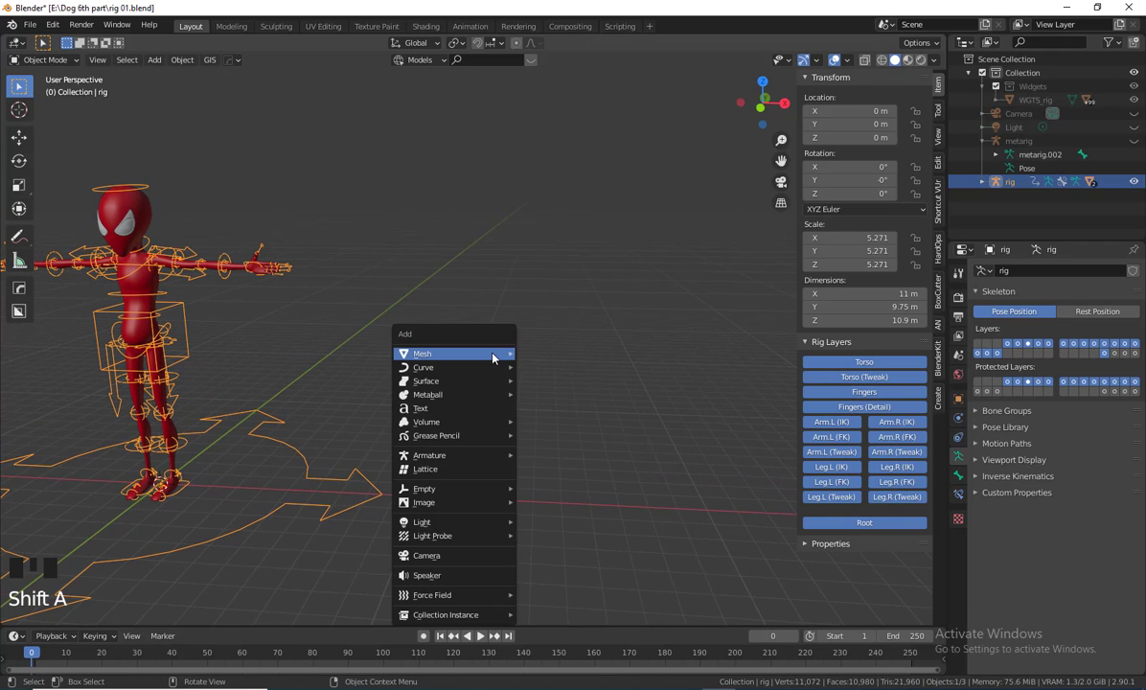
mouse_move(494, 357)
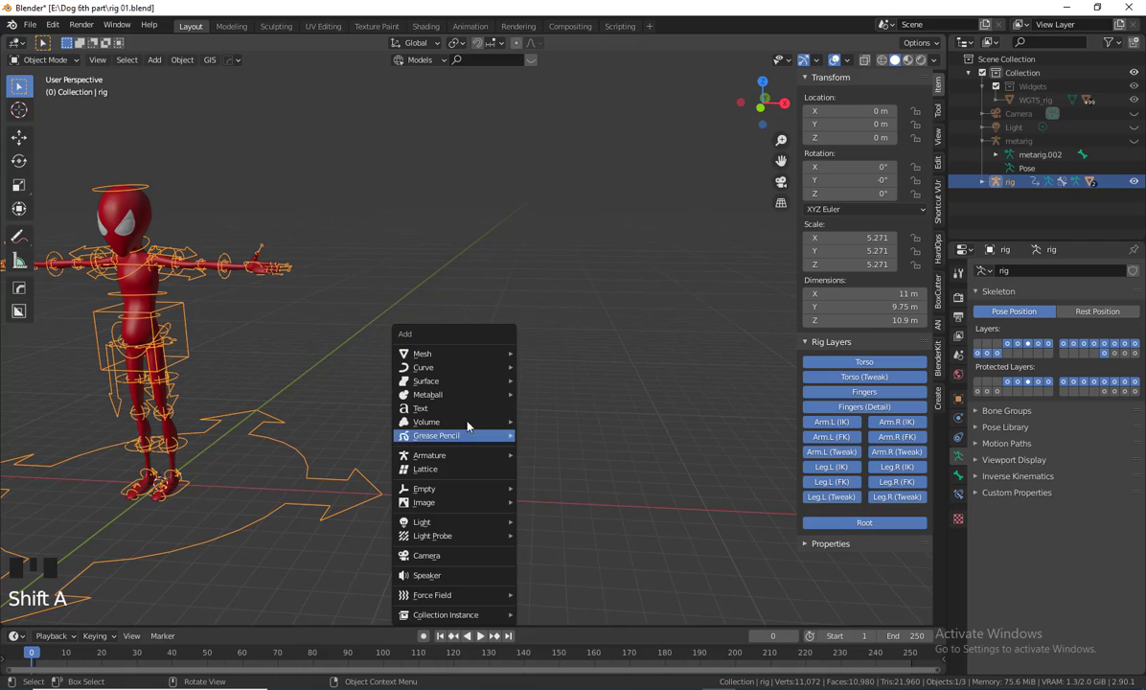
mouse_move(460, 455)
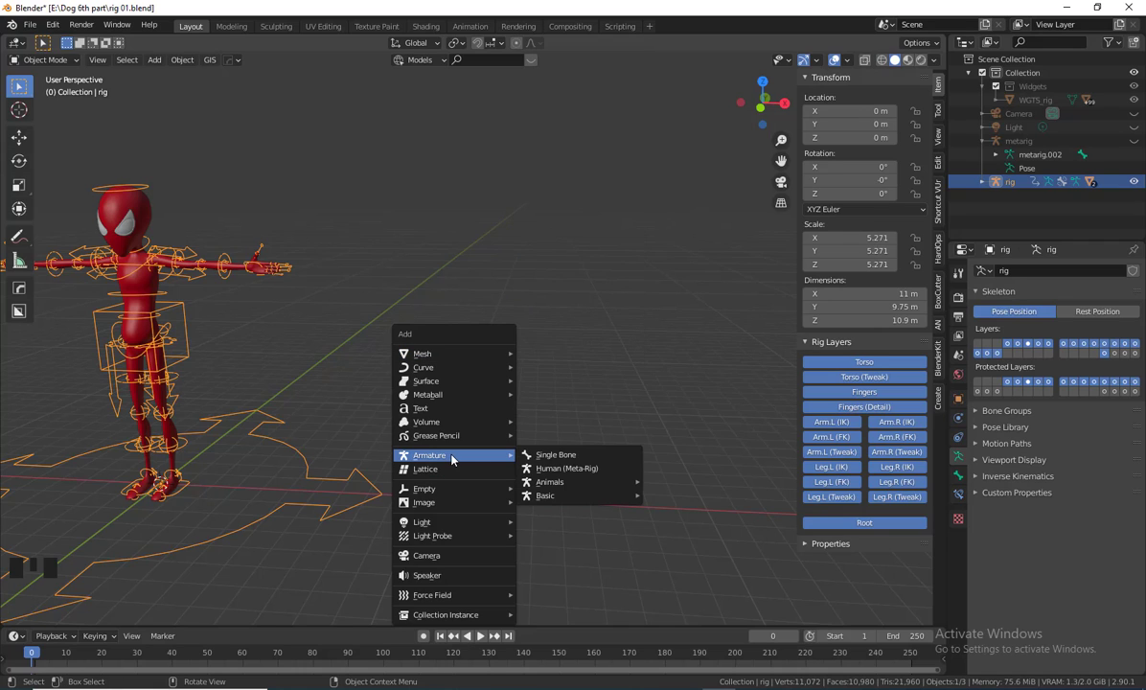
left_click(597, 457)
Move the new armature away from the character to about X 11.46 m, Y -0.69 m, Z 0.32 m
middle_click_drag(294, 473, 432, 476)
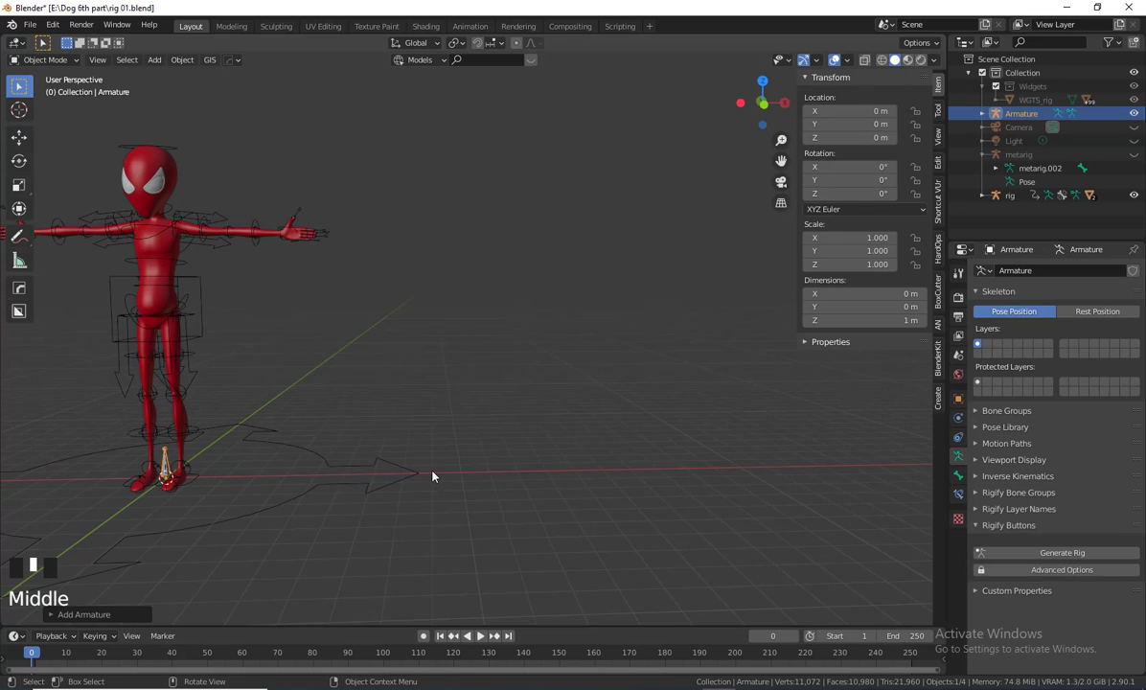
key("g")
left_click(700, 467)
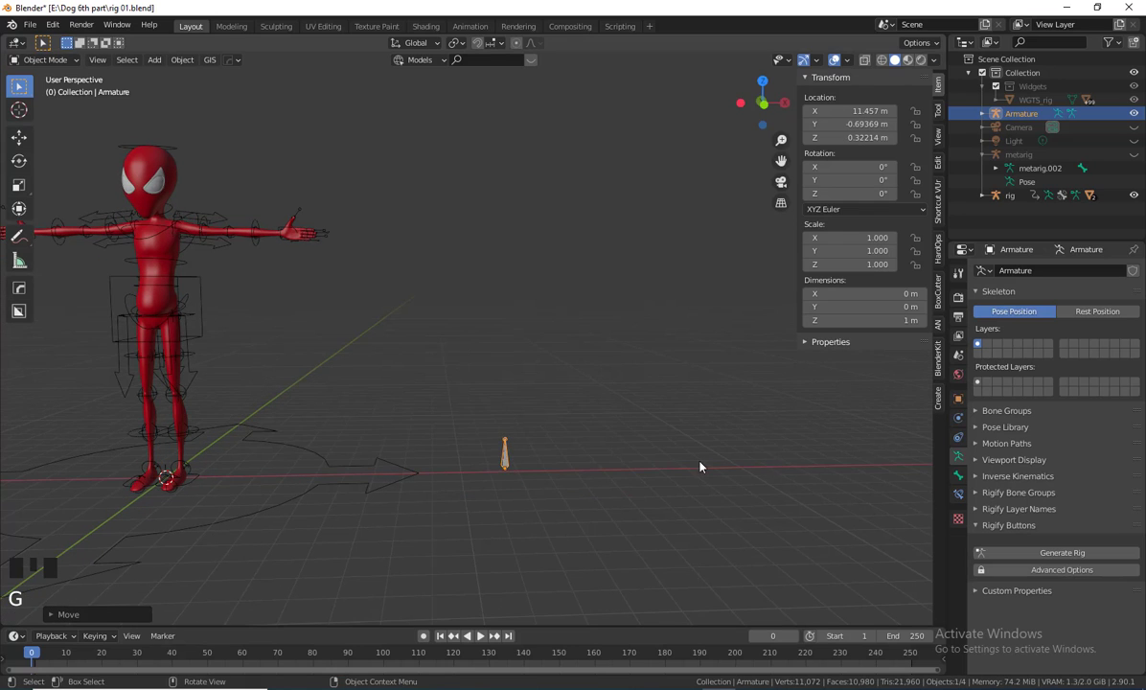
In Edit Mode, extrude three more bones upward from the bone's tip, about 1 m, 1 m and 1.2 m long, forming a vertical chain
middle_click_drag(700, 467, 132, 91)
scroll(603, 445, "up", 3)
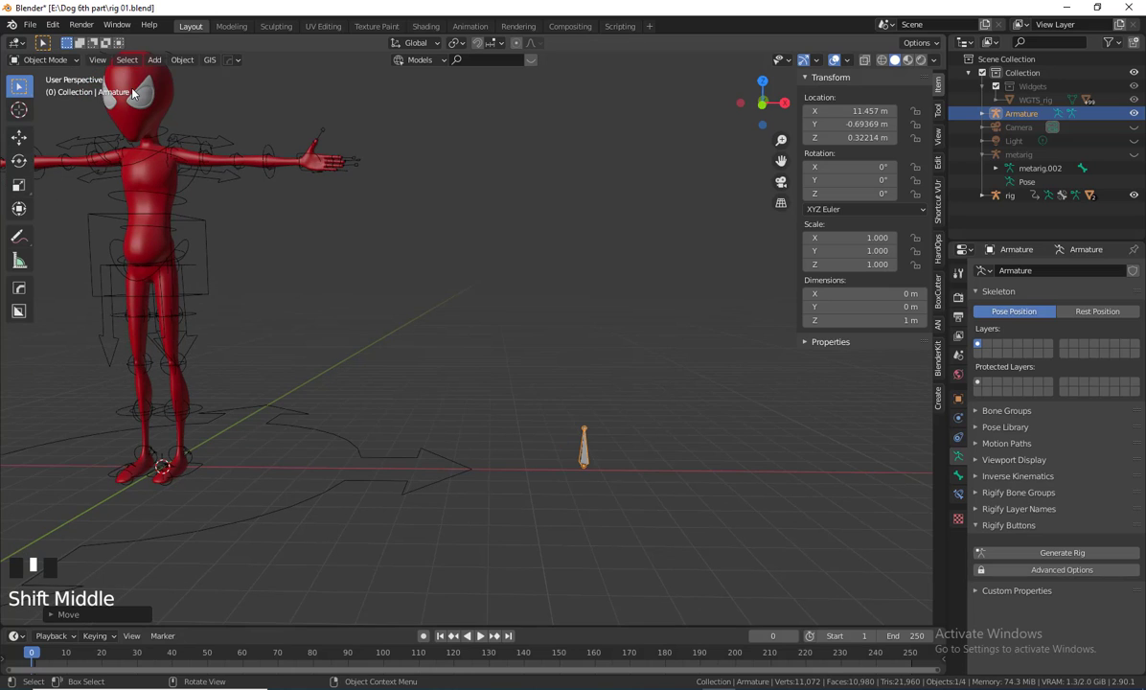
left_click(53, 59)
left_click(38, 89)
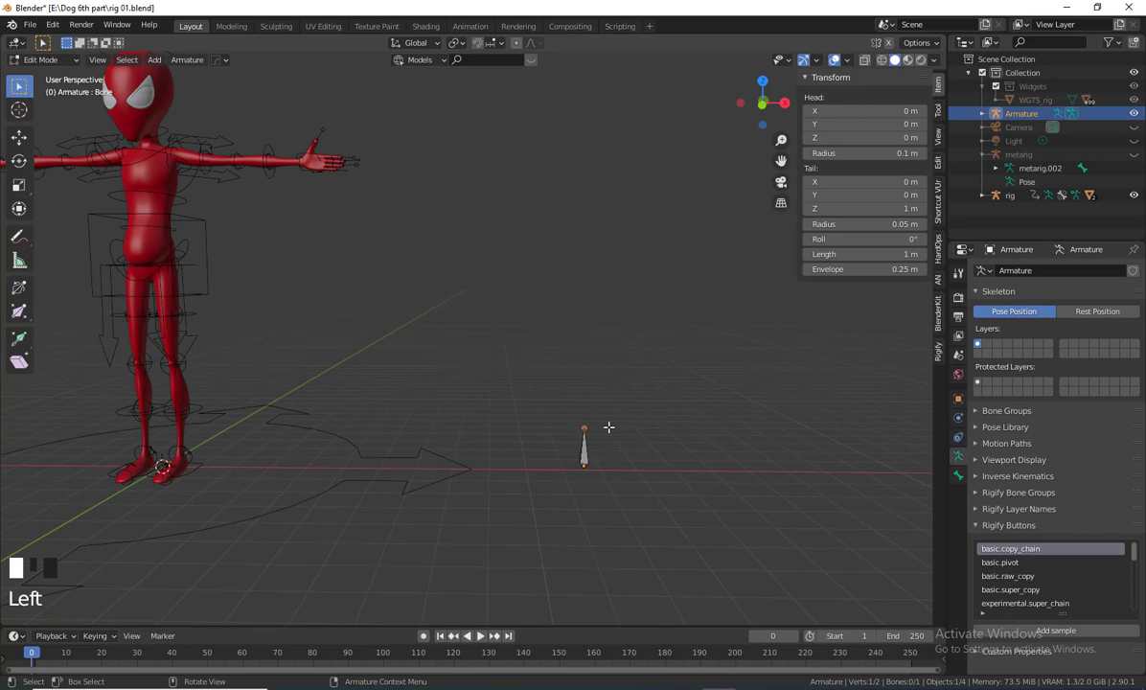
left_click(585, 429)
middle_click_drag(702, 487, 661, 506)
scroll(698, 483, "up", 1)
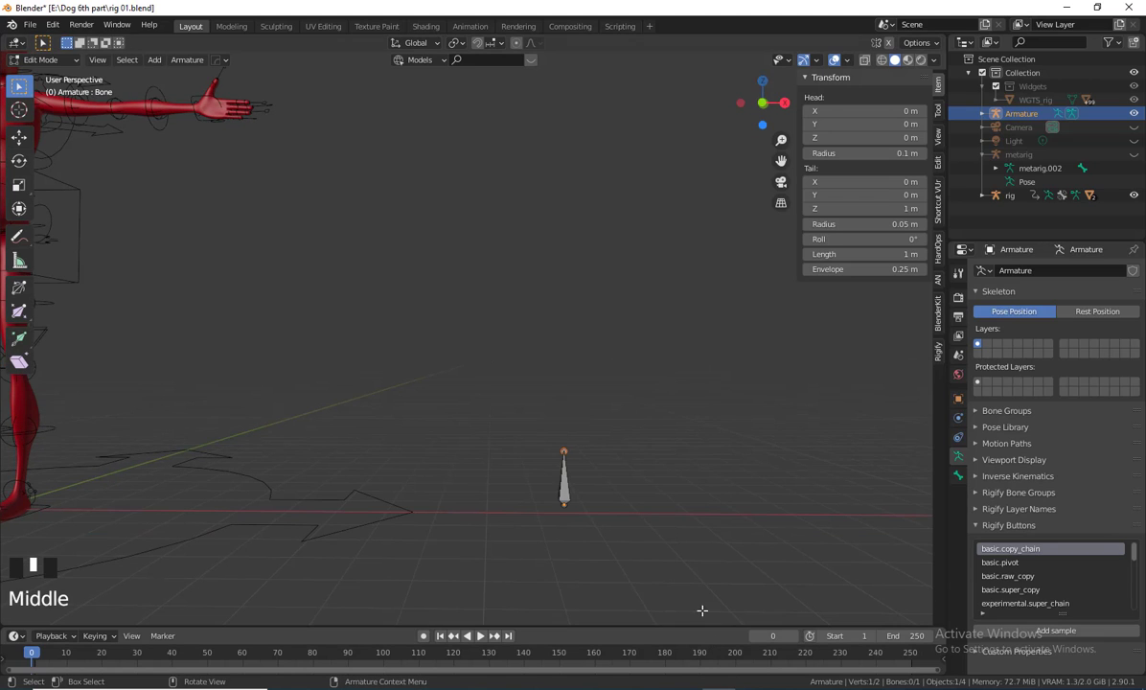
key("e")
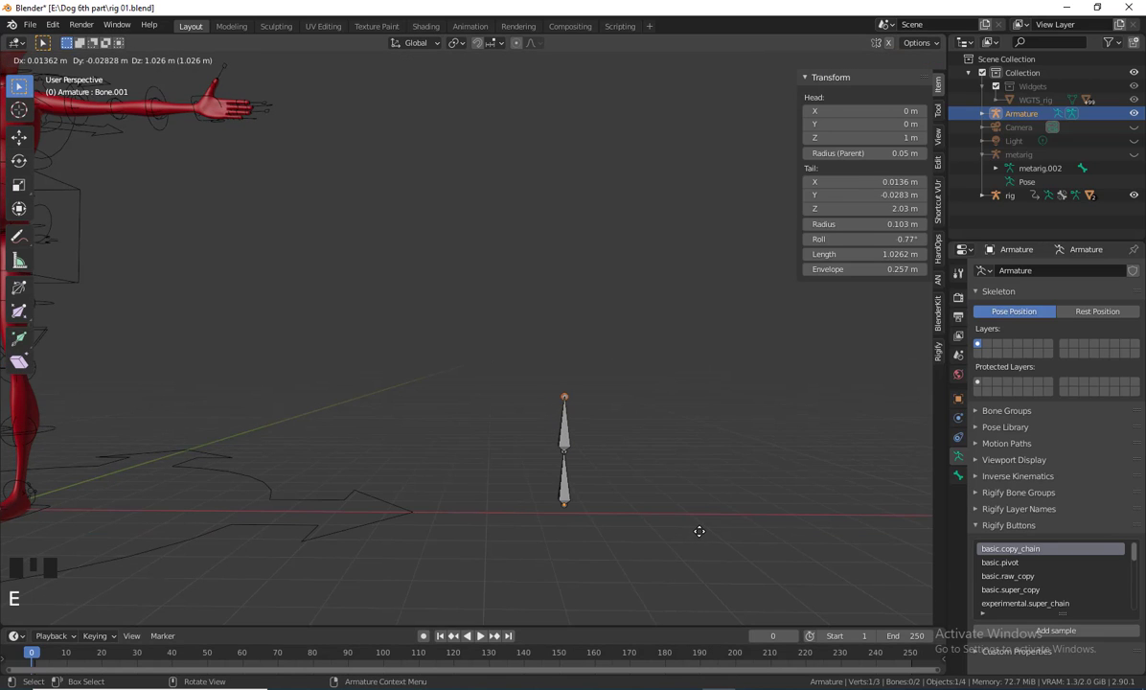
left_click(698, 531)
key("e")
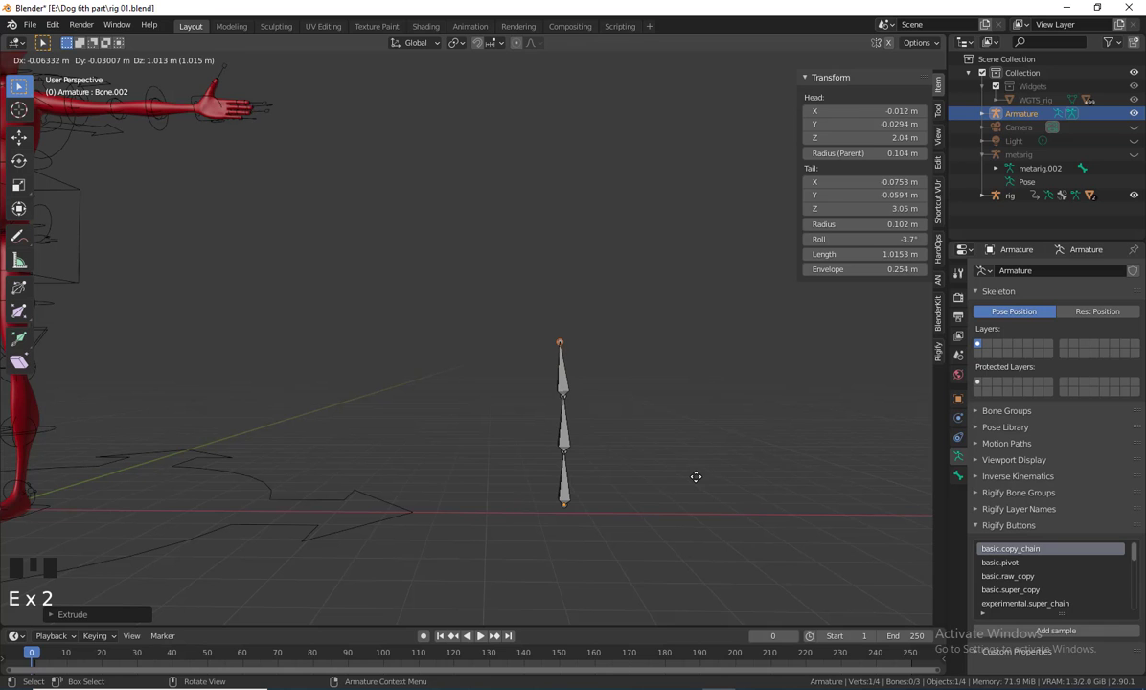
left_click(696, 477)
key("e")
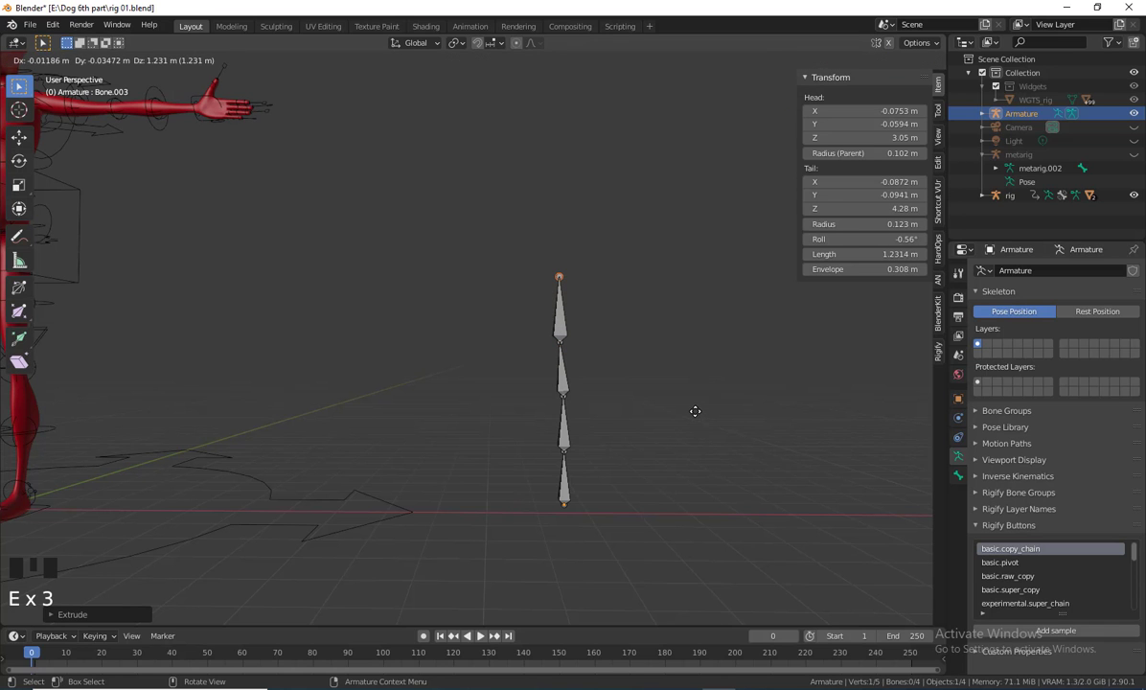
left_click(692, 422)
Switch the four-bone armature to Pose Mode and select the lowest bone of the chain
middle_click_drag(686, 501, 576, 483)
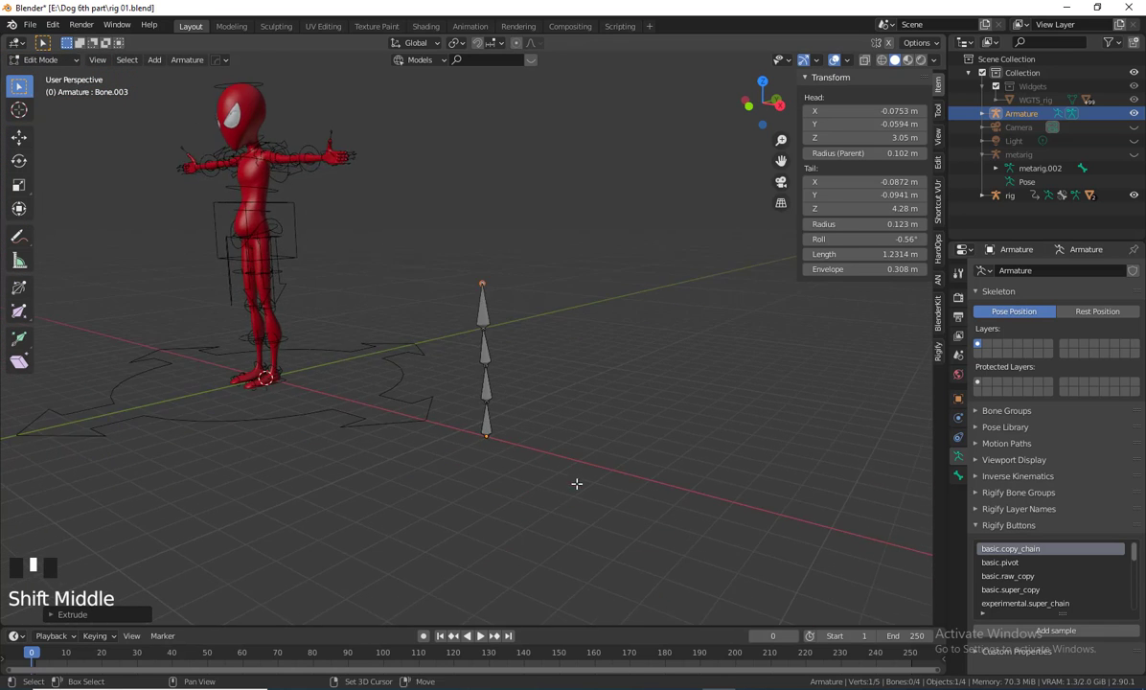
scroll(577, 531, "up", 3)
middle_click_drag(578, 532, 662, 630, "shift")
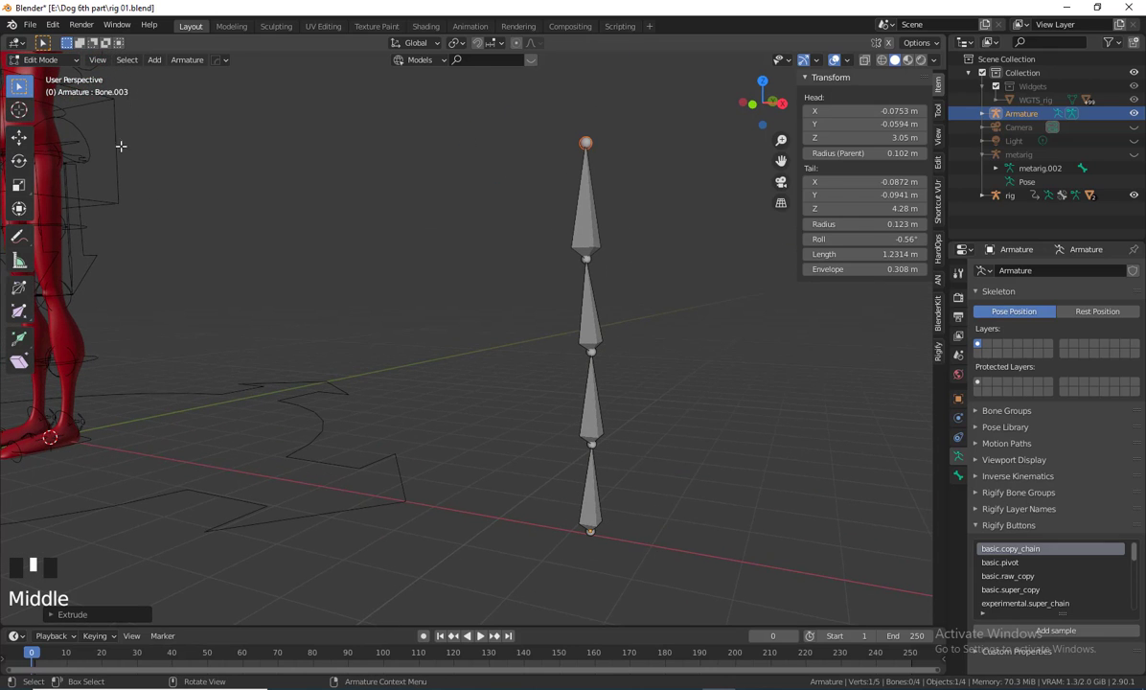
left_click(51, 61)
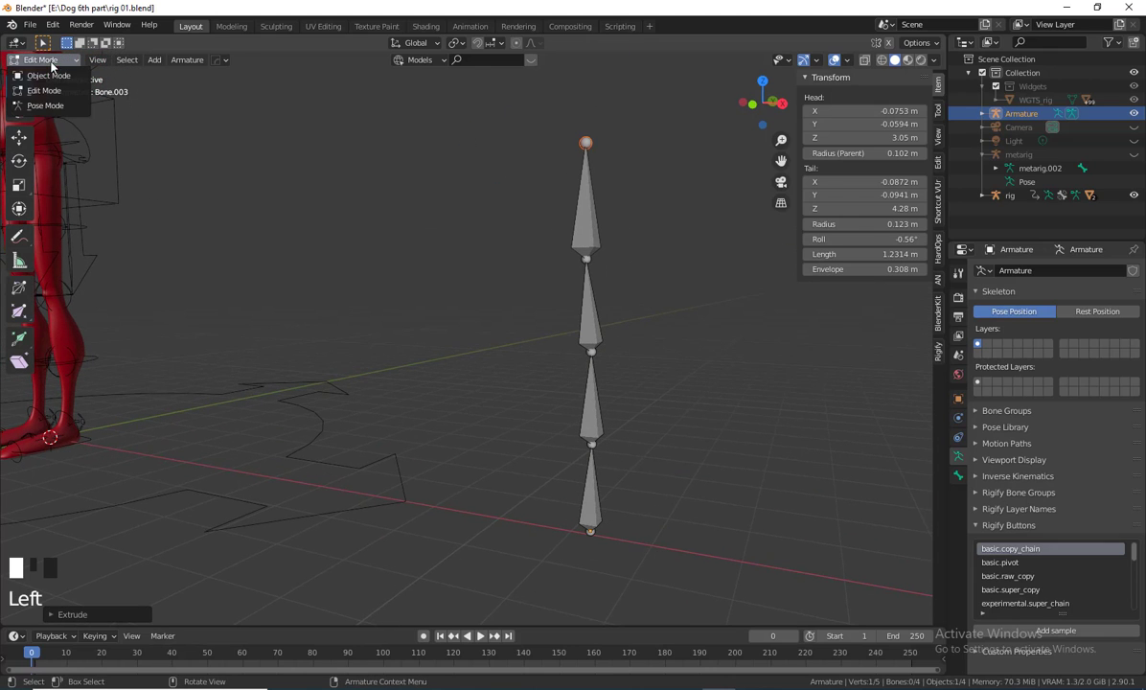
left_click(589, 498)
middle_click_drag(624, 562, 658, 581)
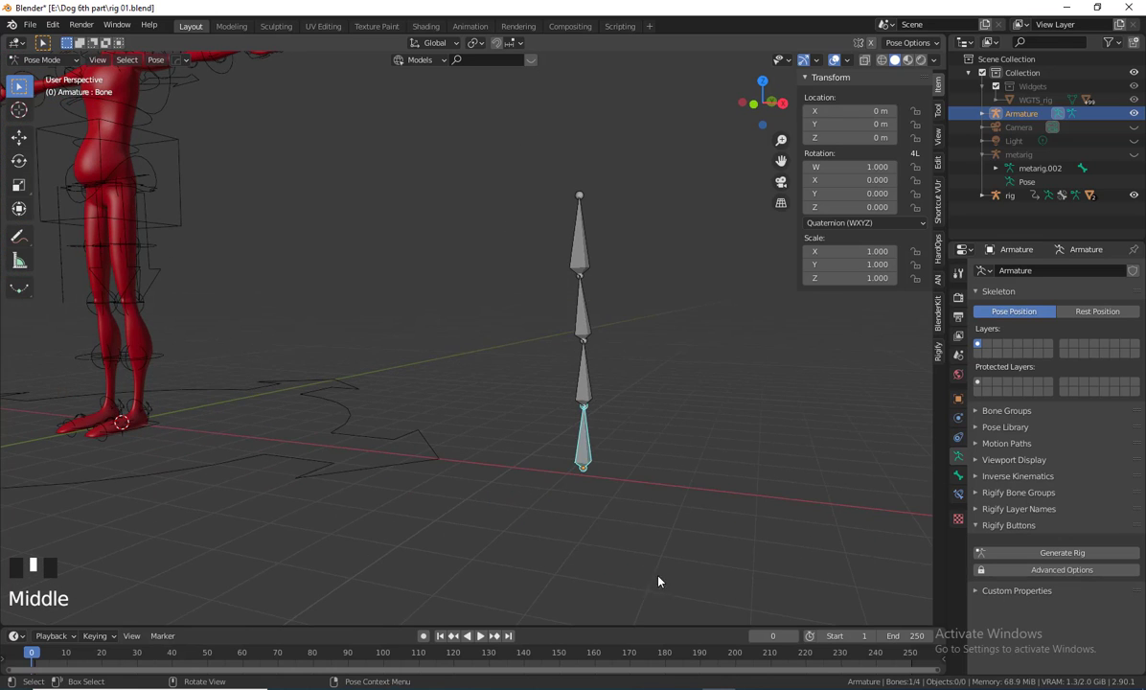
Try moving and then rotating the chain's lowest bone, cancelling both transforms
middle_click_drag(661, 504, 535, 496)
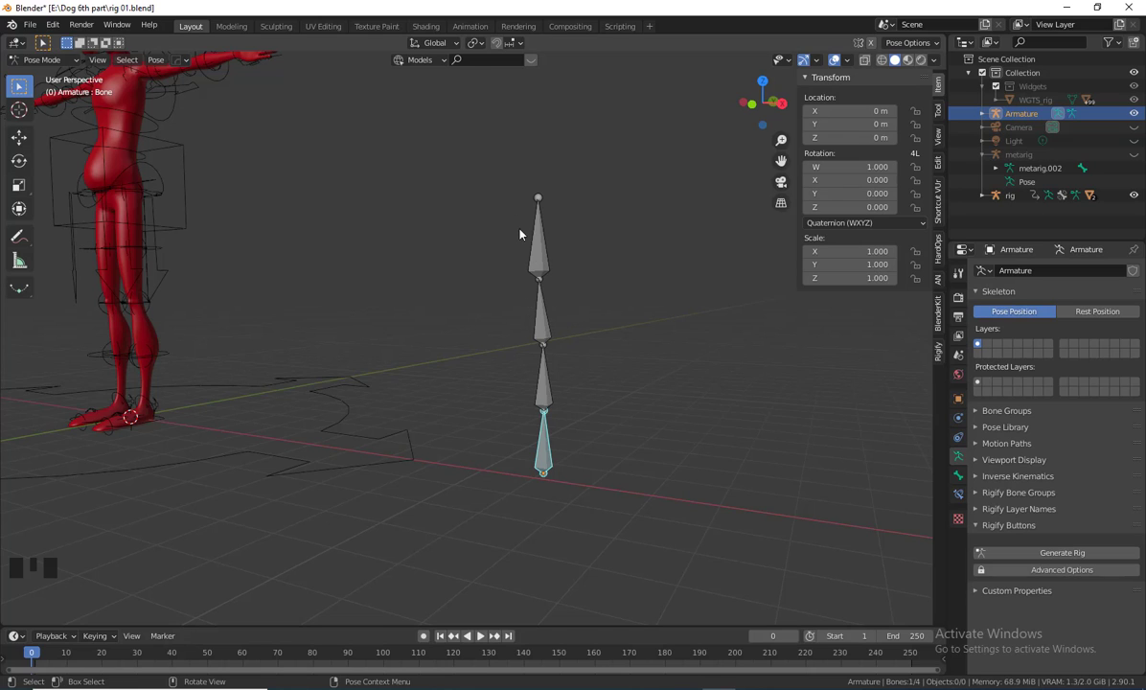
middle_click_drag(536, 471, 633, 470)
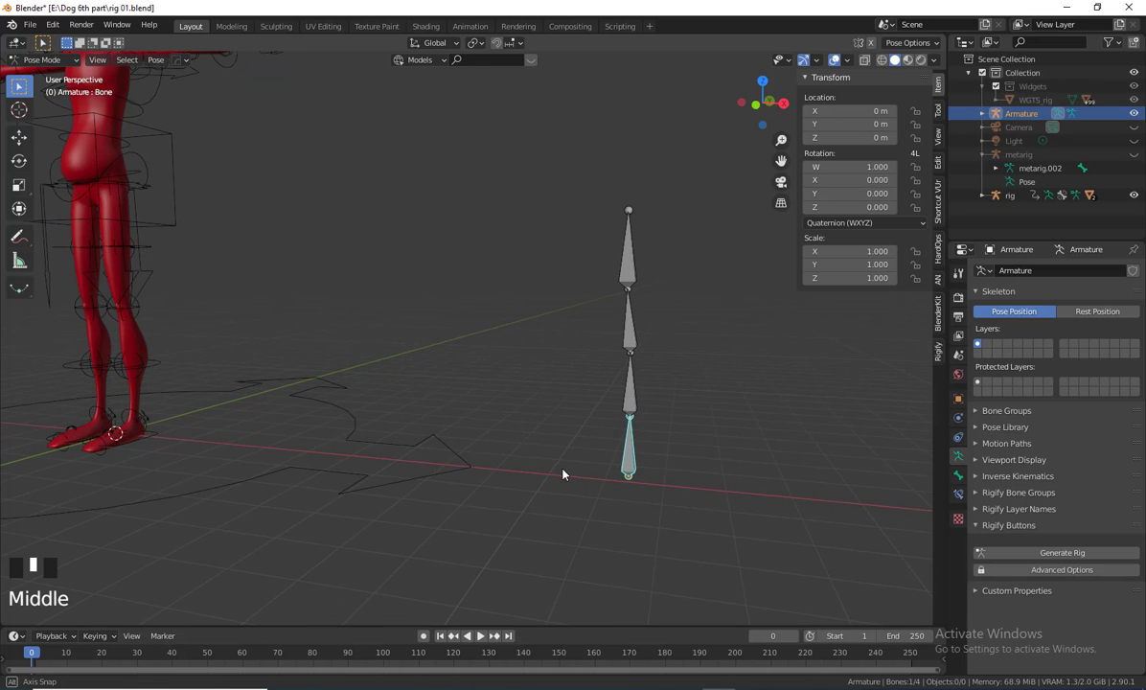
key("g")
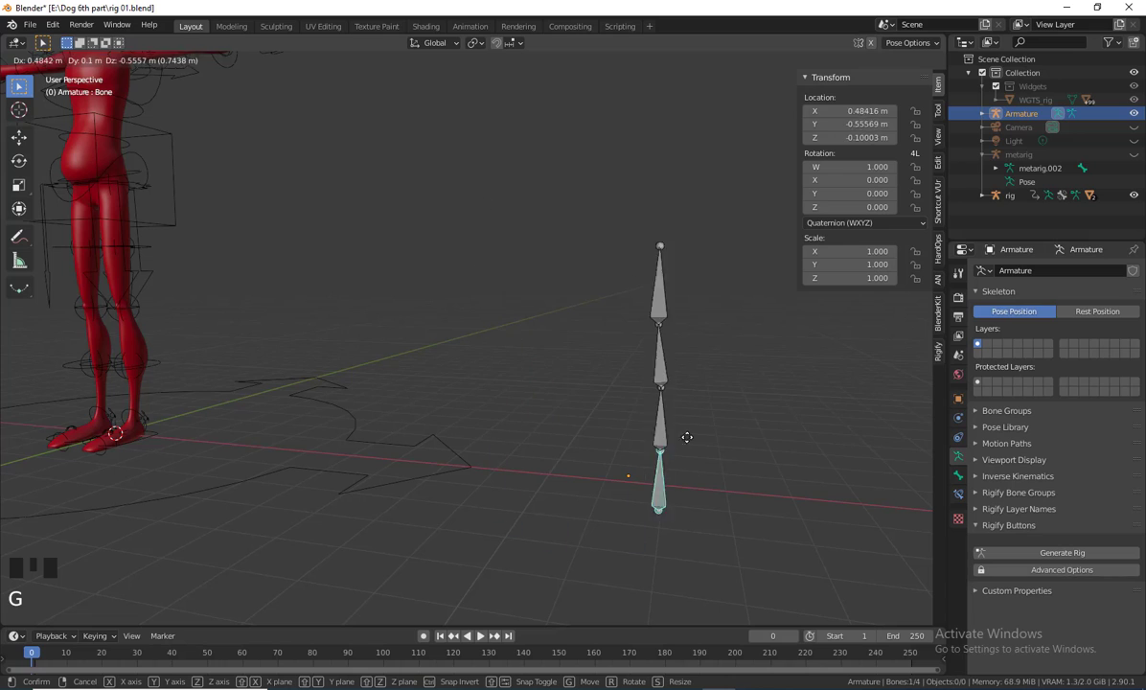
key("Escape")
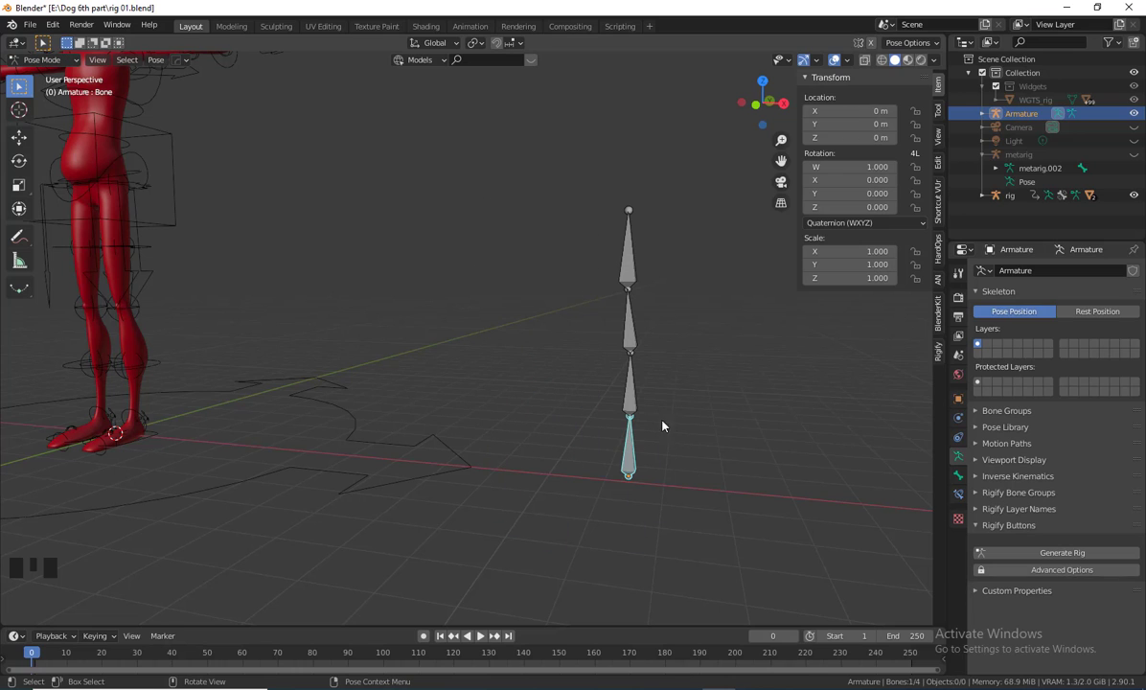
key("r")
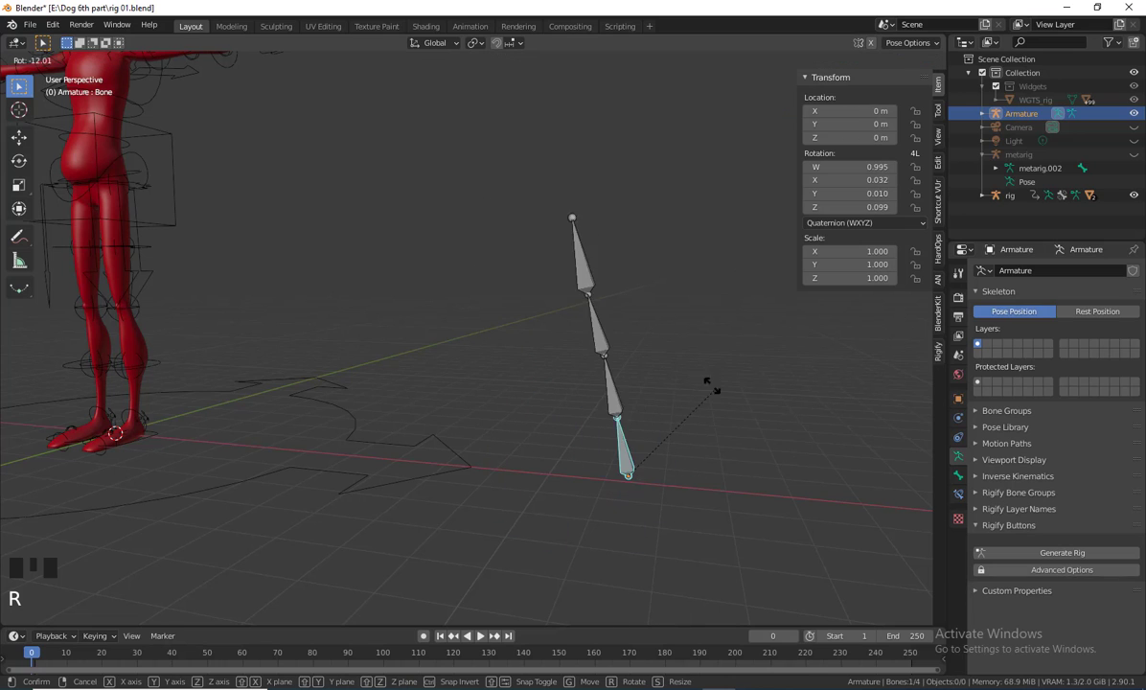
key("Escape")
Rotate the second bone from the base back and forth, leaving the upper chain tilted towards the character
left_click(632, 402)
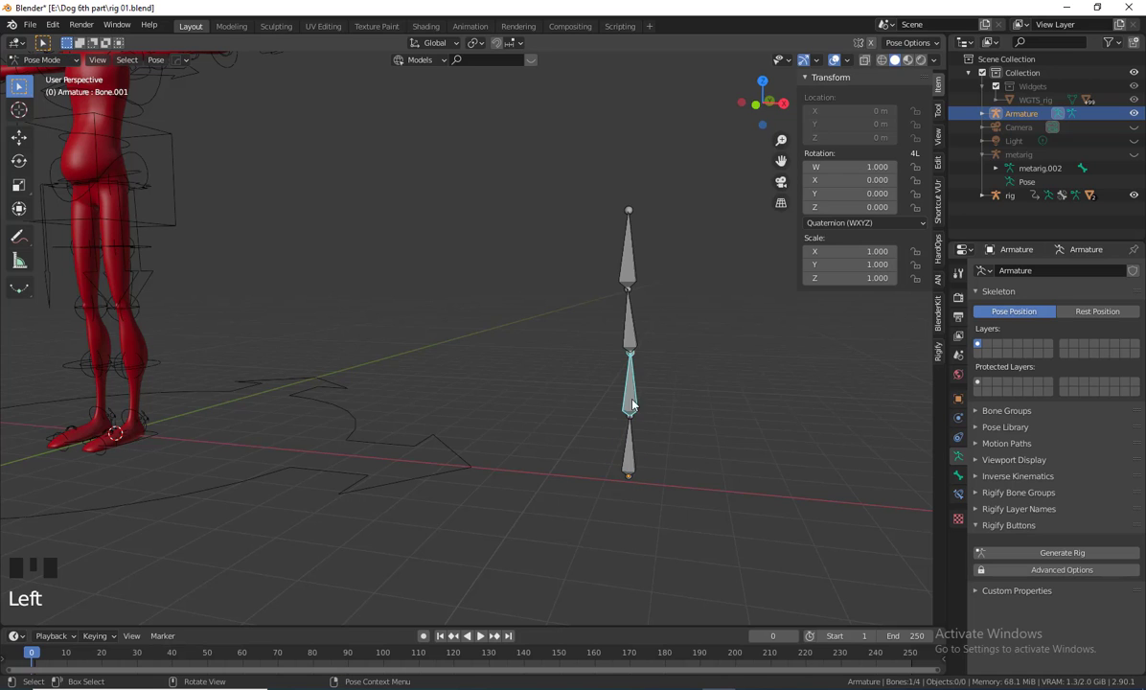
key("r")
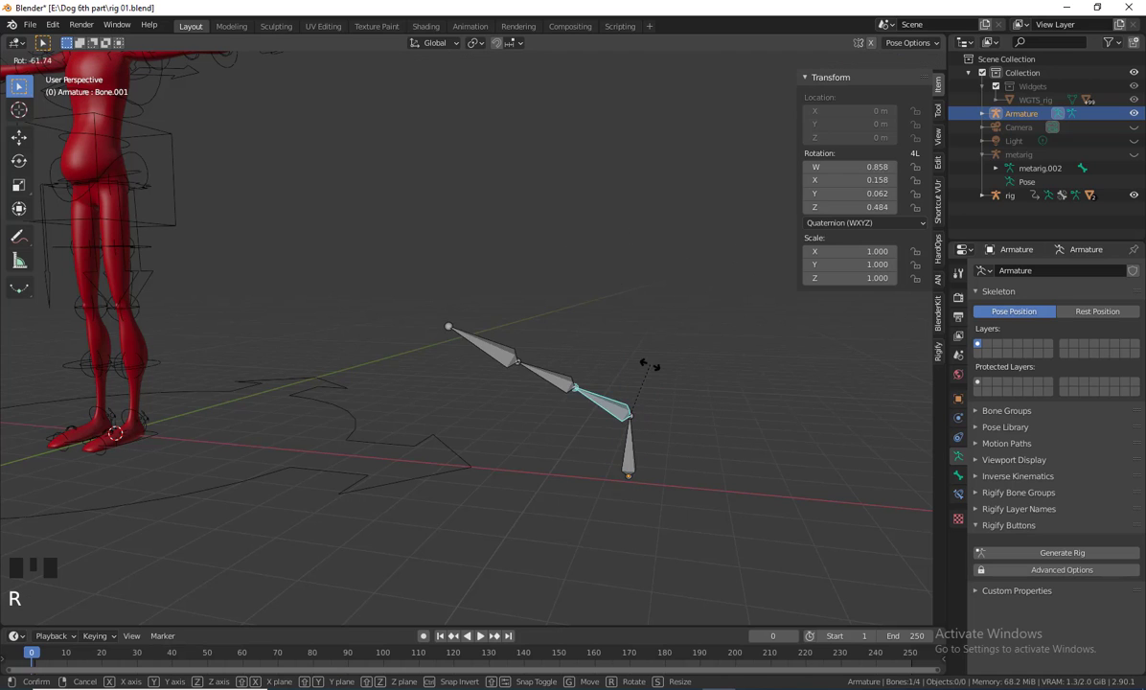
left_click(678, 402)
key("r")
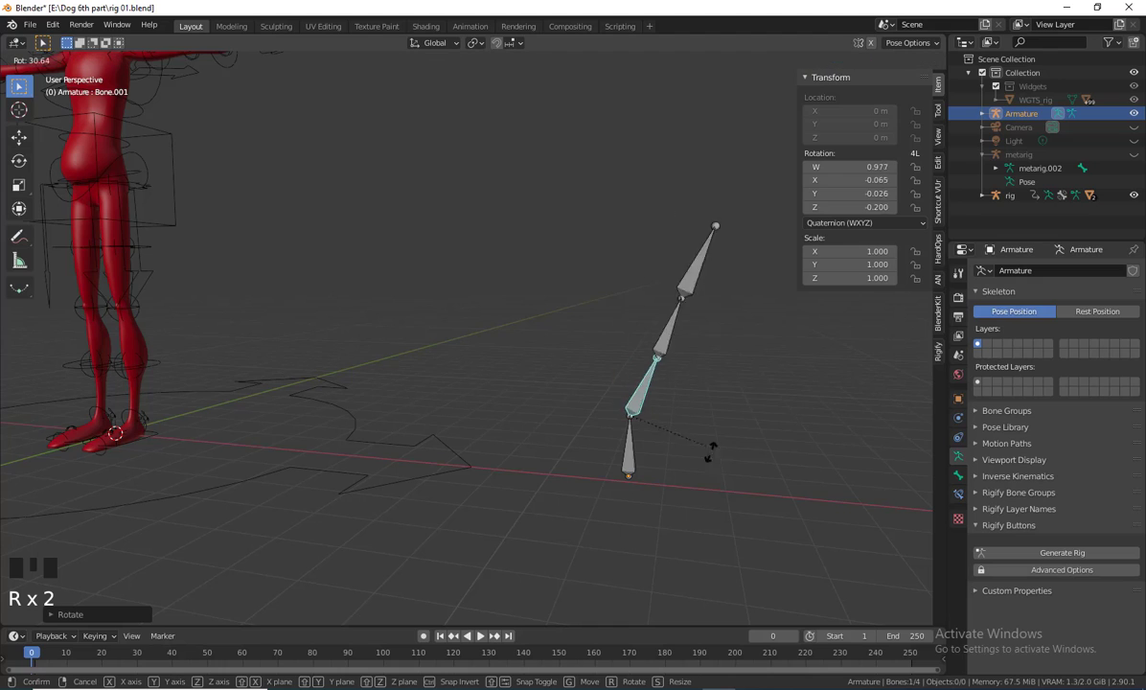
left_click(647, 396)
Rotate the third bone from the base further towards the character to continue the chain's bend
left_click(553, 347)
key("r")
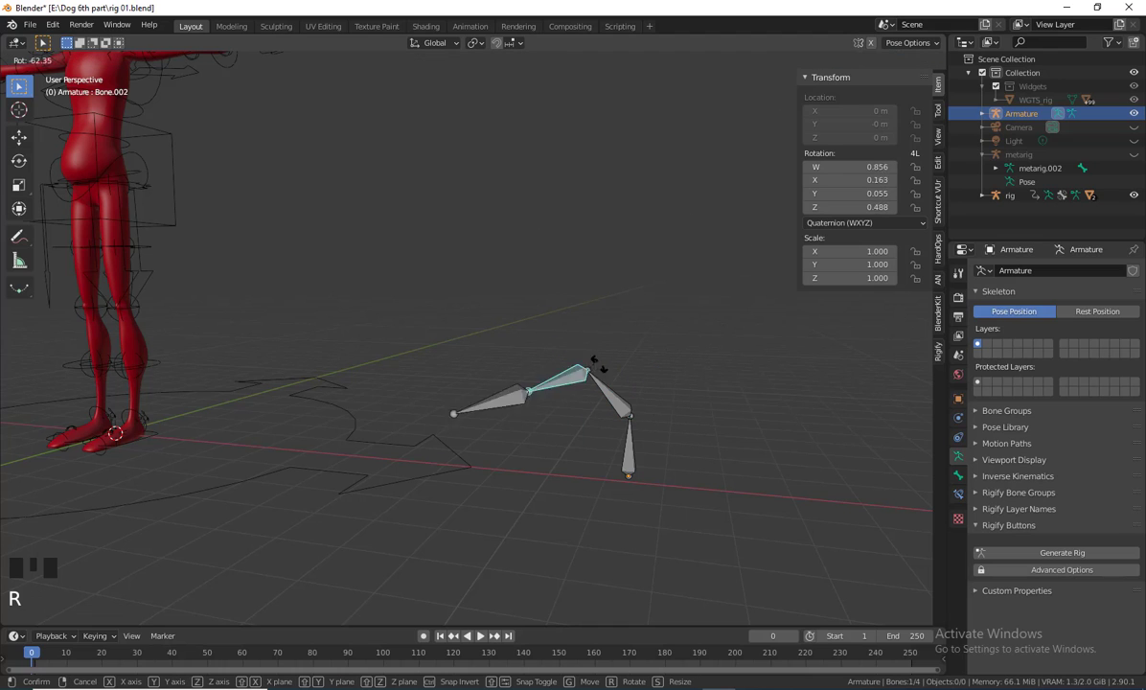
left_click(508, 340)
Rotate the topmost bone of the chain upward by about 47°, away from the bend
left_click(503, 339)
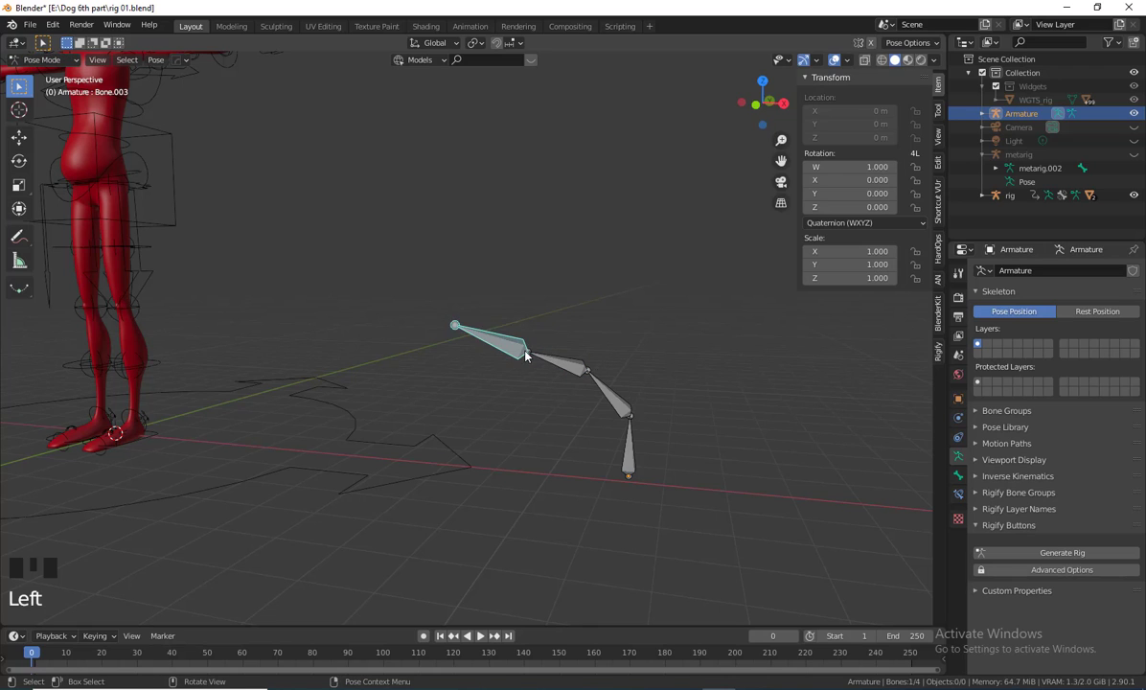
key("r")
key("Escape")
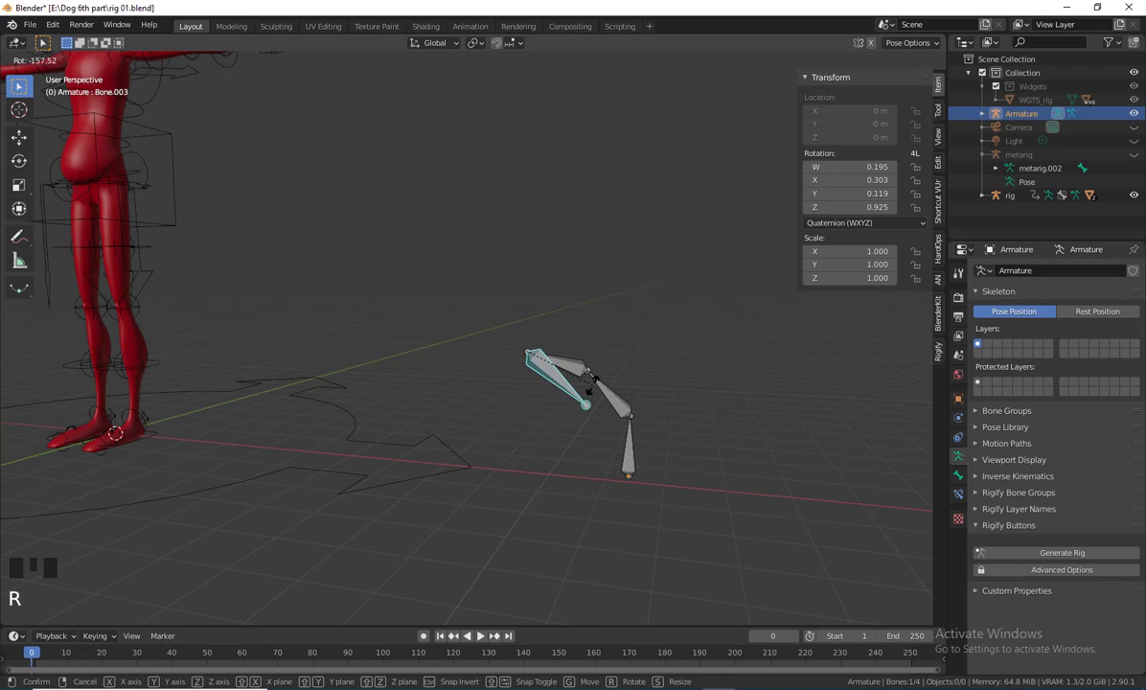
key("r")
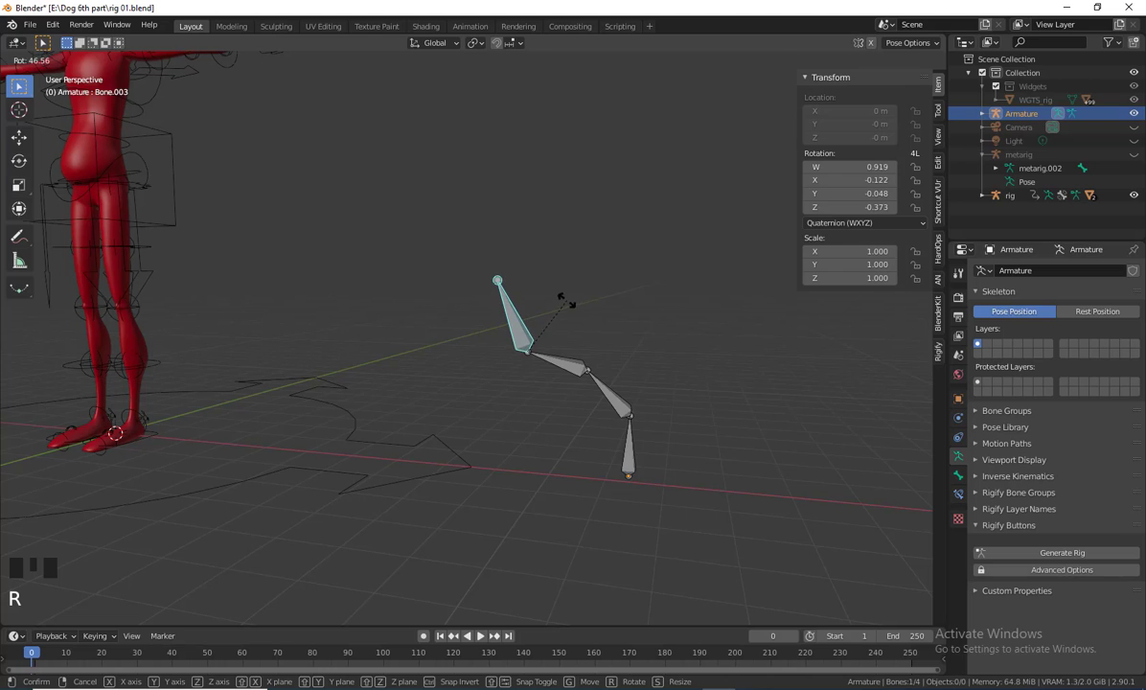
left_click(562, 307)
Try scaling, moving and rotating the chain's base bone, cancelling each transform
middle_click_drag(667, 483, 682, 484)
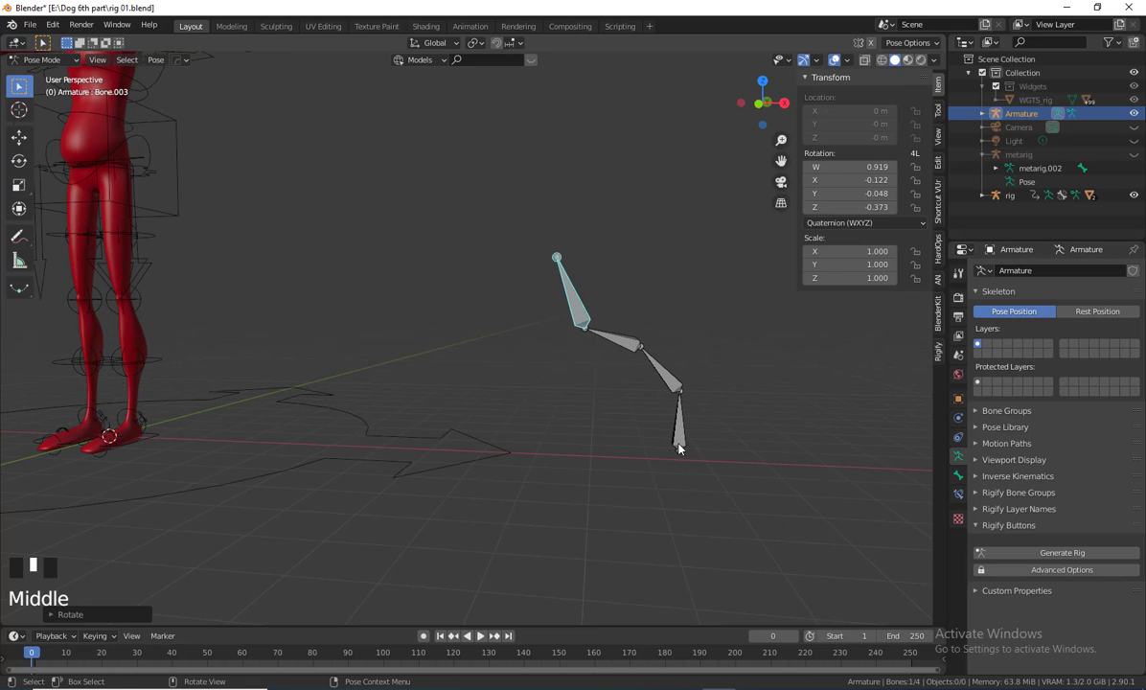
left_click(680, 444)
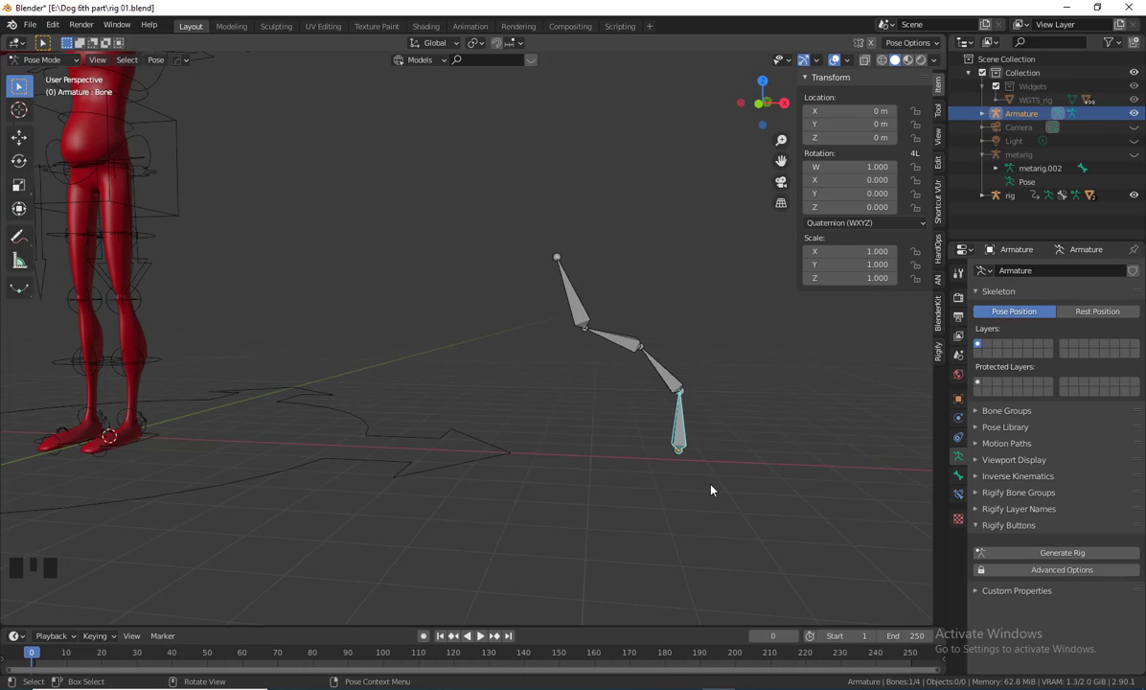
key("s")
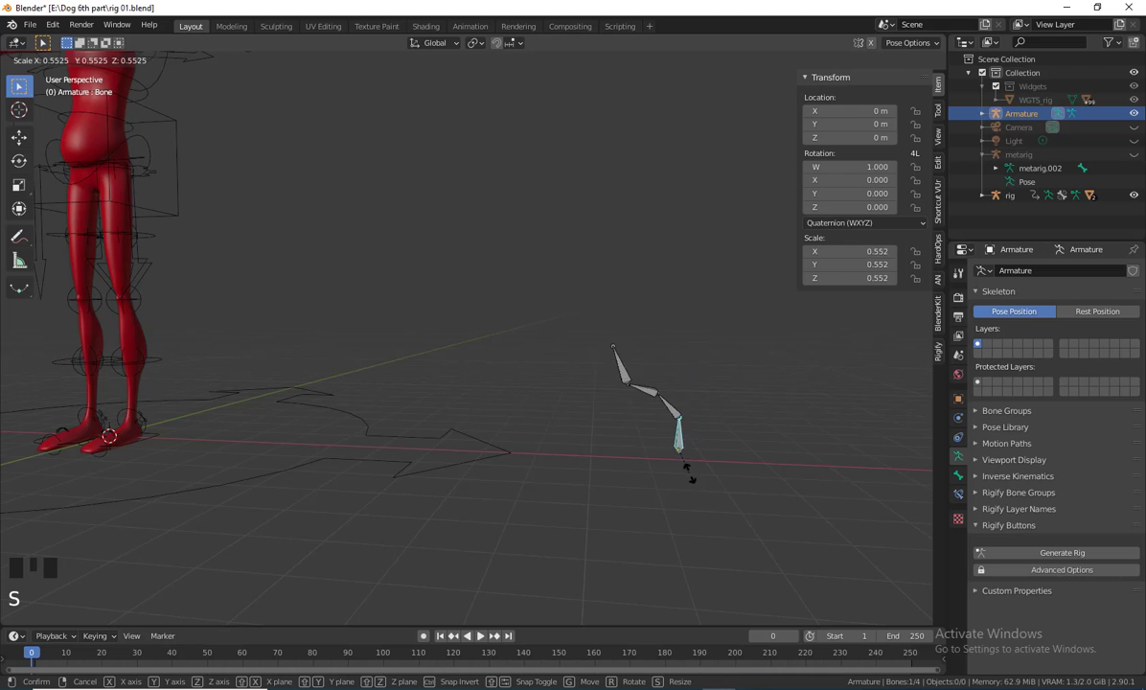
right_click(726, 499)
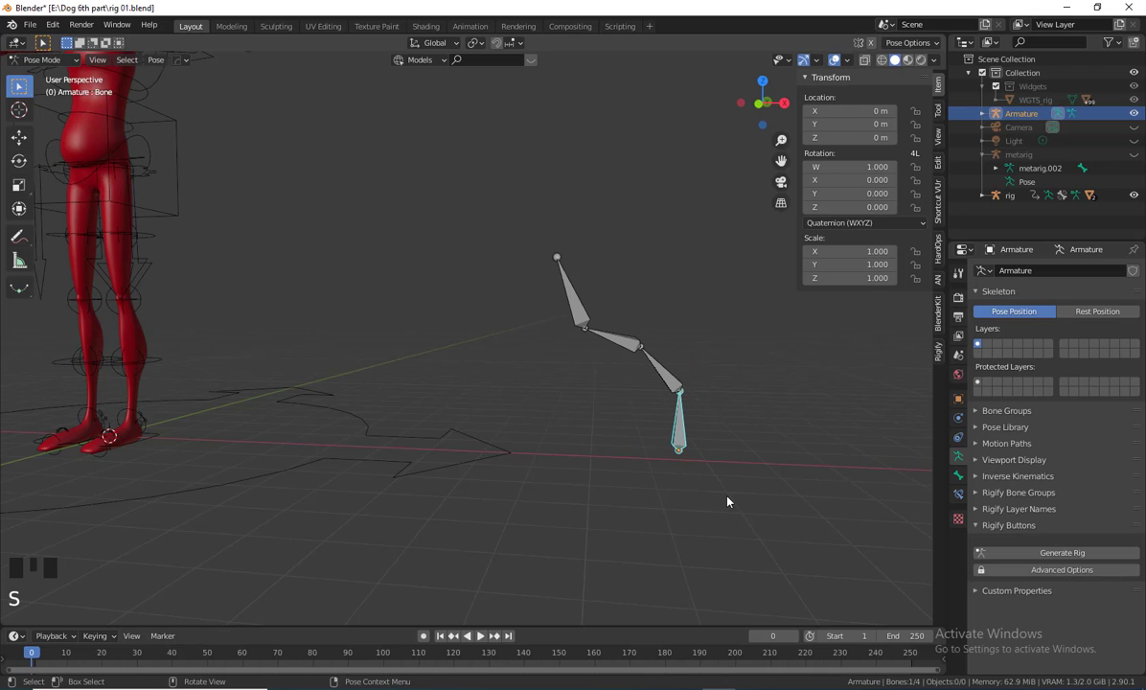
key("g")
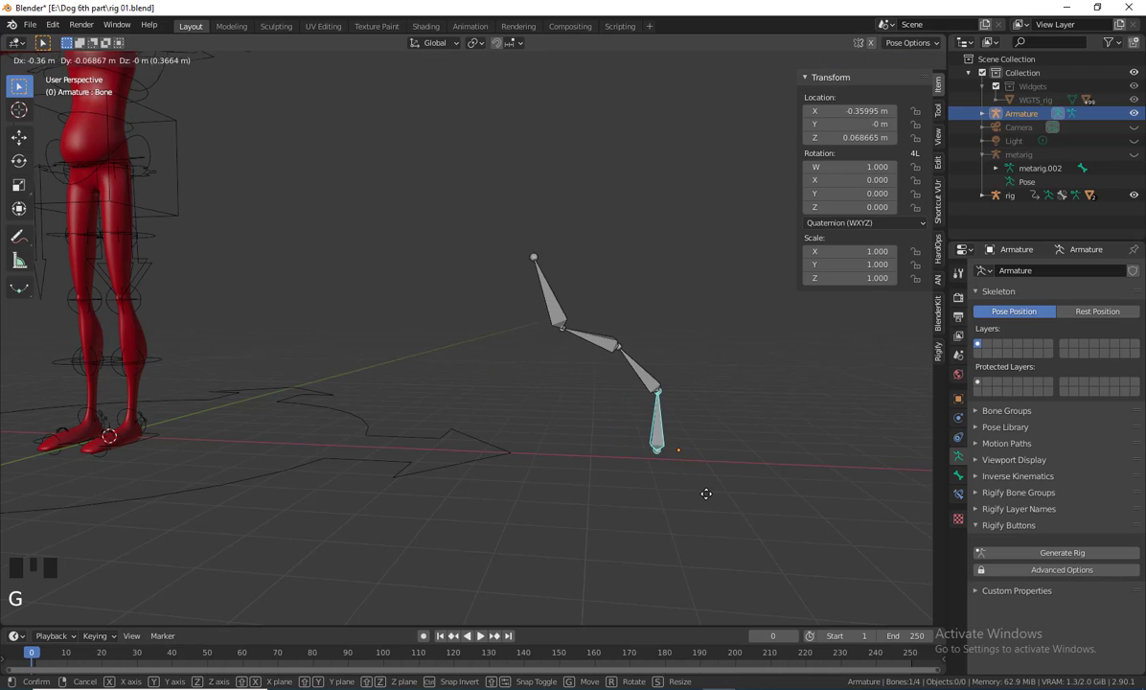
right_click(707, 506)
key("r")
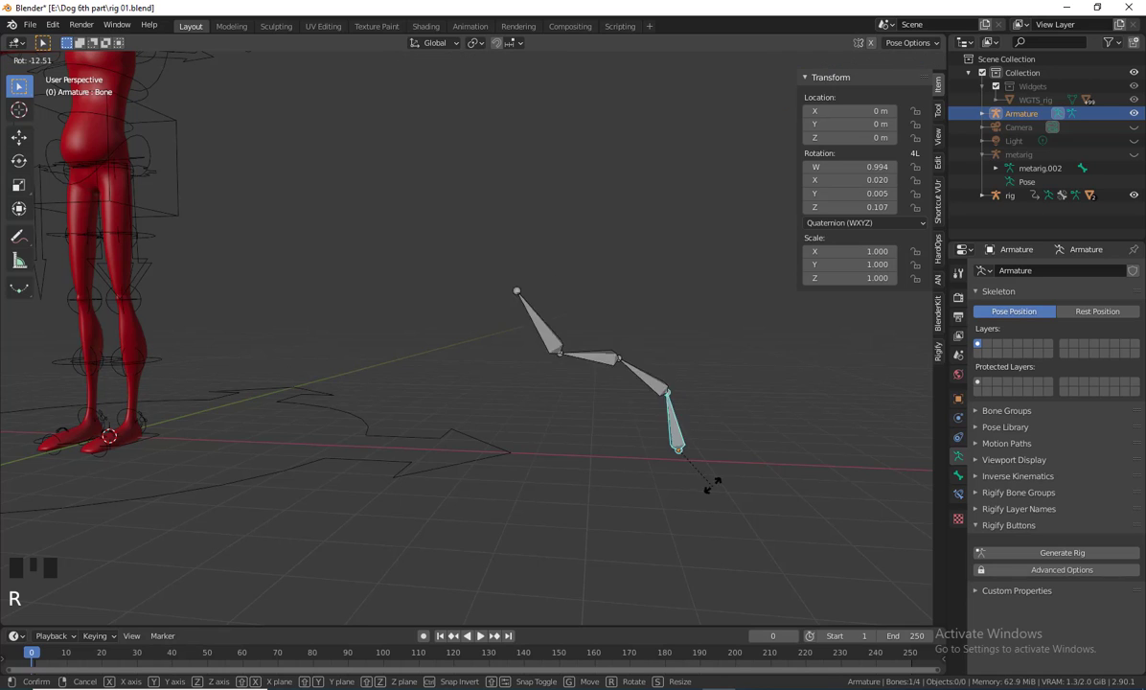
right_click(734, 671)
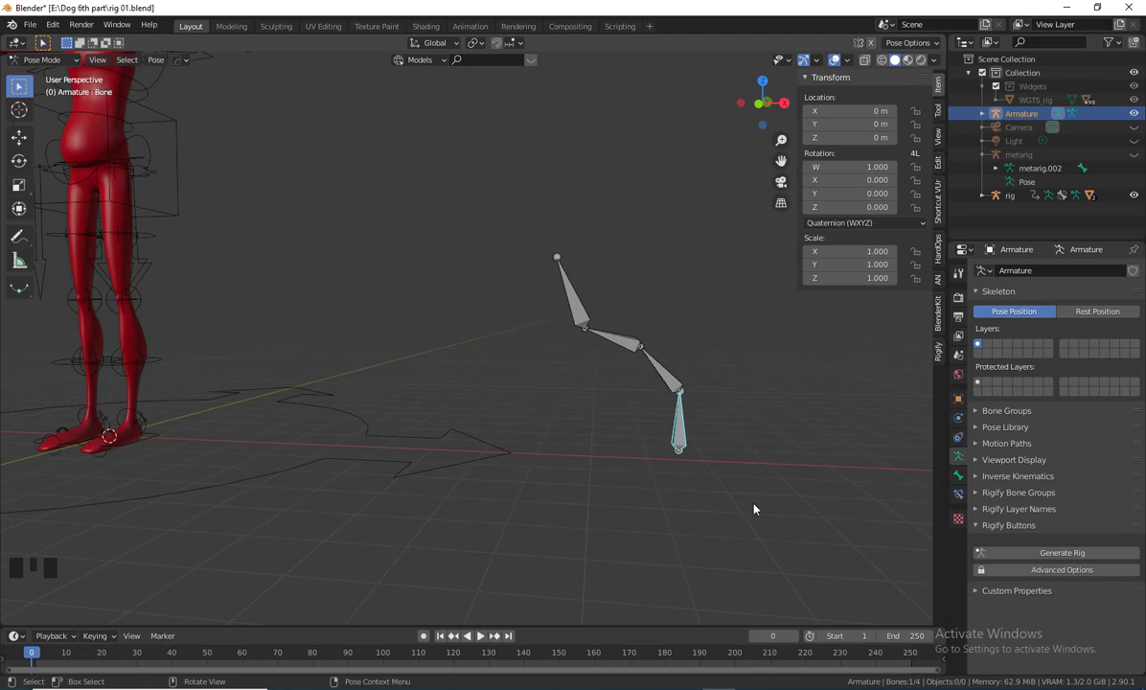
middle_click_drag(751, 506, 735, 514)
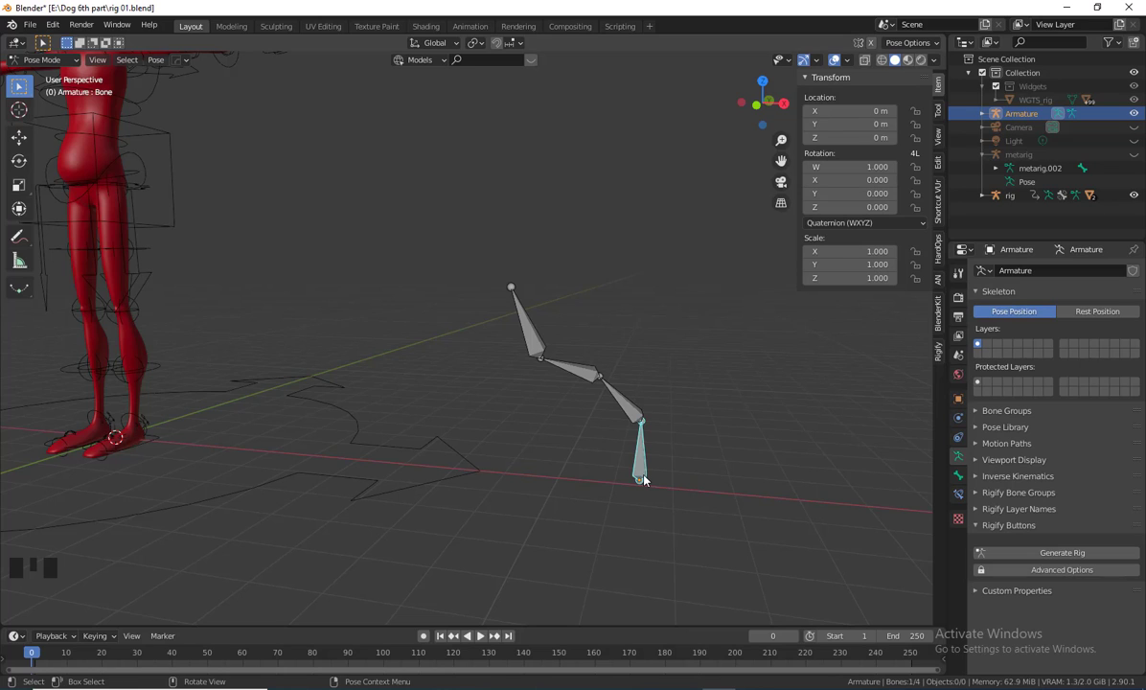
Try rotating the chain's topmost bone twice and the bone below it once, cancelling each rotation
left_click(520, 323)
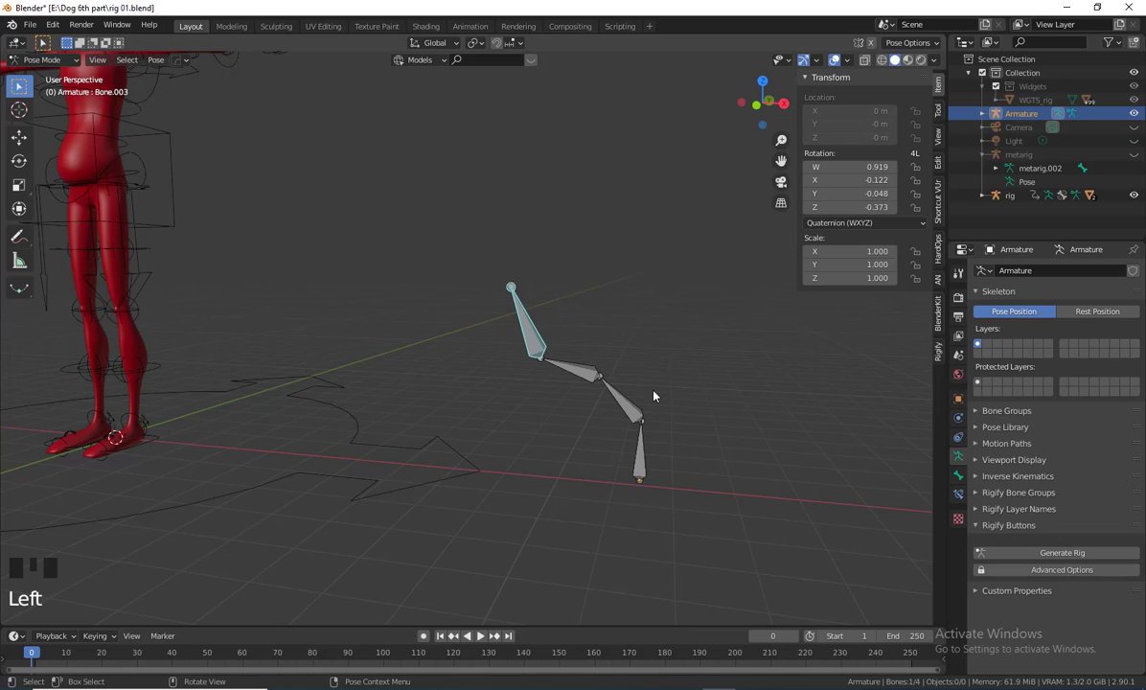
key("r")
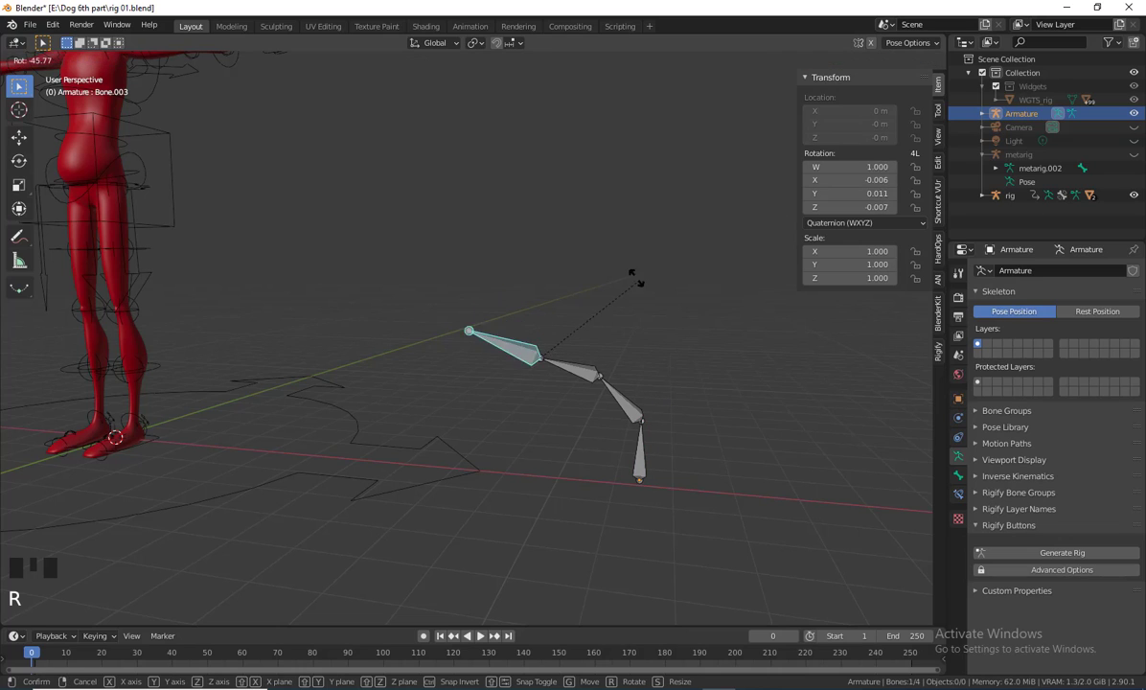
right_click(605, 223)
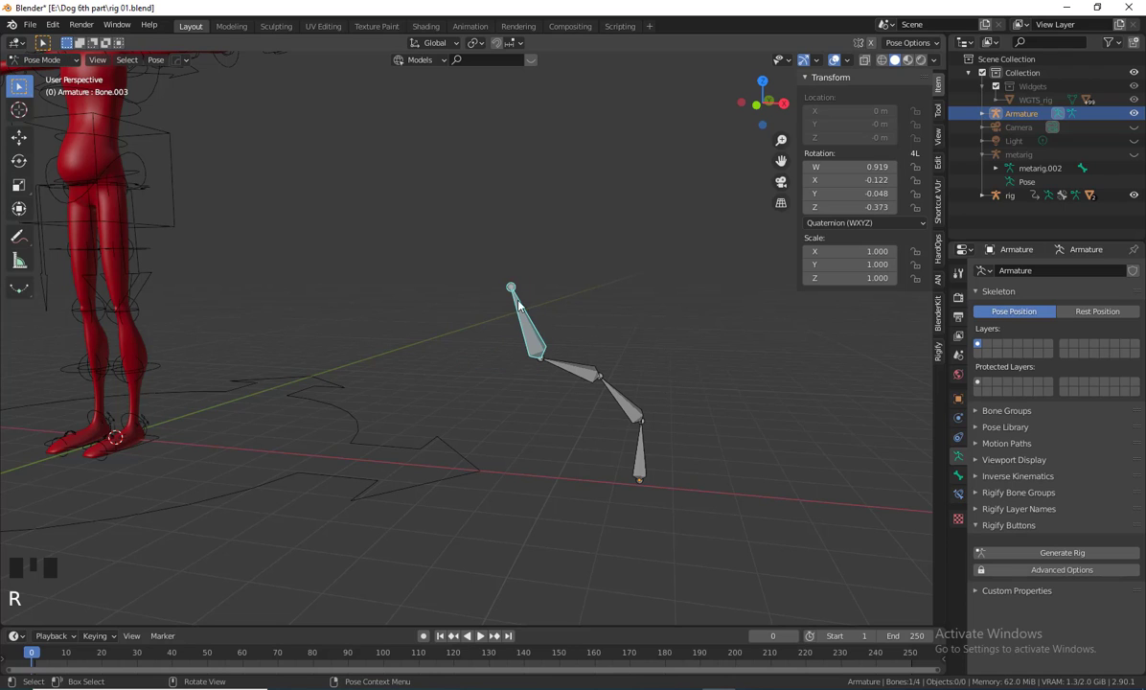
key("r")
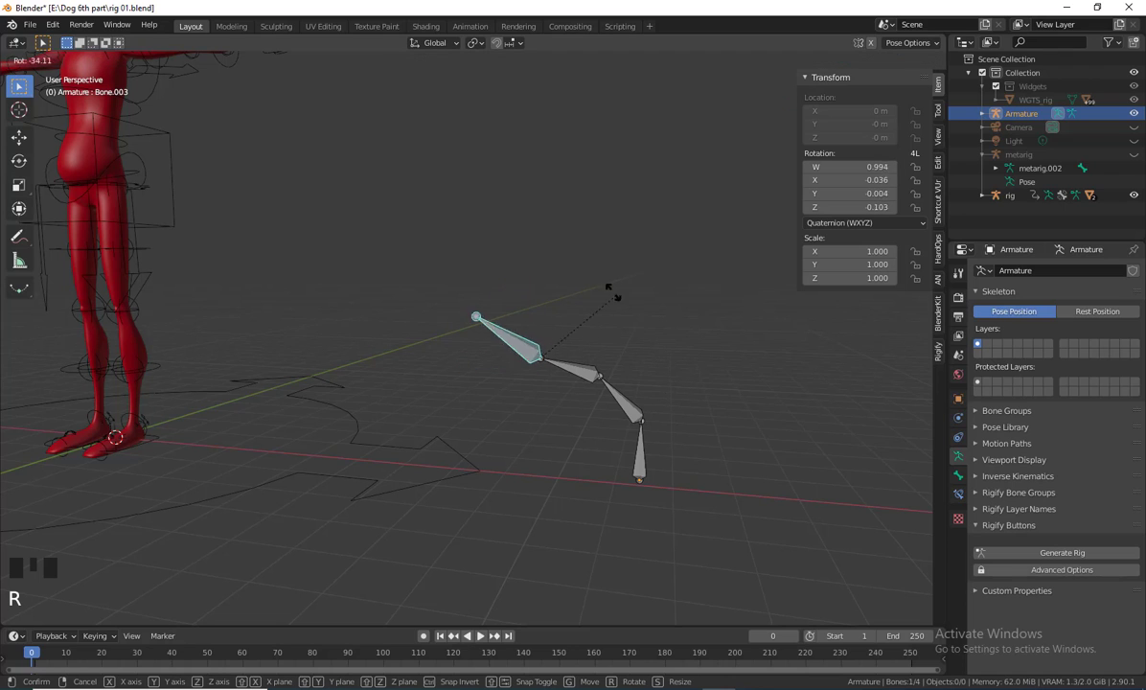
right_click(471, 230)
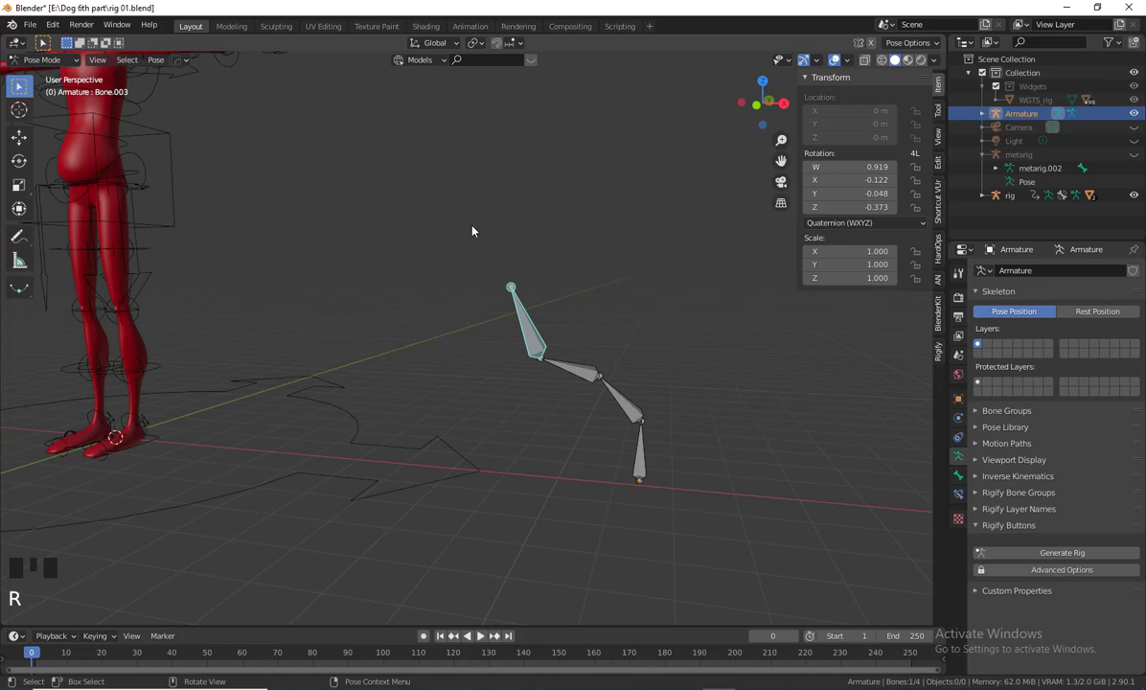
left_click(581, 377)
key("r")
right_click(612, 329)
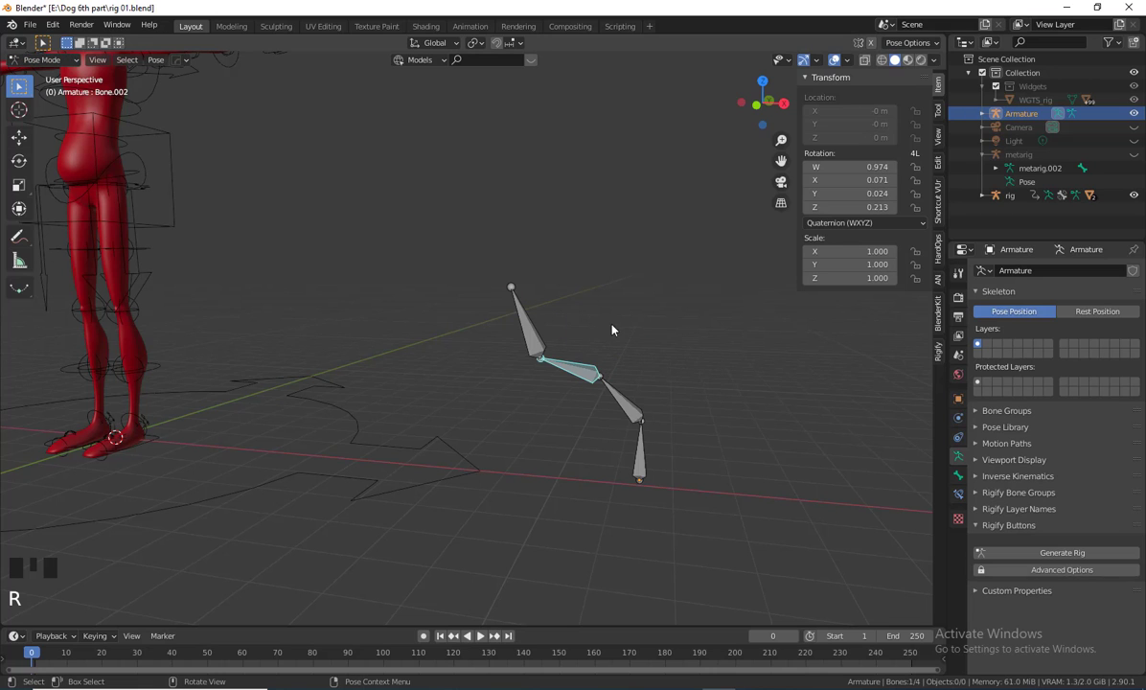
Undo all the pose rotations of the four-bone chain back to its straight, upright rest shape
middle_click_drag(639, 523, 633, 501)
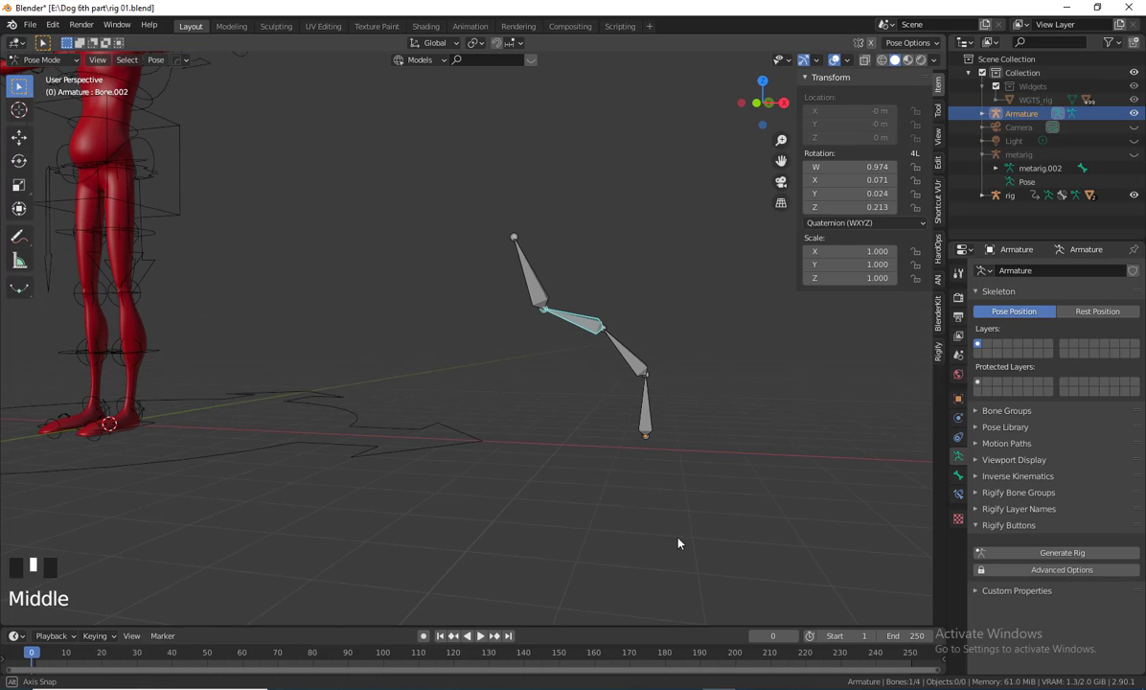
scroll(569, 397, "down", 2)
middle_click_drag(540, 317, 600, 411, "shift")
left_click_drag(654, 500, 516, 336)
middle_click_drag(689, 502, 563, 465, "shift")
left_click(657, 471)
key("ctrl+z")
key("ctrl+z")
key("ctrl+z")
key("ctrl+z")
key("ctrl+z")
key("ctrl+z")
key("ctrl+z")
key("ctrl+z")
key("ctrl+z")
key("ctrl+z")
key("ctrl+z")
key("ctrl+z")
key("ctrl+z")
key("ctrl+z")
key("ctrl+z")
key("ctrl+z")
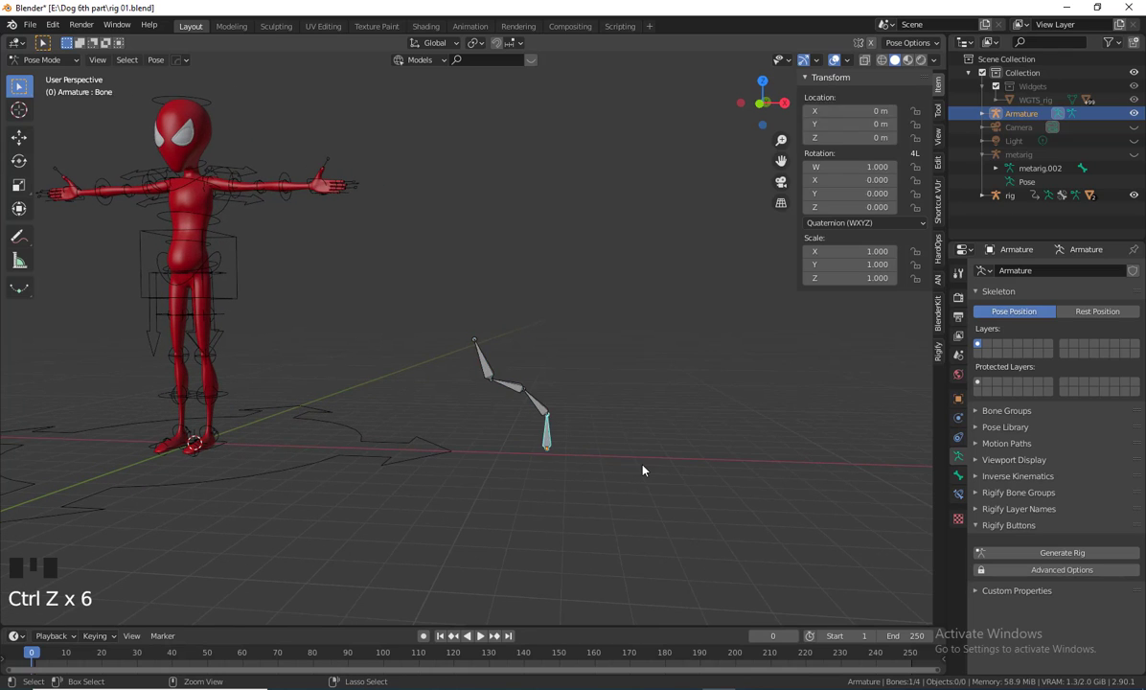
key("ctrl+z")
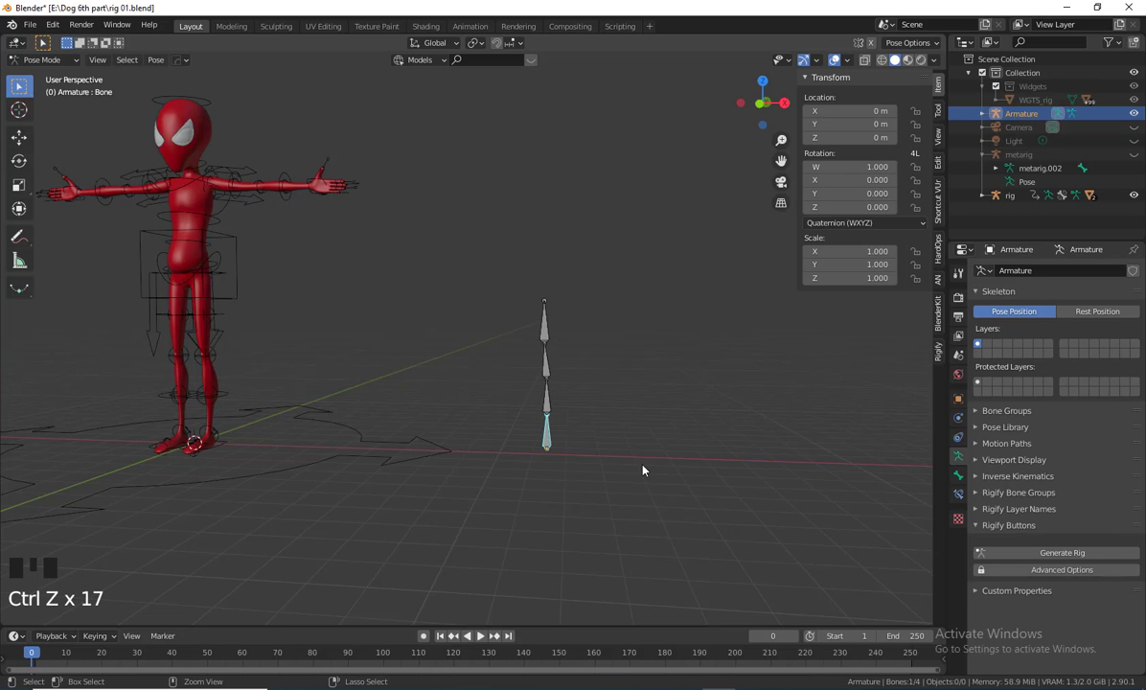
Switch the four-bone armature to Edit Mode and select the joint just below its topmost bone
scroll(623, 447, "up", 2)
middle_click_drag(608, 450, 596, 449, "shift")
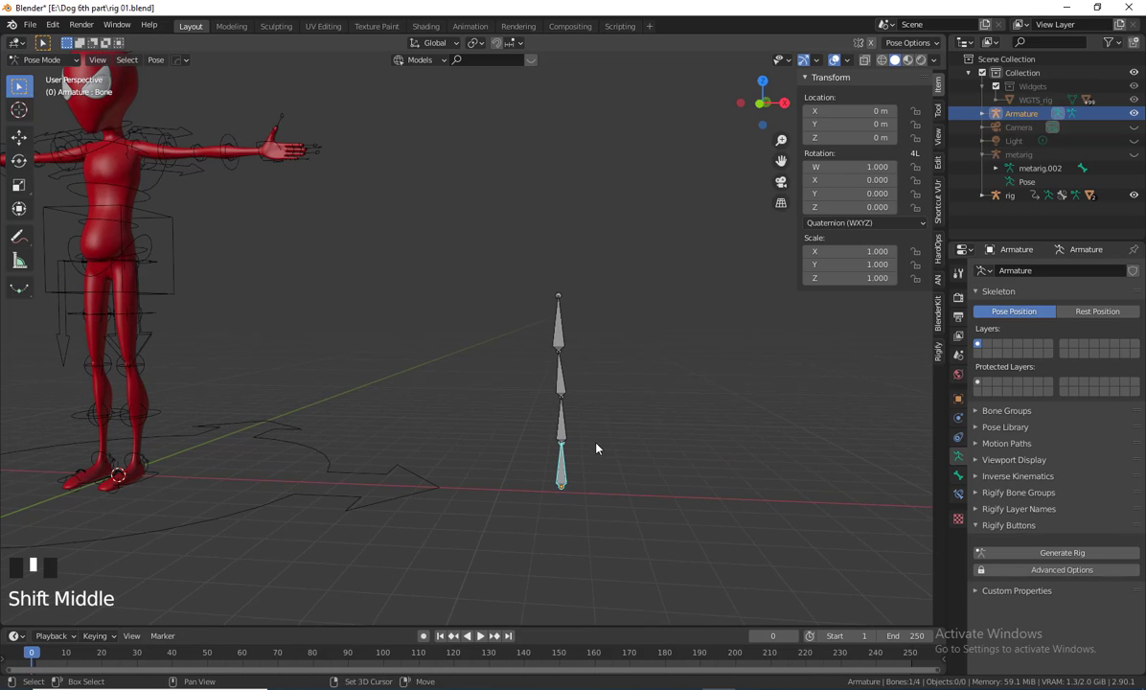
left_click(558, 330)
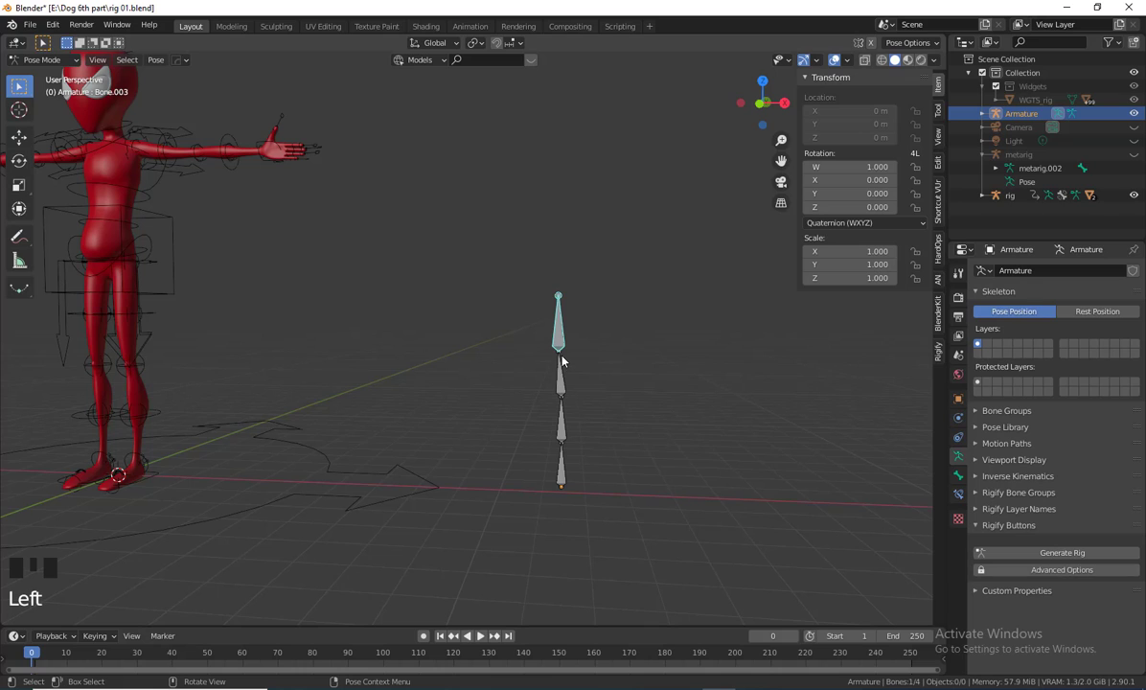
left_click(51, 58)
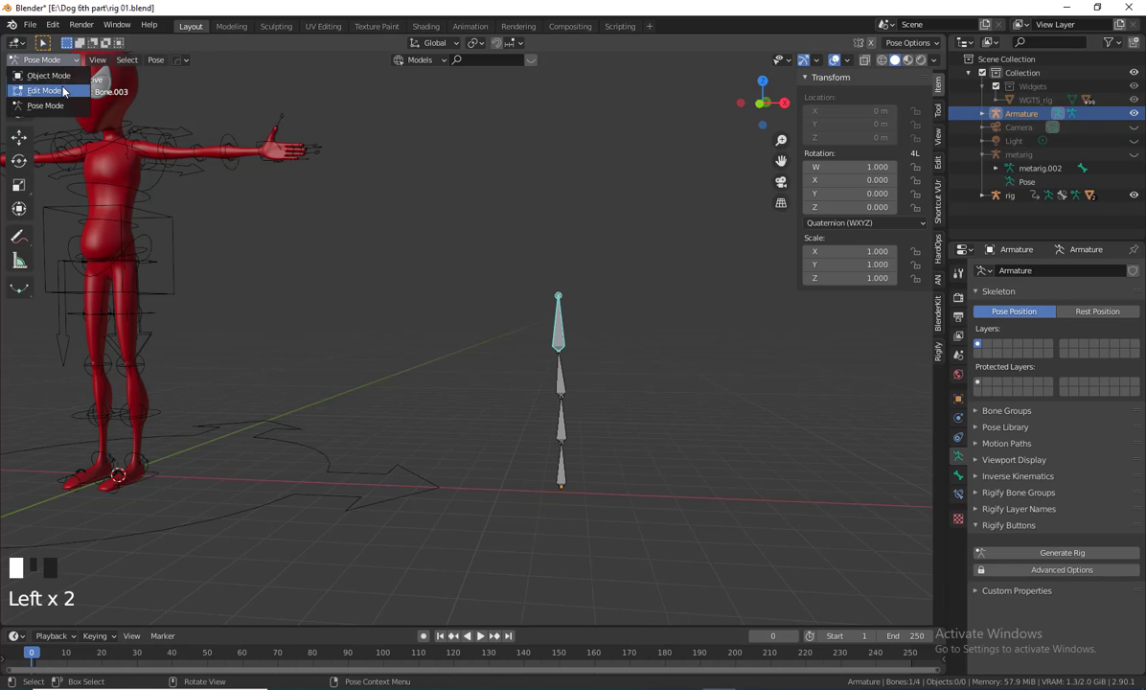
left_click(62, 86)
left_click(558, 349)
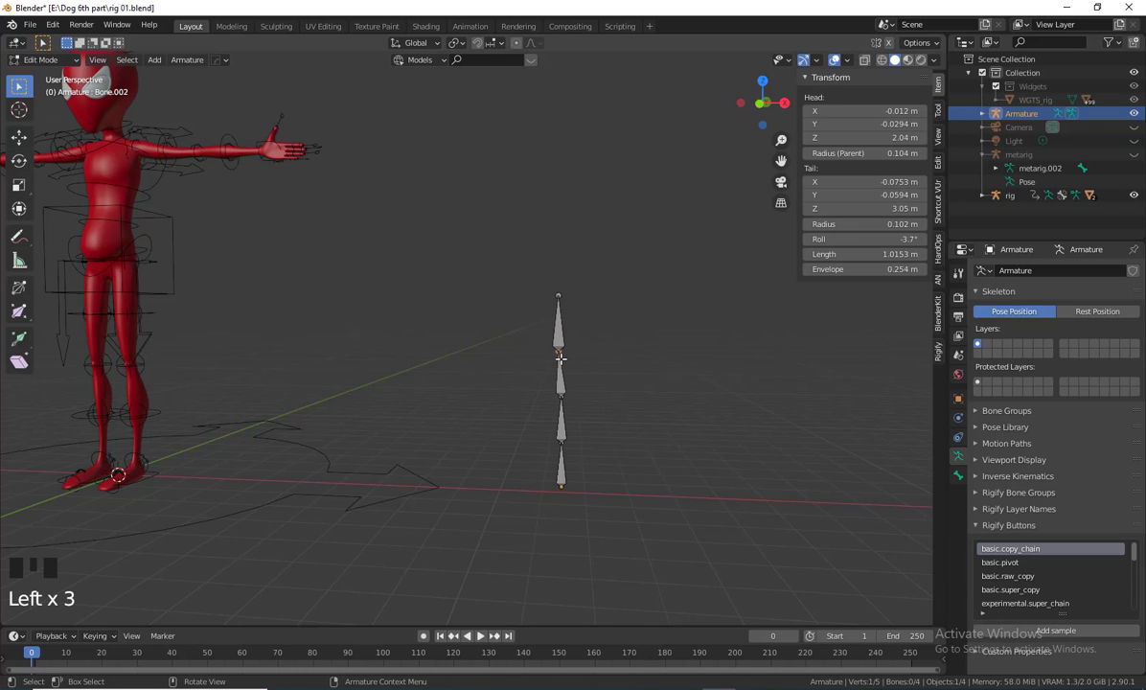
Extrude a sideways arm of three bones from the selected joint, away from the character, about 1.8 m, 1.4 m and 0.6 m long
scroll(629, 378, "up", 2)
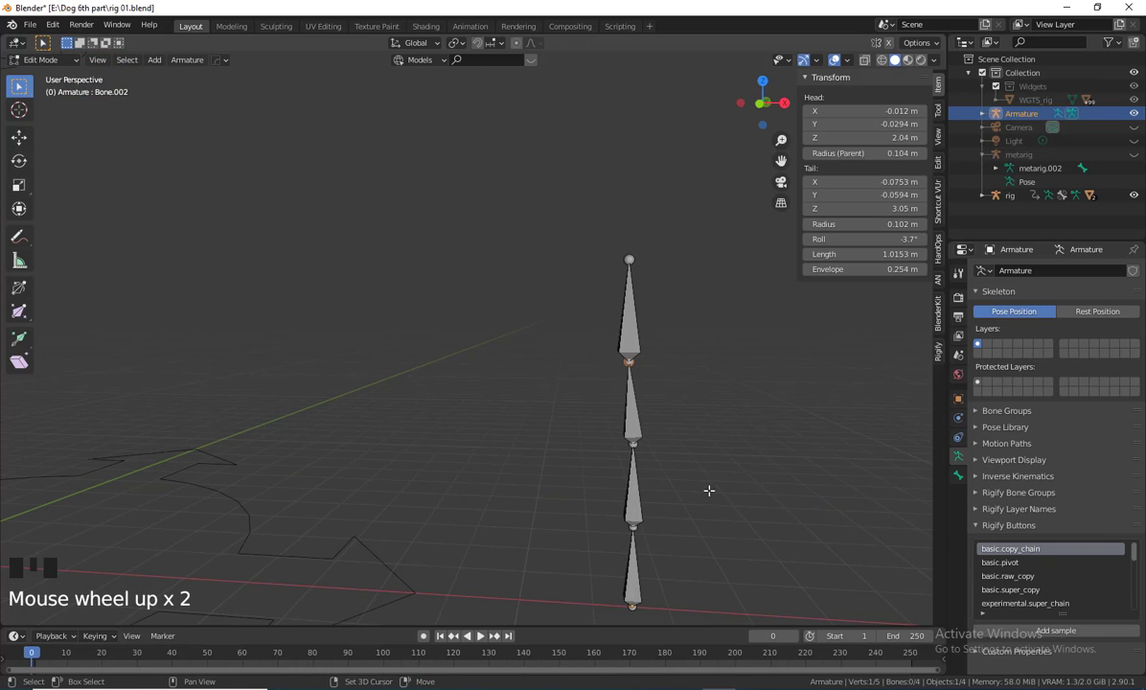
middle_click_drag(709, 491, 615, 458, "shift")
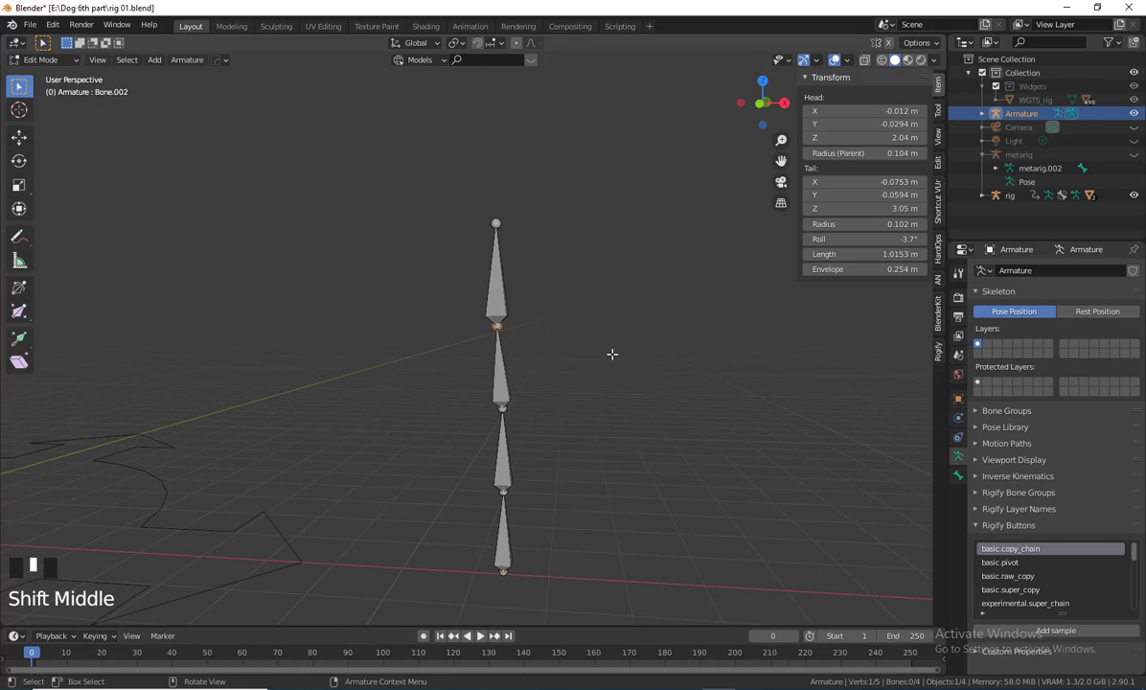
key("e")
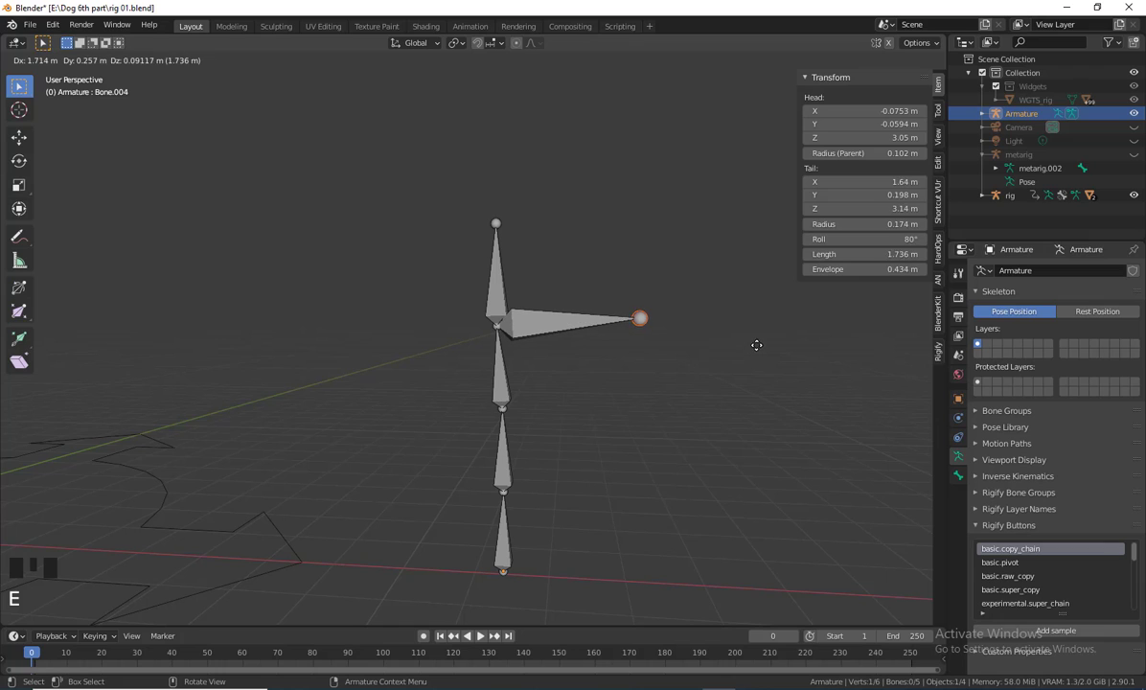
left_click(756, 344)
key("e")
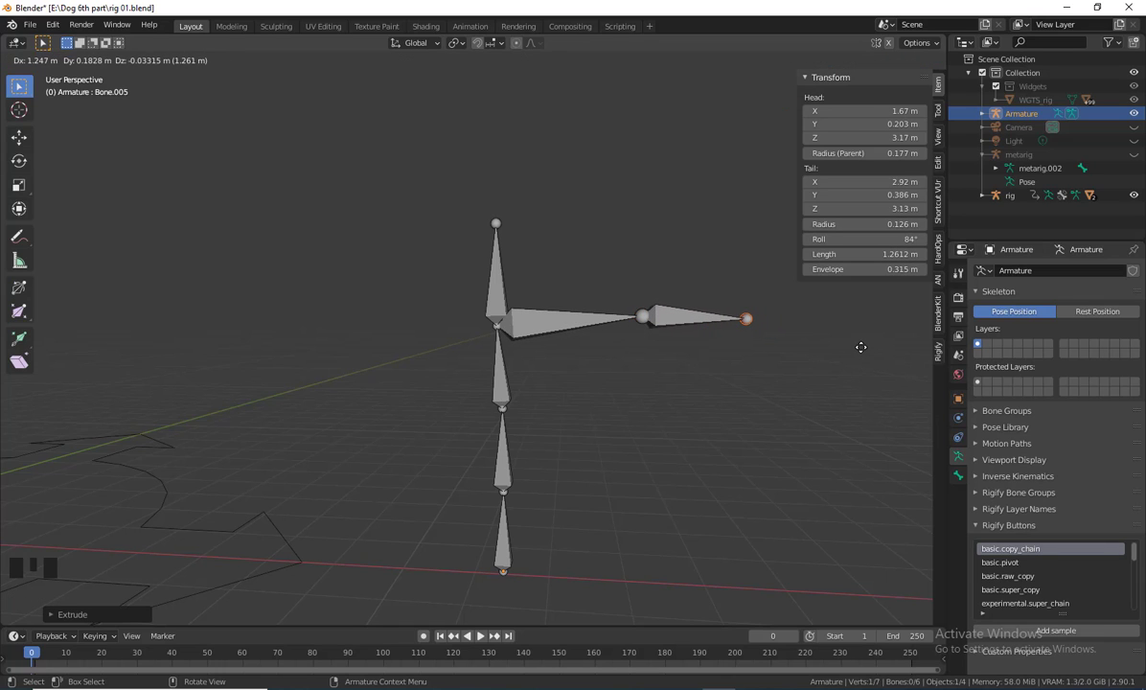
left_click(868, 345)
key("e")
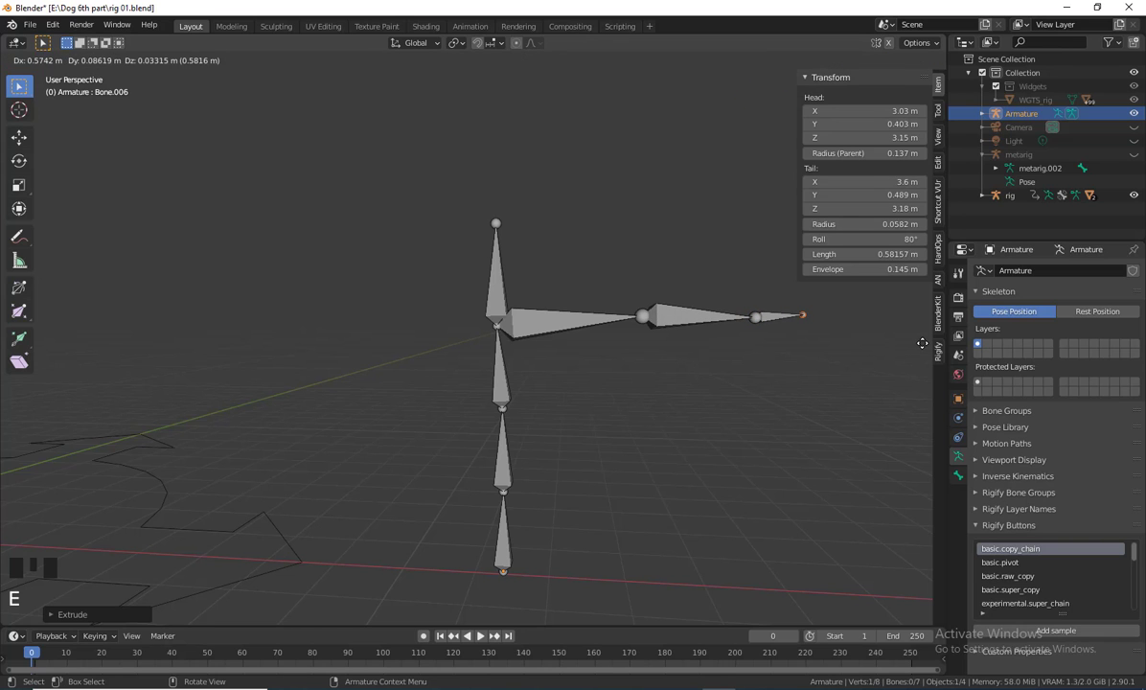
Place the extruded end bone of the horizontal chain at about 0.58 m long and switch the armature to Pose Mode
left_click(924, 343)
scroll(729, 379, "down", 2)
middle_click_drag(729, 379, 543, 490)
left_click(516, 479)
scroll(602, 632, "up", 2)
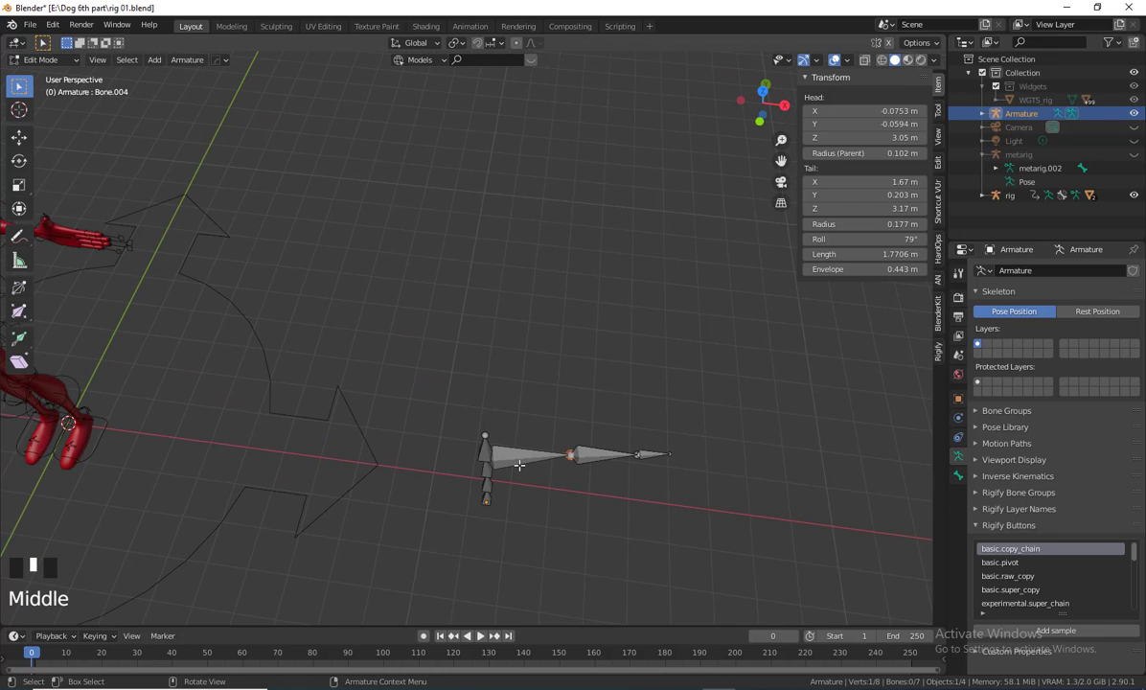
left_click(43, 59)
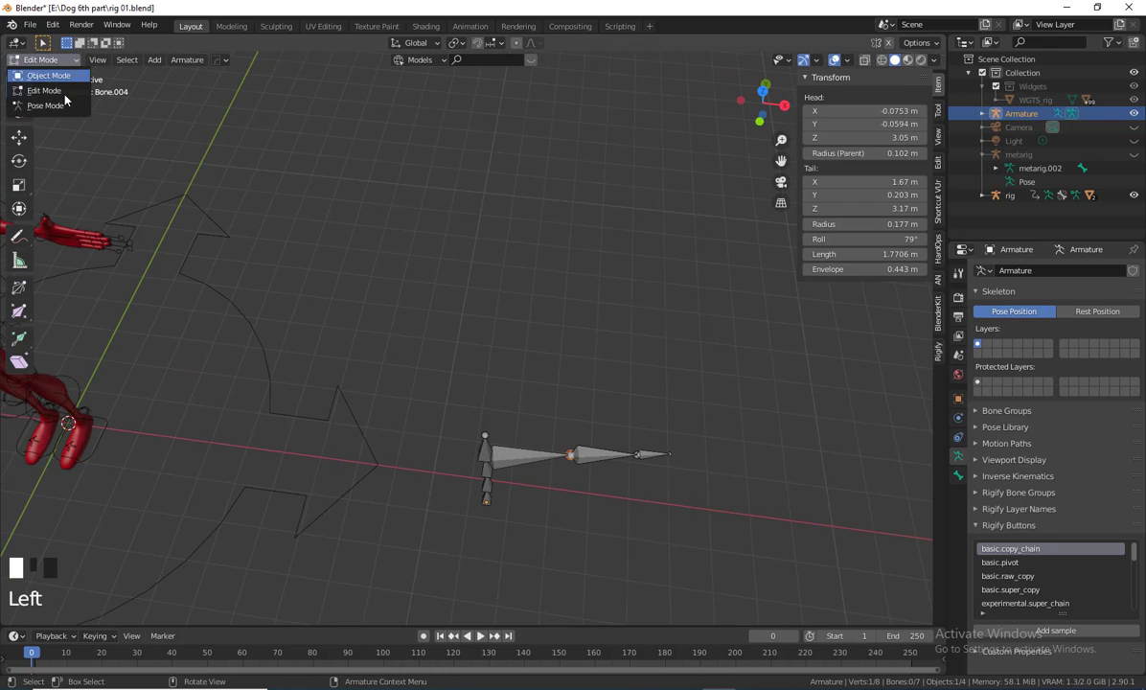
left_click(53, 102)
Try rotating the first bone of the horizontal chain to test how its child bones follow
left_click(484, 450)
middle_click_drag(484, 450, 604, 515)
key("r")
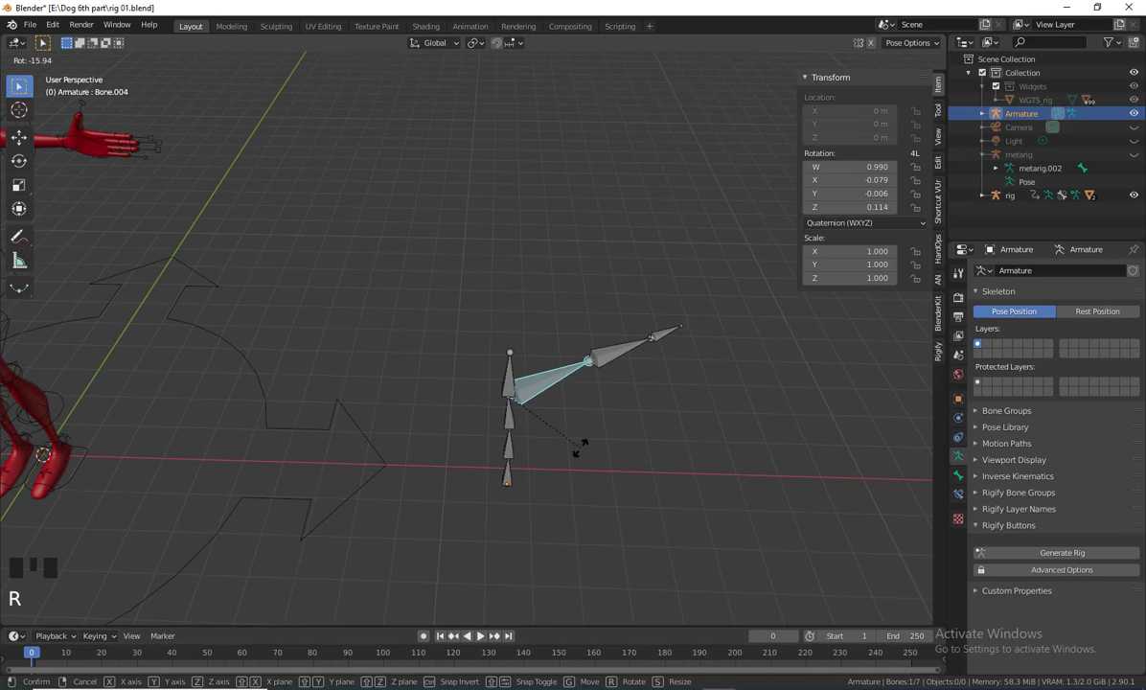
right_click(633, 538)
Try rotating the middle bone and the end bone of the horizontal chain, one at a time
left_click(621, 385)
middle_click_drag(691, 522, 687, 523)
key("r")
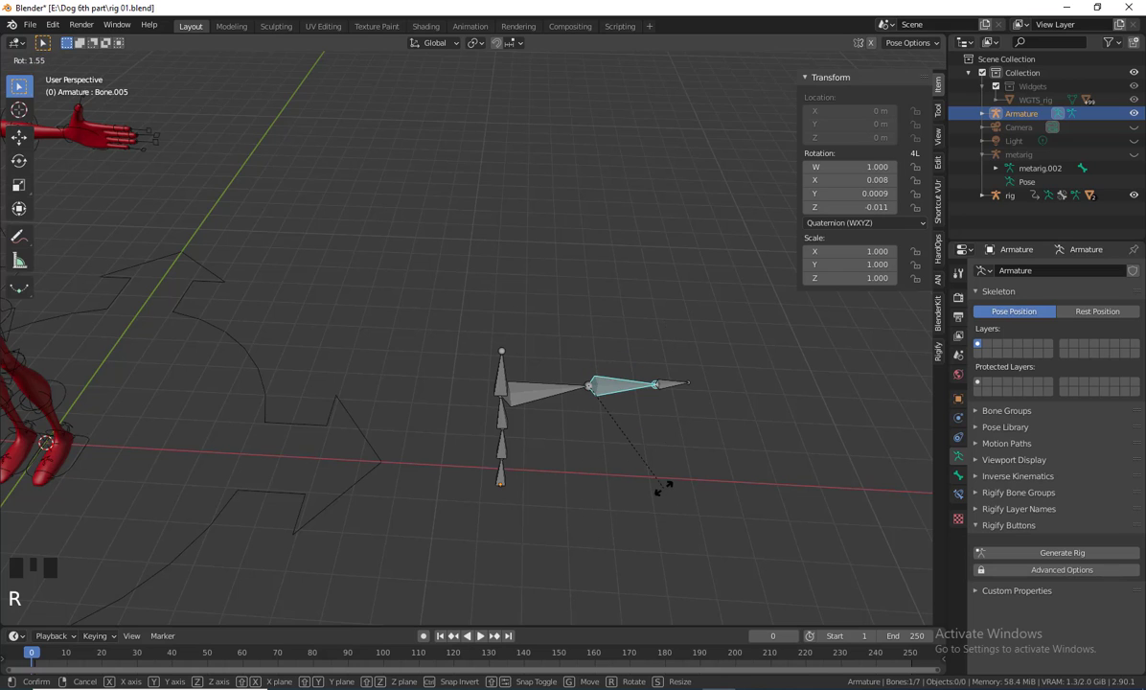
left_click(662, 555)
left_click(663, 388)
key("r")
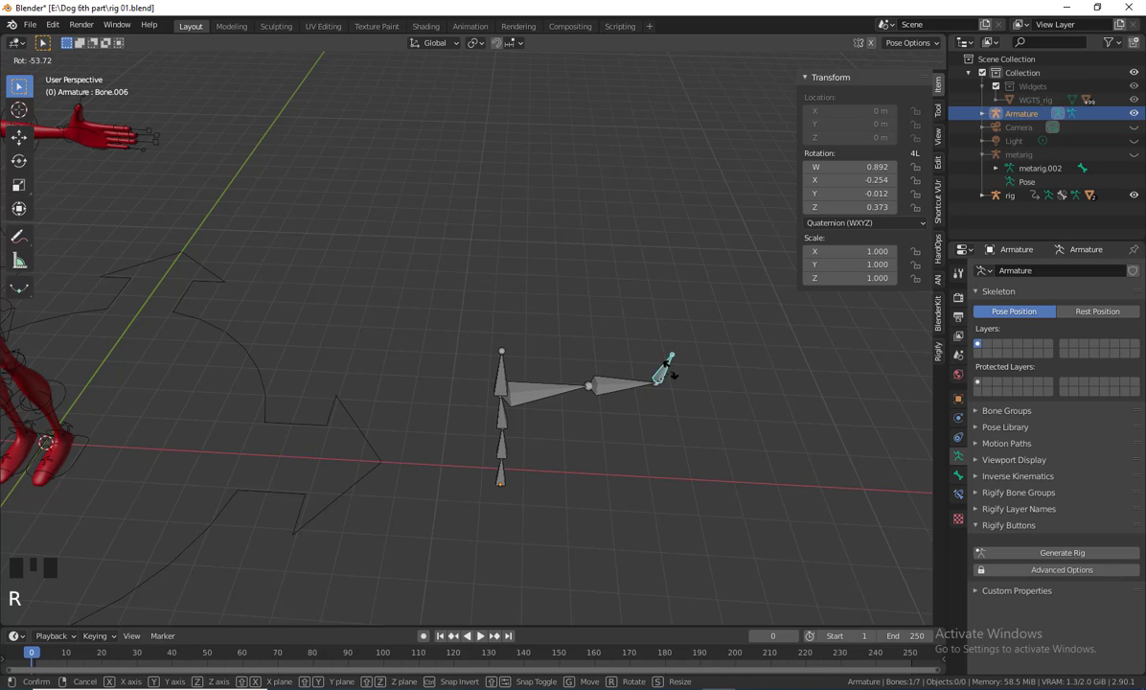
right_click(664, 528)
Select all bones of the separate test armature and delete the Armature object
middle_click_drag(664, 528, 620, 487)
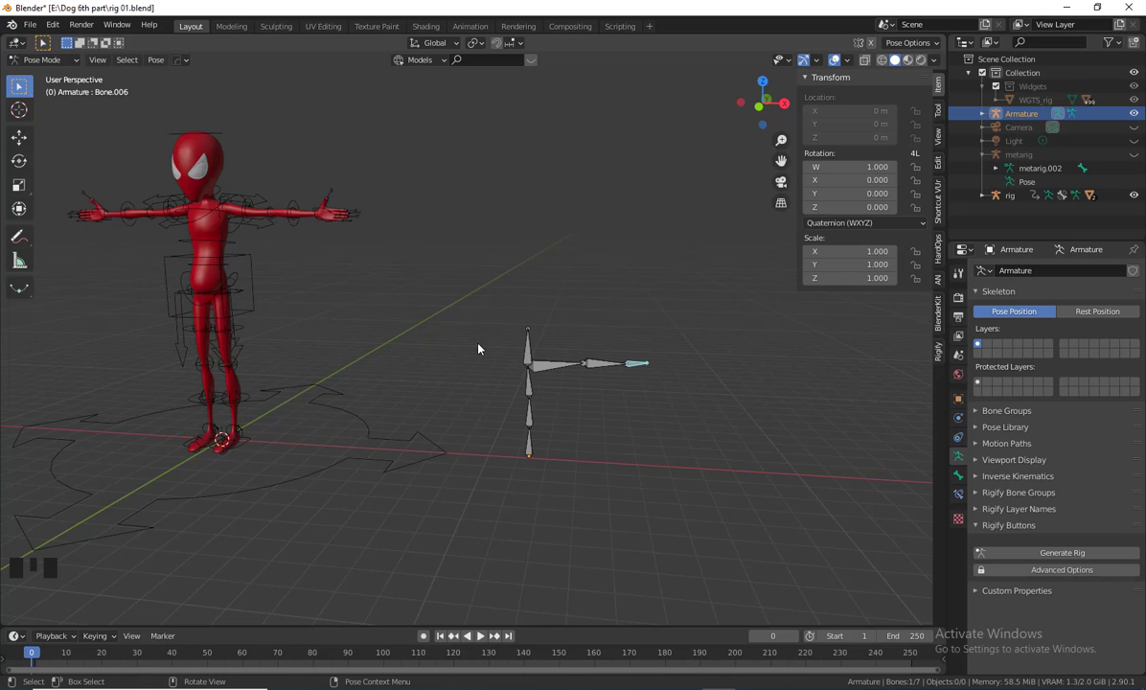
left_click_drag(473, 280, 713, 494)
middle_click_drag(712, 494, 891, 300)
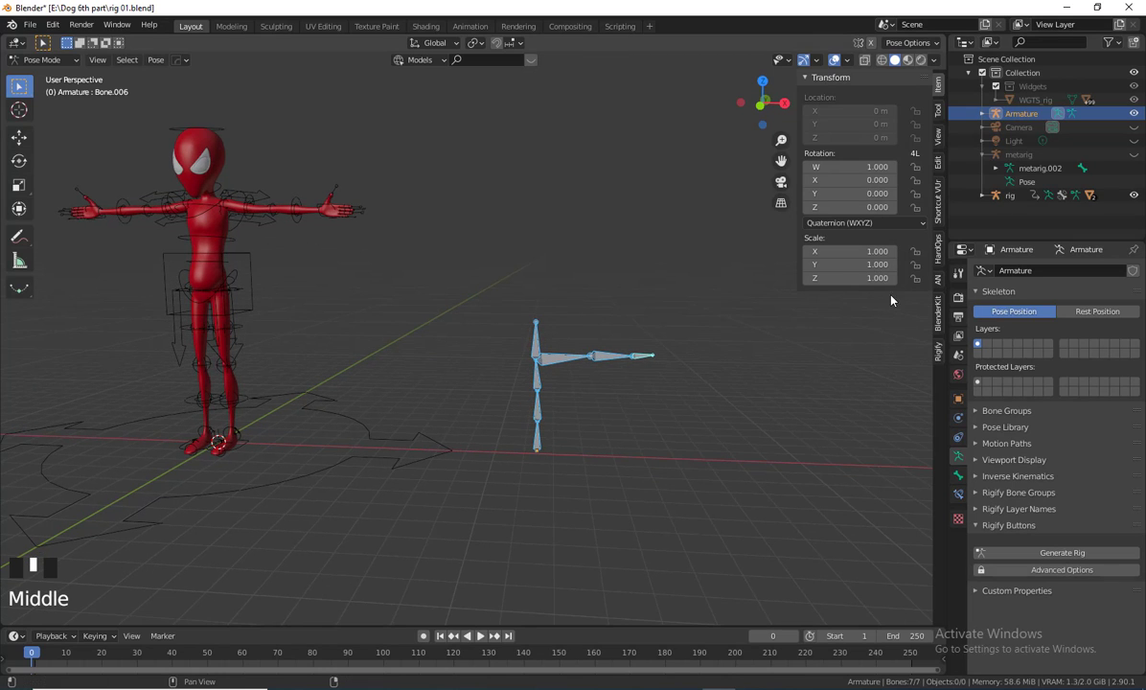
left_click(1023, 114)
key("Delete")
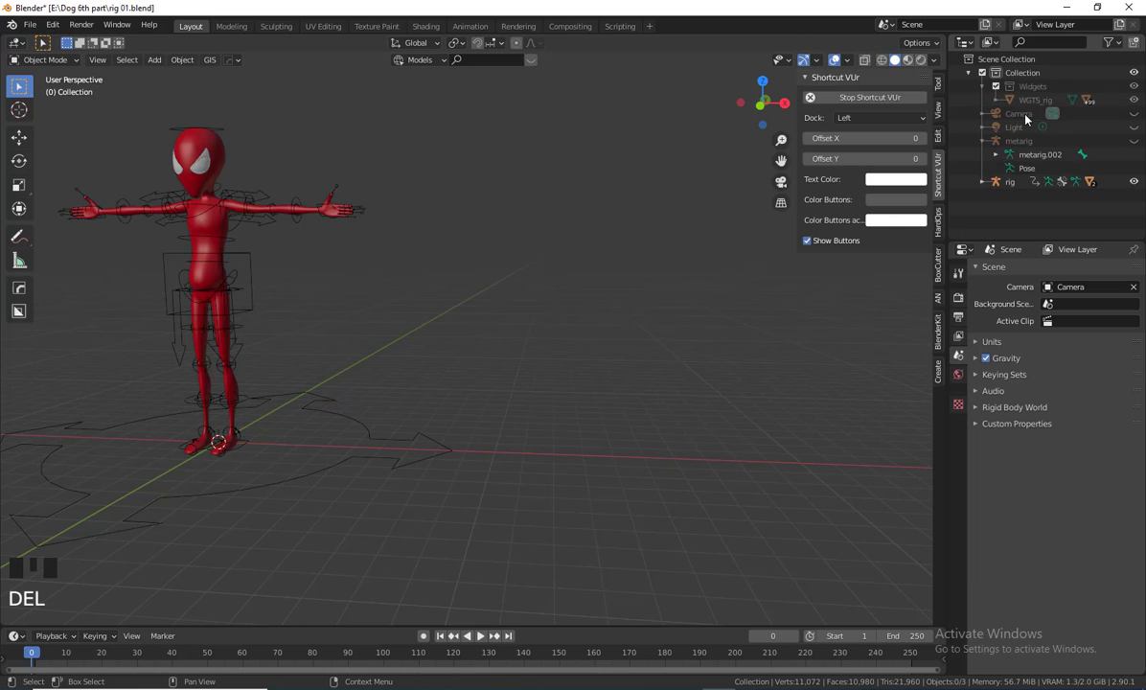
Unhide the metarig on the red character
middle_click_drag(375, 310, 606, 383, "shift")
scroll(663, 328, "up", 2)
middle_click_drag(663, 328, 584, 420, "shift")
scroll(621, 426, "up", 2)
middle_click_drag(343, 322, 386, 322, "shift")
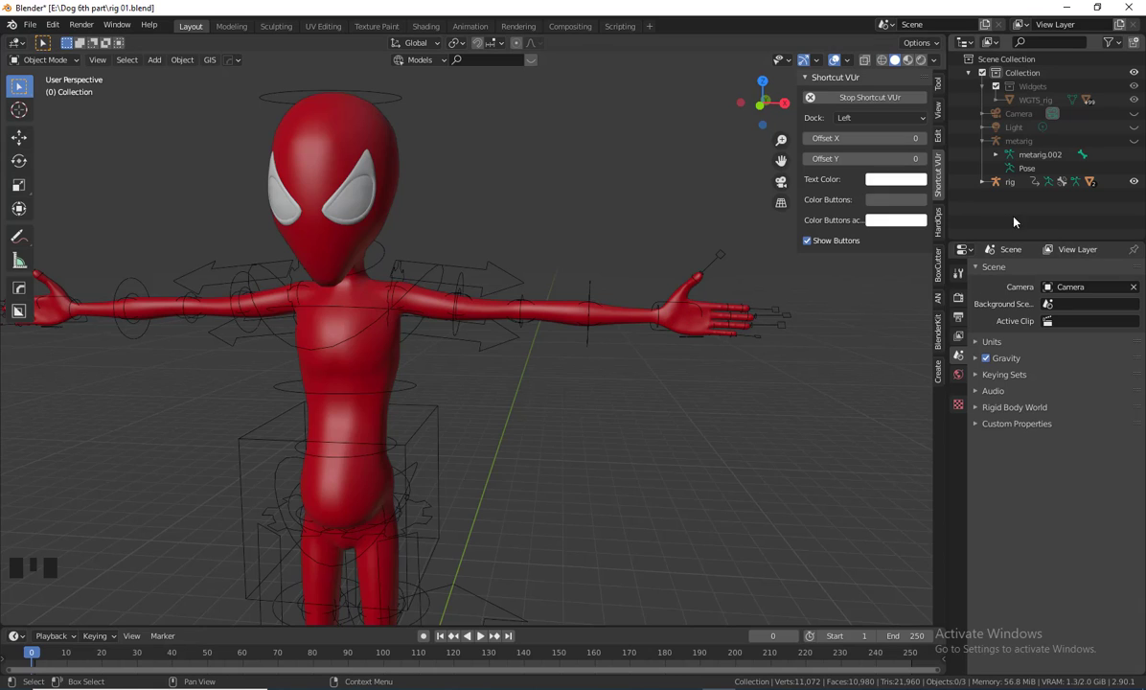
left_click(1133, 141)
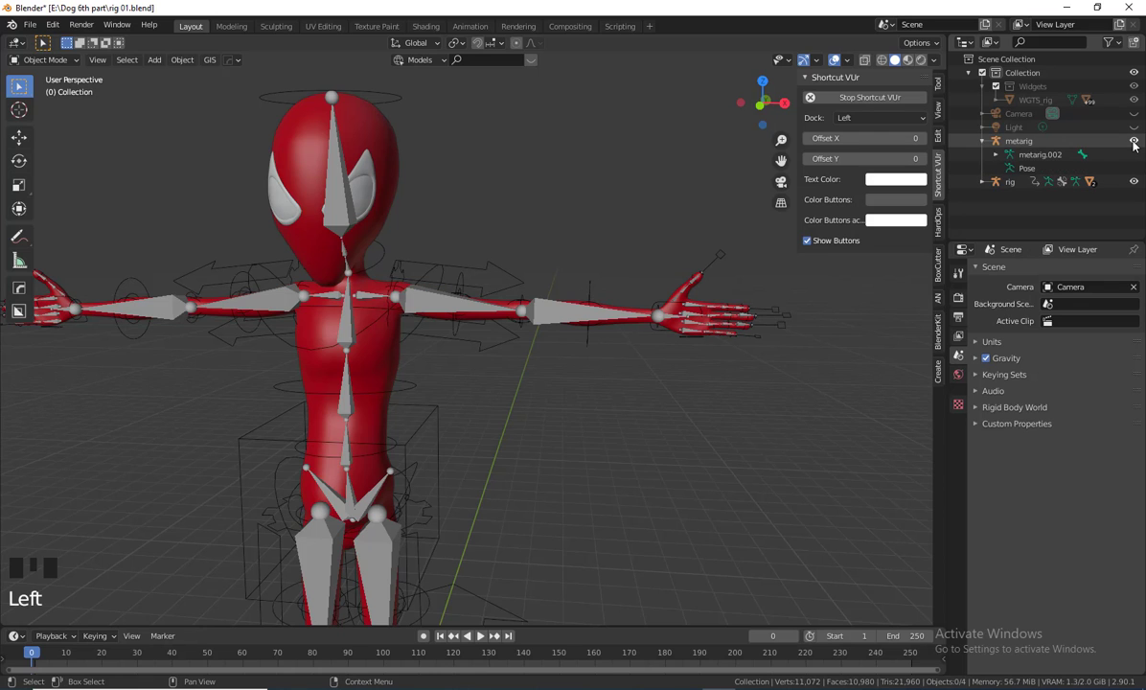
Select the metarig and switch it to Pose Mode
middle_click_drag(545, 383, 451, 380)
left_click(470, 333)
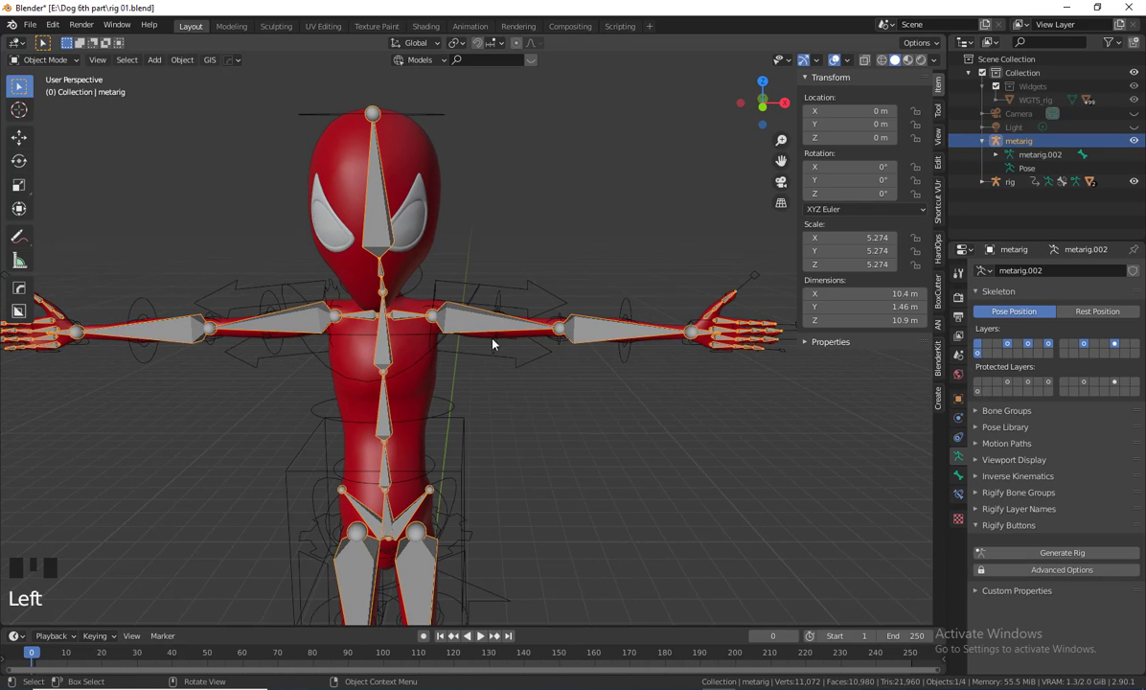
middle_click_drag(483, 340, 460, 341)
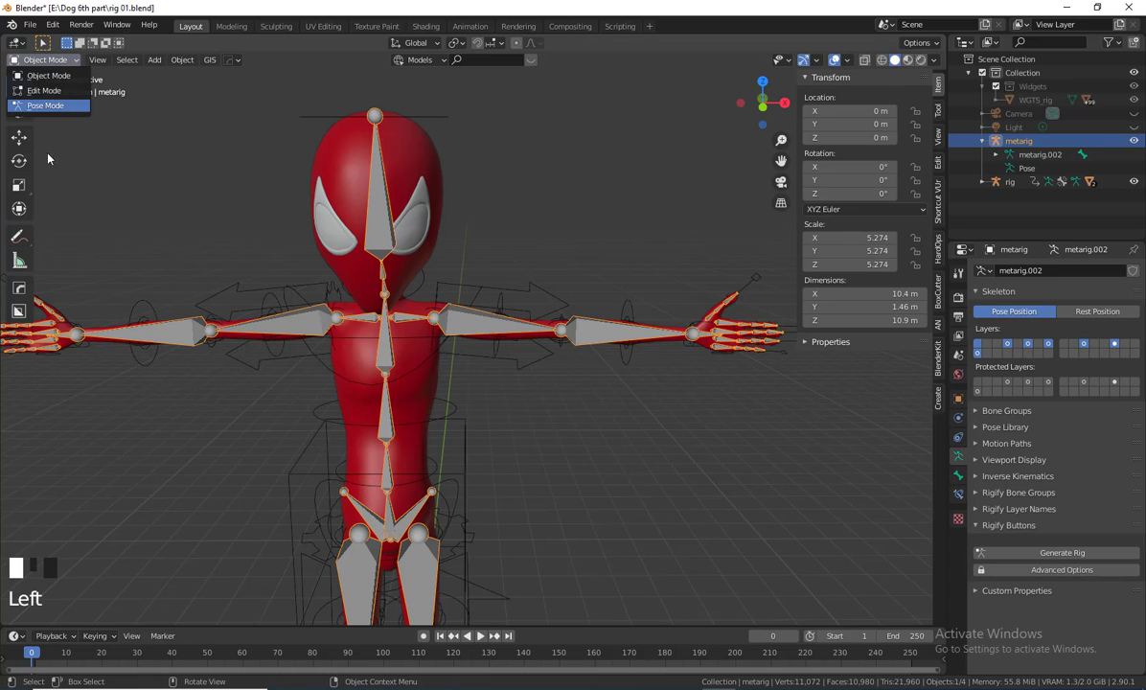
left_click(48, 106)
Try rotating the metarig's upper_arm.L bone to test how the rest of the arm follows
left_click(469, 324)
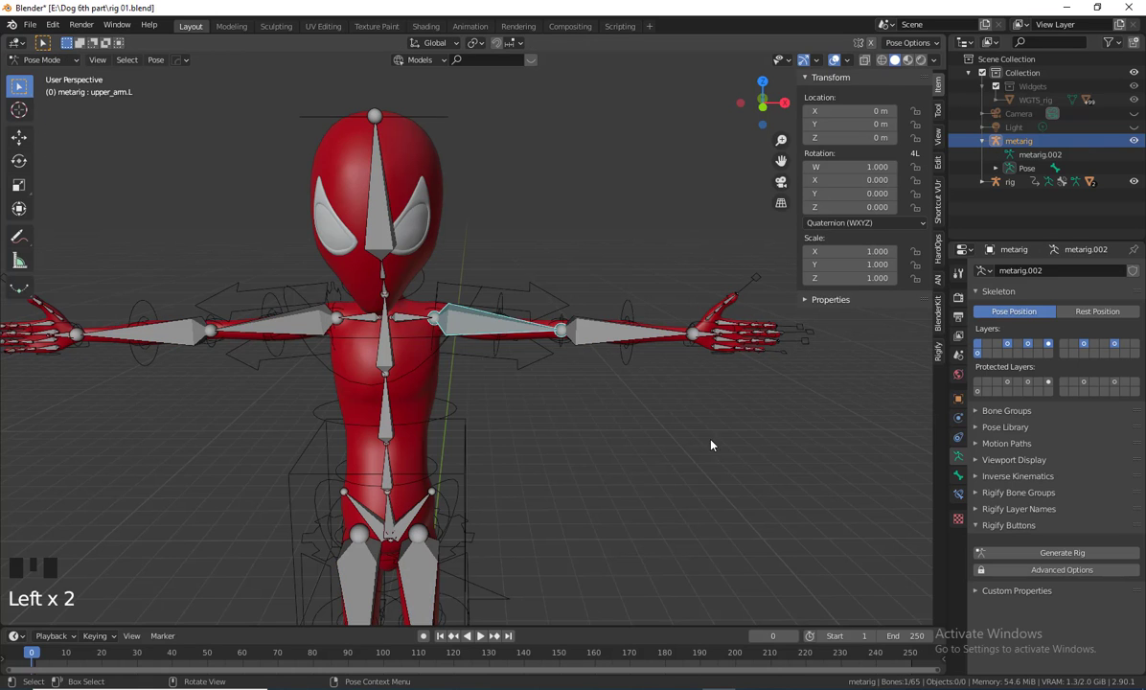
middle_click_drag(662, 410, 675, 335)
middle_click_drag(755, 342, 684, 440)
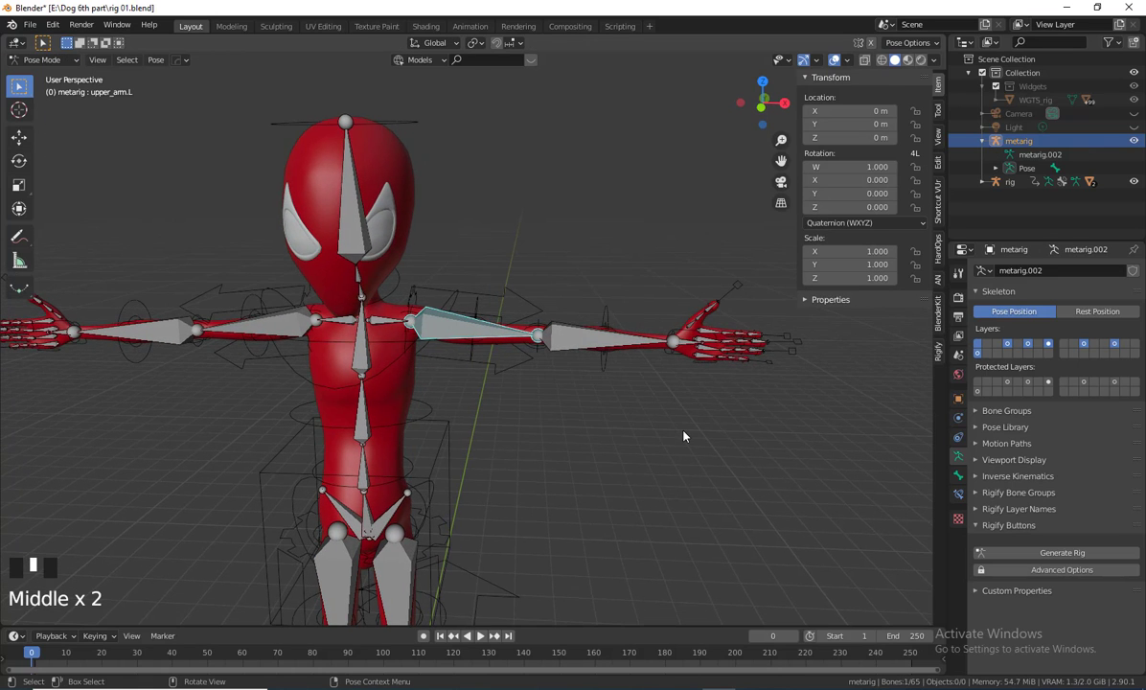
key("r")
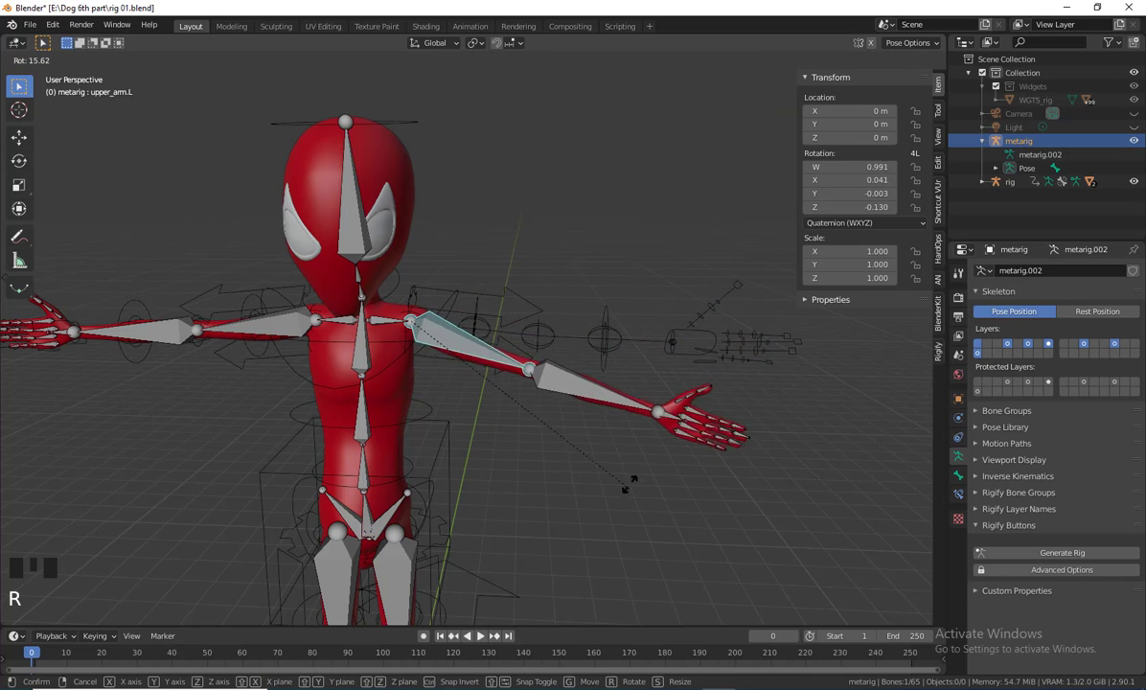
right_click(636, 430)
Try rotating the metarig's forearm.L and hand.L bones, one at a time
left_click(541, 325)
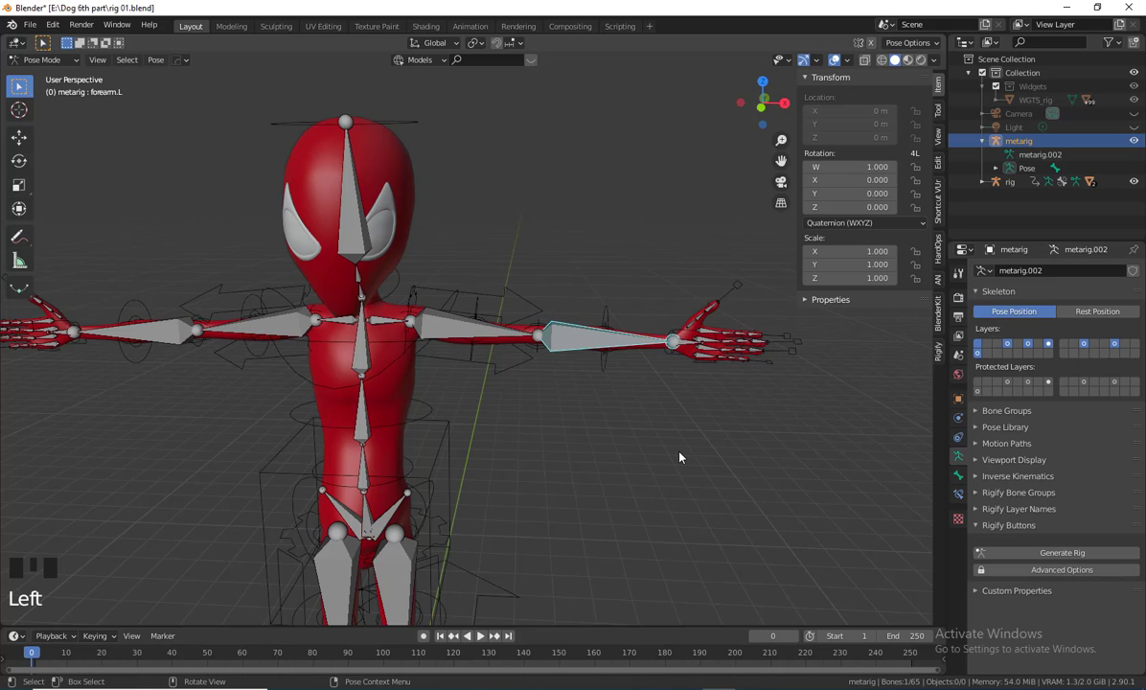
key("r")
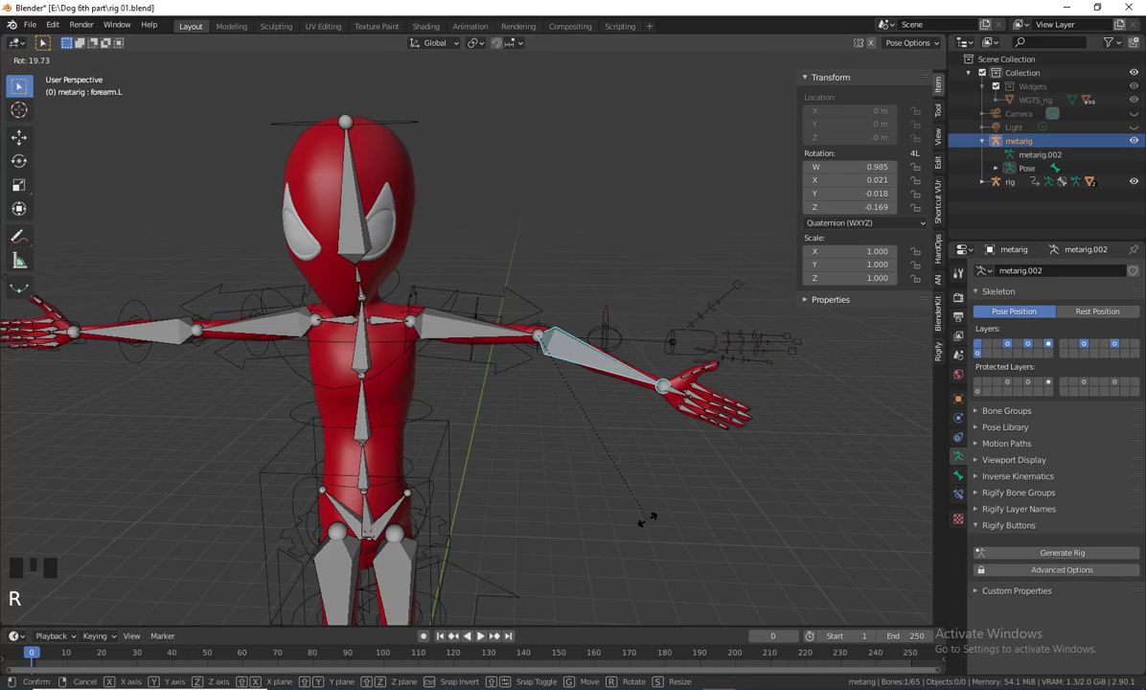
right_click(658, 457)
left_click(673, 344)
key("r")
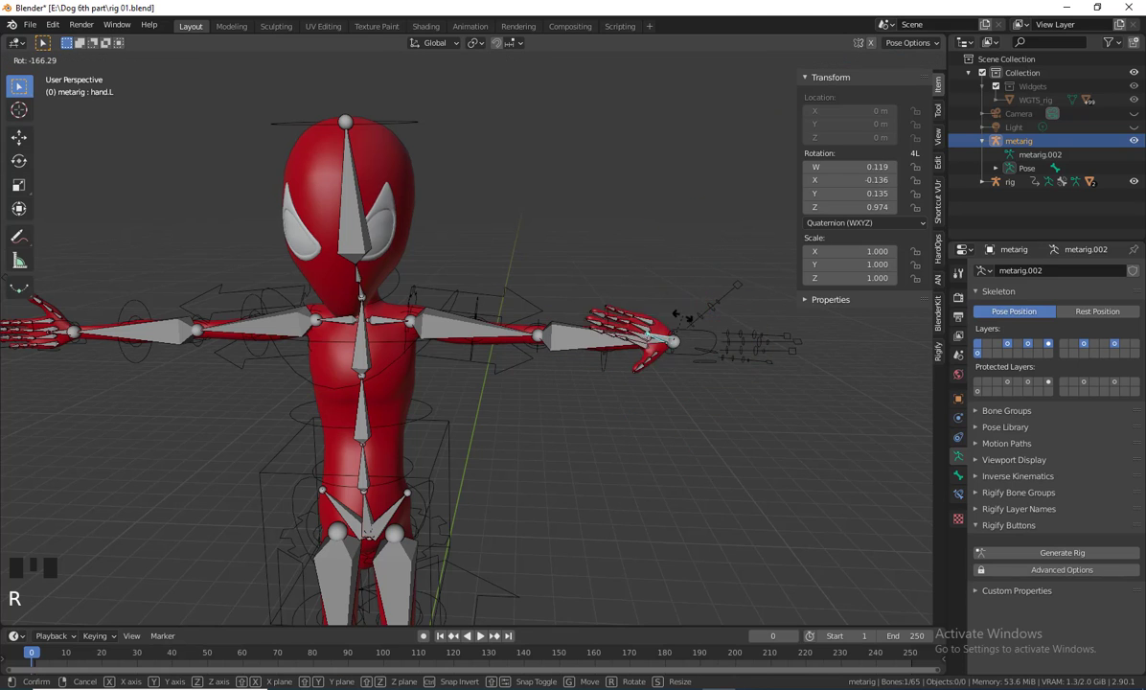
right_click(691, 367)
Hide the metarig so only the generated rig's controls show on the character
middle_click_drag(667, 464, 676, 450)
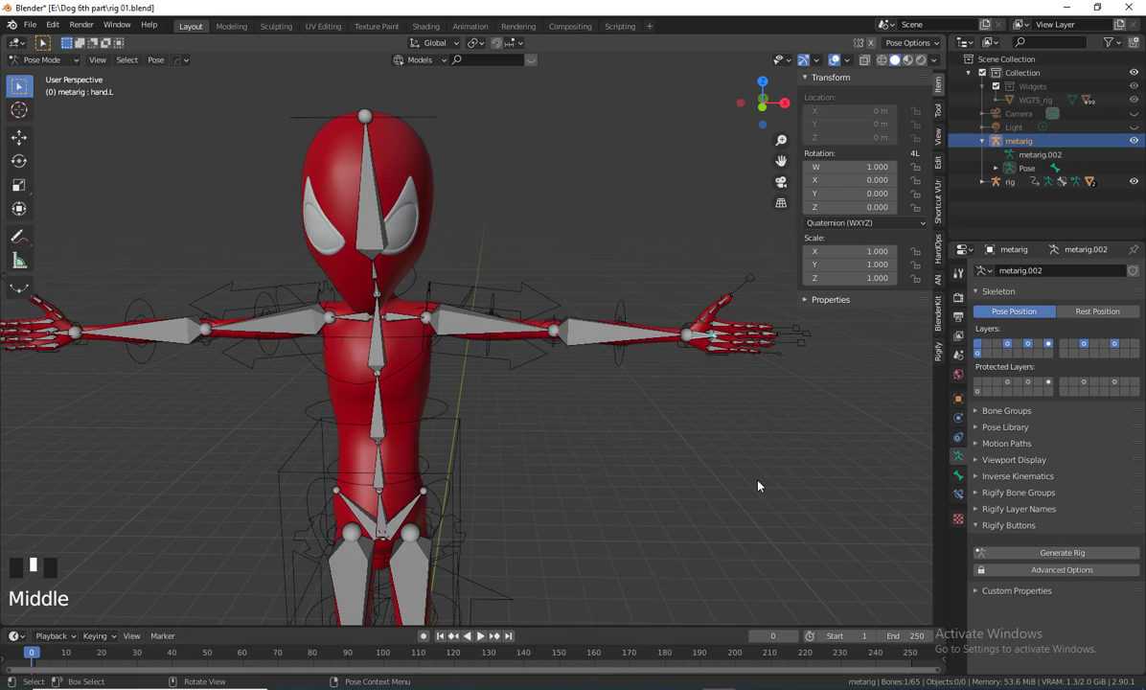
scroll(683, 488, "down", 4)
middle_click_drag(578, 518, 785, 440, "shift")
left_click(1133, 140)
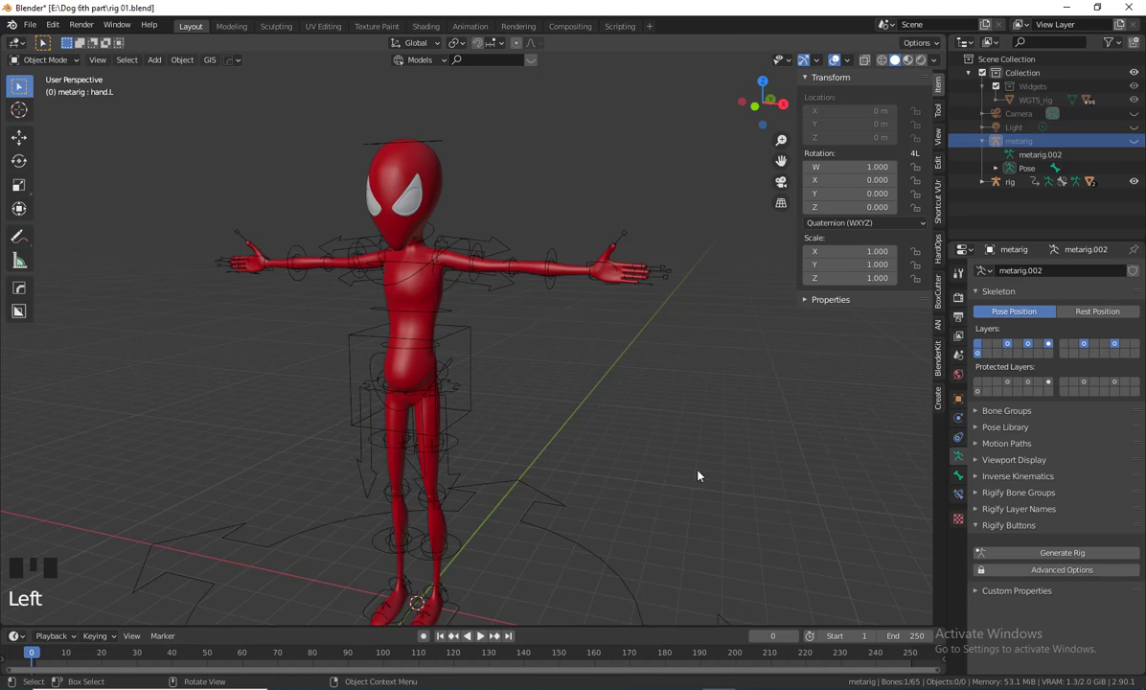
Box-select the generated rig around the character
middle_click_drag(698, 475, 515, 251)
middle_click_drag(644, 506, 680, 499, "shift")
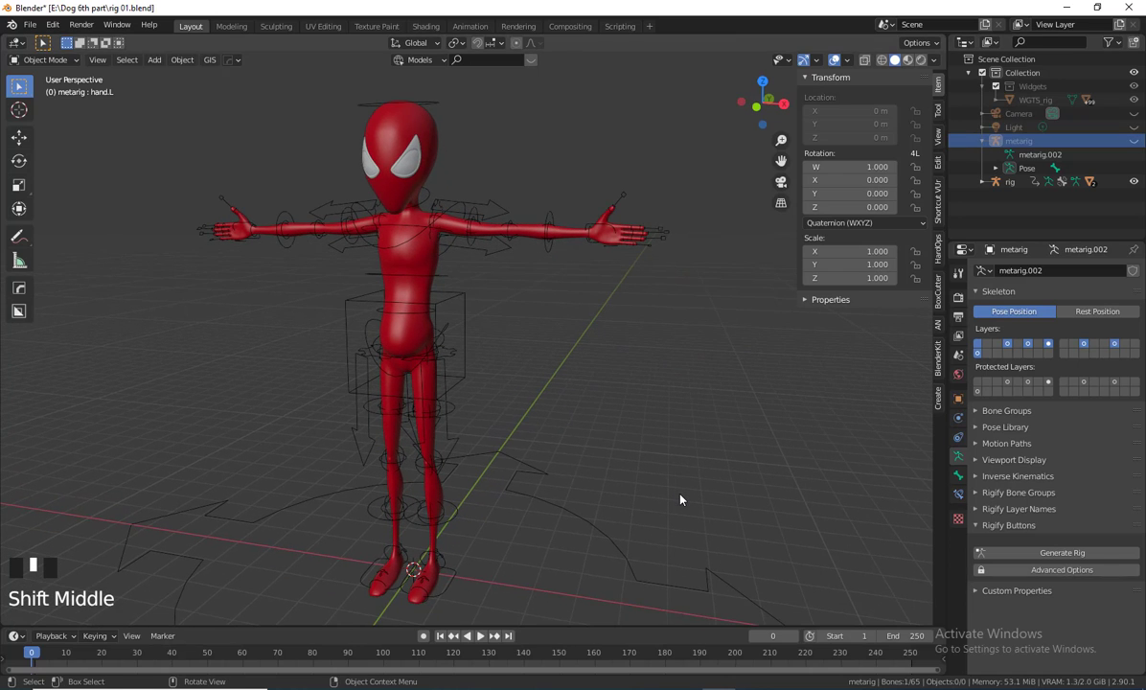
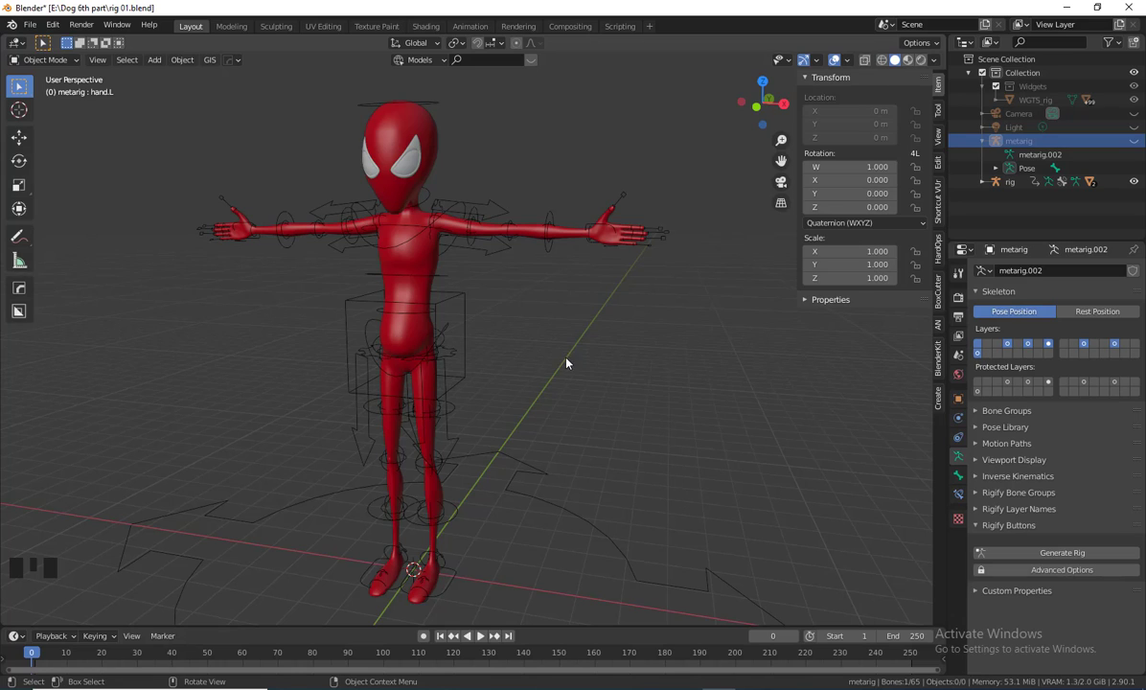
middle_click_drag(611, 324, 621, 451, "shift")
scroll(561, 515, "down", 2)
middle_click_drag(559, 515, 542, 458)
scroll(573, 477, "up", 2)
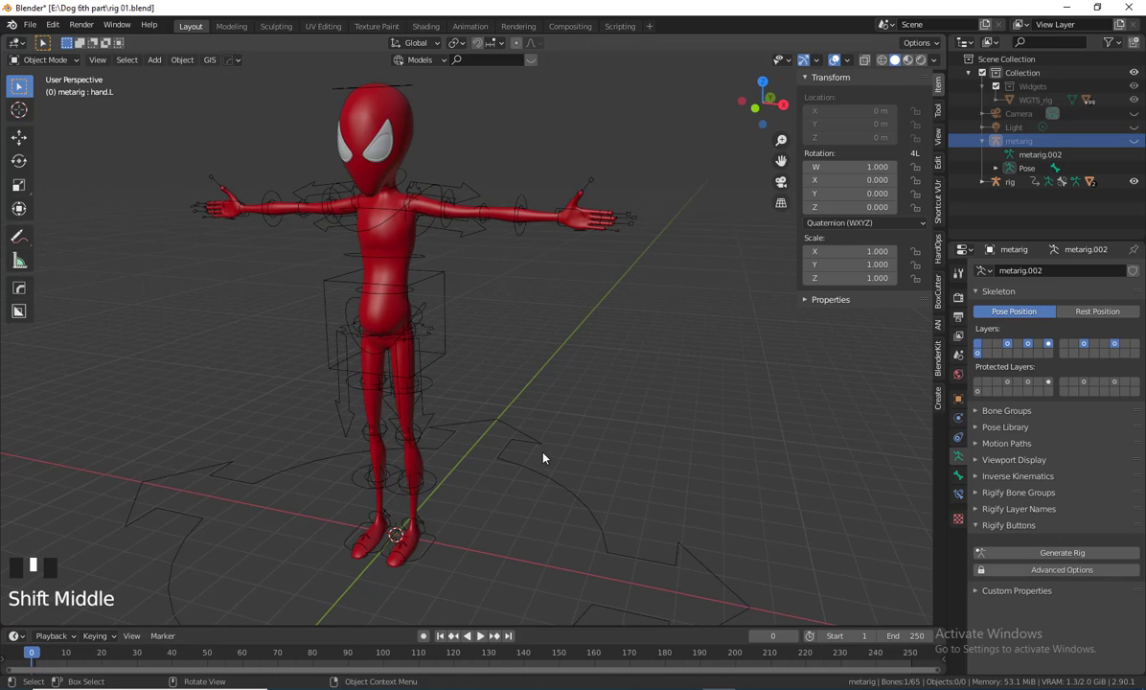
left_click_drag(593, 404, 535, 613)
scroll(603, 539, "down", 2)
middle_click_drag(603, 539, 602, 514, "shift")
Make the generated rig the active object so its modes and rig layers are available
left_click(60, 61)
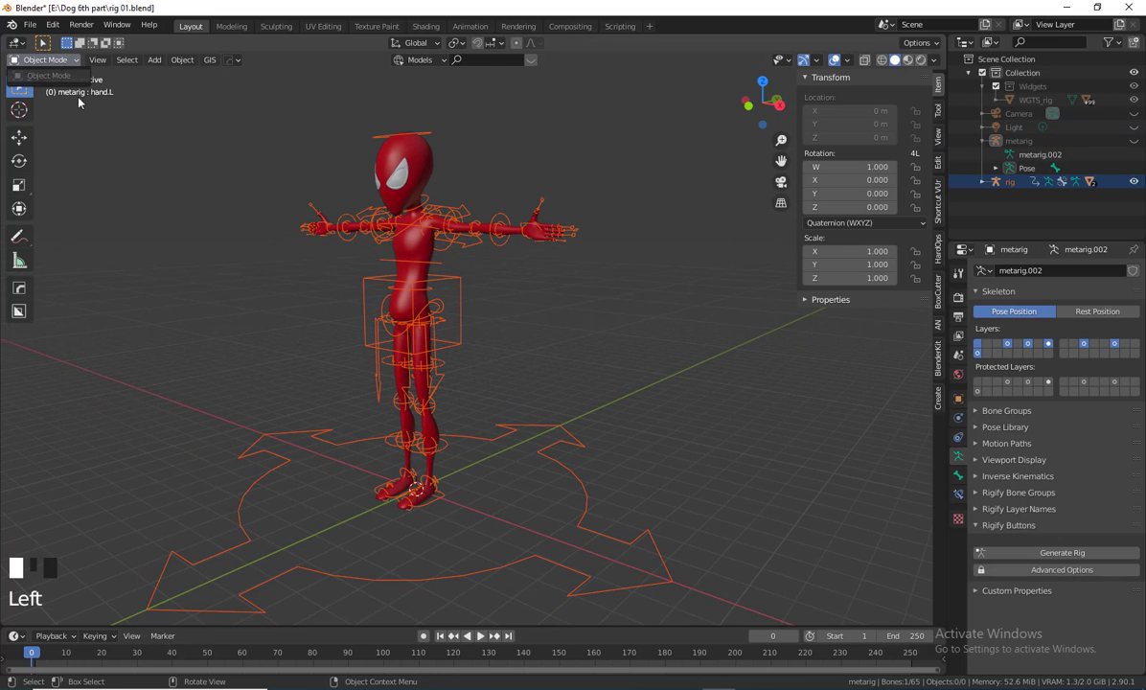
middle_click_drag(601, 368, 637, 379)
left_click(565, 473)
left_click(555, 507)
middle_click_drag(555, 506, 591, 501)
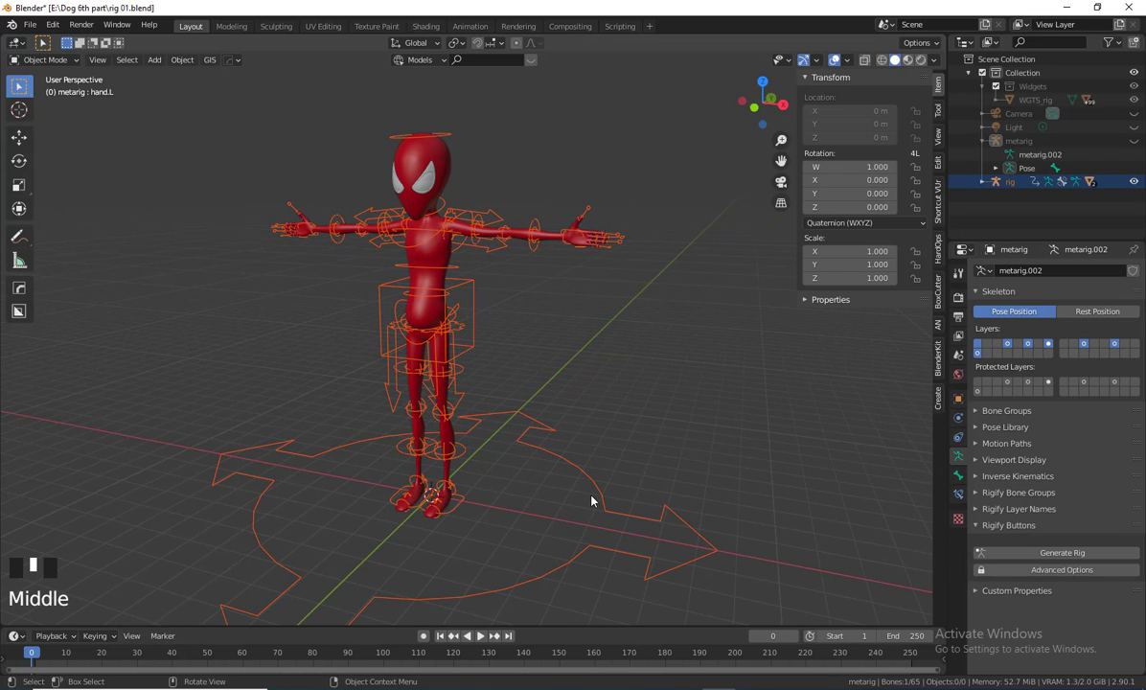
left_click(593, 491)
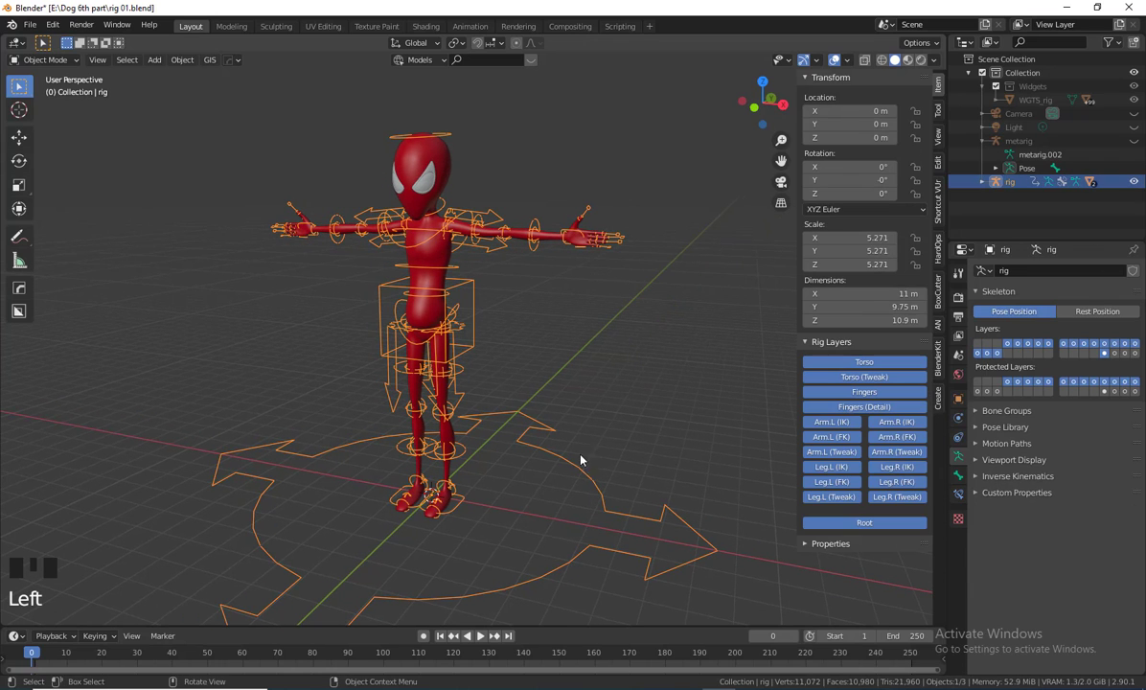
Switch the generated rig to Pose Mode
scroll(579, 441, "down", 1)
middle_click_drag(578, 423, 565, 408, "shift")
left_click(44, 59)
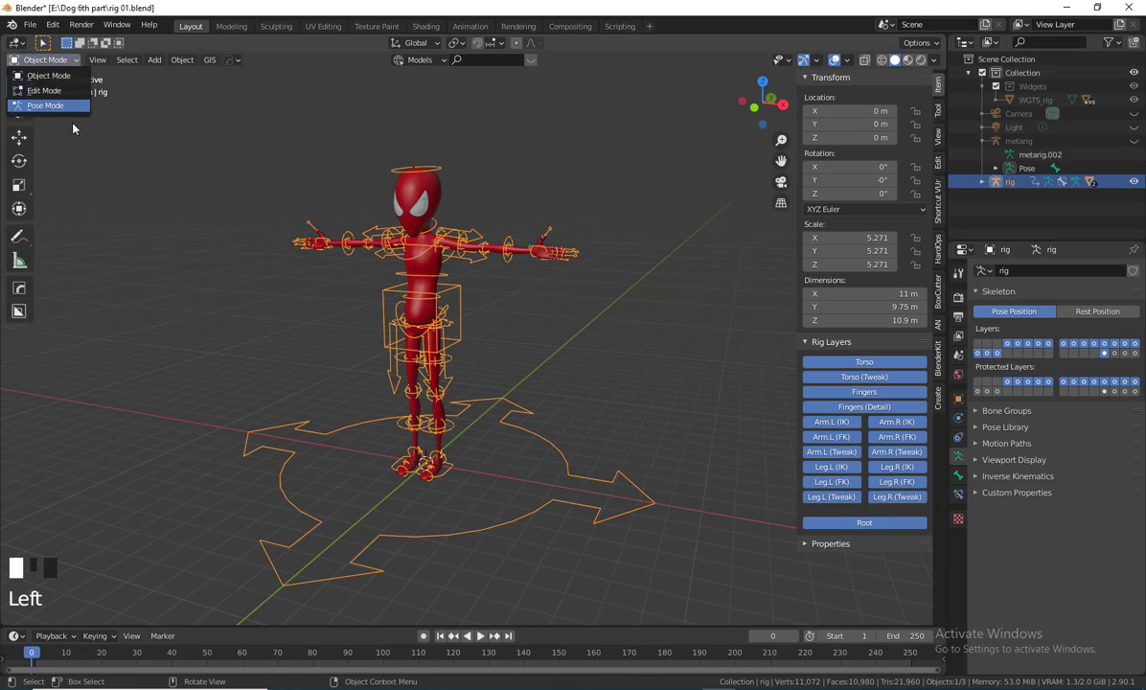
left_click(45, 105)
Turn off the Tweak rig layers for both legs, both arms and the torso
middle_click_drag(657, 396, 633, 411, "shift")
middle_click_drag(568, 400, 595, 406, "shift")
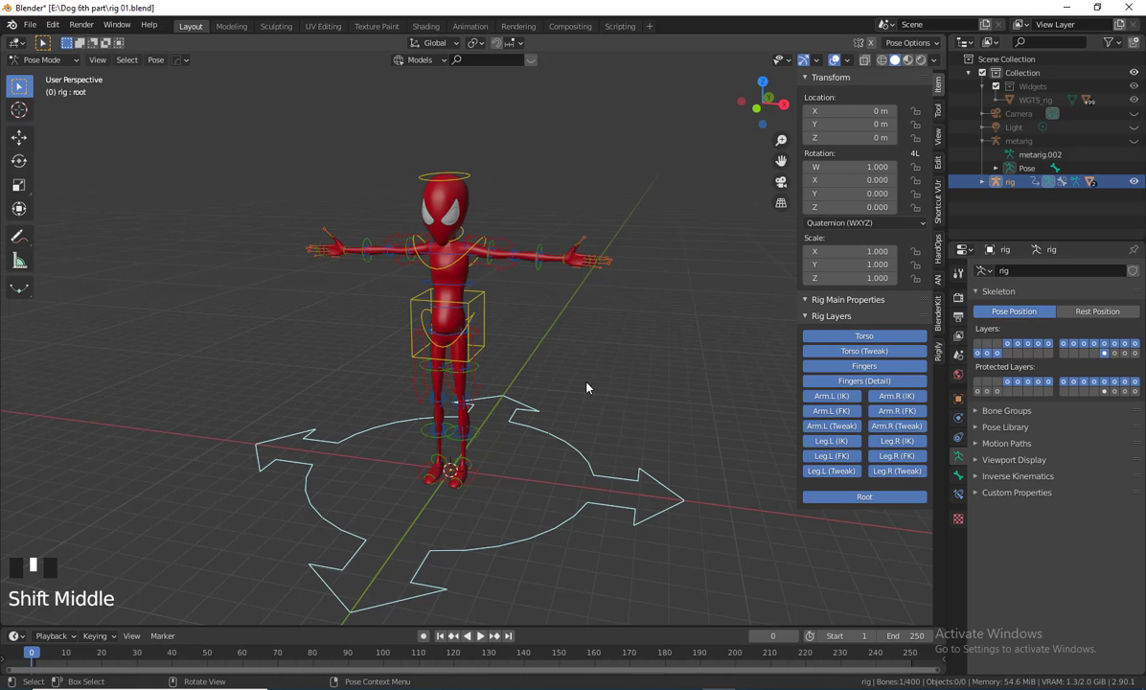
scroll(579, 396, "up", 2)
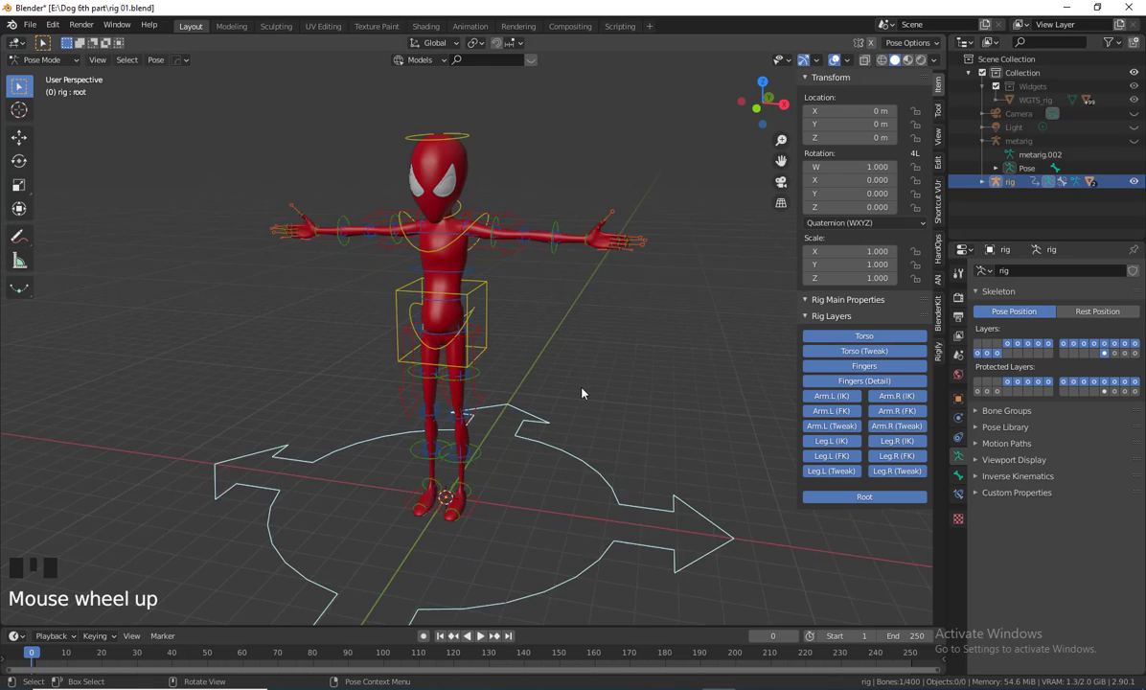
middle_click_drag(581, 401, 525, 445)
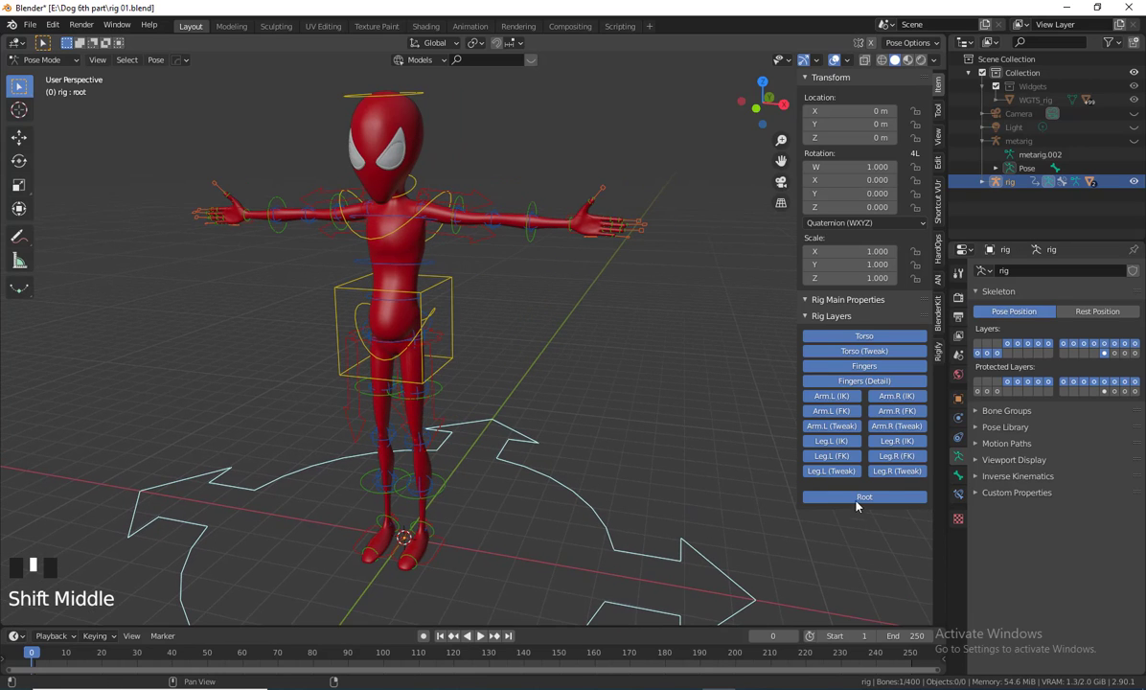
left_click(843, 469)
left_click(891, 470)
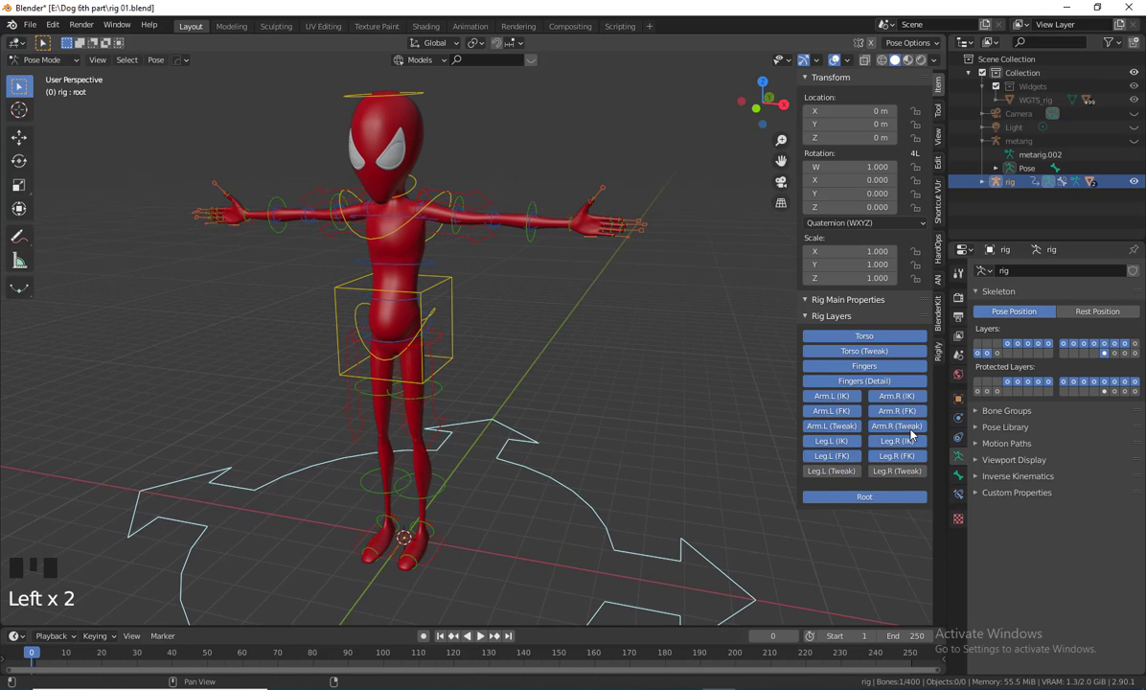
left_click(909, 428)
left_click(830, 425)
left_click(864, 351)
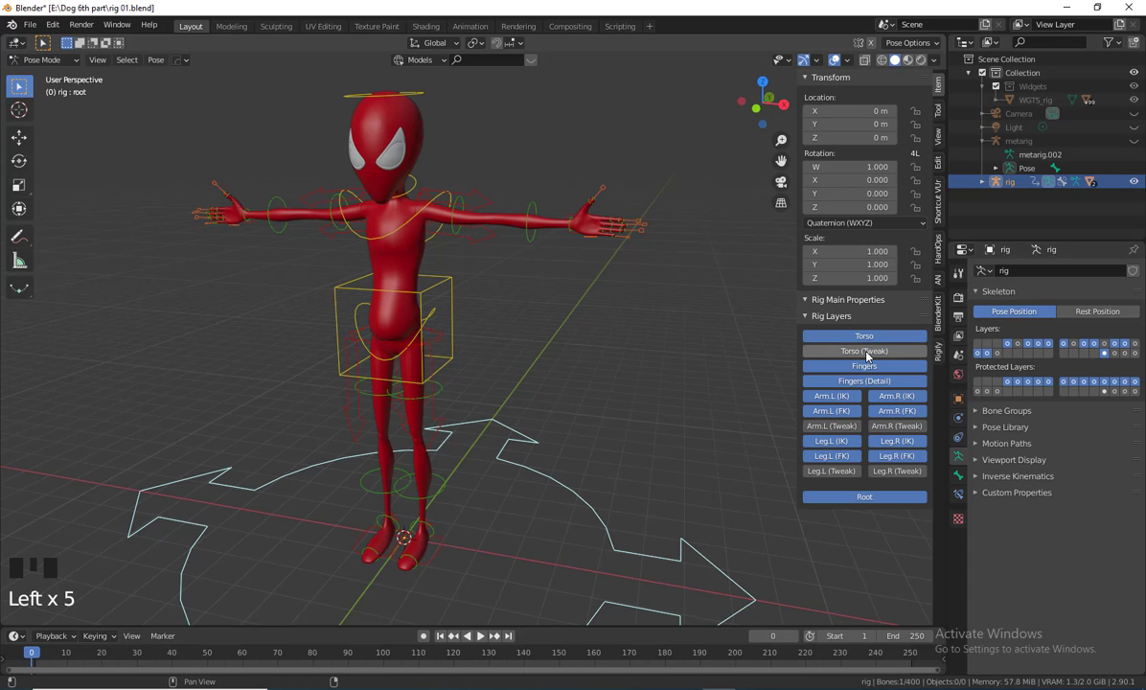
middle_click_drag(575, 460, 507, 447)
scroll(478, 511, "down", 2)
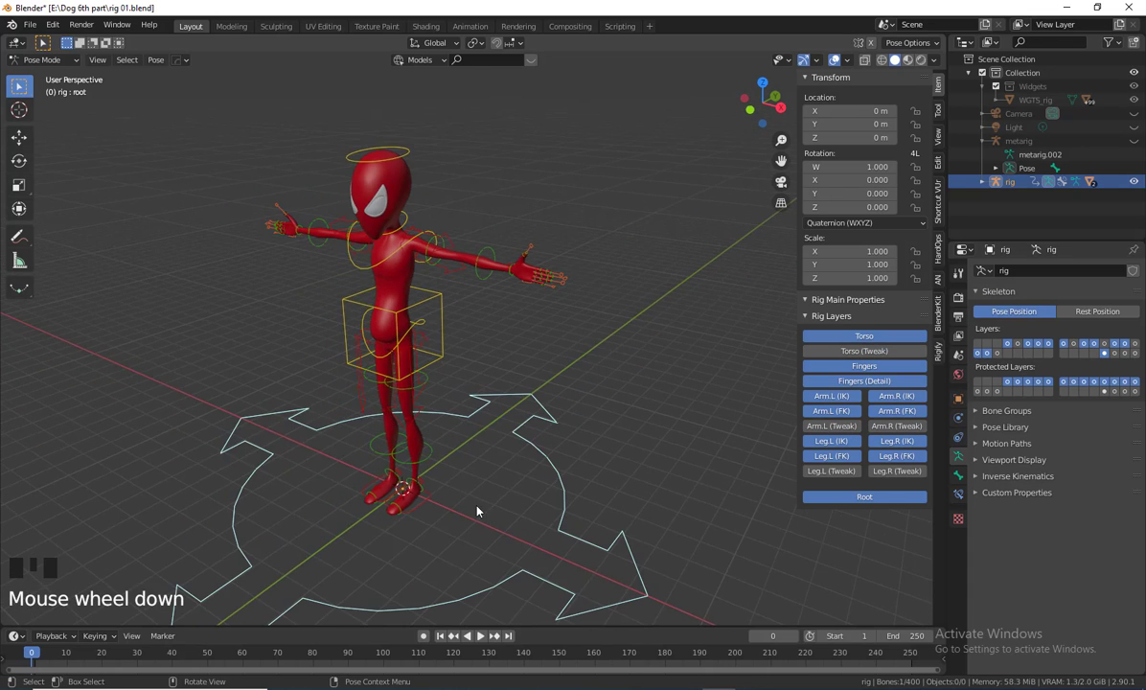
middle_click_drag(478, 512, 546, 546, "shift")
scroll(465, 407, "up", 2)
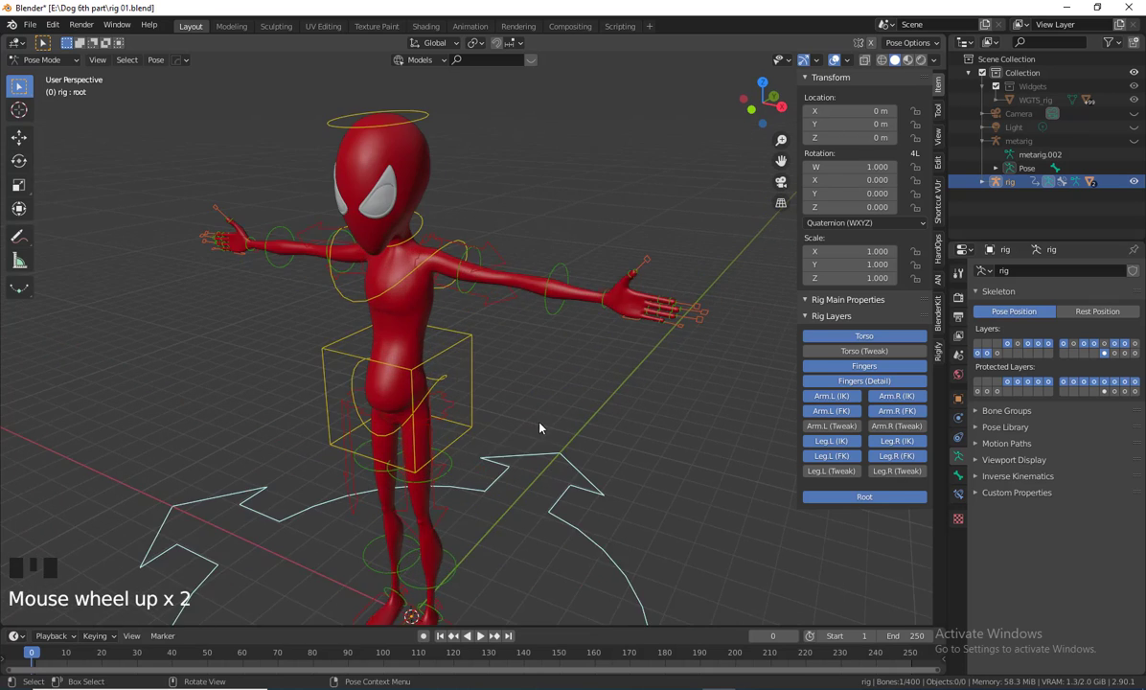
middle_click_drag(540, 428, 515, 479, "shift")
scroll(504, 455, "up", 1)
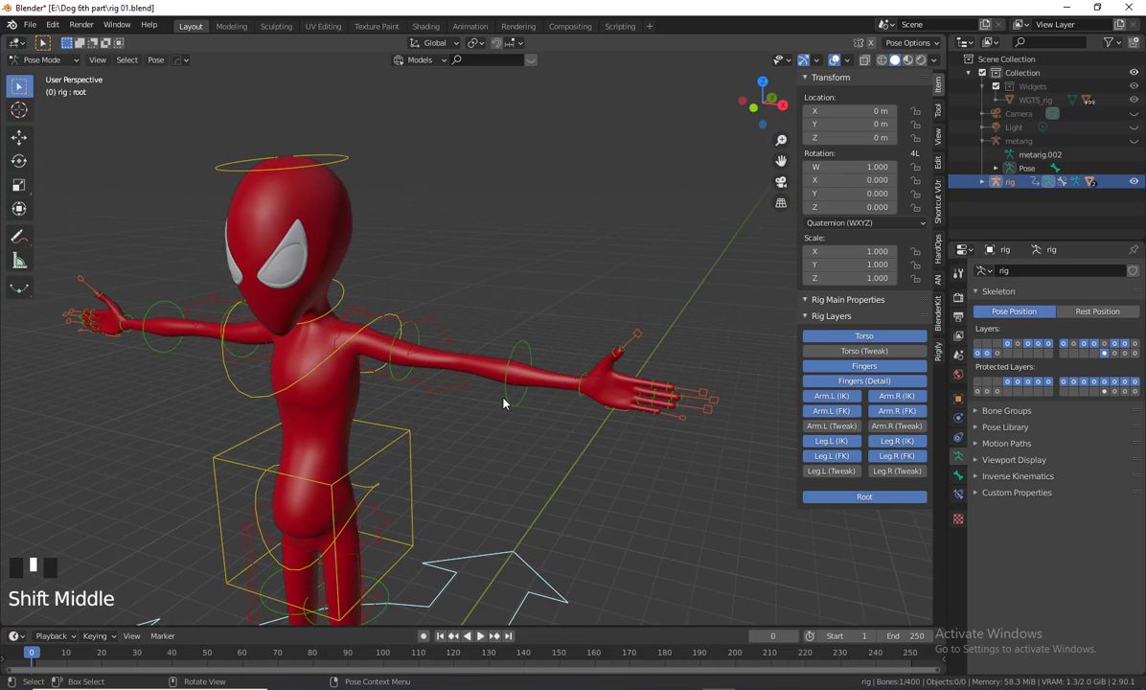
Turn off the Fingers rig layer to hide the main finger controls
middle_click_drag(402, 454, 419, 455)
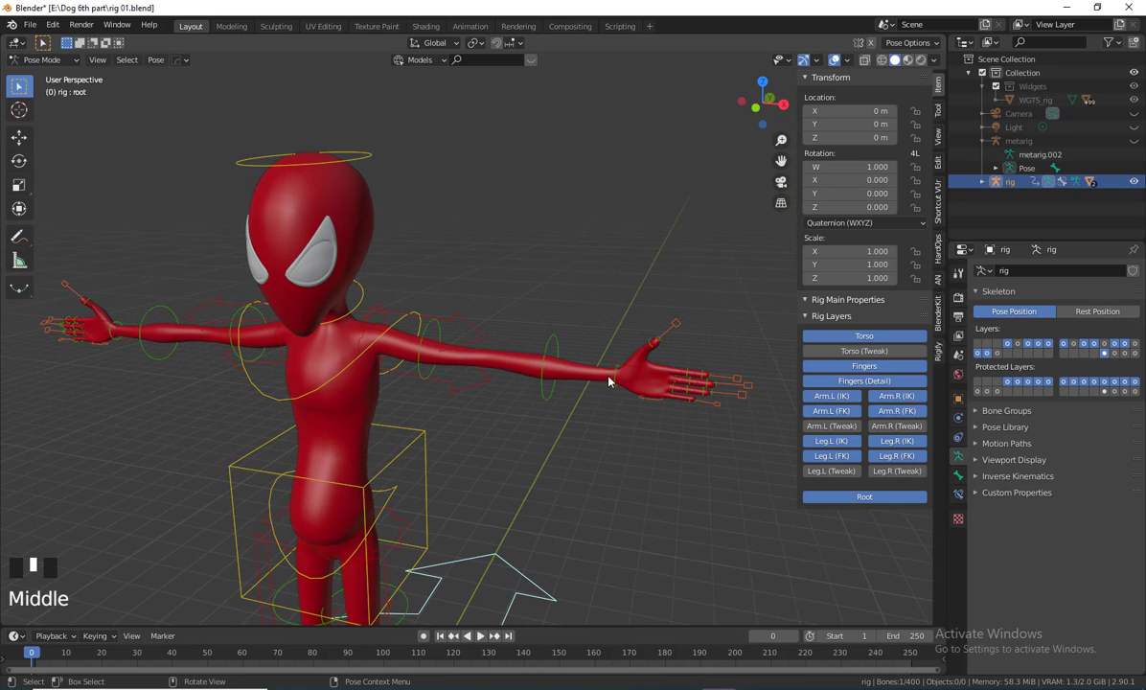
scroll(340, 510, "down", 3)
middle_click_drag(496, 502, 457, 410, "shift")
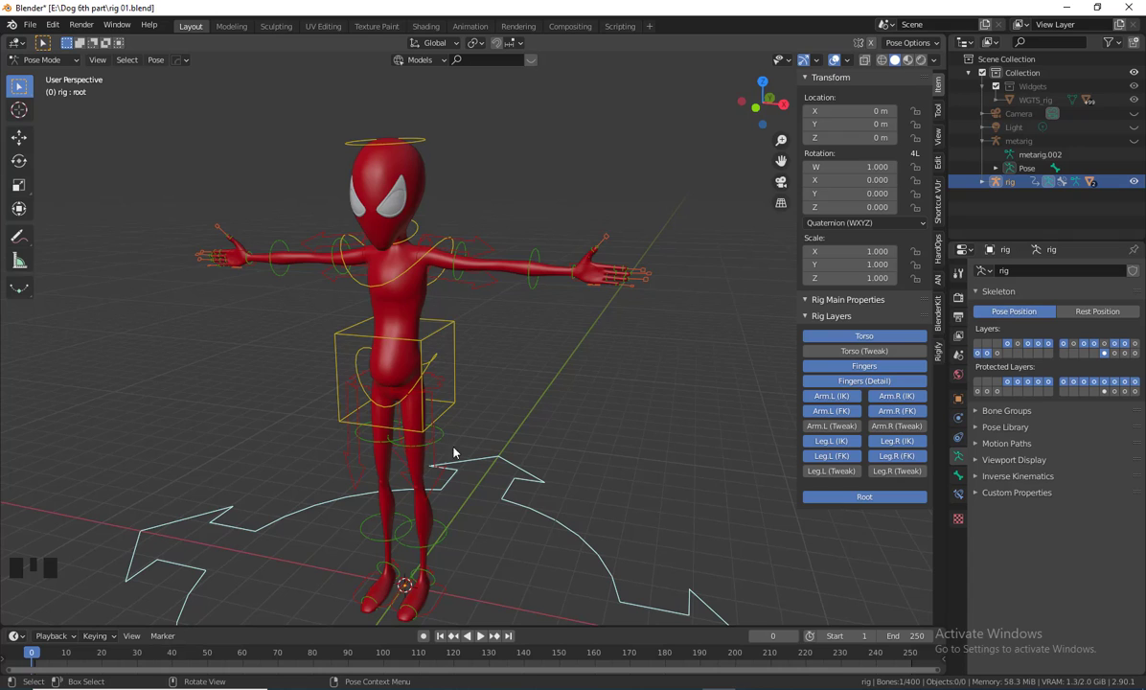
middle_click_drag(454, 452, 422, 340, "shift")
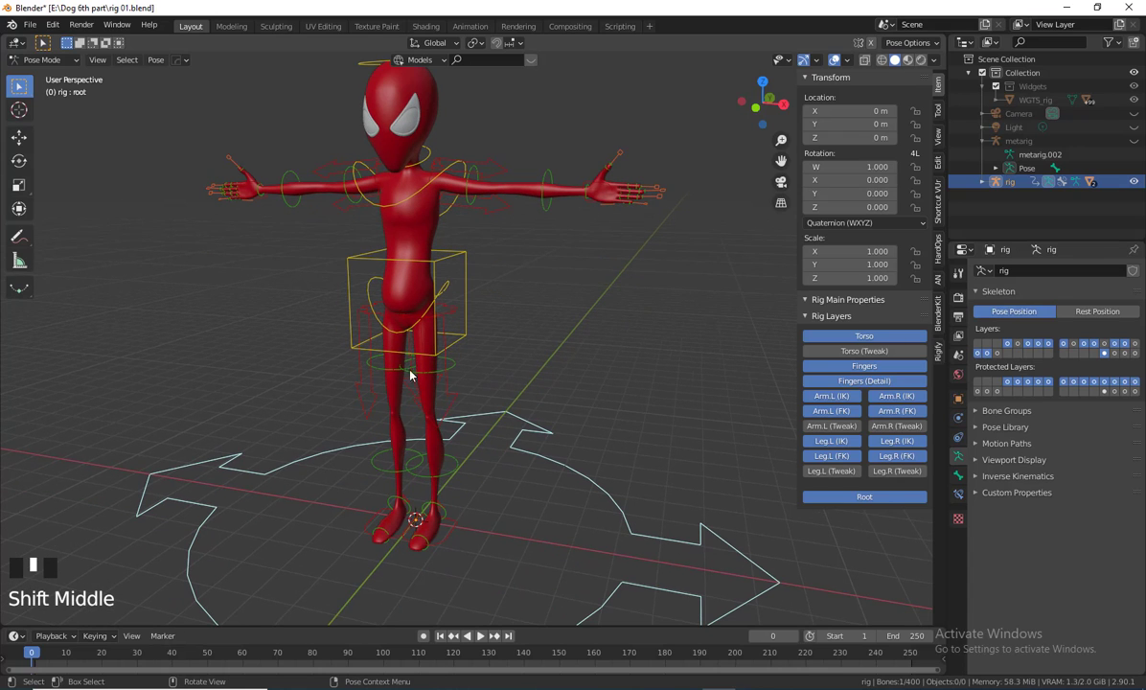
middle_click_drag(435, 366, 452, 348)
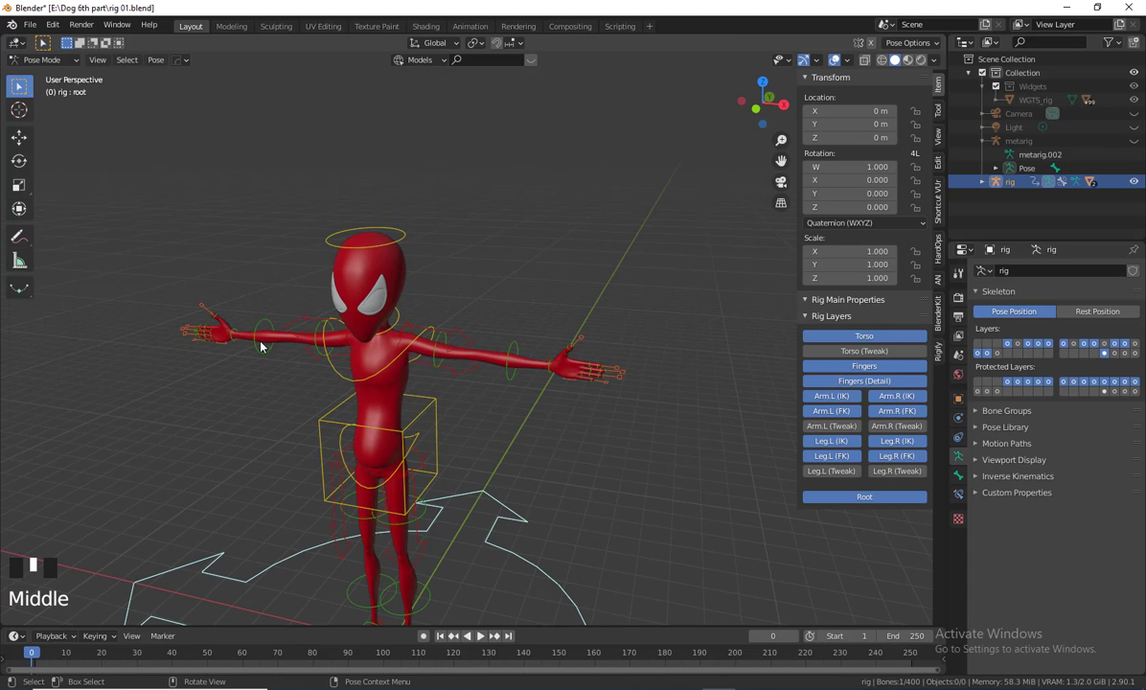
middle_click_drag(483, 447, 516, 442)
scroll(644, 478, "up", 2)
middle_click_drag(645, 478, 613, 482, "shift")
scroll(609, 451, "up", 1)
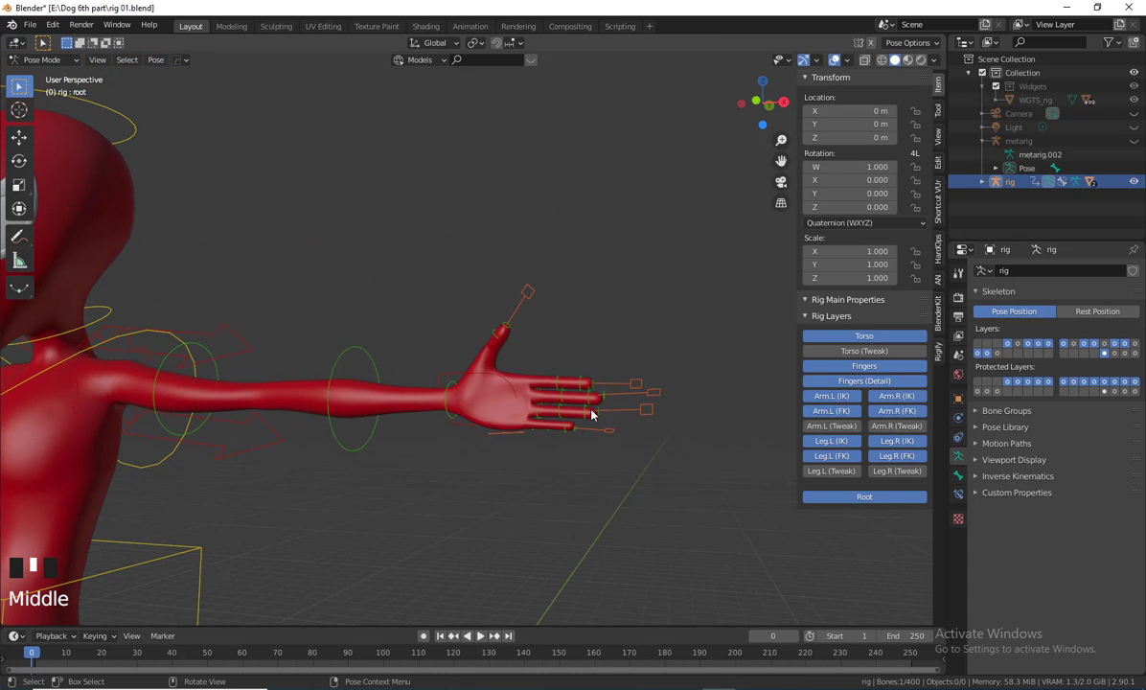
middle_click_drag(583, 529, 700, 522, "shift")
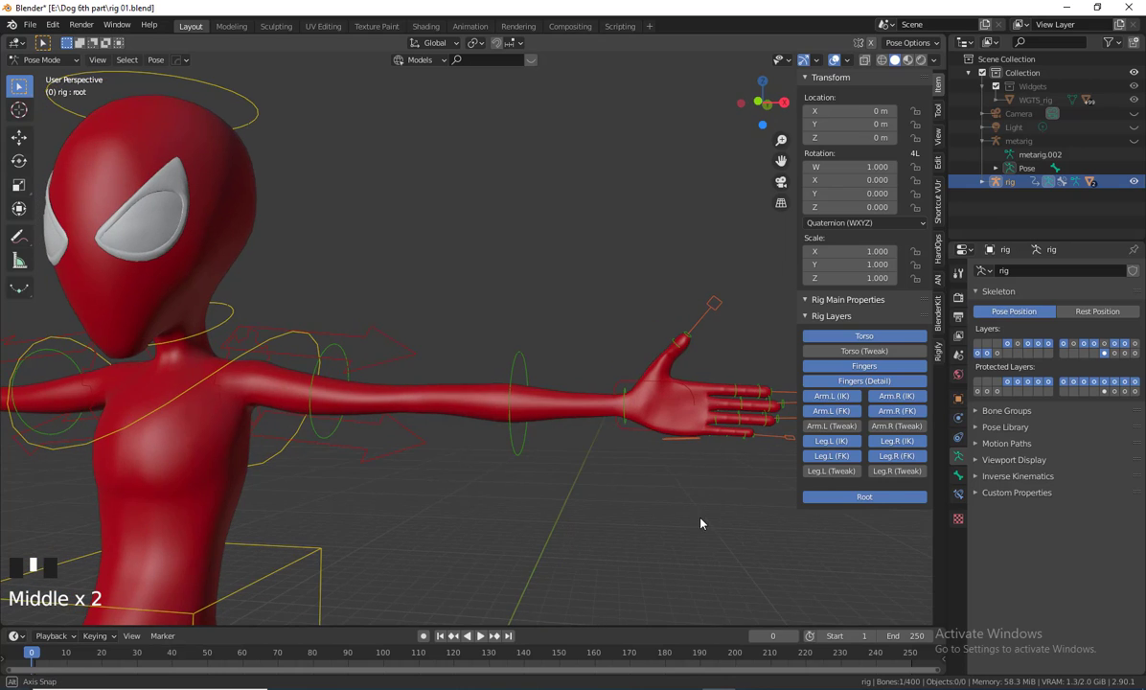
left_click(866, 368)
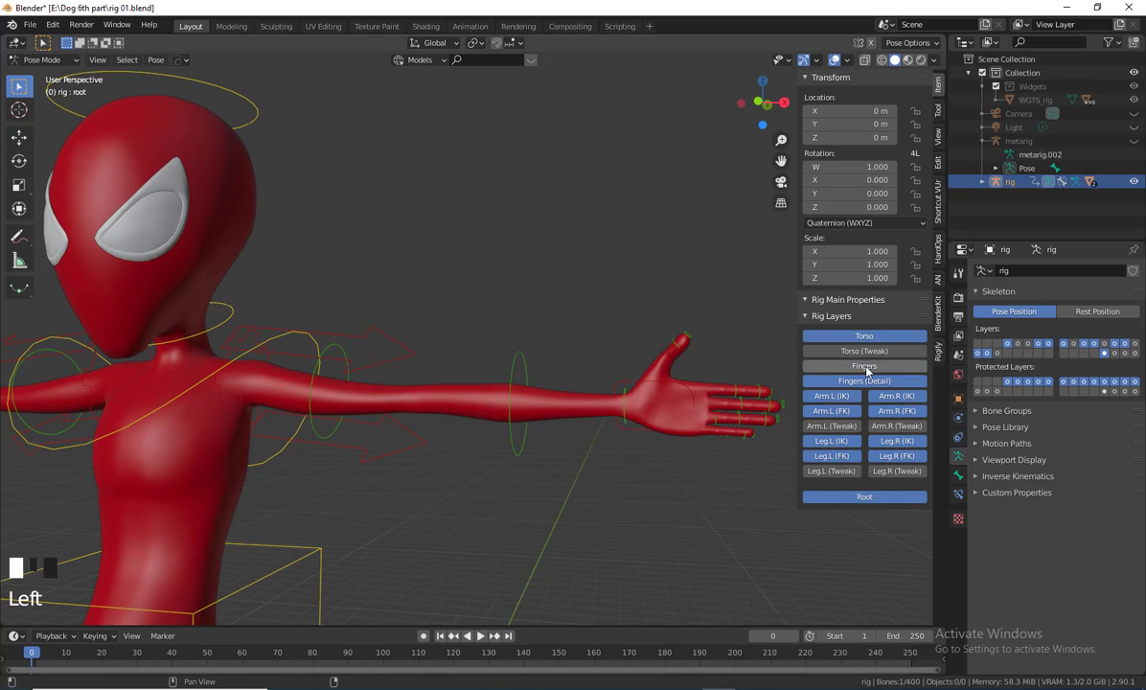
Rotate the base control of the left ring finger, f_ring.01.L, about -18 degrees around the global Z axis
middle_click_drag(632, 508, 540, 508, "shift")
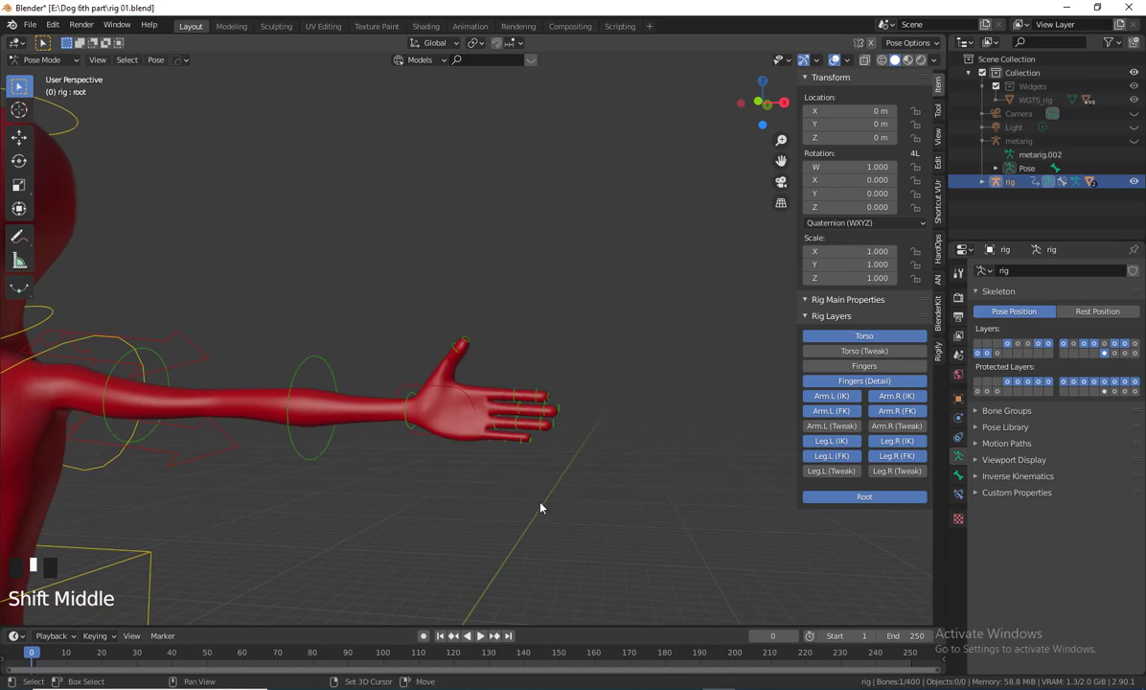
scroll(662, 531, "up", 2)
middle_click_drag(662, 531, 657, 532, "shift")
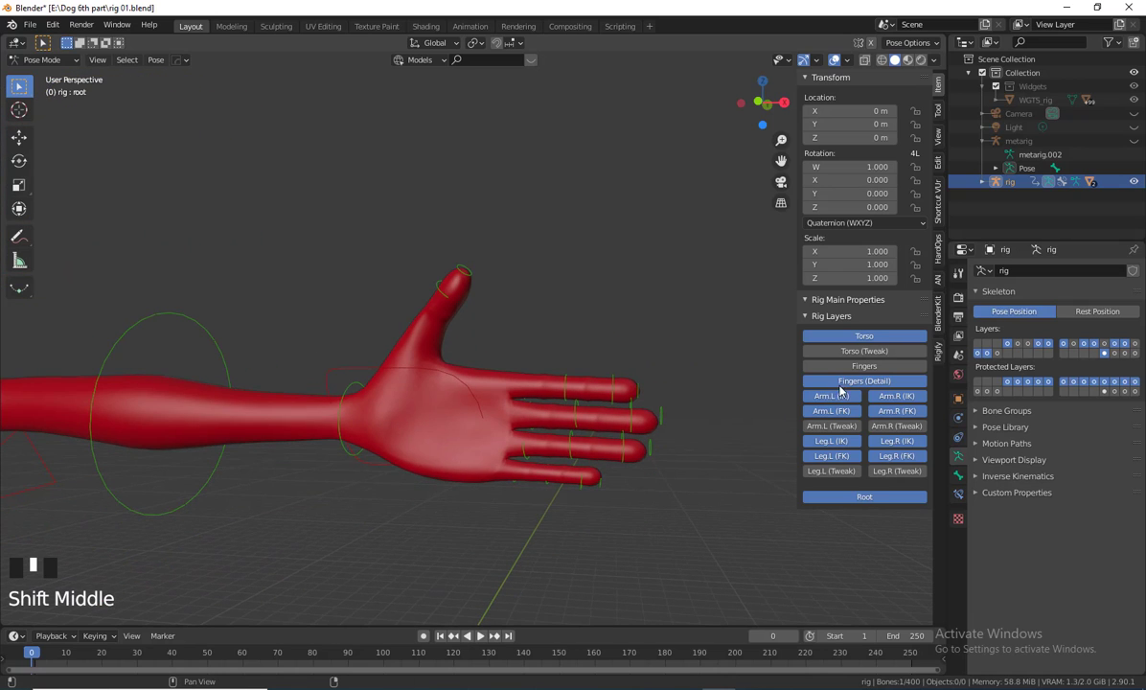
left_click(524, 459)
middle_click_drag(524, 459, 559, 486)
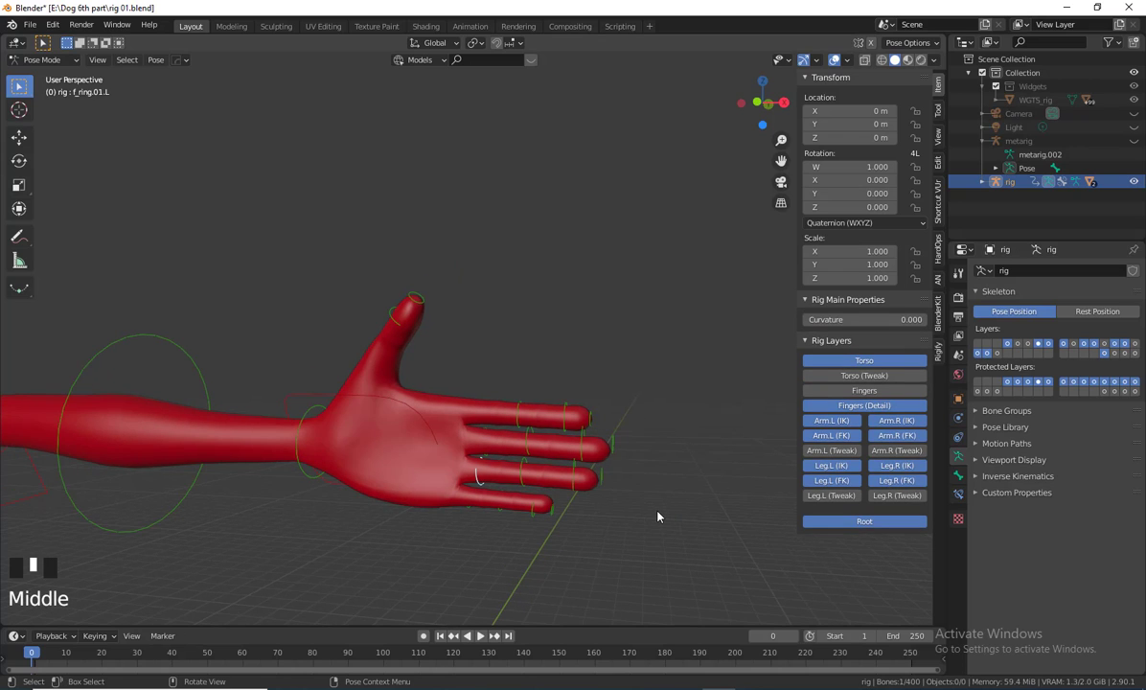
key("r")
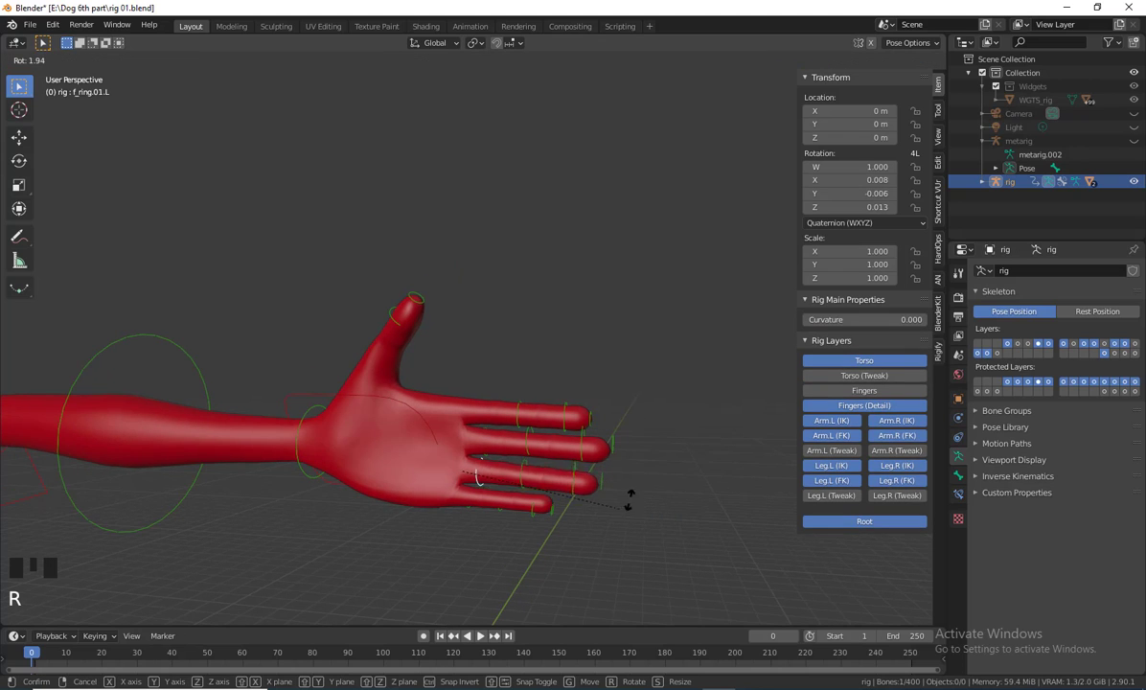
right_click(648, 507)
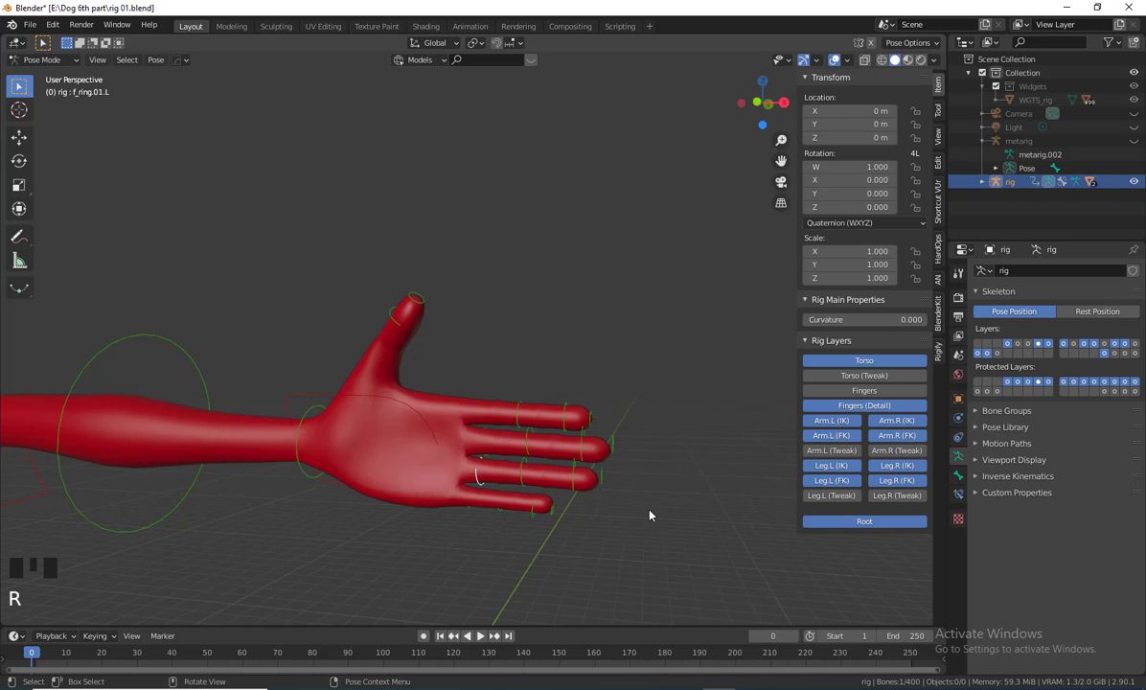
key("r")
key("z")
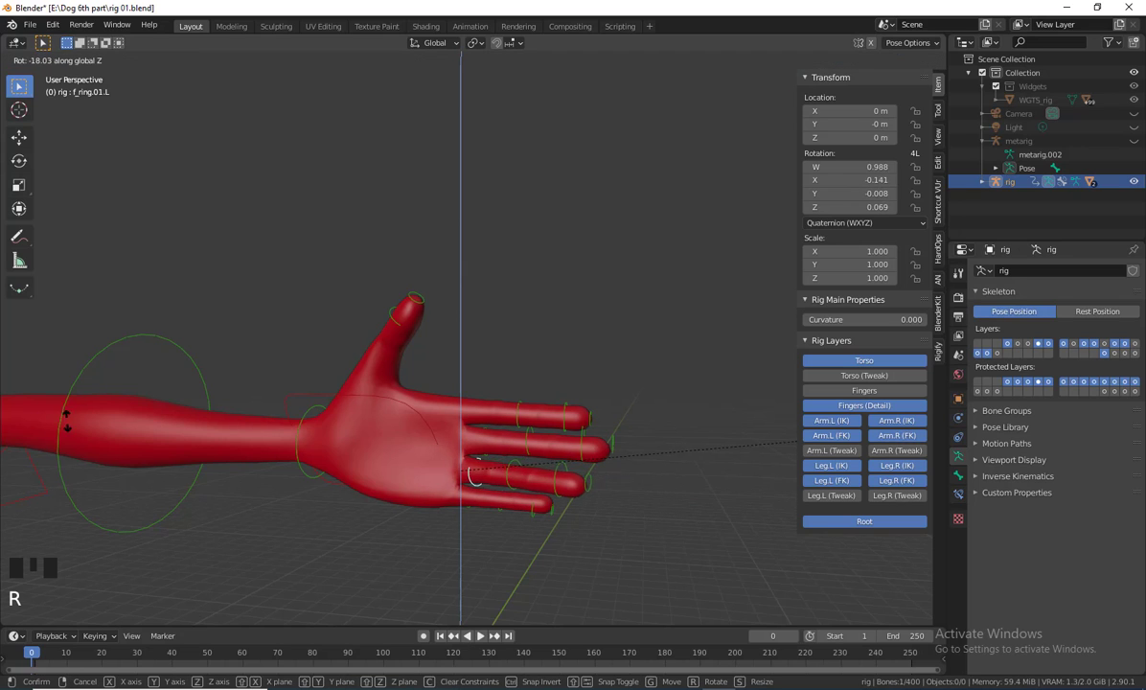
left_click(546, 451)
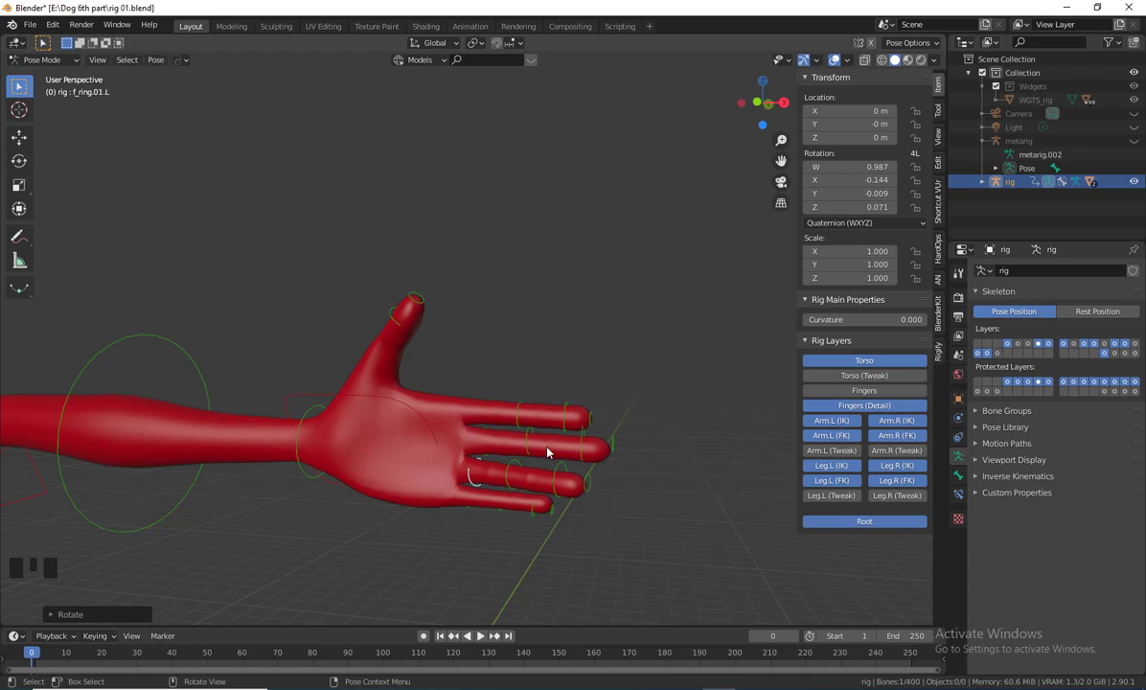
Rotate the middle control of the left ring finger, f_ring.02.L, around the global Z axis to curl the finger further
left_click(514, 469)
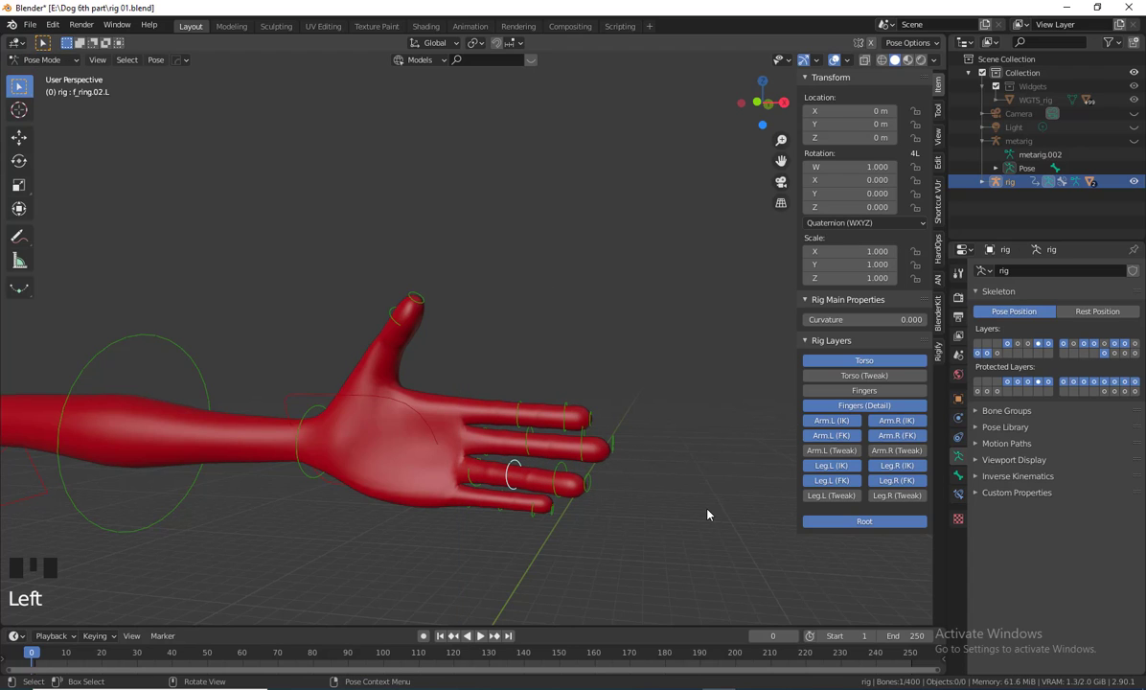
key("r")
key("z")
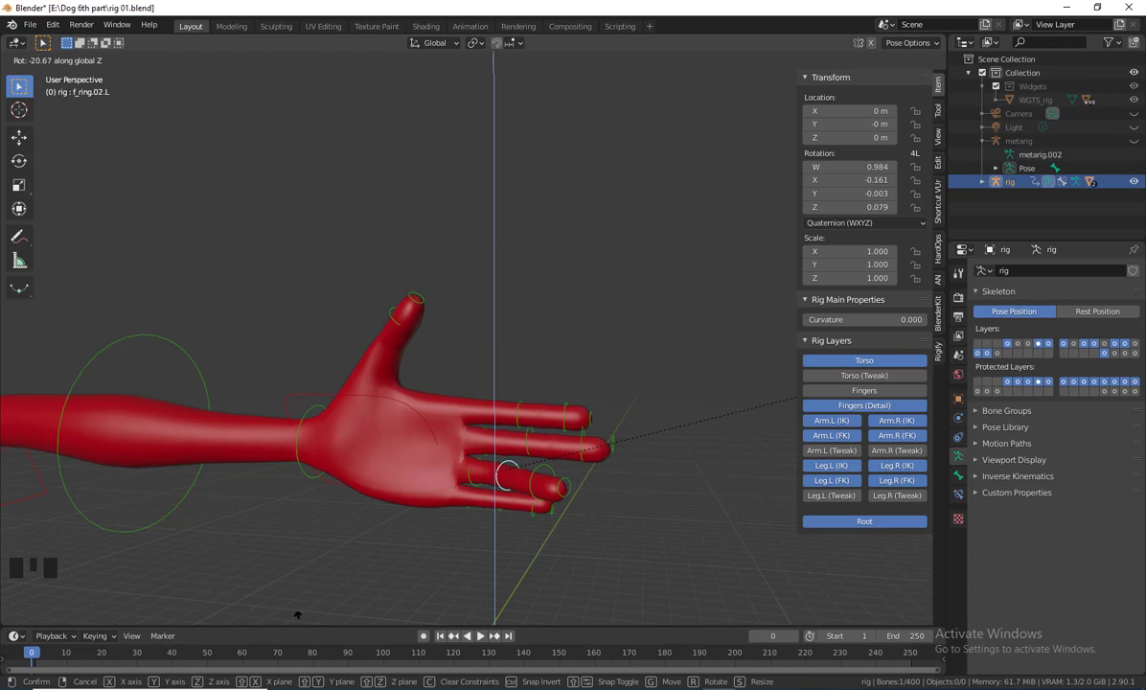
left_click(355, 239)
Undo the ring finger rotations and the finger control selections
scroll(383, 269, "down", 5)
middle_click_drag(460, 335, 611, 471)
key("ctrl+z")
key("ctrl+z")
key("ctrl+z")
key("ctrl+z")
key("ctrl+z")
key("ctrl+z")
scroll(598, 433, "down", 5)
middle_click_drag(612, 471, 591, 444, "shift")
scroll(592, 444, "up", 2)
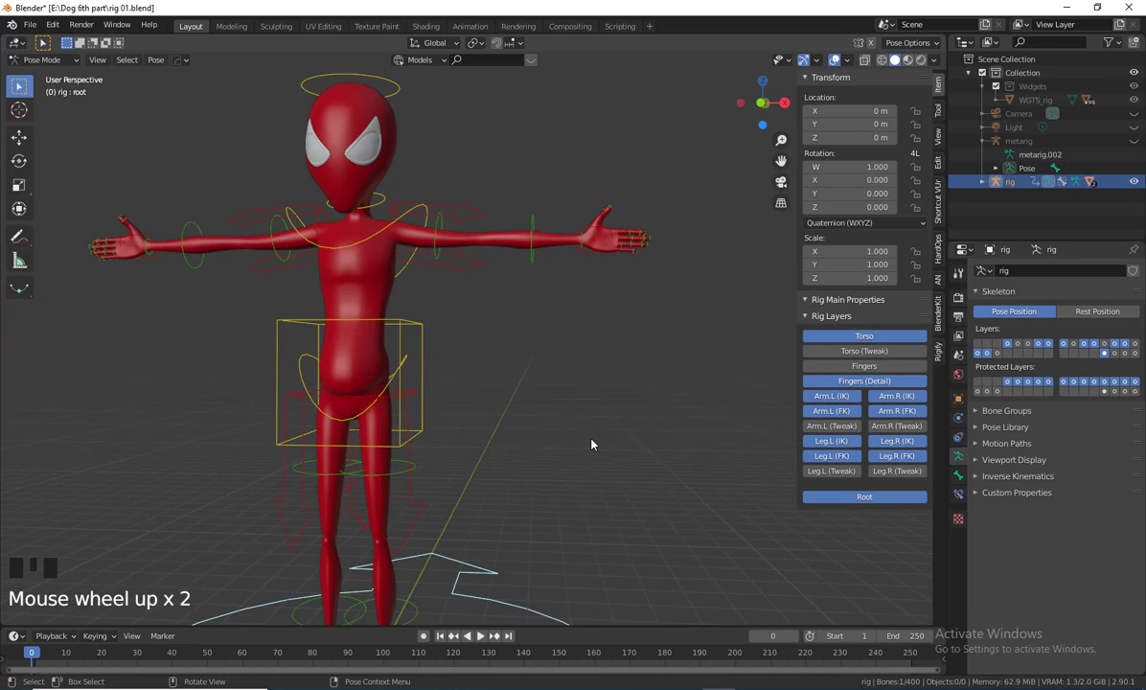
Move the left hand's IK control, hand_ik.L, inward and down to bend the arm, to about X 0.22, Y -0.22, Z -0.18 m
middle_click_drag(474, 439, 586, 456, "shift")
scroll(501, 397, "down", 2)
scroll(552, 465, "up", 2)
left_click(598, 382)
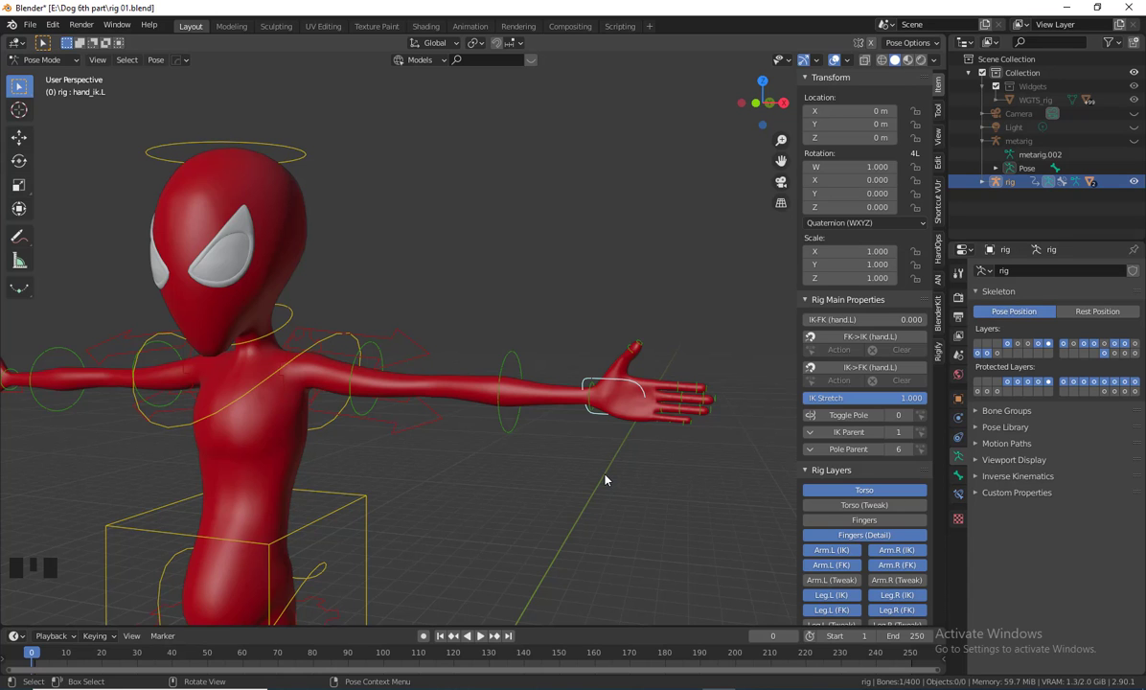
middle_click_drag(585, 534, 545, 488, "shift")
scroll(580, 478, "down", 2)
middle_click_drag(514, 415, 546, 527)
scroll(534, 449, "up", 3)
middle_click_drag(575, 489, 600, 481, "shift")
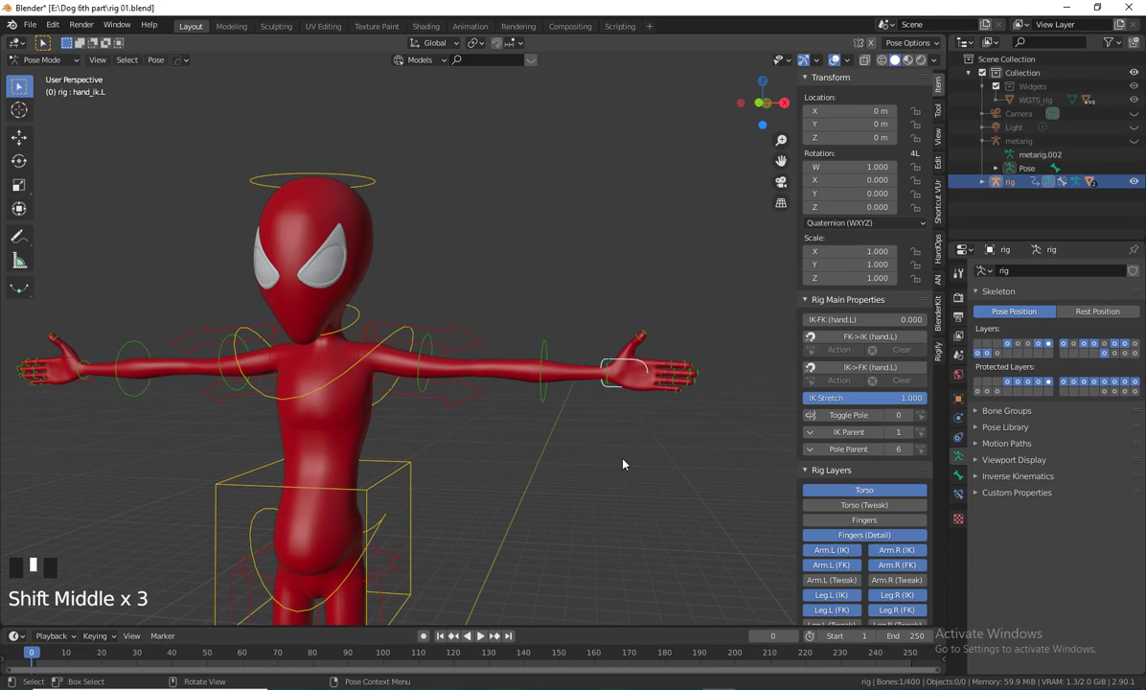
key("g")
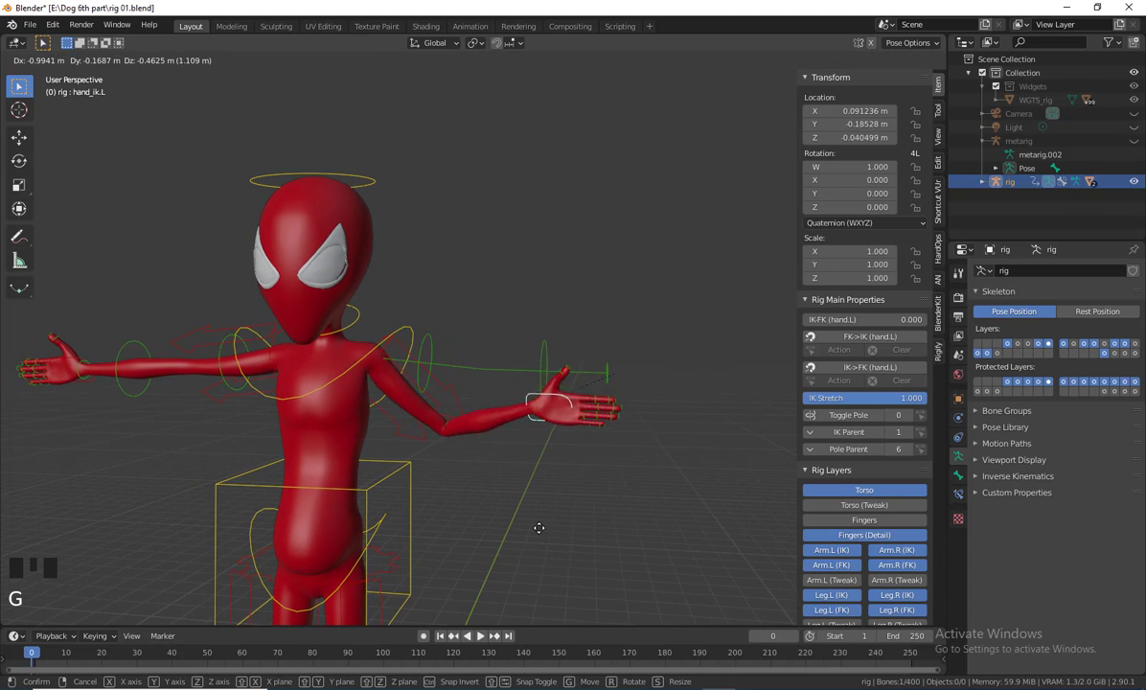
left_click(541, 553)
Switch the left arm fully to FK by setting IK-FK (hand.L) to 1.000
middle_click_drag(541, 553, 563, 519)
scroll(573, 536, "up", 2)
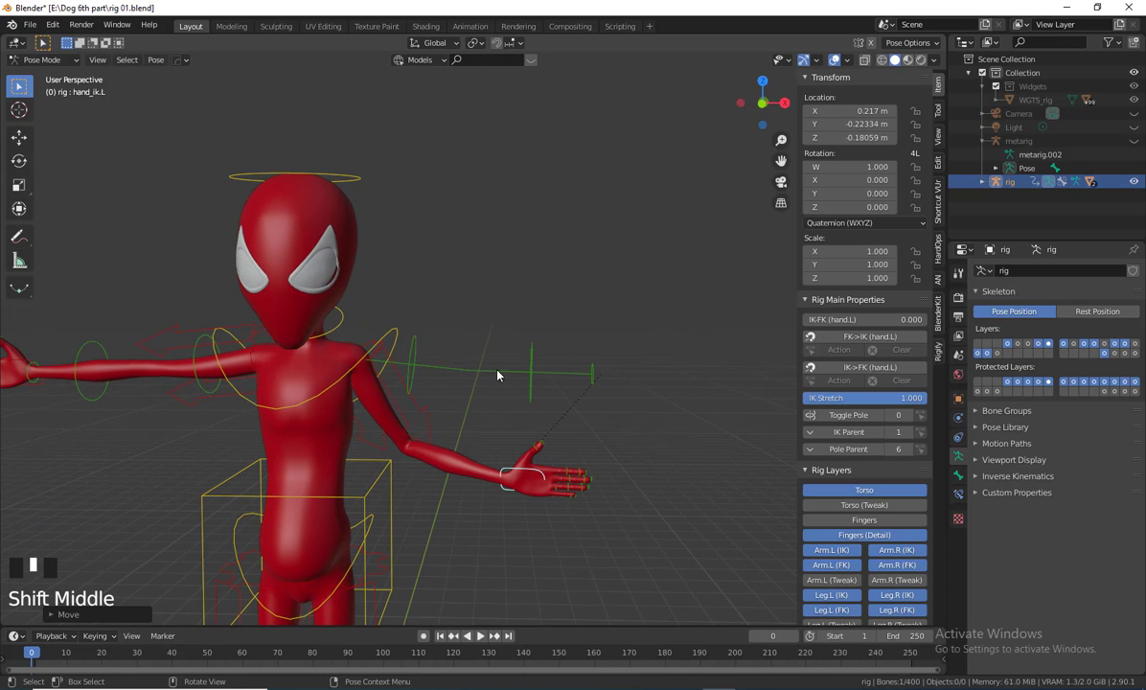
middle_click_drag(556, 380, 682, 456)
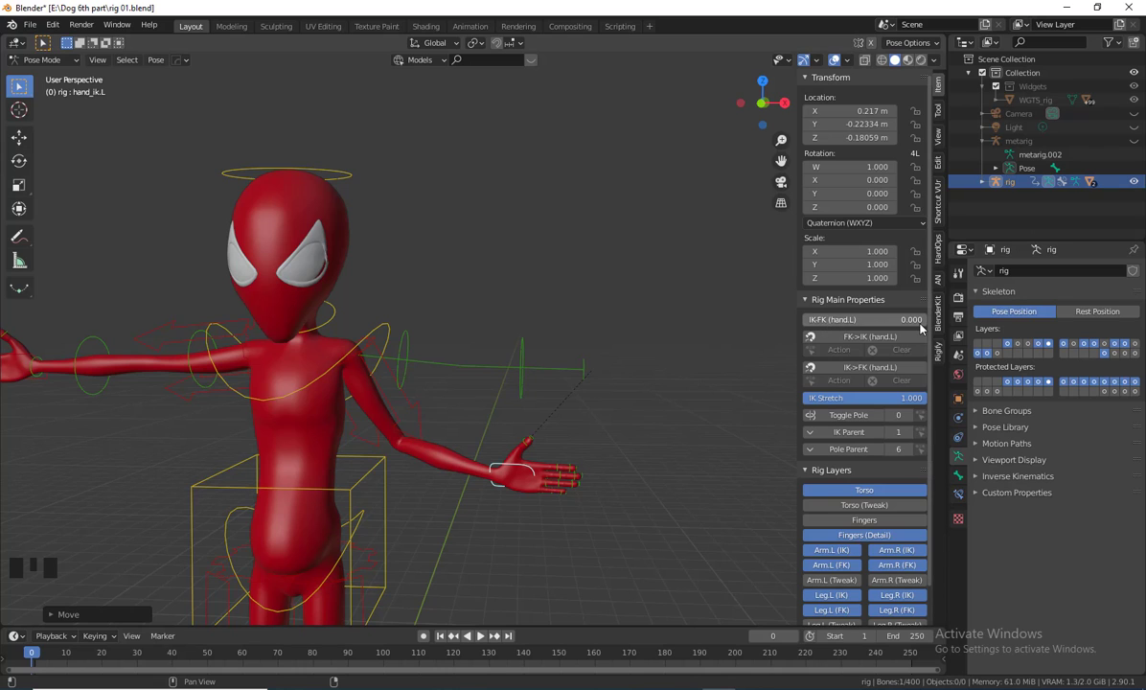
left_click_drag(866, 327, 926, 319)
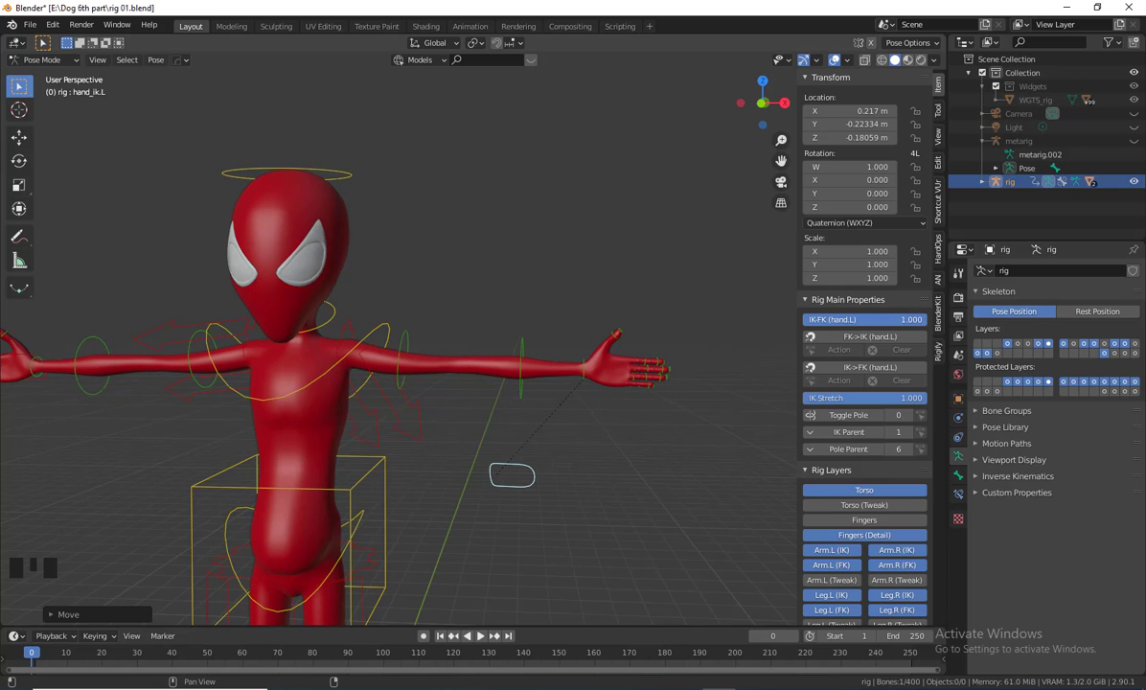
left_click(402, 343)
key("r")
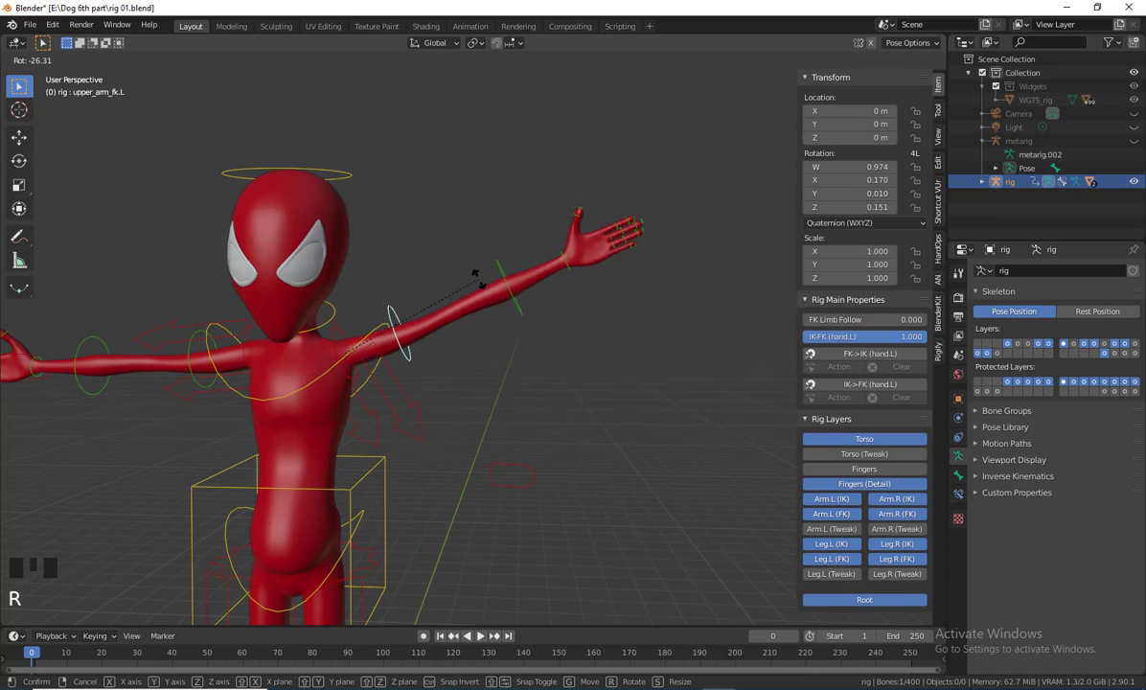
key("Escape")
Rotate the left forearm's FK control, forearm_fk.L, by about 52 degrees to bend the elbow
middle_click_drag(625, 448, 576, 489)
left_click(538, 420)
key("r")
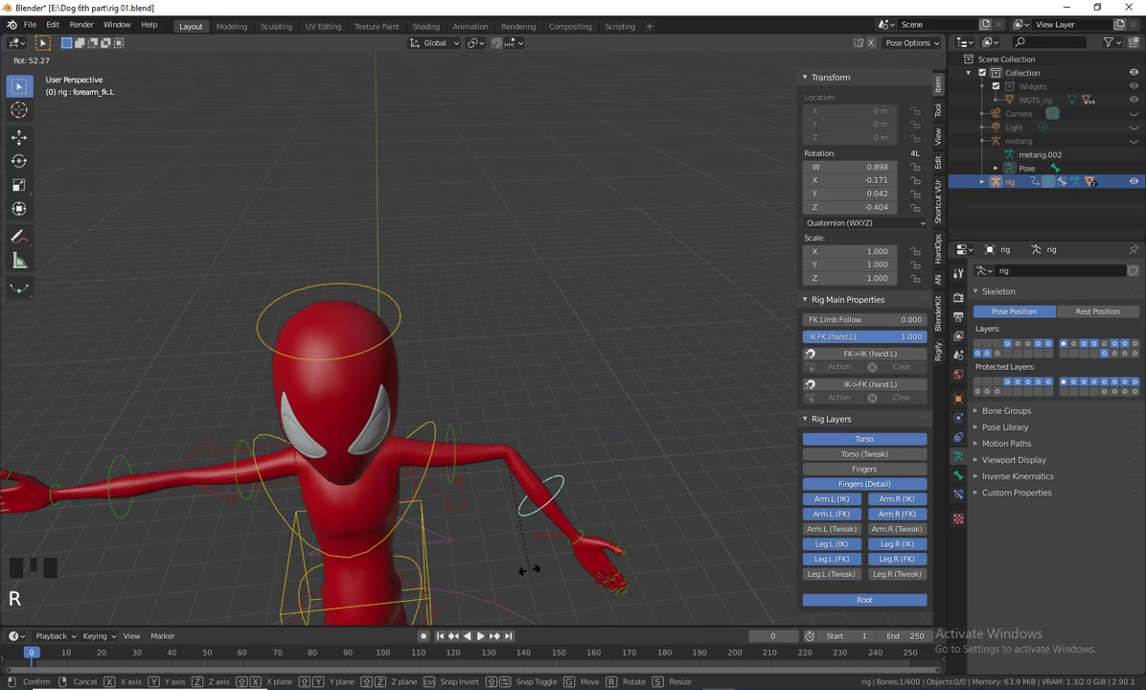
Rotate the left hand's FK control, hand_fk.L, slightly further in the direction of the forearm's bend
left_click(571, 544)
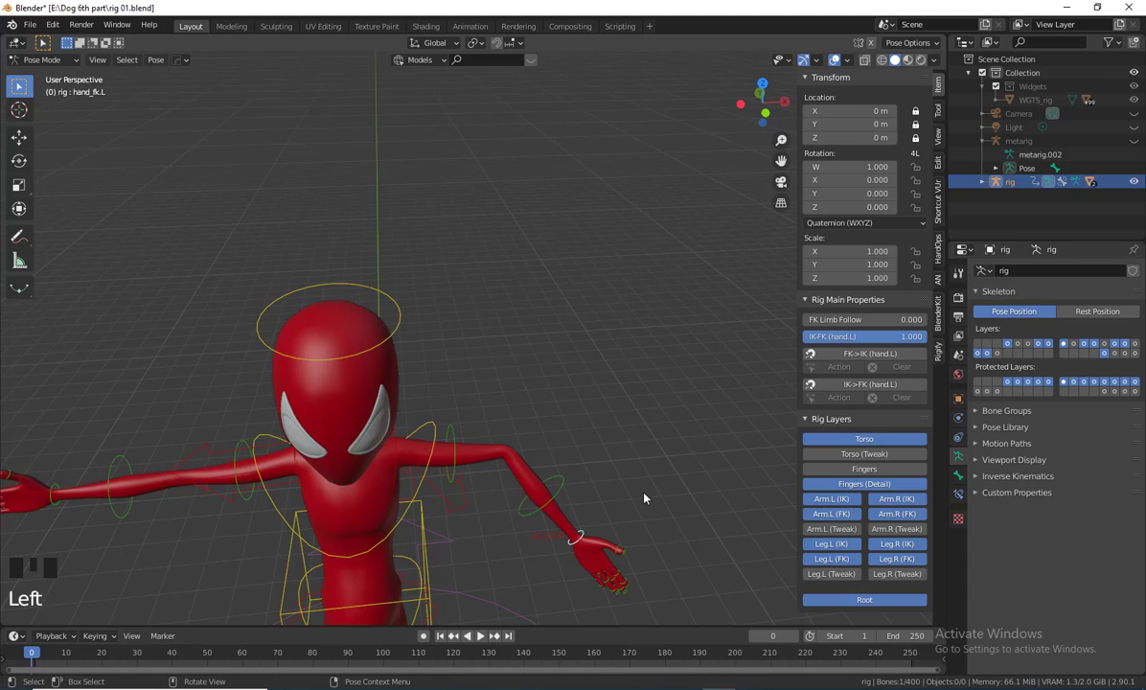
key("r")
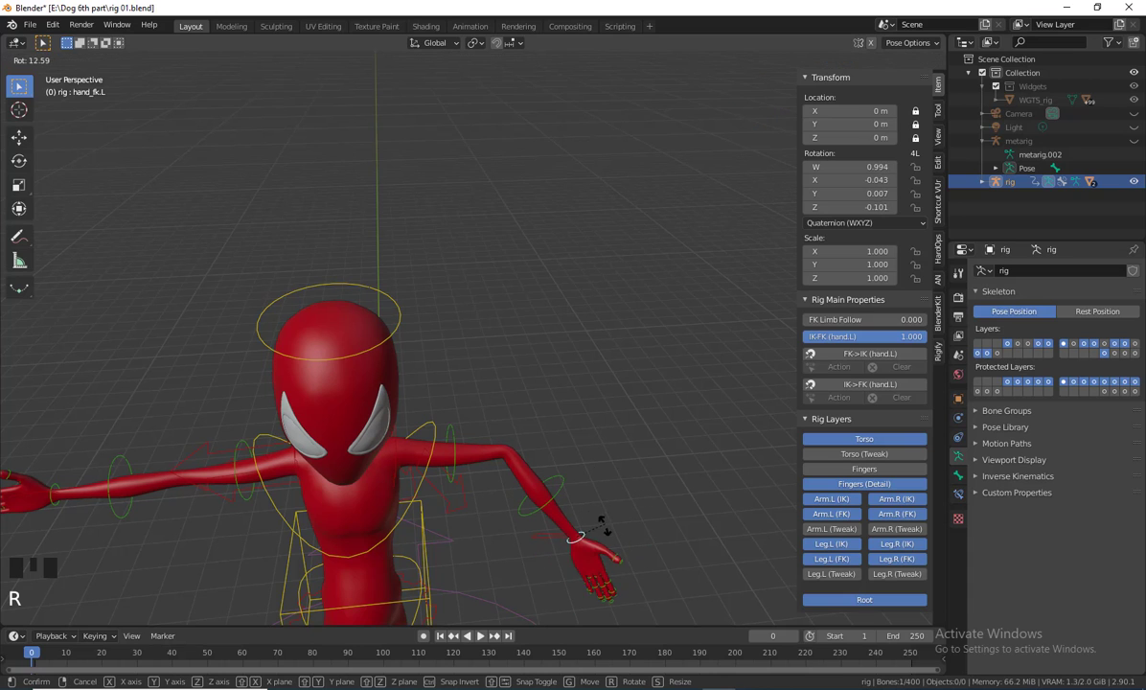
left_click(607, 527)
scroll(621, 534, "down", 2)
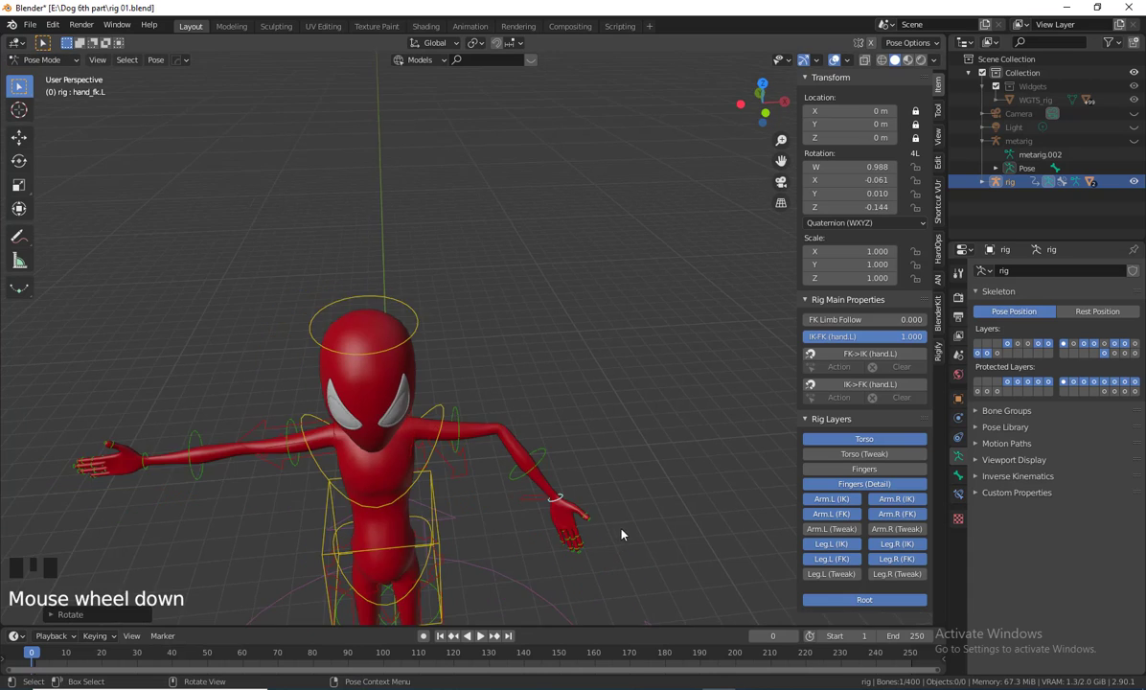
Select the left forearm's FK control and set its FK Limb Follow to 1.000
middle_click_drag(621, 533, 580, 479)
scroll(522, 436, "up", 2)
middle_click_drag(580, 479, 642, 504)
scroll(642, 504, "down", 1)
scroll(640, 500, "up", 1)
middle_click_drag(602, 429, 592, 477, "shift")
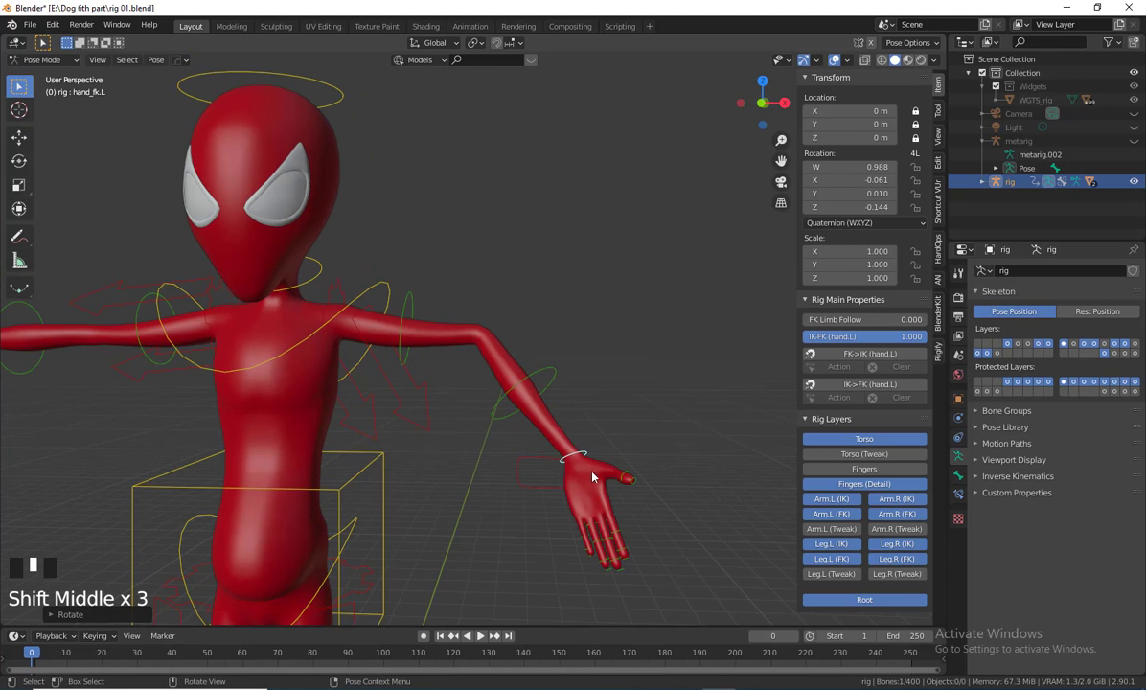
left_click(544, 371)
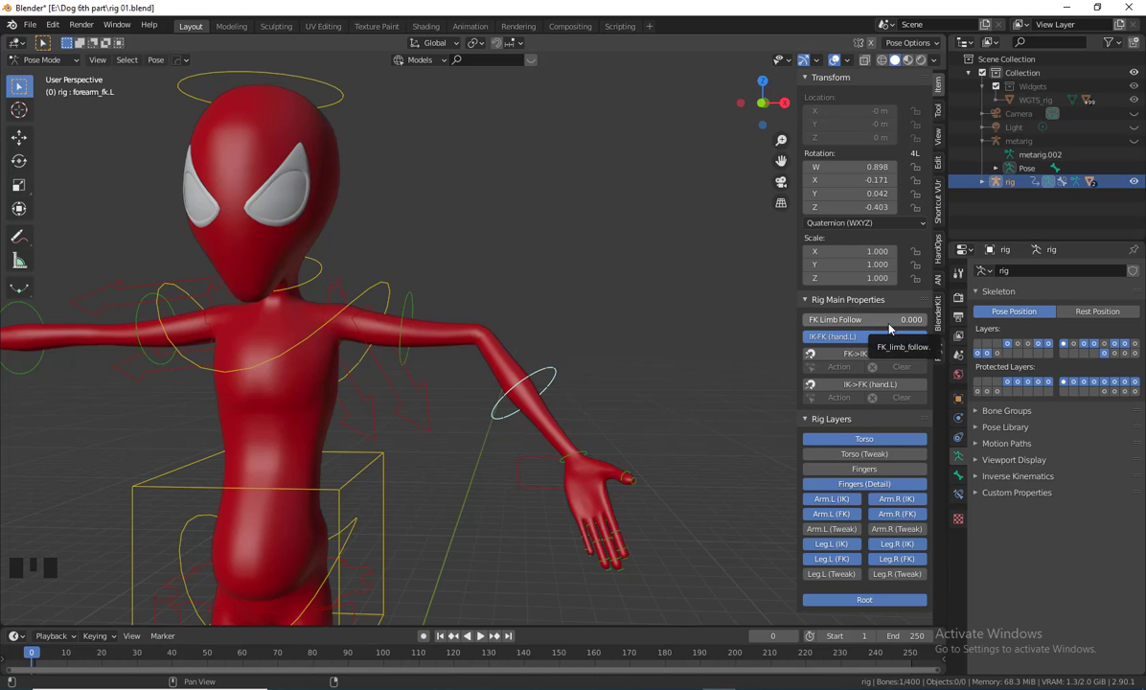
left_click_drag(830, 322, 843, 323)
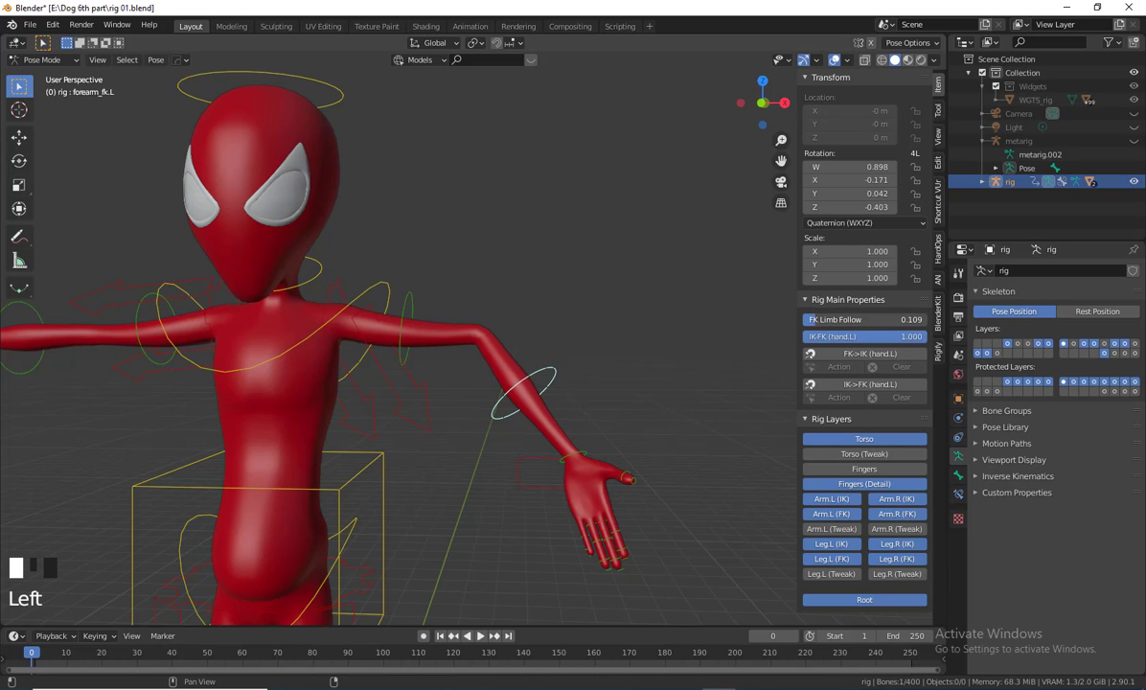
Try rotating the torso control about 25 degrees to test the left arm's FK Limb Follow, and cancel the rotation
scroll(545, 461, "down", 2)
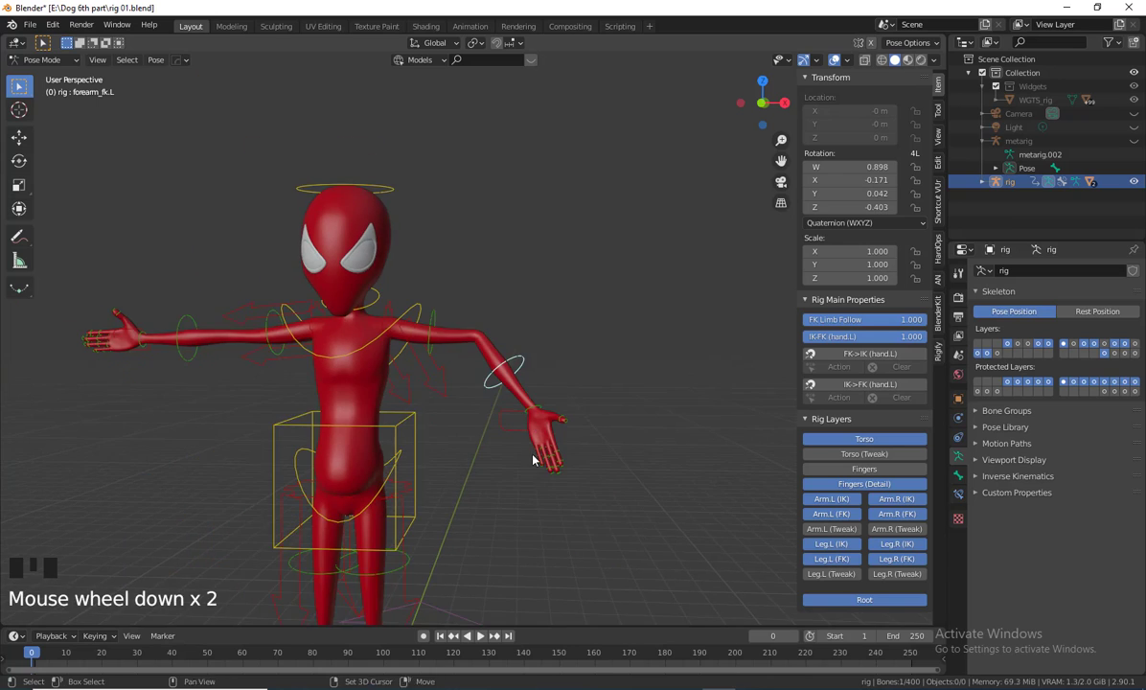
middle_click_drag(545, 461, 499, 426, "shift")
left_click(438, 386)
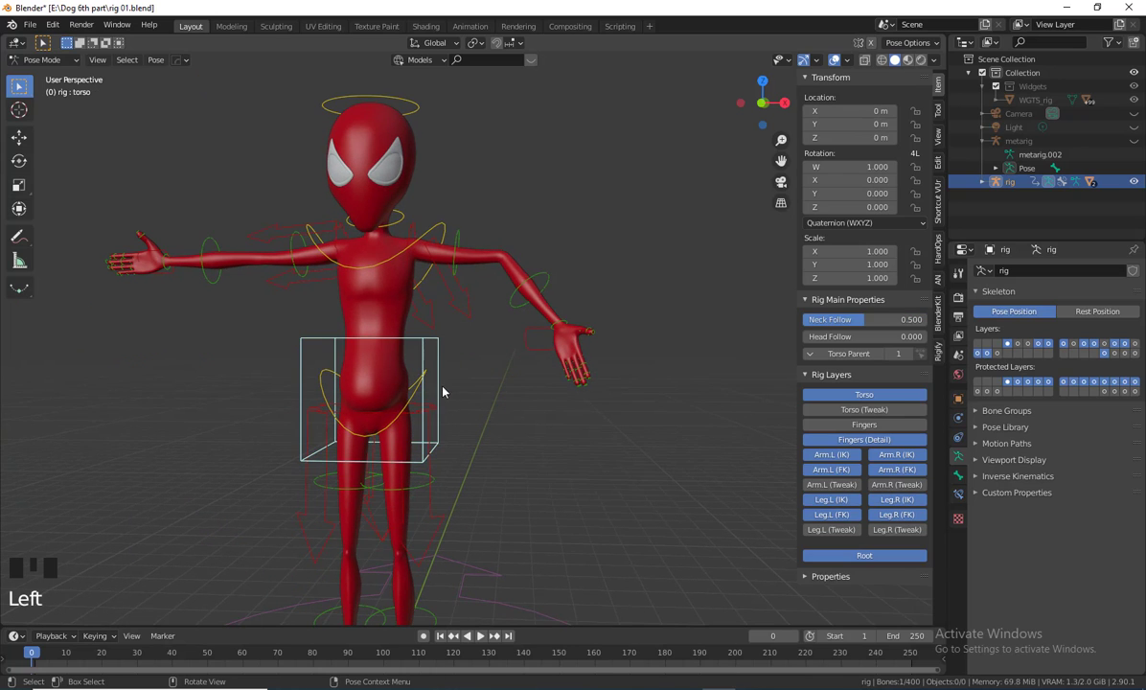
middle_click_drag(442, 391, 522, 448, "shift")
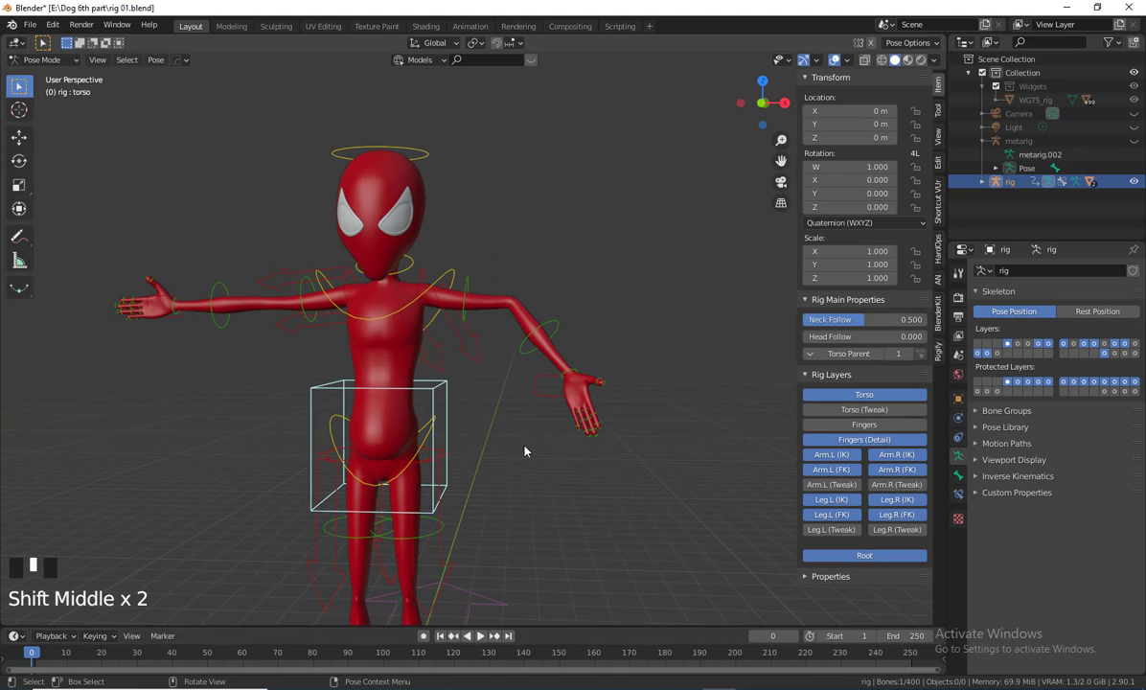
key("r")
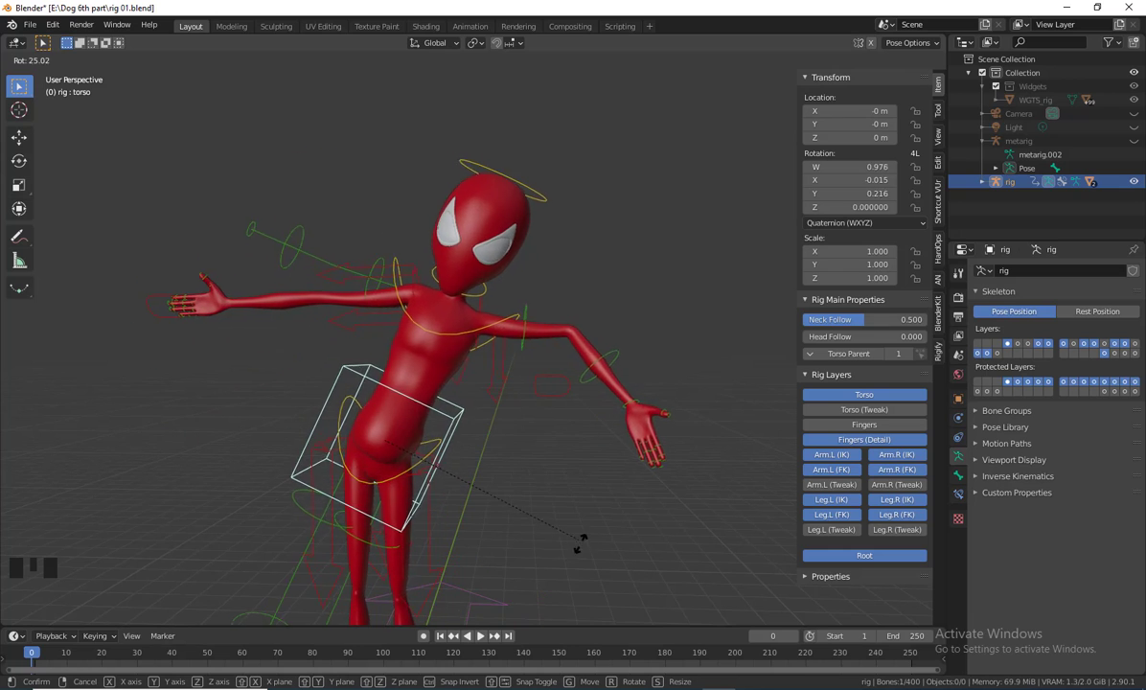
key("Escape")
Select the head, torso, arm and hip controls together, clear all their pose transforms, and deselect them
middle_click_drag(583, 522, 478, 303)
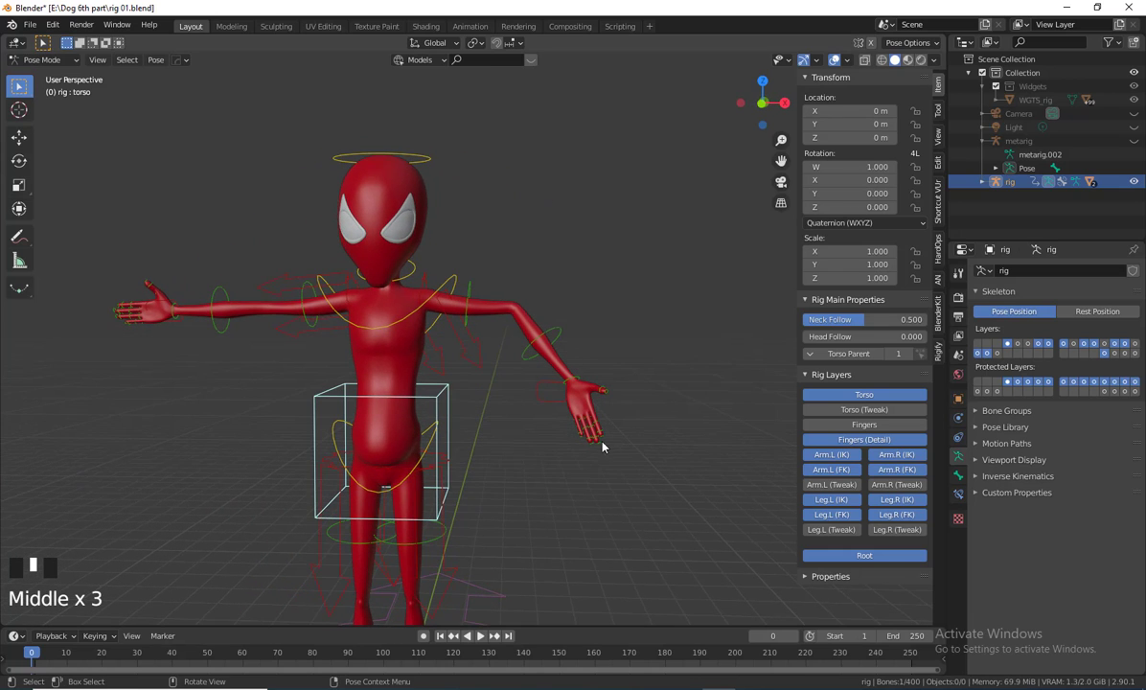
middle_click_drag(602, 446, 613, 449)
left_click_drag(654, 478, 211, 154)
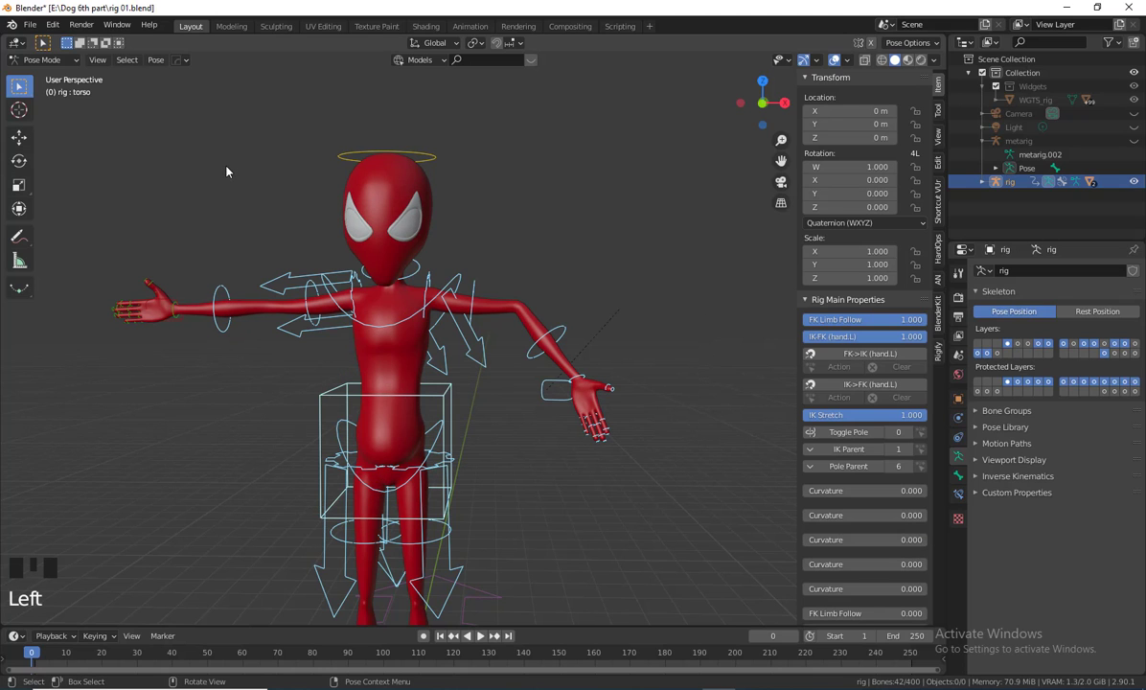
left_click(155, 59)
mouse_move(207, 86)
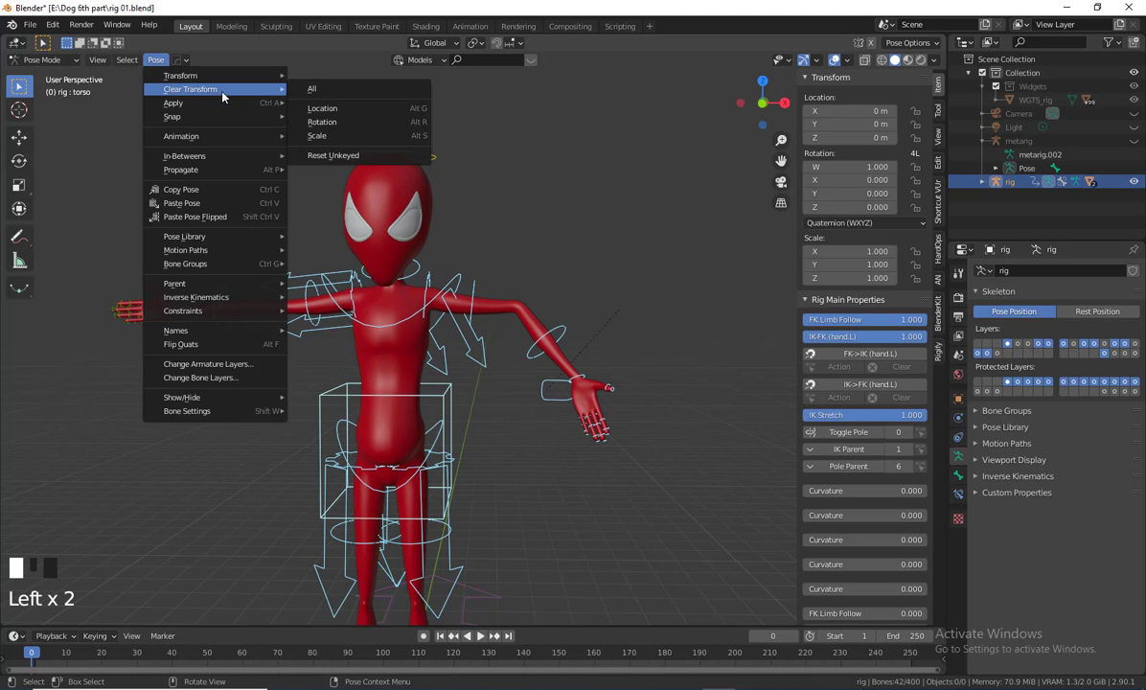
left_click(306, 88)
middle_click_drag(432, 228, 593, 409)
scroll(517, 398, "up", 2)
left_click(519, 401)
Select the left hand's IK control and hide the rig's FK layers for both arms and both legs
middle_click_drag(519, 402, 560, 377, "shift")
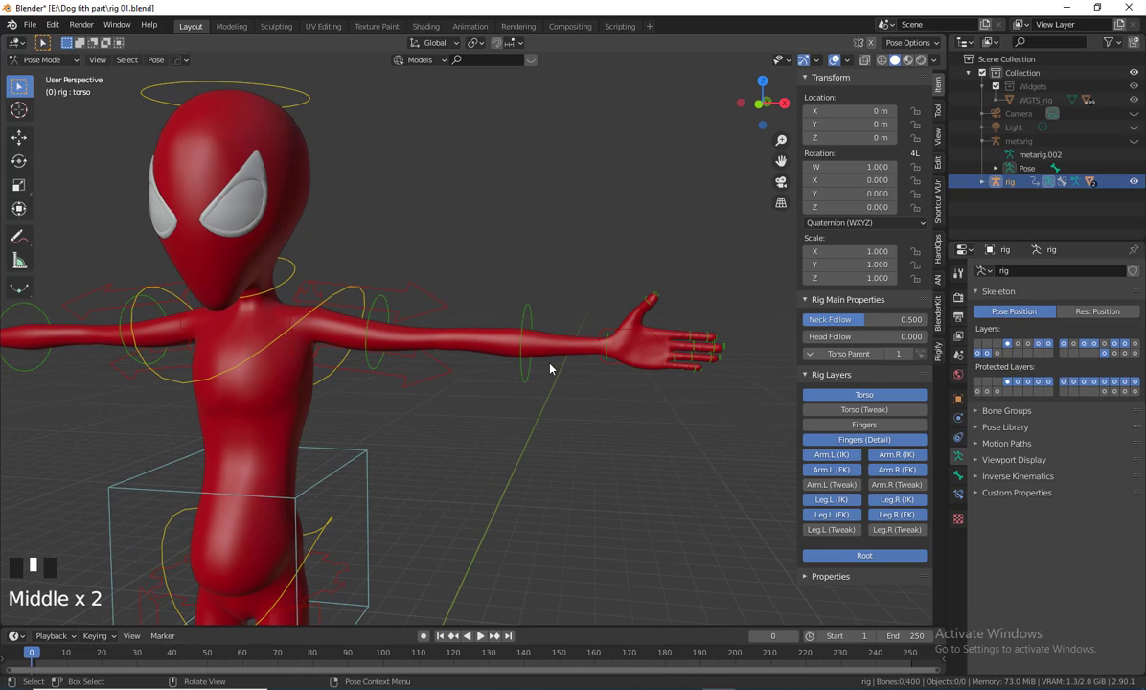
left_click(606, 369)
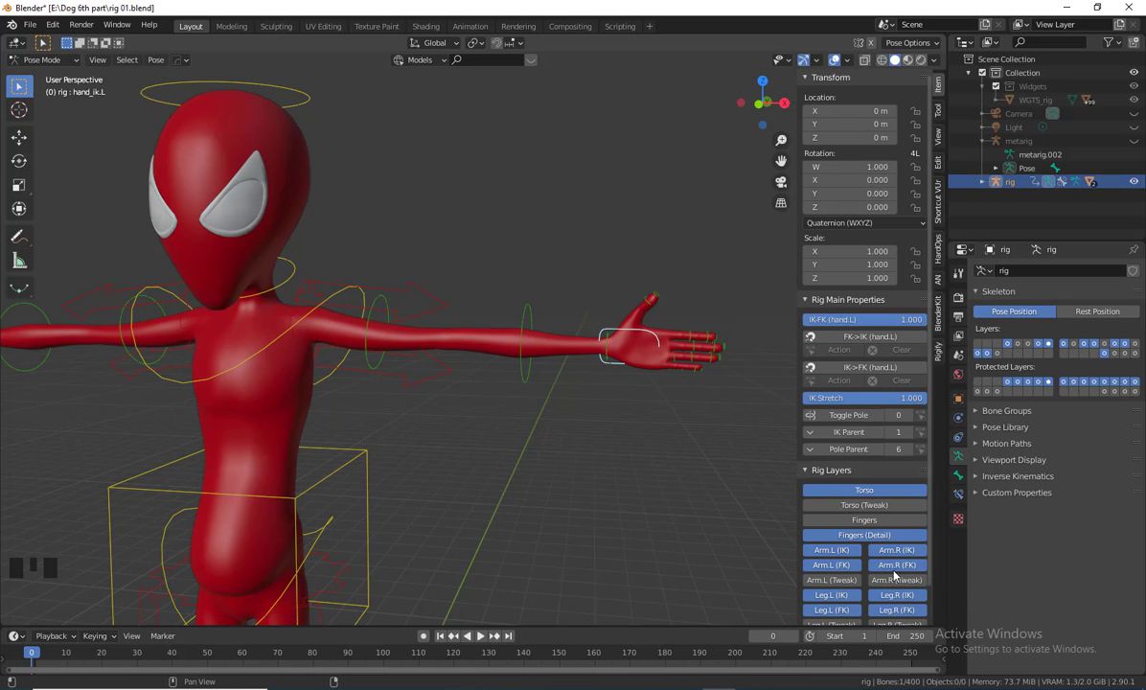
scroll(598, 483, "down", 3)
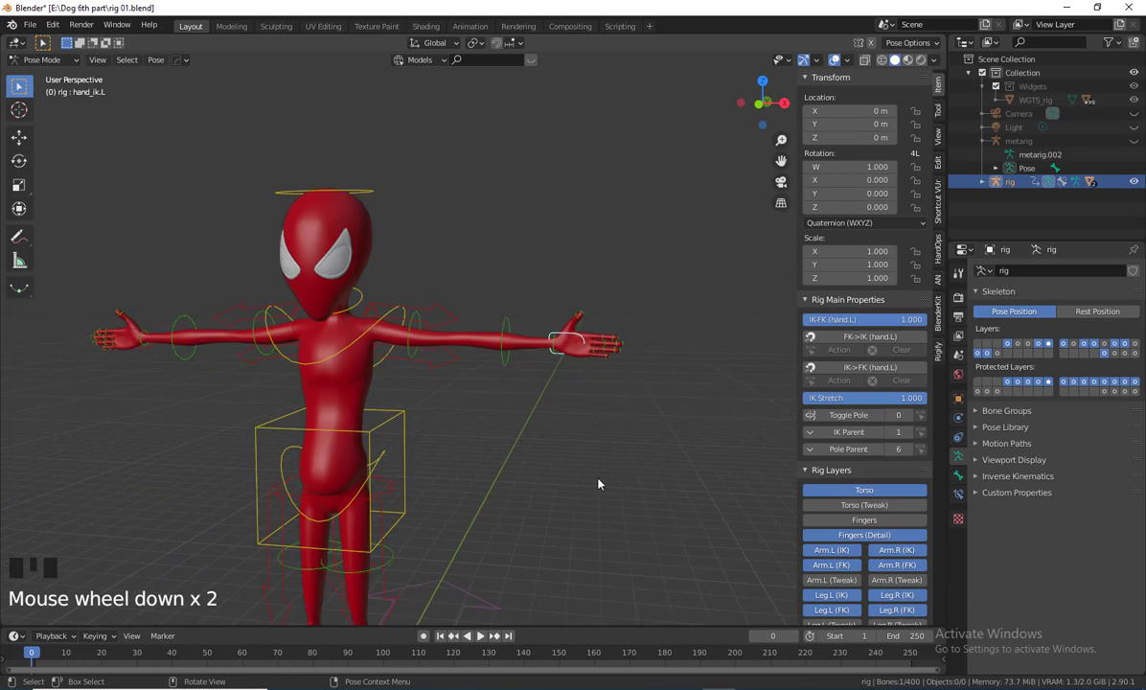
middle_click_drag(568, 537, 557, 422, "shift")
scroll(580, 478, "down", 2)
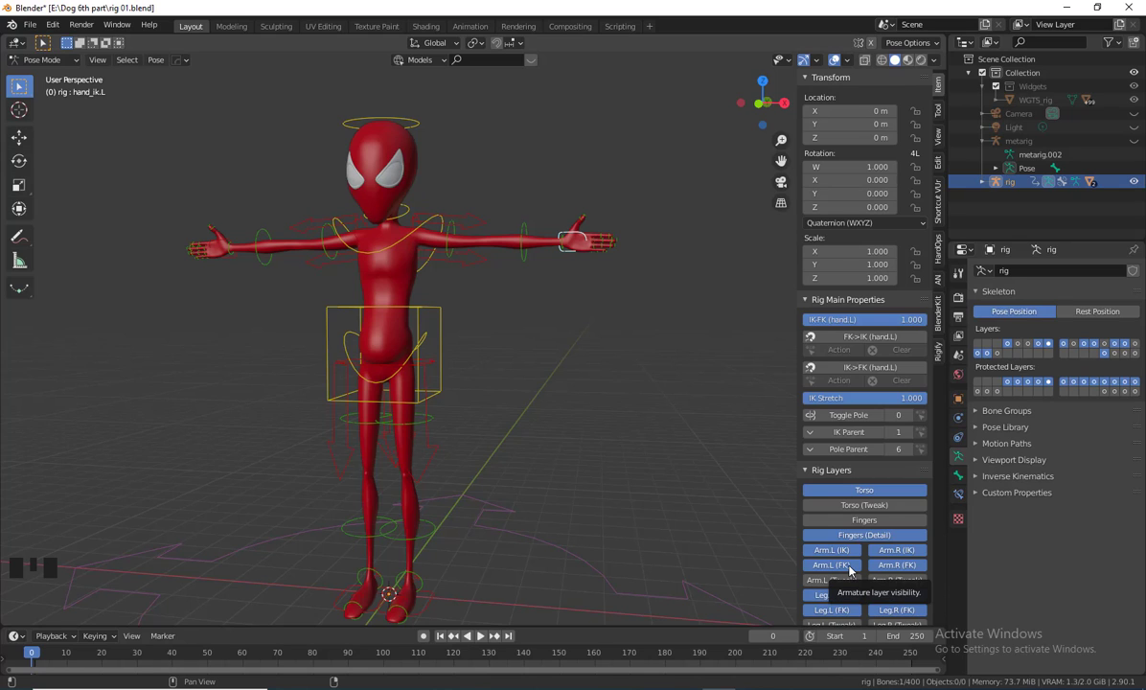
left_click(833, 565)
left_click(897, 565)
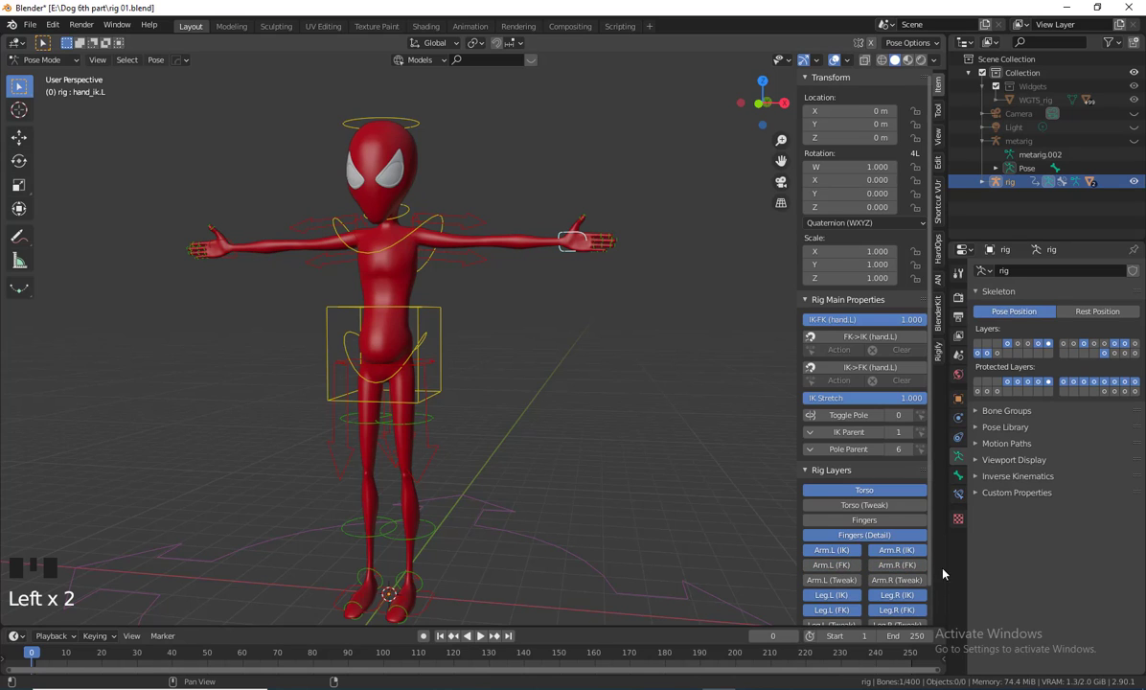
left_click(910, 610)
left_click(831, 610)
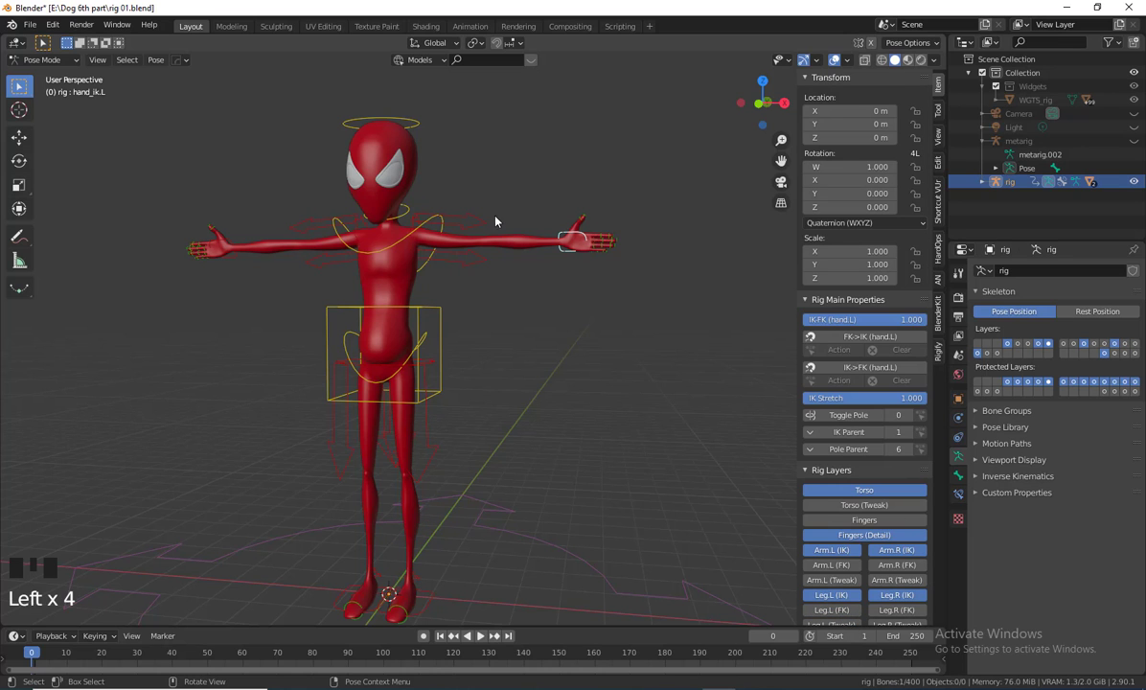
Try moving the left hand's IK control while the arm is still in FK mode, and cancel the move
middle_click_drag(543, 427, 503, 358)
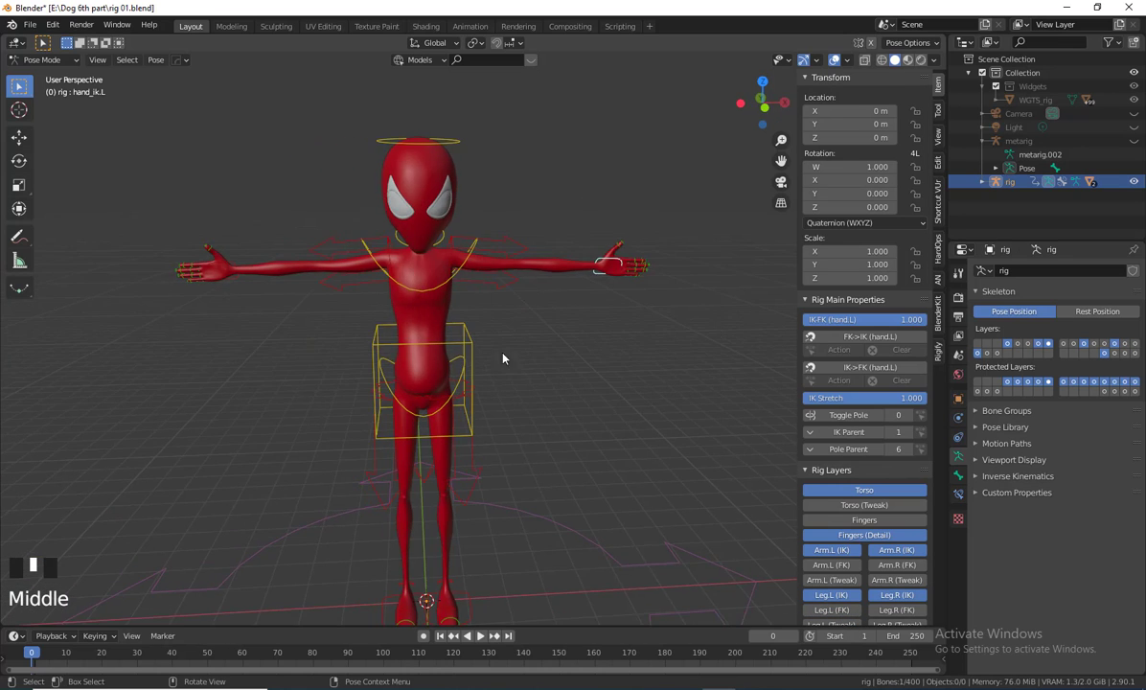
middle_click_drag(602, 433, 538, 397)
scroll(538, 397, "down", 1)
scroll(856, 594, "down", 2)
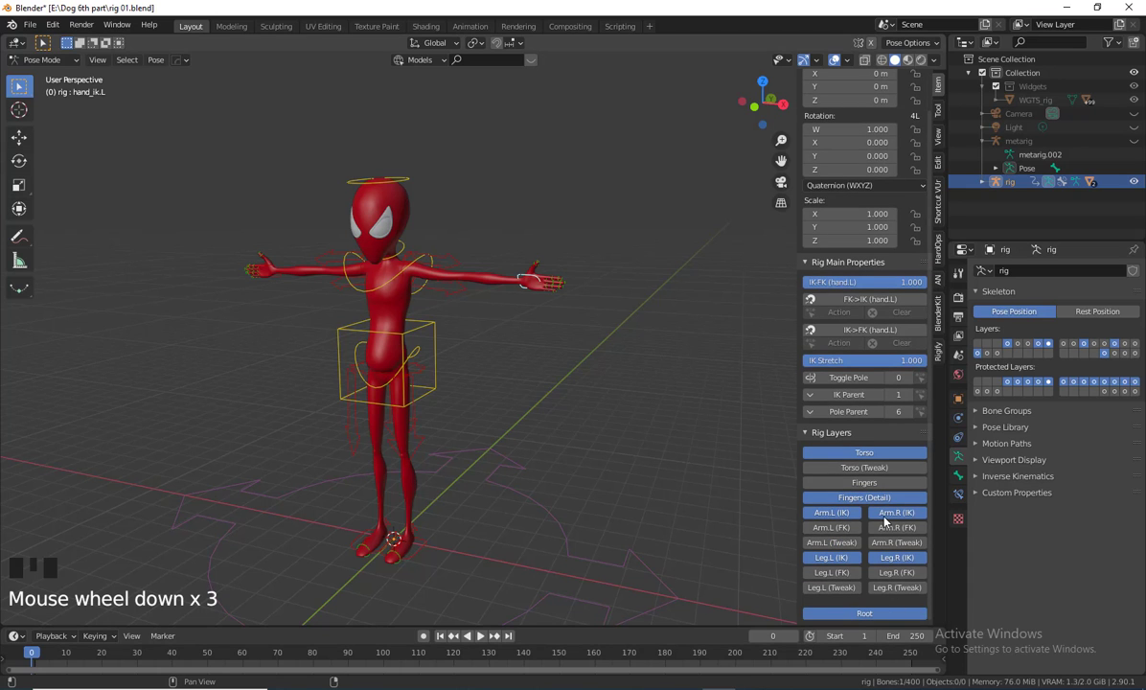
middle_click_drag(632, 452, 657, 504)
scroll(594, 449, "up", 2)
left_click(562, 339)
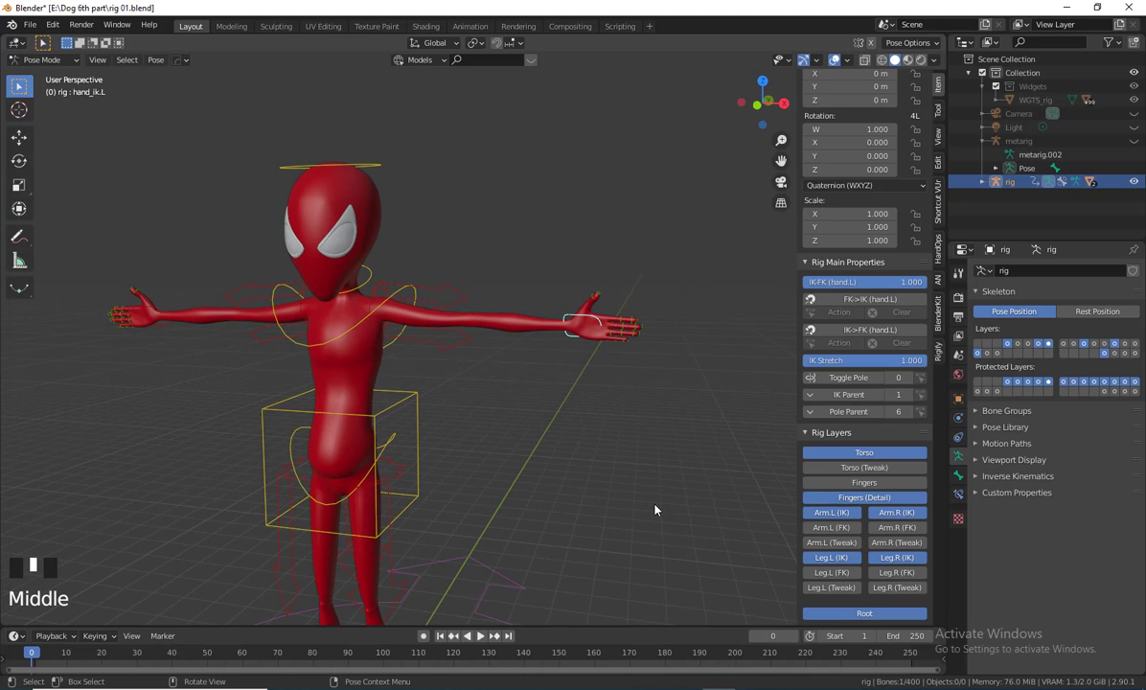
key("g")
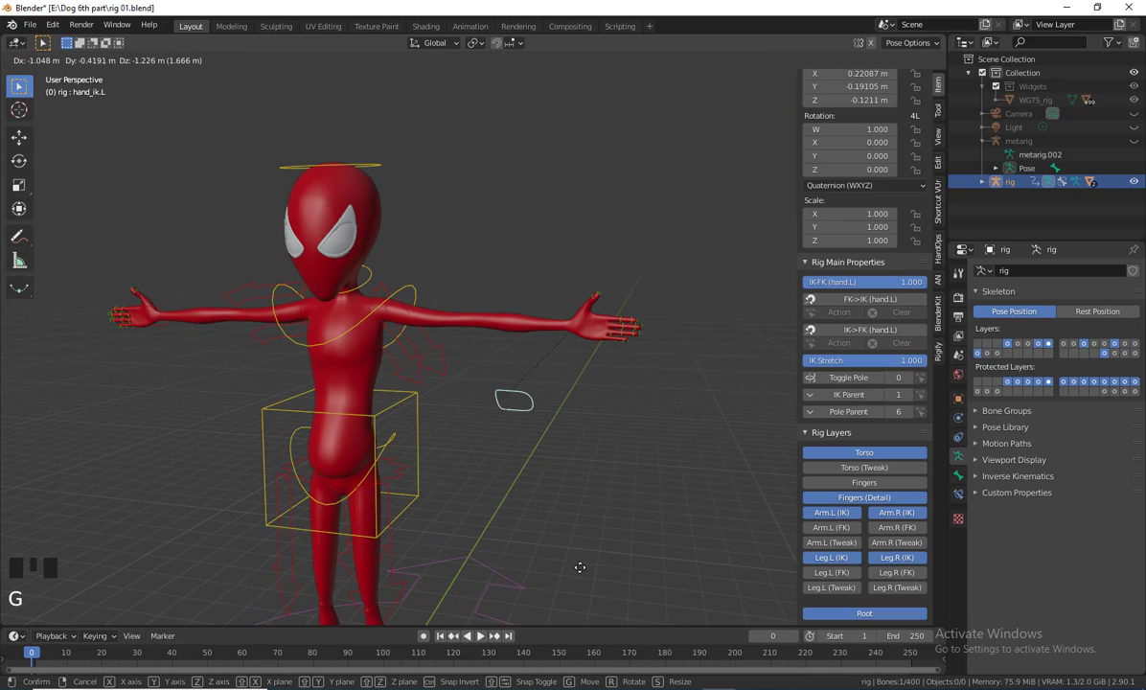
right_click(561, 329)
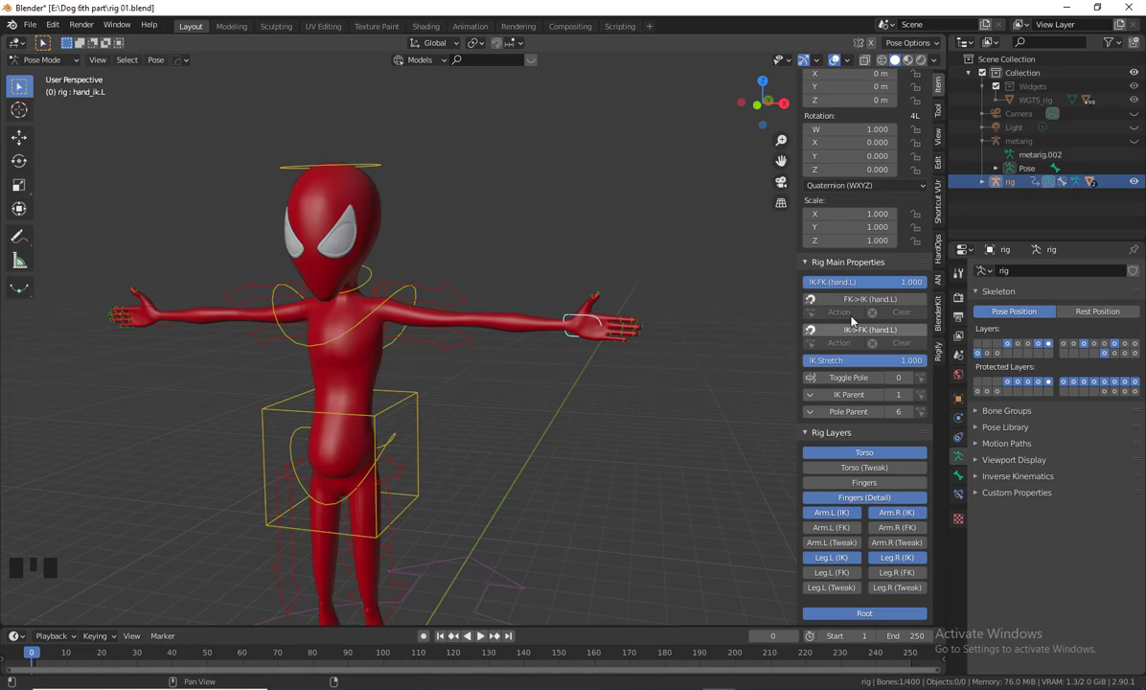
Set IK-FK (hand.L) to 0.000 and move the left hand's IK control inward and down to bend the elbow
left_click_drag(909, 284, 870, 284)
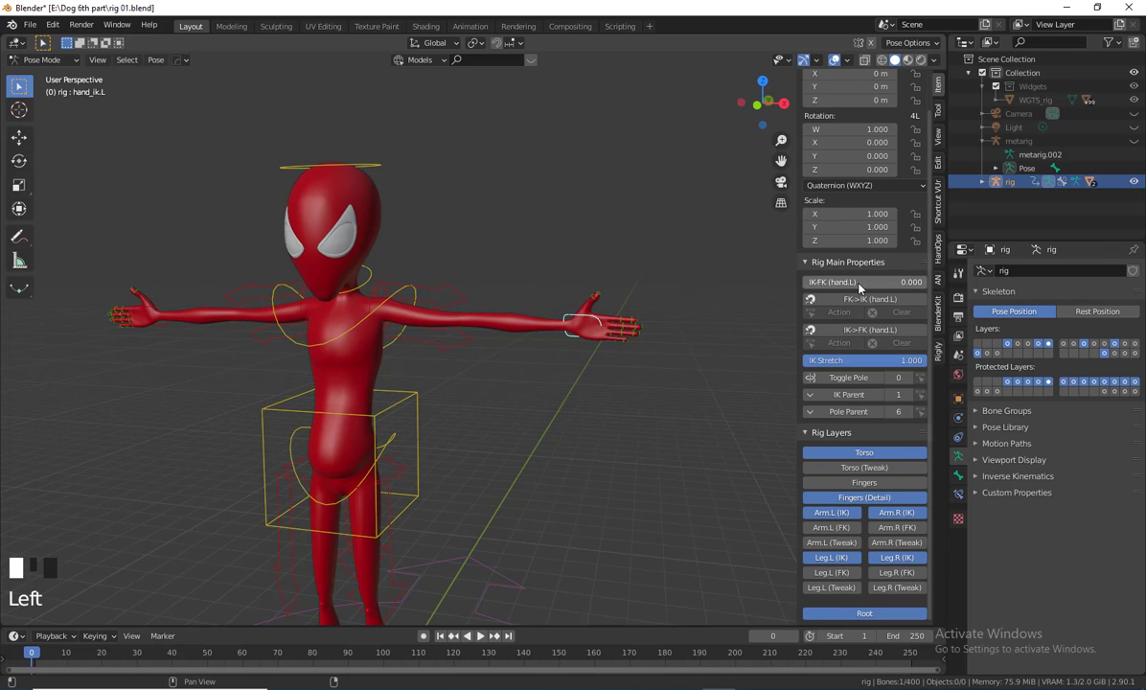
key("g")
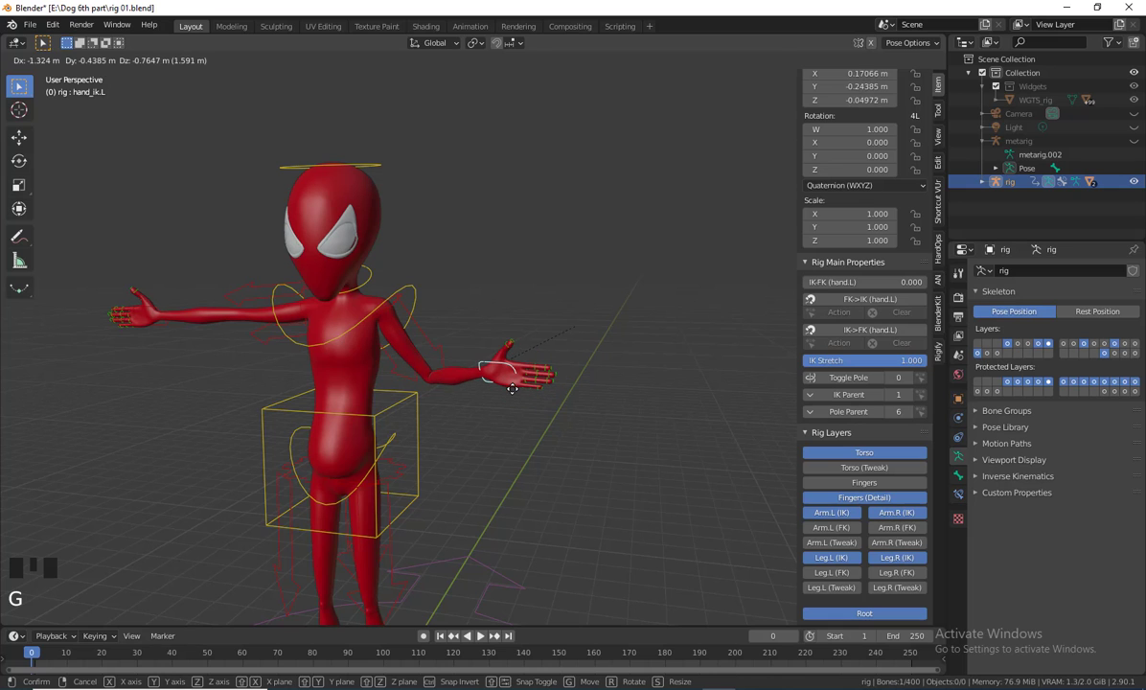
left_click(432, 350)
Select the left upper arm's IK control, upper_arm_ik.L, and set its Toggle Pole to 1
left_click(432, 350)
mouse_move(512, 454)
middle_mouse_down()
mouse_move(388, 455)
mouse_move(537, 455)
mouse_move(524, 455)
middle_mouse_up()
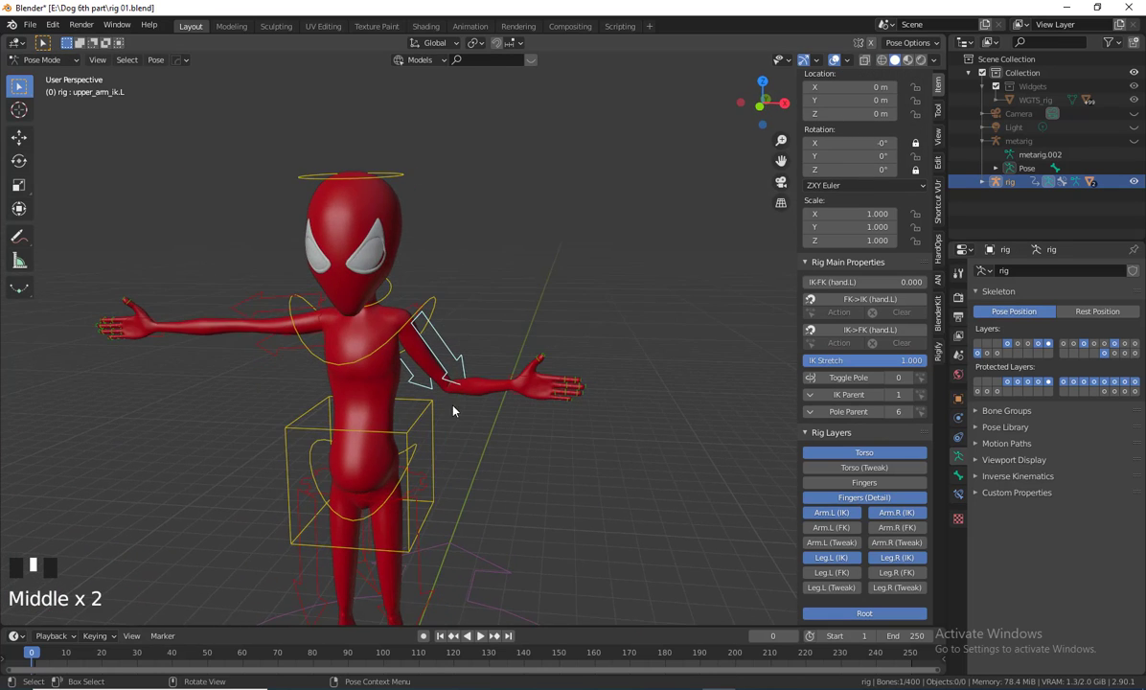
middle_click_drag(453, 412, 551, 450)
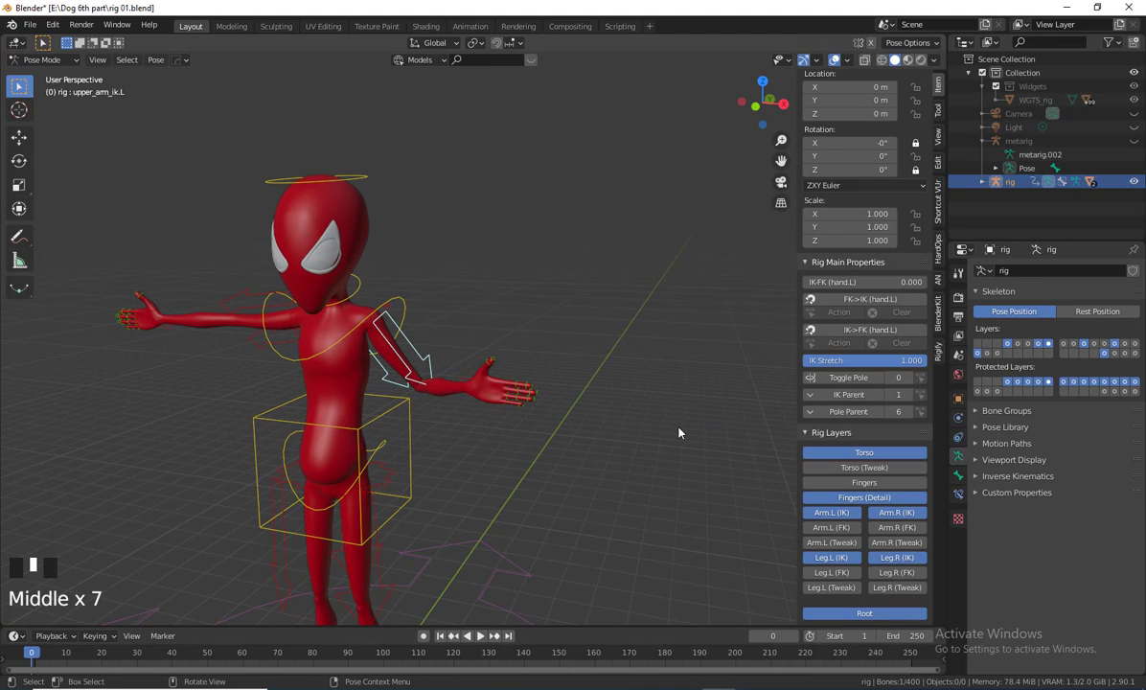
left_click(846, 379)
Try moving the left elbow's pole target upward from a side view, and cancel the move
middle_click_drag(623, 412, 388, 402)
left_click(408, 432)
middle_click_drag(491, 432, 507, 460)
key("g")
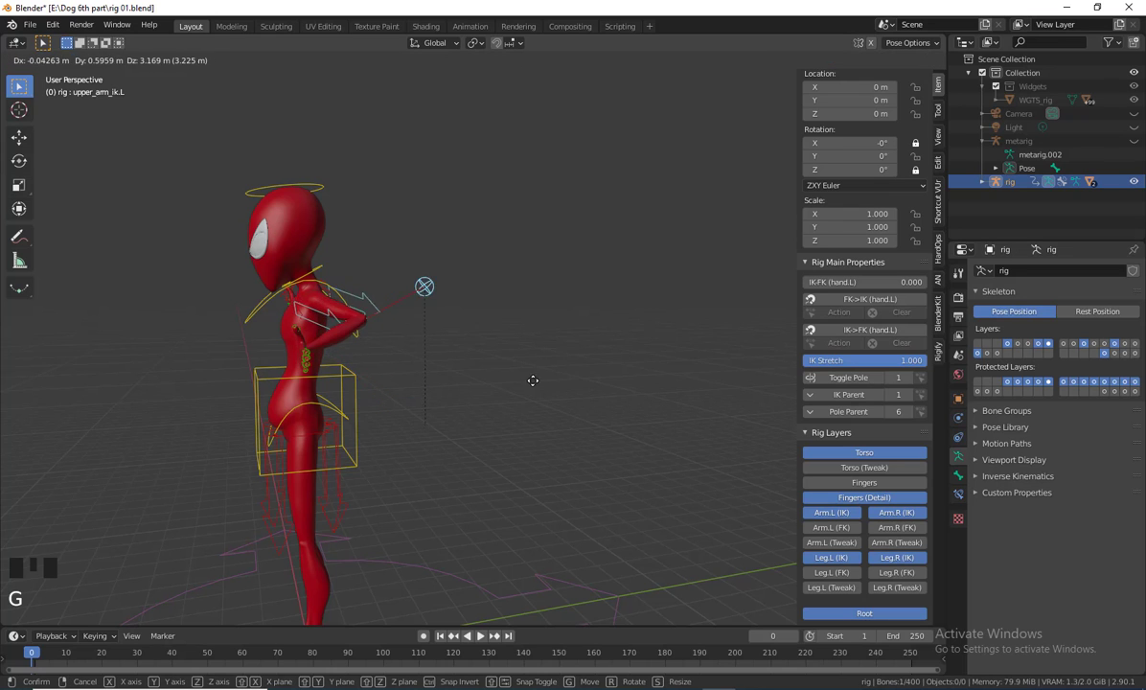
right_click(532, 331)
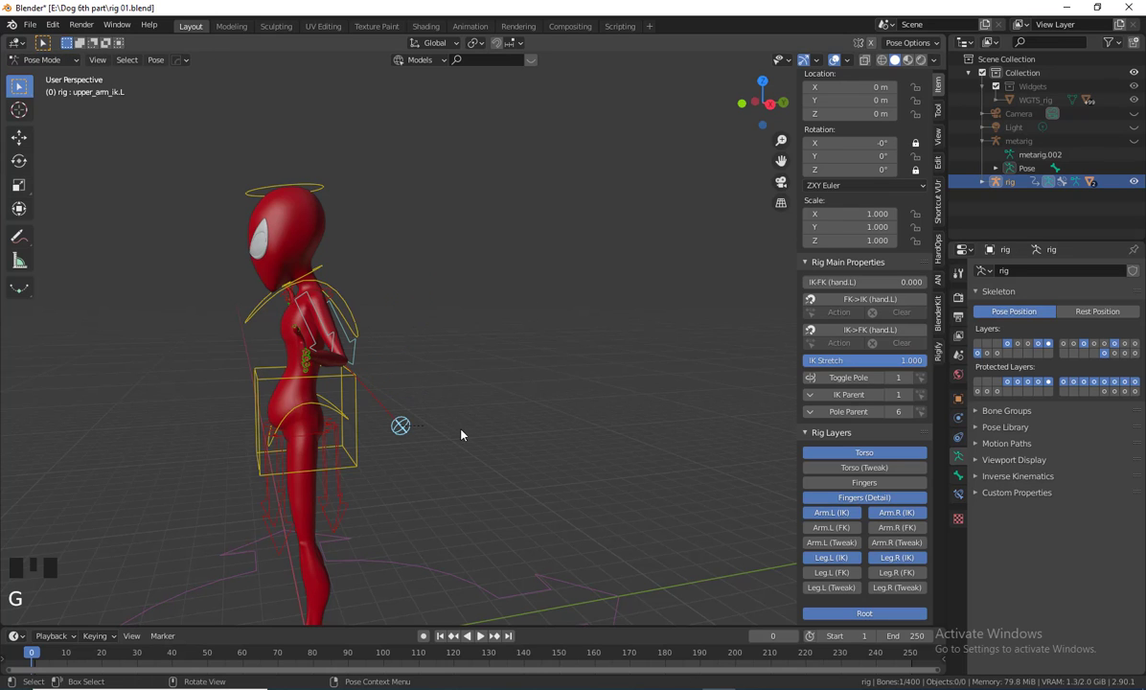
Move the left arm's pole target upward to change the direction of the elbow bend
middle_click_drag(461, 434, 570, 454)
key("g")
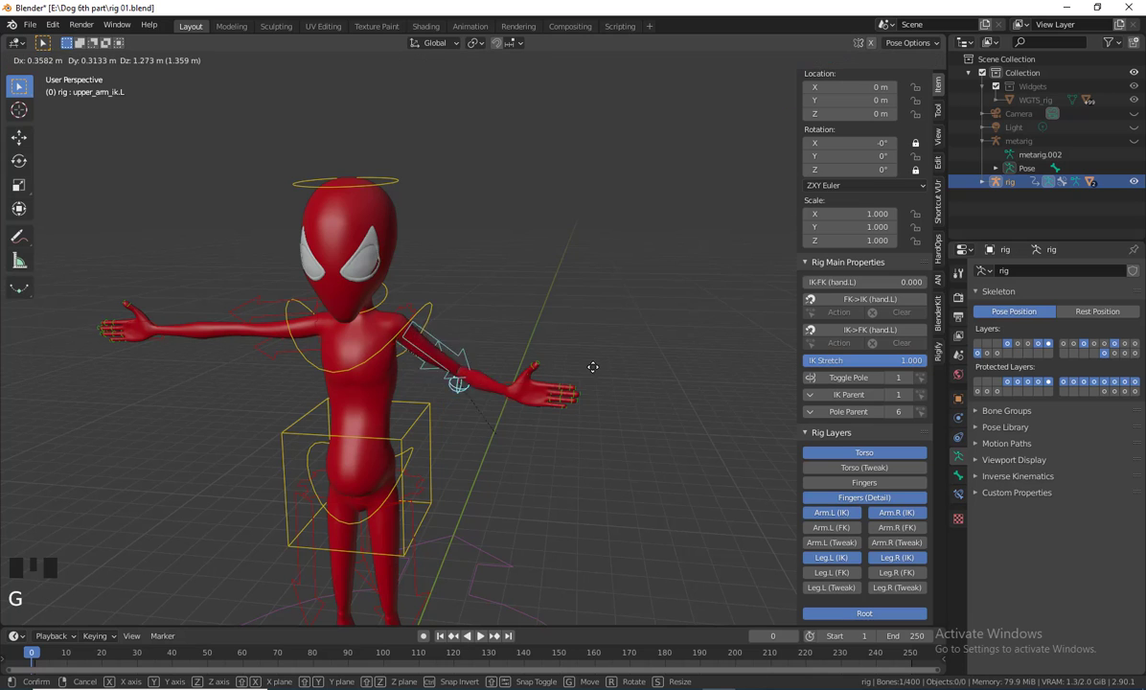
left_click(562, 440)
Examine the left arm's bend and its pole target from several angles and distances
middle_click_drag(562, 440, 493, 452)
scroll(432, 403, "down", 2)
middle_click_drag(432, 403, 356, 353)
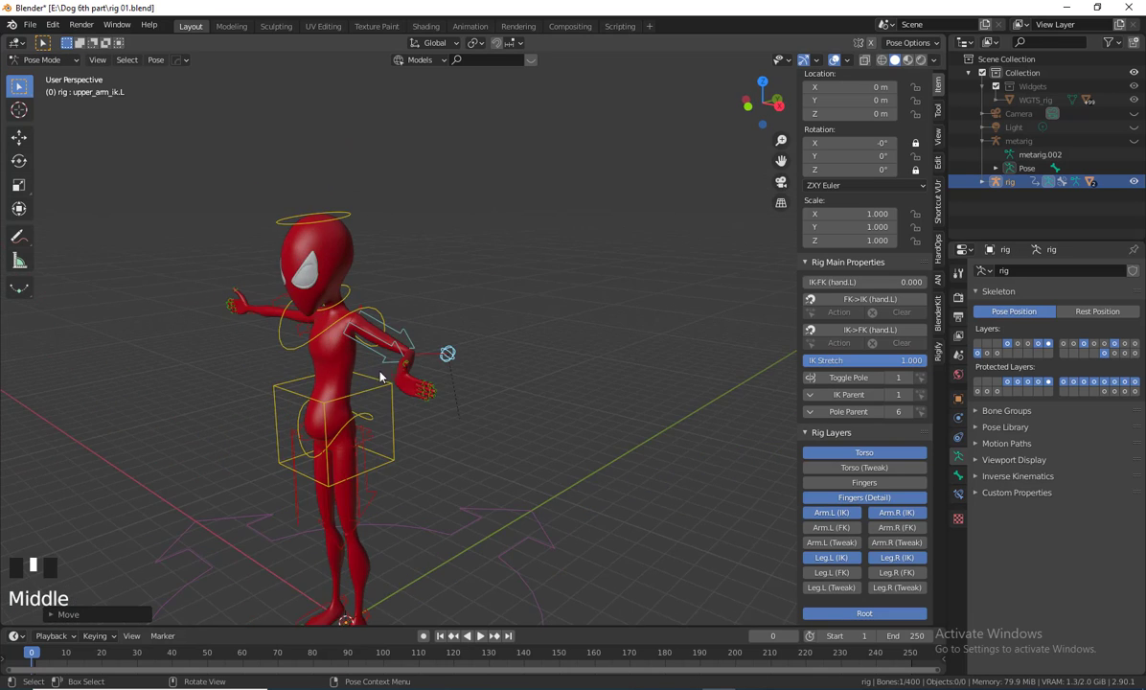
scroll(422, 426, "down", 1)
middle_click_drag(501, 518, 622, 504, "shift")
scroll(493, 537, "up", 2)
scroll(524, 460, "up", 2)
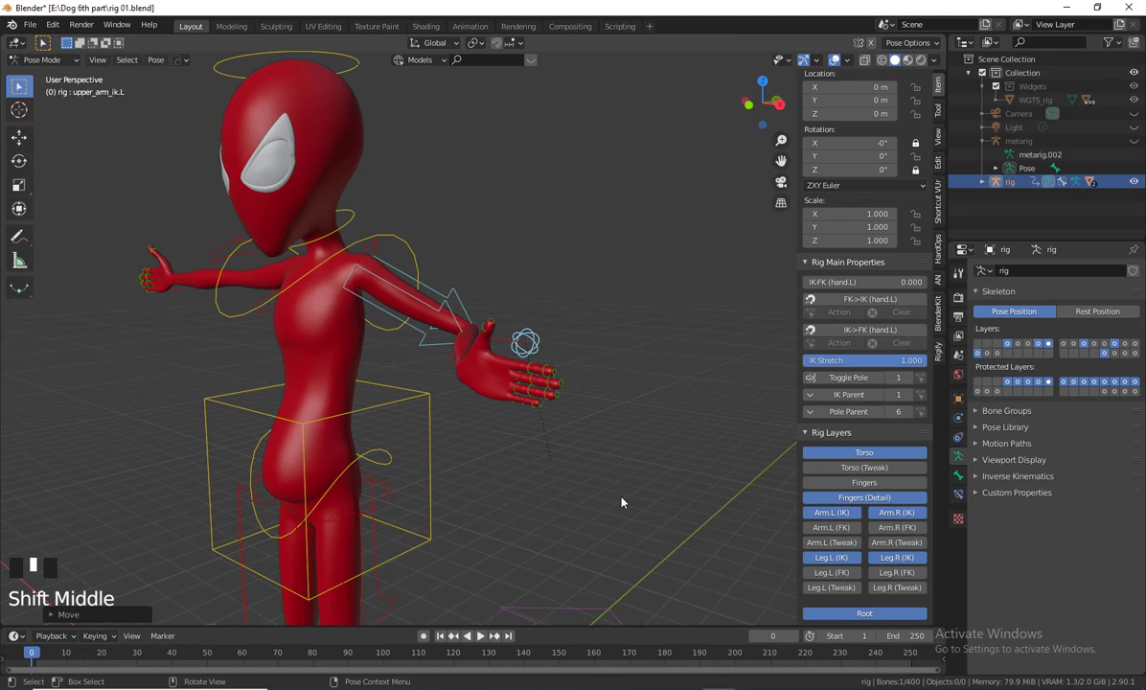
scroll(529, 493, "up", 2)
middle_click_drag(528, 494, 549, 218)
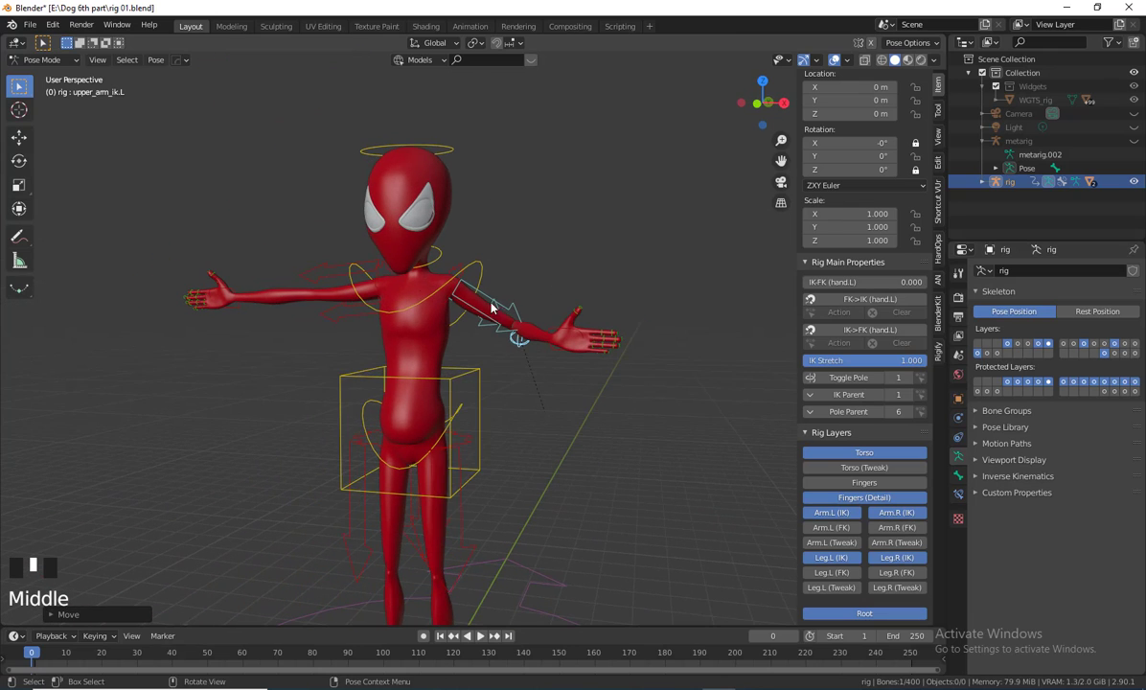
Select the character's head, torso, arm and hip controls with the left pole target and clear all their transforms
left_click_drag(632, 407, 222, 120)
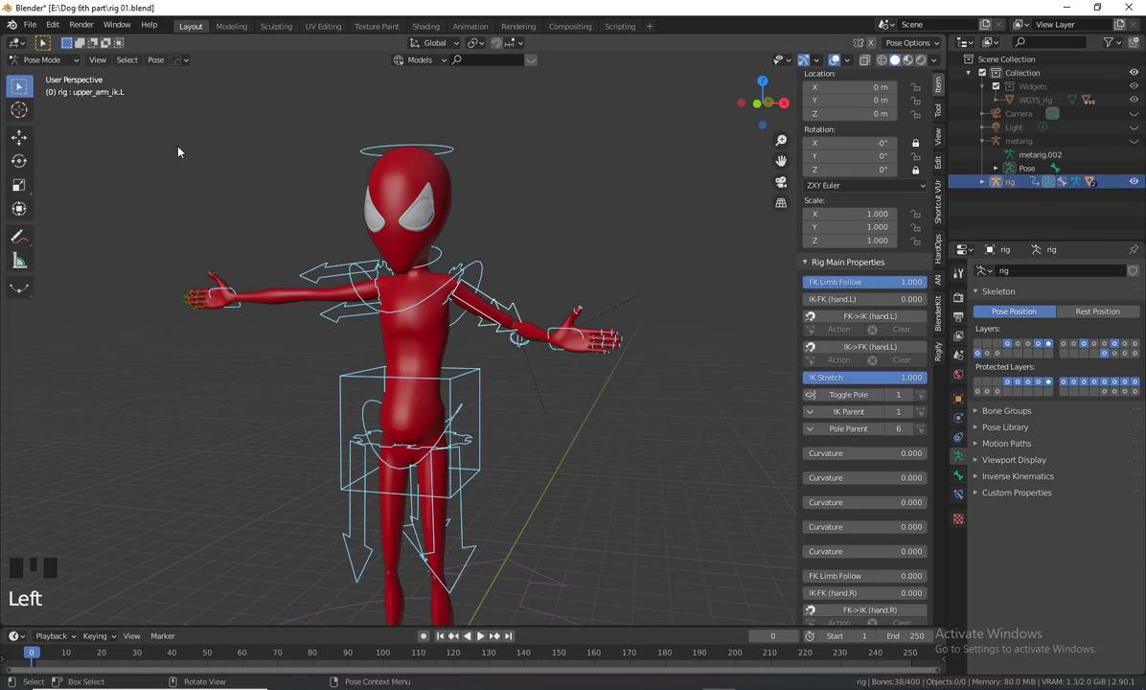
left_click(157, 63)
mouse_move(180, 89)
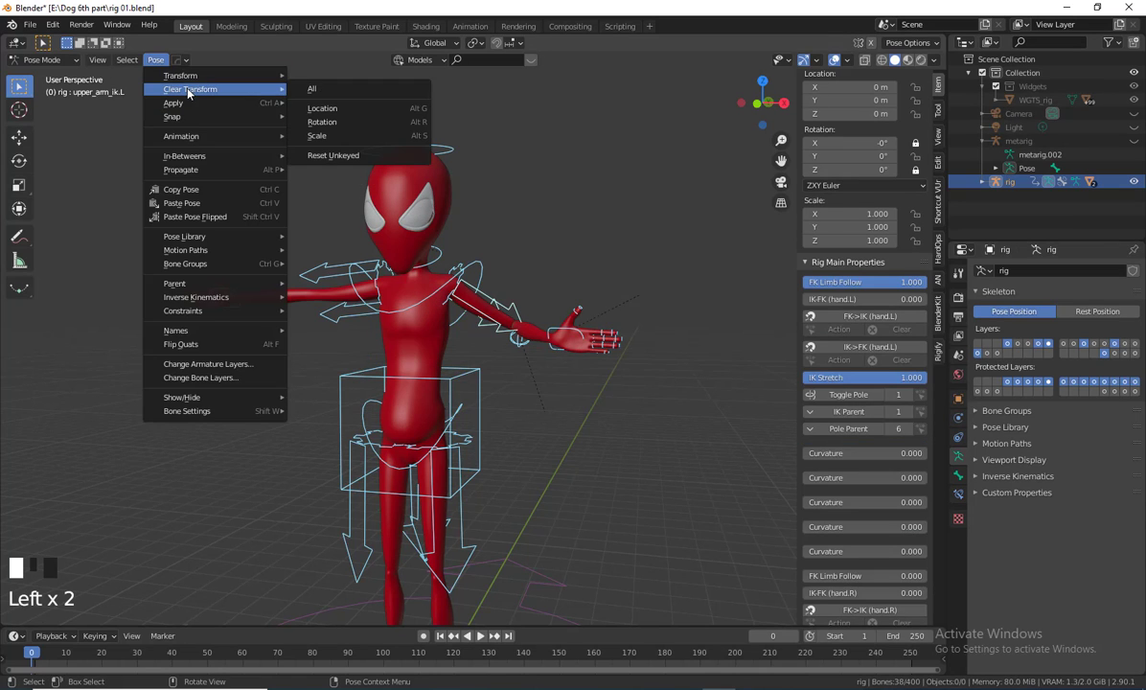
left_click(312, 88)
middle_click_drag(320, 119, 581, 447)
scroll(447, 289, "up", 2)
Select the left hand's IK control, hand_ik.L, and set the arm's Toggle Pole back to 0
left_click(523, 397)
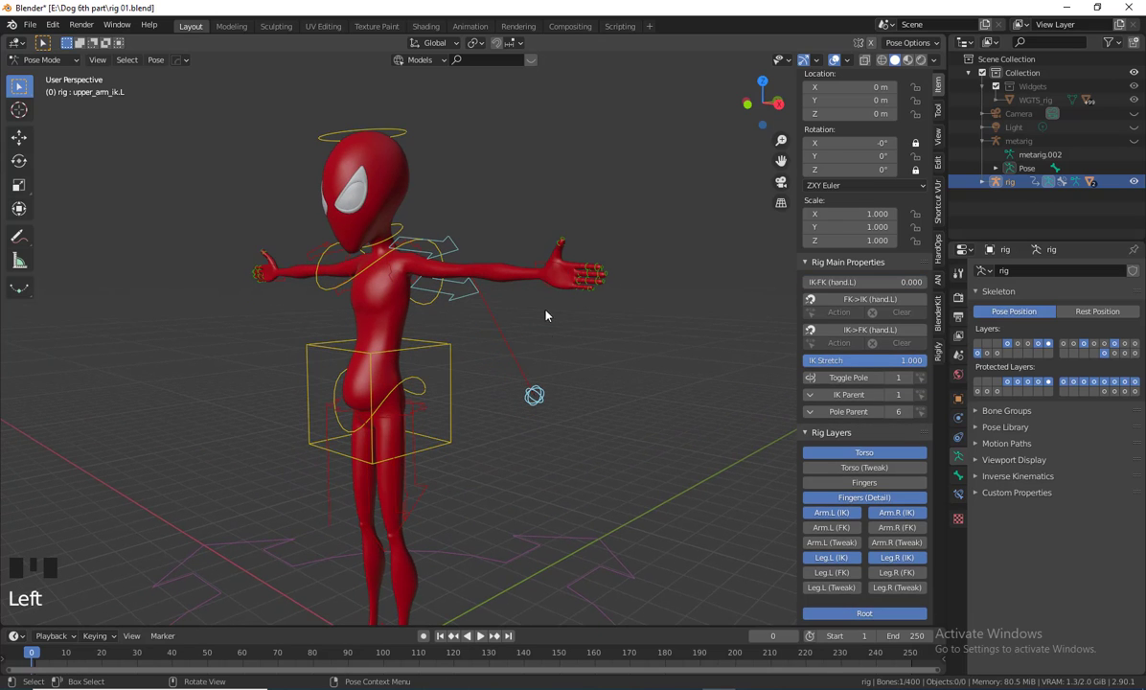
left_click(540, 265)
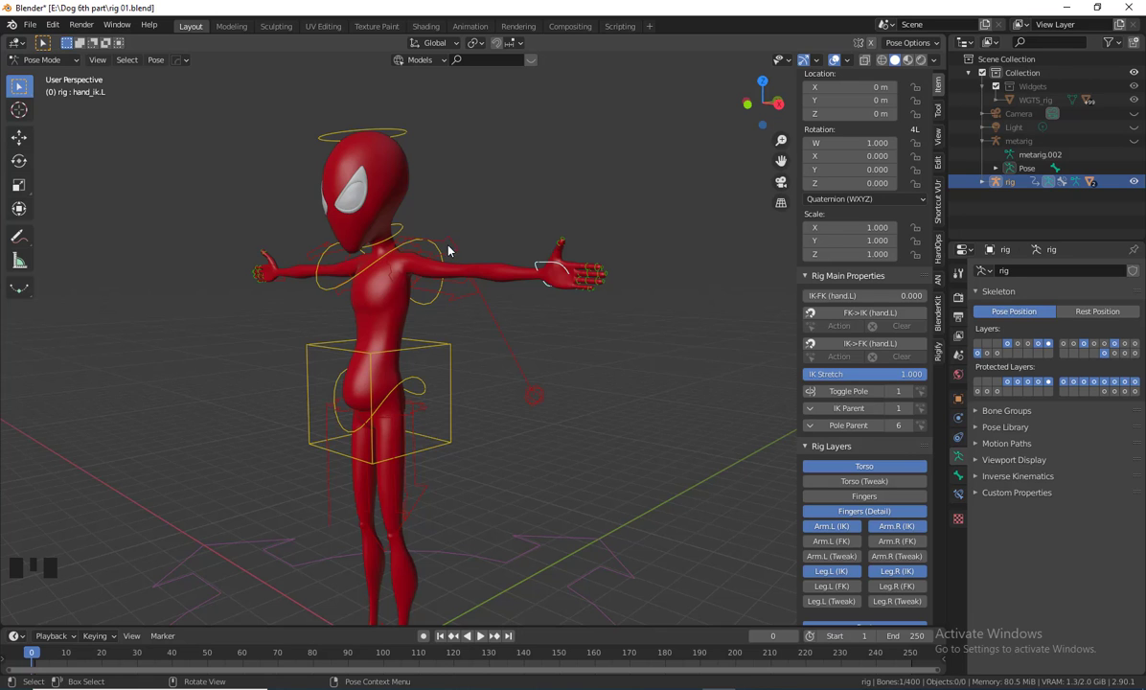
middle_click_drag(448, 250, 494, 251)
middle_click_drag(495, 326, 494, 390, "shift")
scroll(509, 360, "up", 2)
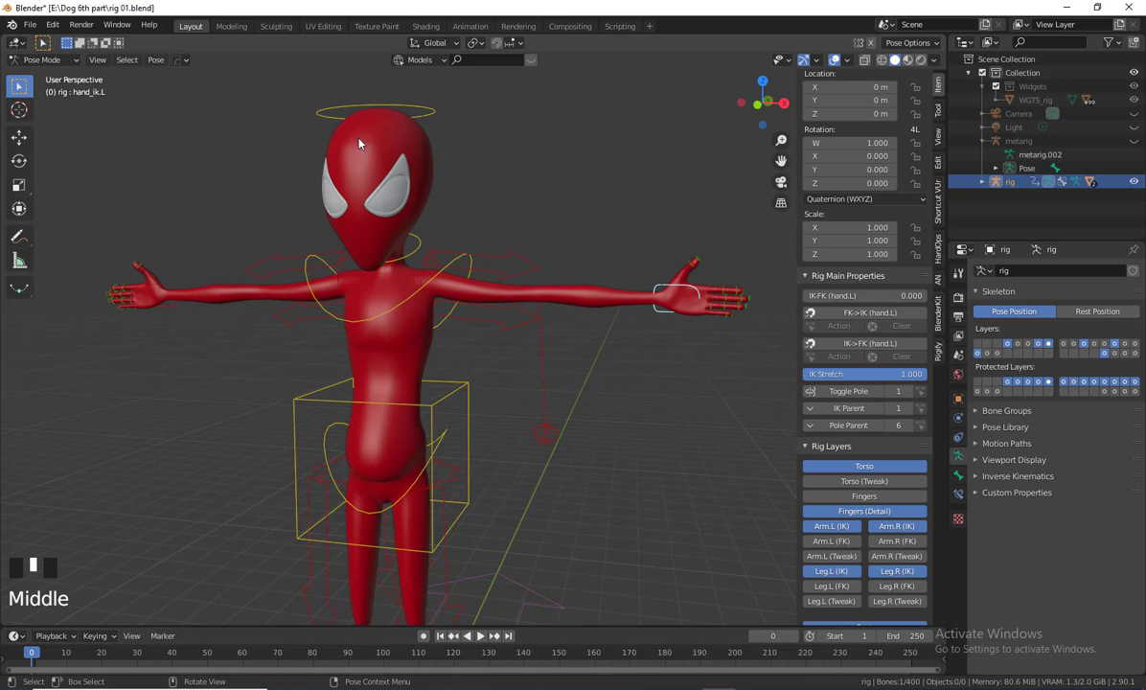
scroll(522, 439, "down", 1)
middle_click_drag(522, 441, 607, 436, "shift")
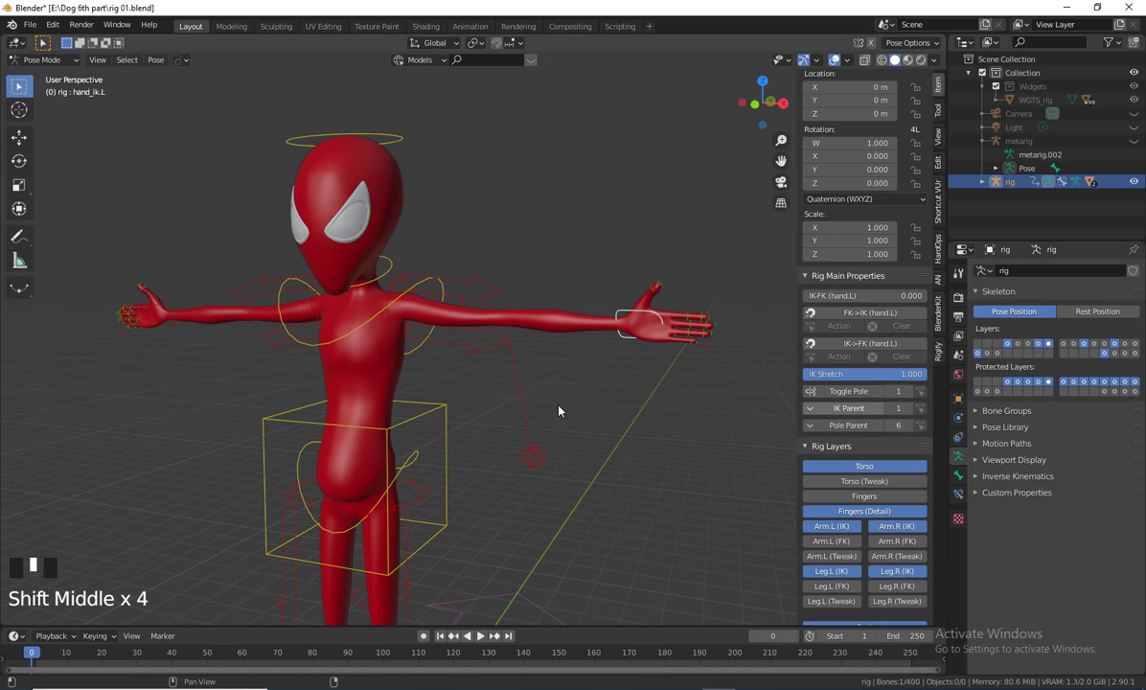
left_click(859, 400)
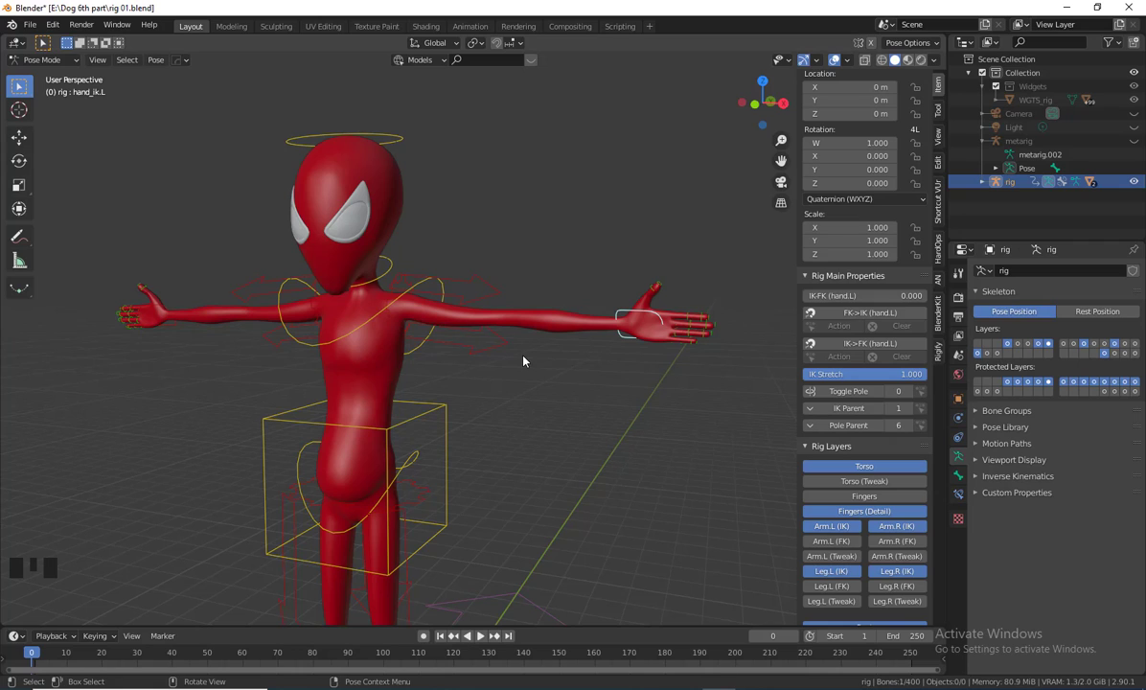
Select the left hand's IK control and move it down and inward to bend the elbow
left_click(490, 300)
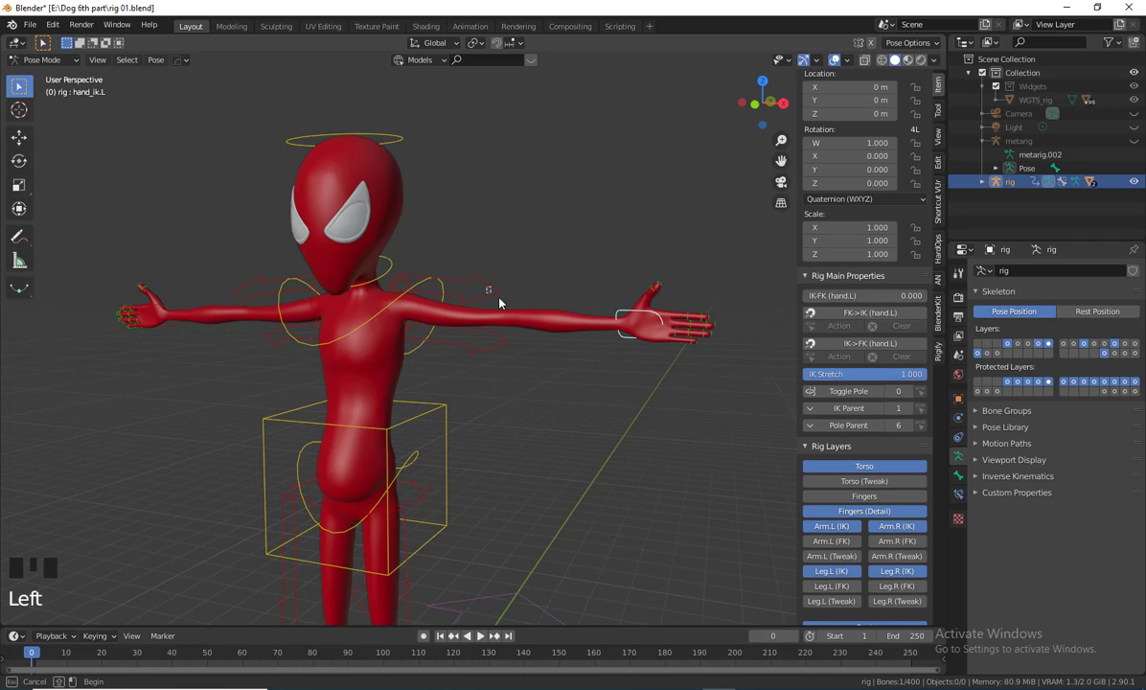
left_click(634, 318)
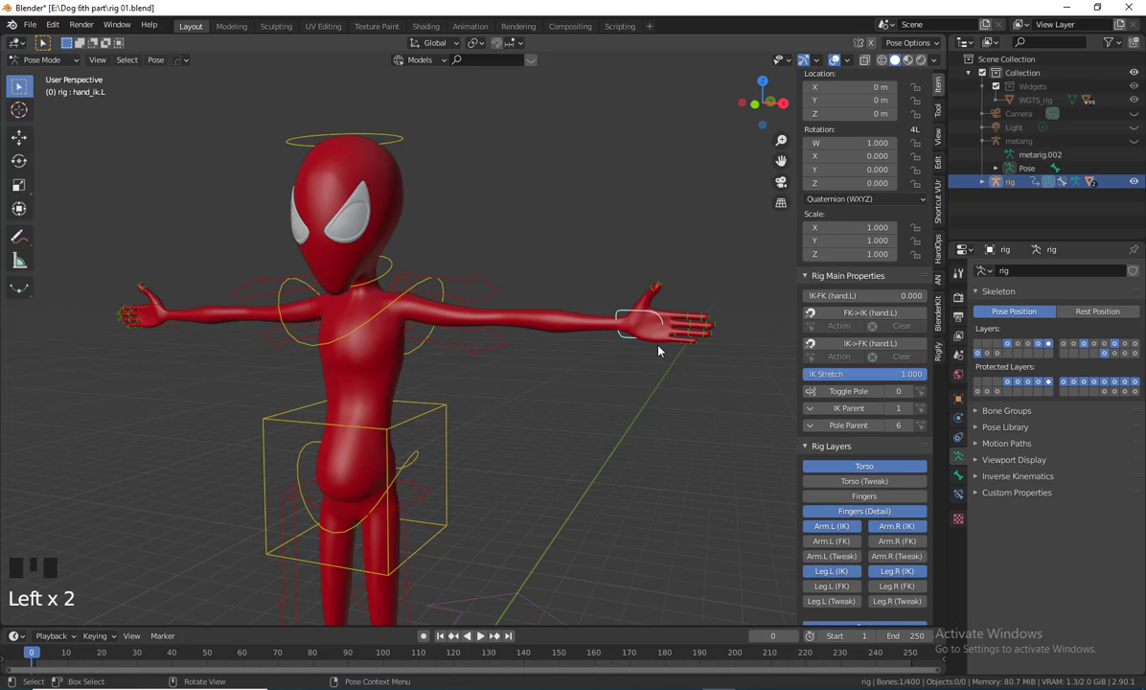
key("g")
left_click(467, 370)
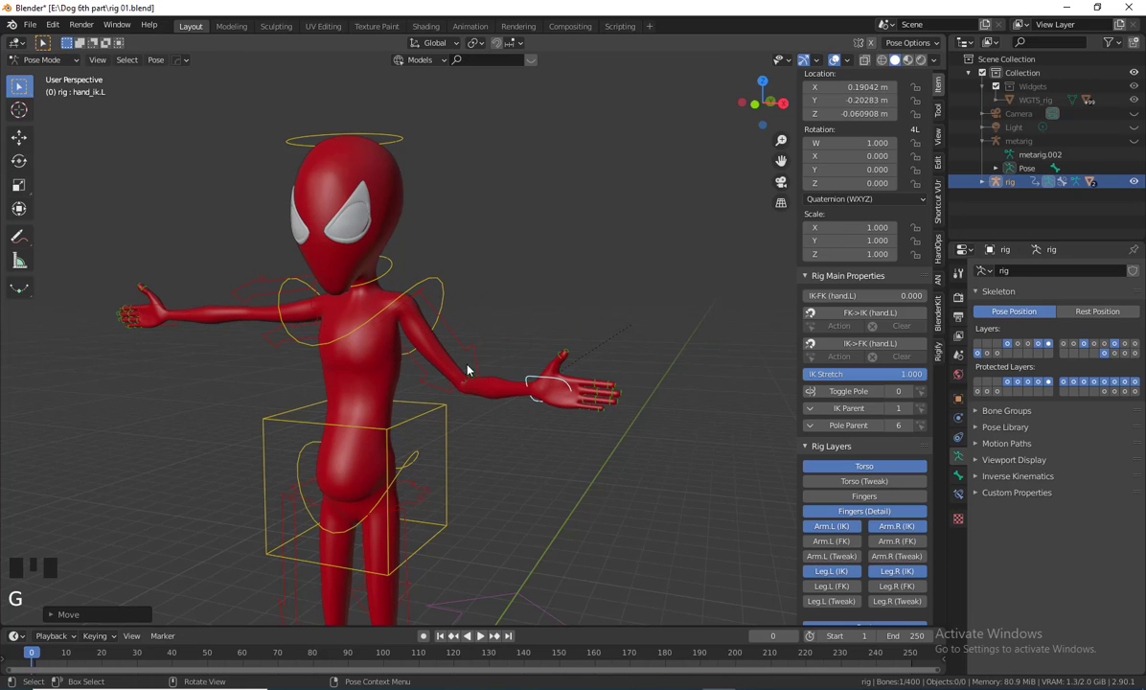
Select the left upper arm's IK control, upper_arm_ik.L, and rotate it to about 32° on Y to swing the elbow
left_click(462, 351)
middle_click_drag(463, 351, 525, 390)
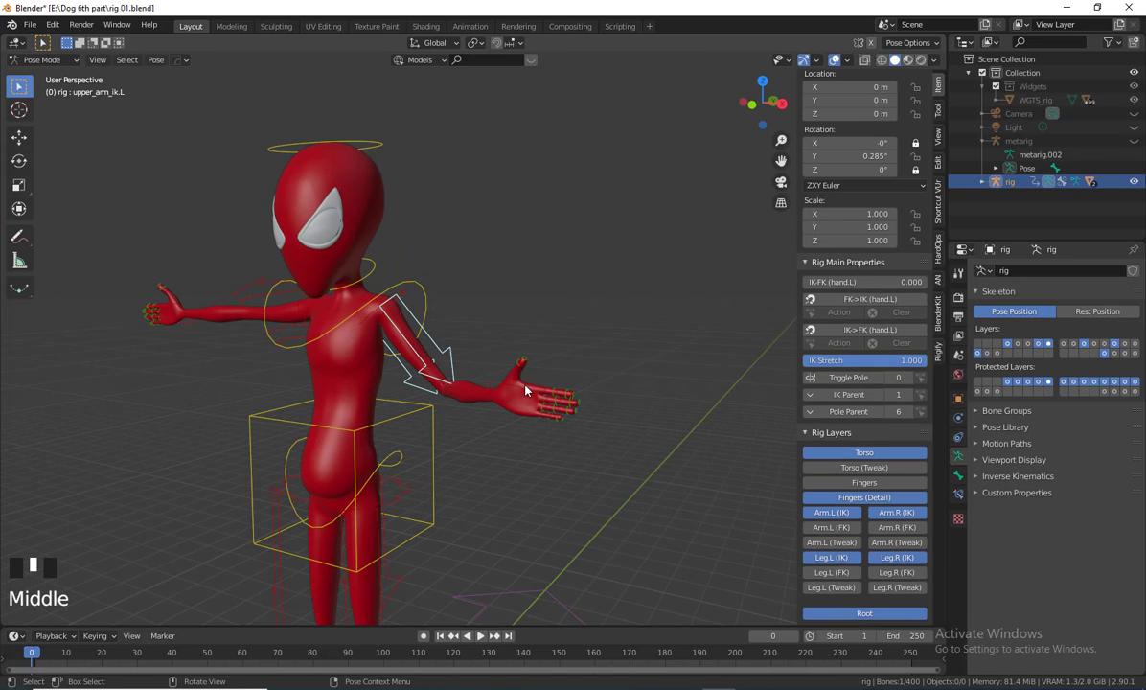
key("r")
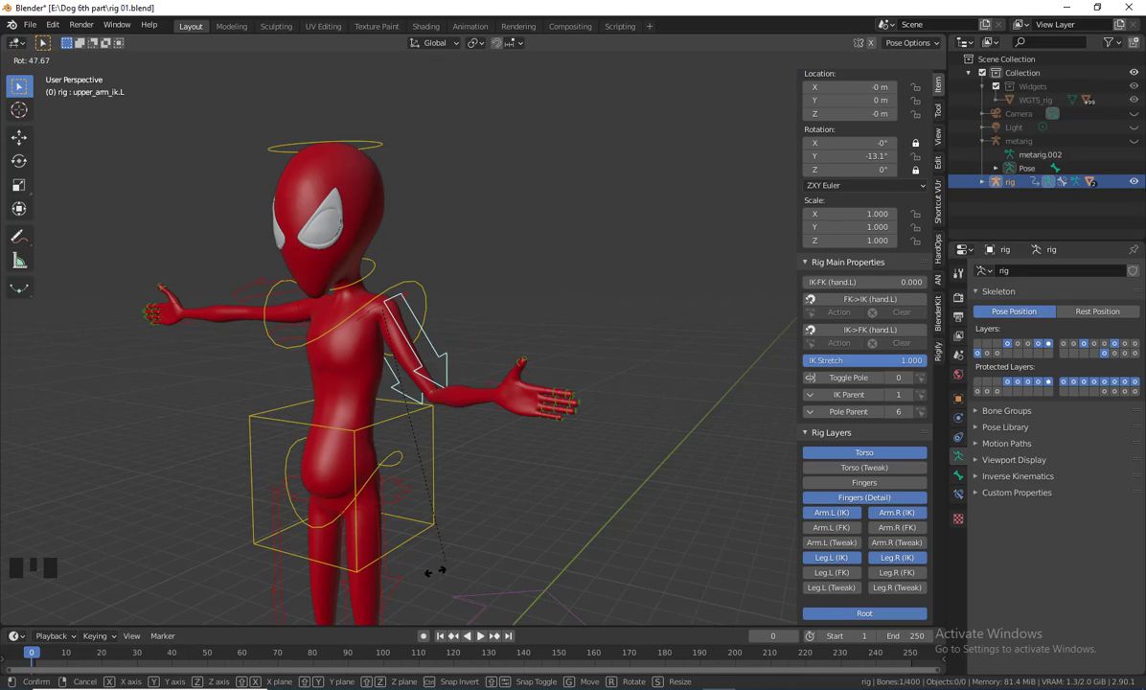
left_click(598, 213)
scroll(409, 460, "down", 1)
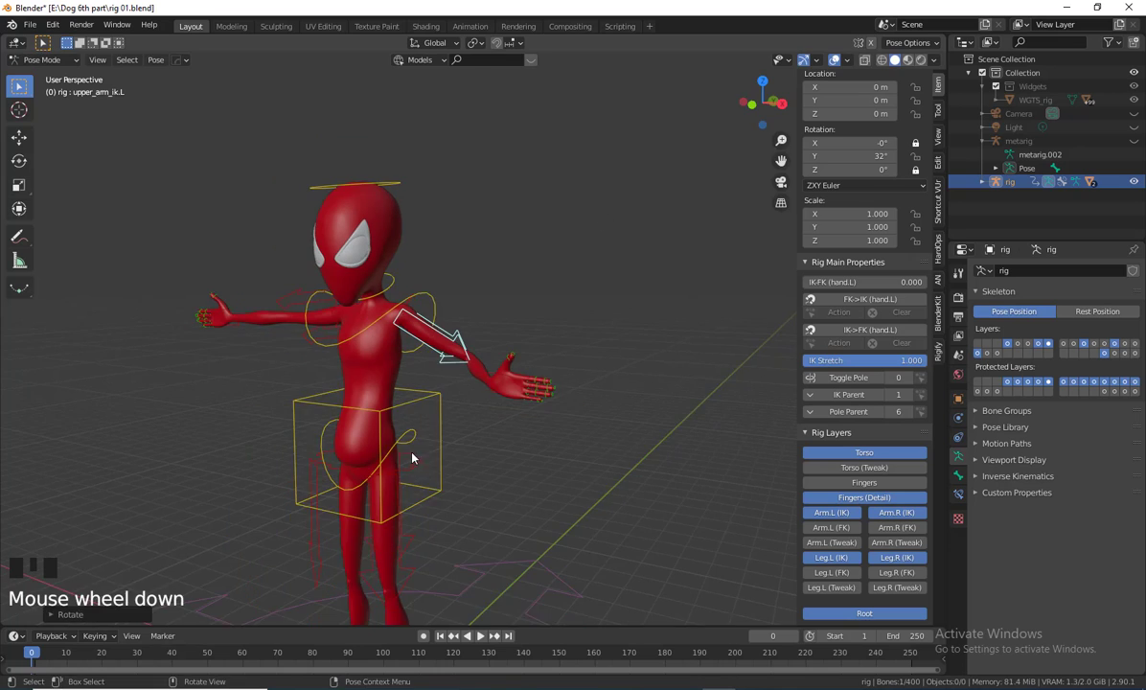
Select the left shoulder control with the help of wireframe display, return to solid display and try rotating the shoulder
scroll(443, 456, "up", 2)
mouse_move(442, 456)
middle_mouse_down("shift")
mouse_move(498, 489)
mouse_move(436, 412)
mouse_move(457, 473)
middle_mouse_up("shift")
scroll(498, 489, "up", 1)
key("shift+z")
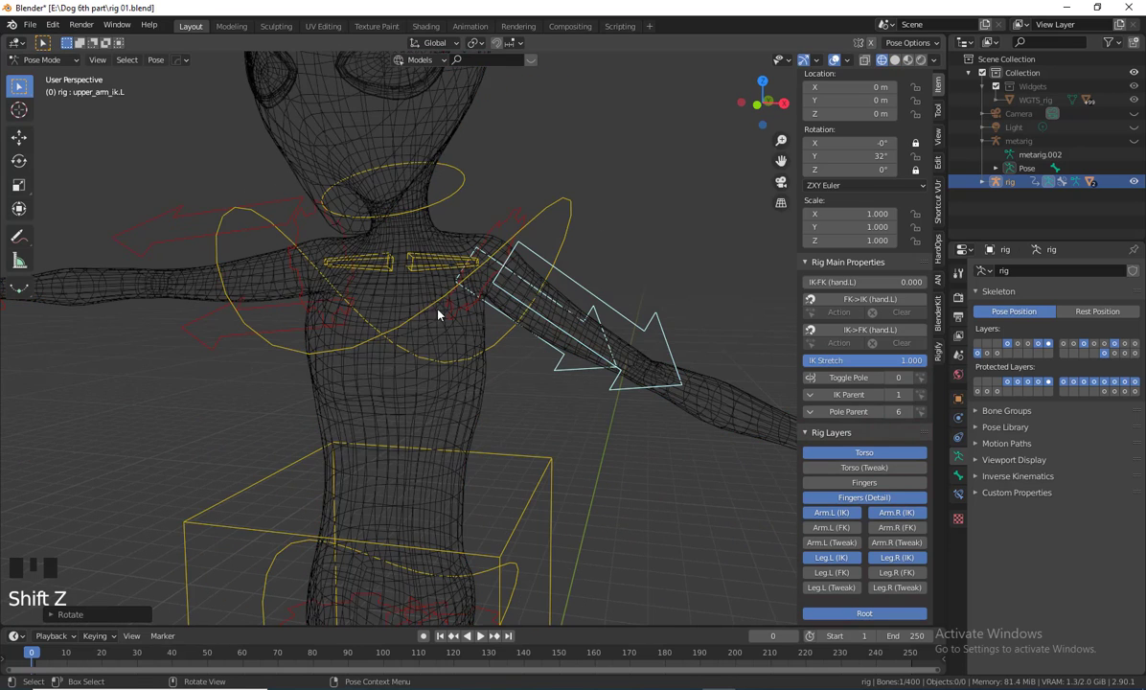
left_click(429, 260)
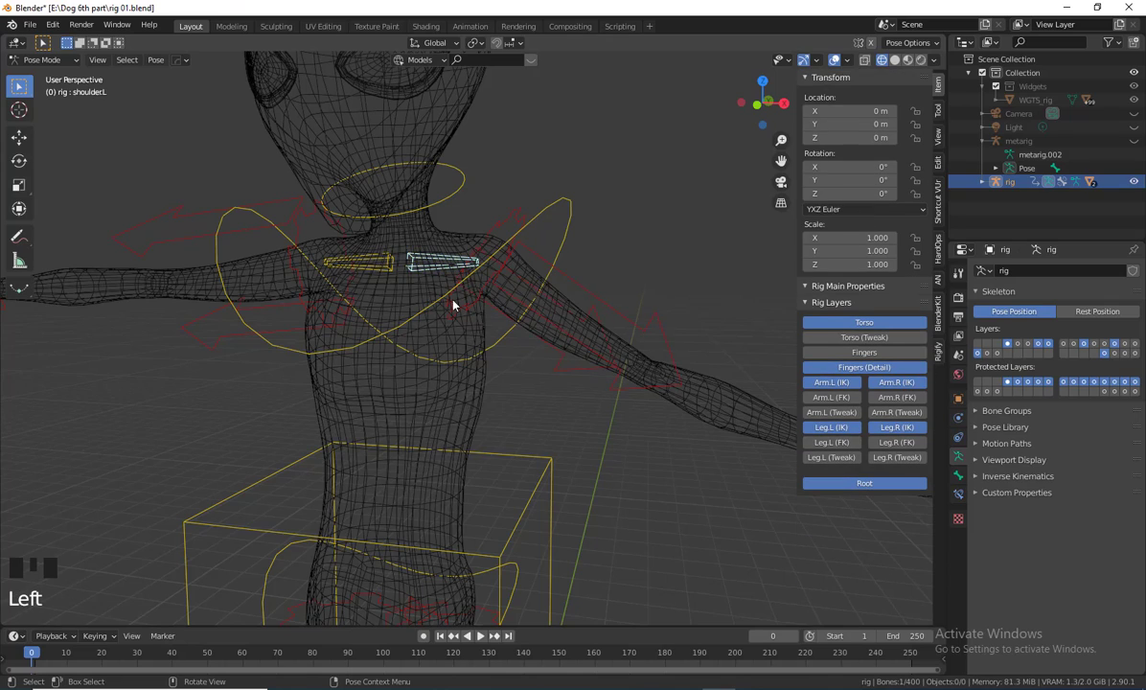
scroll(567, 461, "down", 2)
middle_click_drag(567, 461, 539, 514)
key("shift+z")
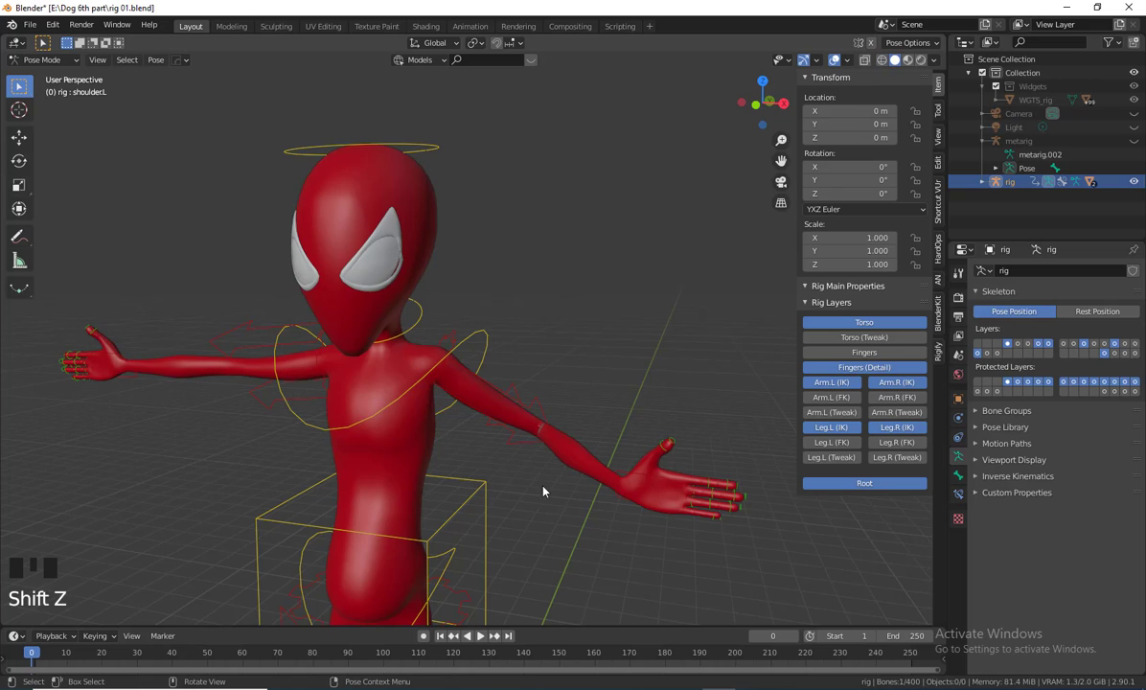
key("r")
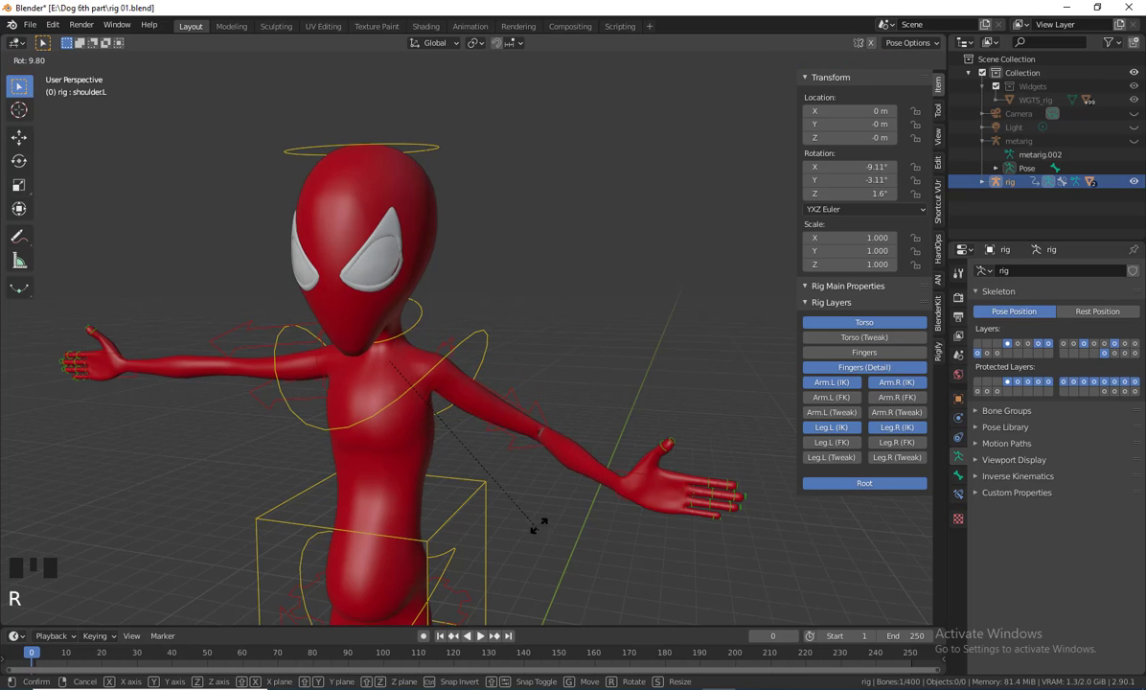
right_click(532, 463)
Select the left arm's parent control, upper_arm_parent.L, and try to rotate it
middle_click_drag(483, 463, 498, 463)
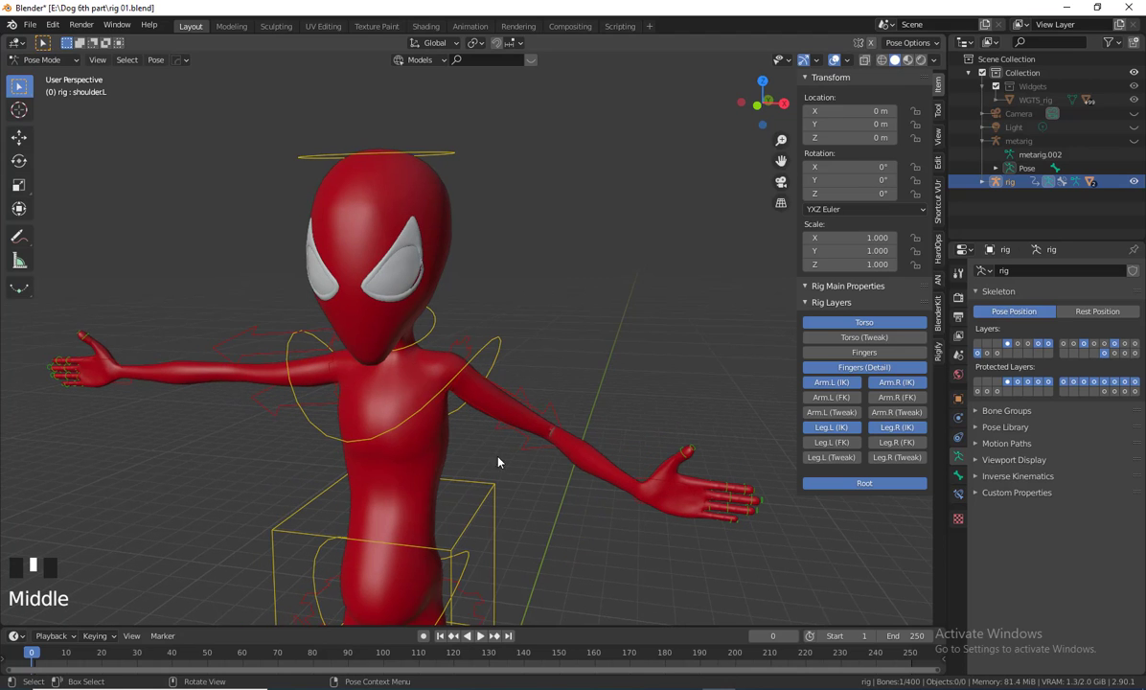
left_click(467, 348)
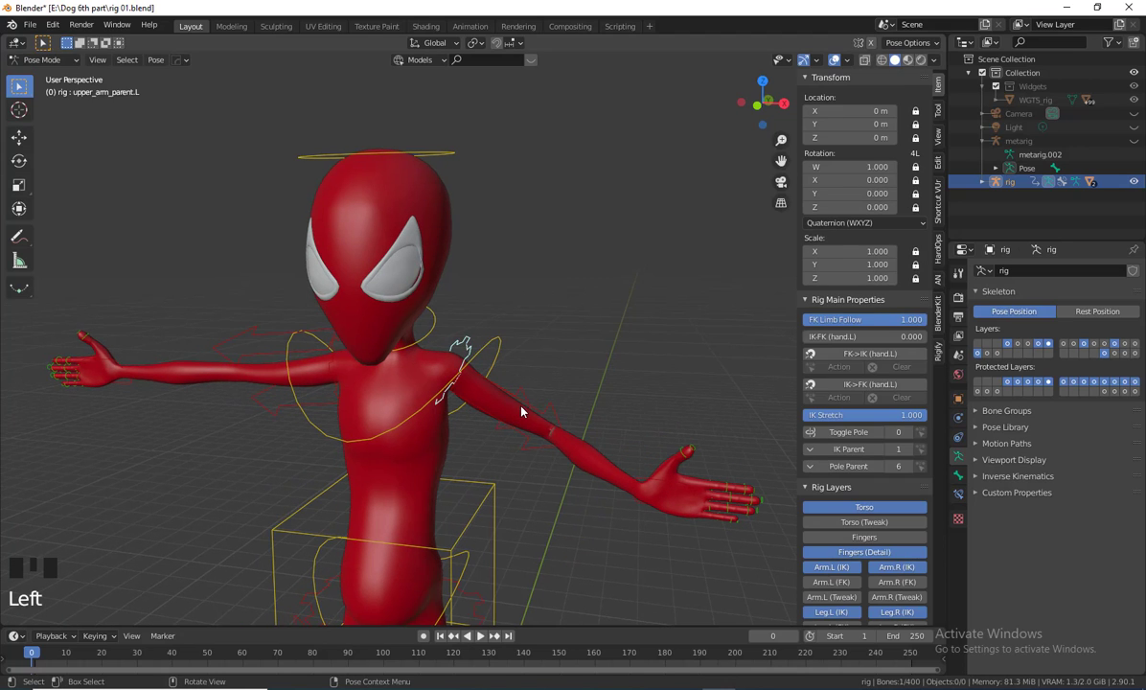
key("r")
Select the head, torso and arm controls, including the left hand, and clear all their transforms
left_click_drag(680, 402, 161, 109)
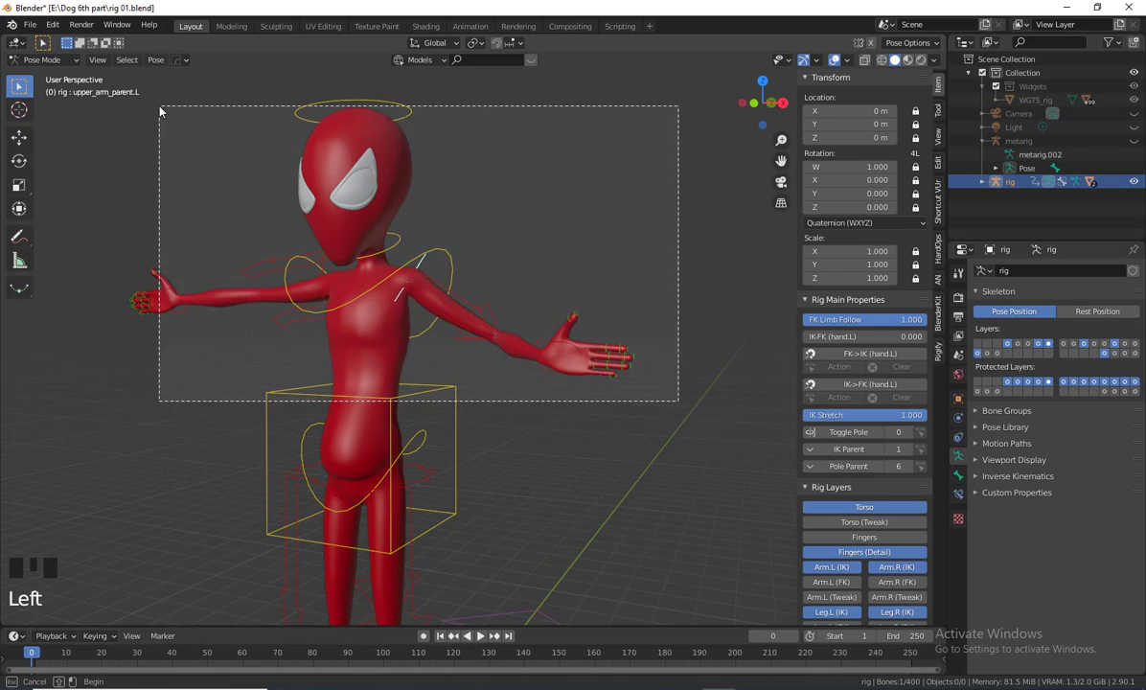
left_click(155, 60)
mouse_move(167, 87)
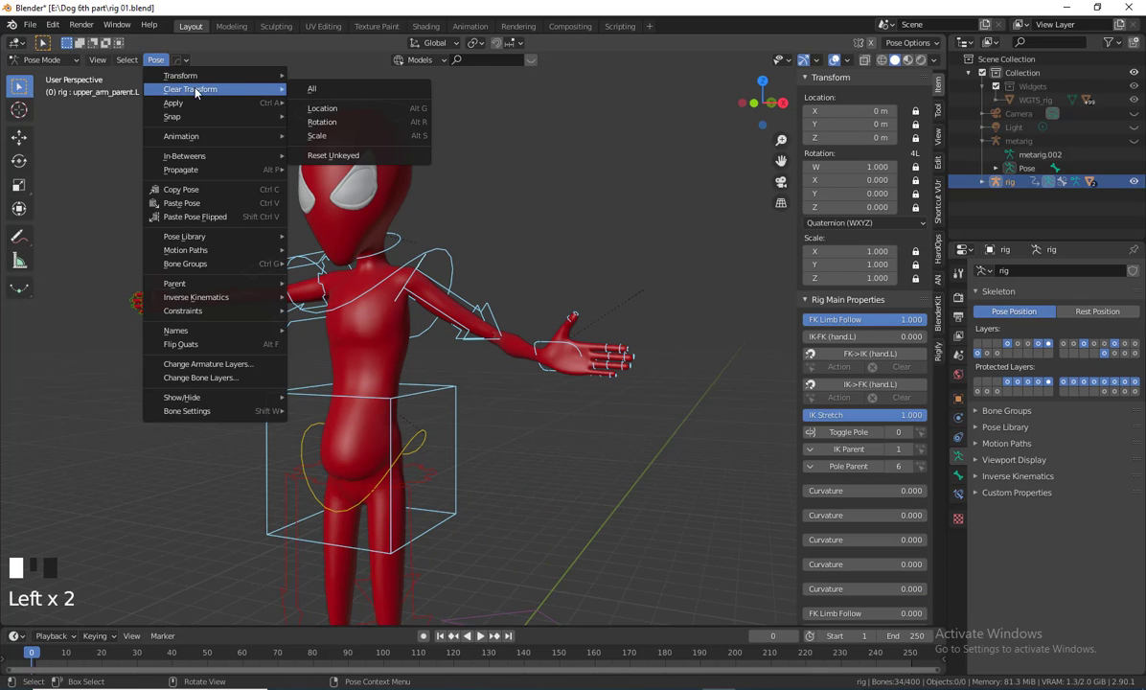
left_click(307, 89)
Select the left foot's heel control and try rotating it to roll the foot onto its toes and back onto its heel
scroll(456, 309, "down", 2)
middle_click_drag(457, 310, 487, 429)
left_click(575, 364)
scroll(612, 371, "up", 2)
scroll(526, 340, "up", 2)
left_click(578, 305)
scroll(596, 328, "down", 2)
key("r")
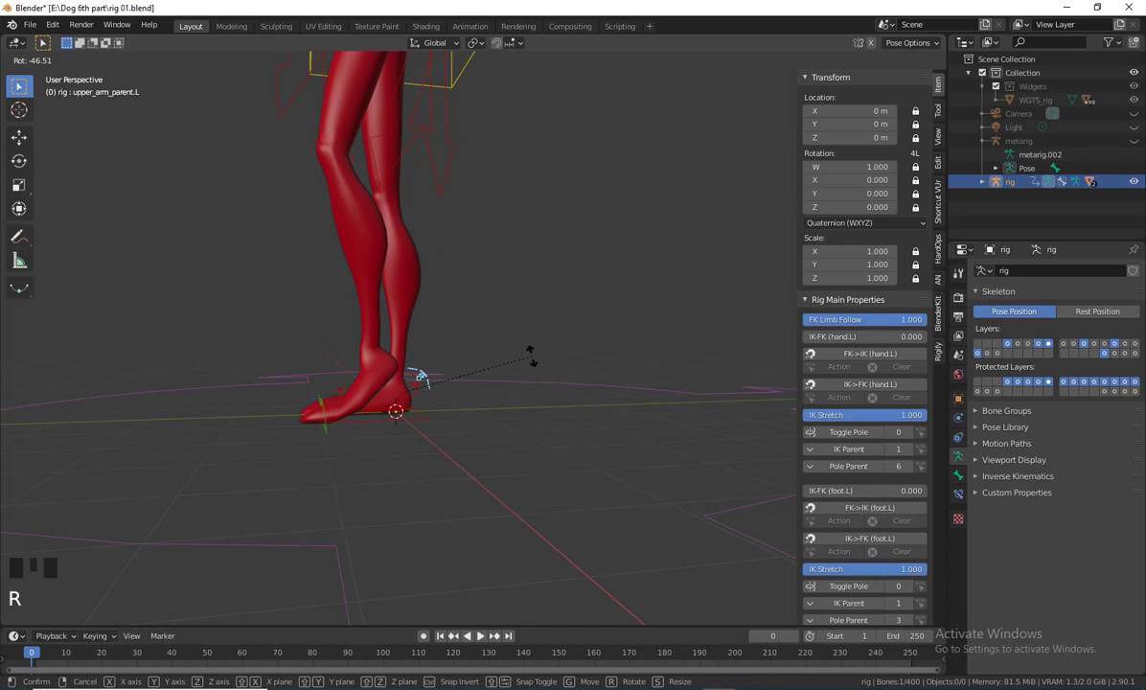
left_click(511, 480)
middle_click_drag(511, 480, 495, 469)
key("r")
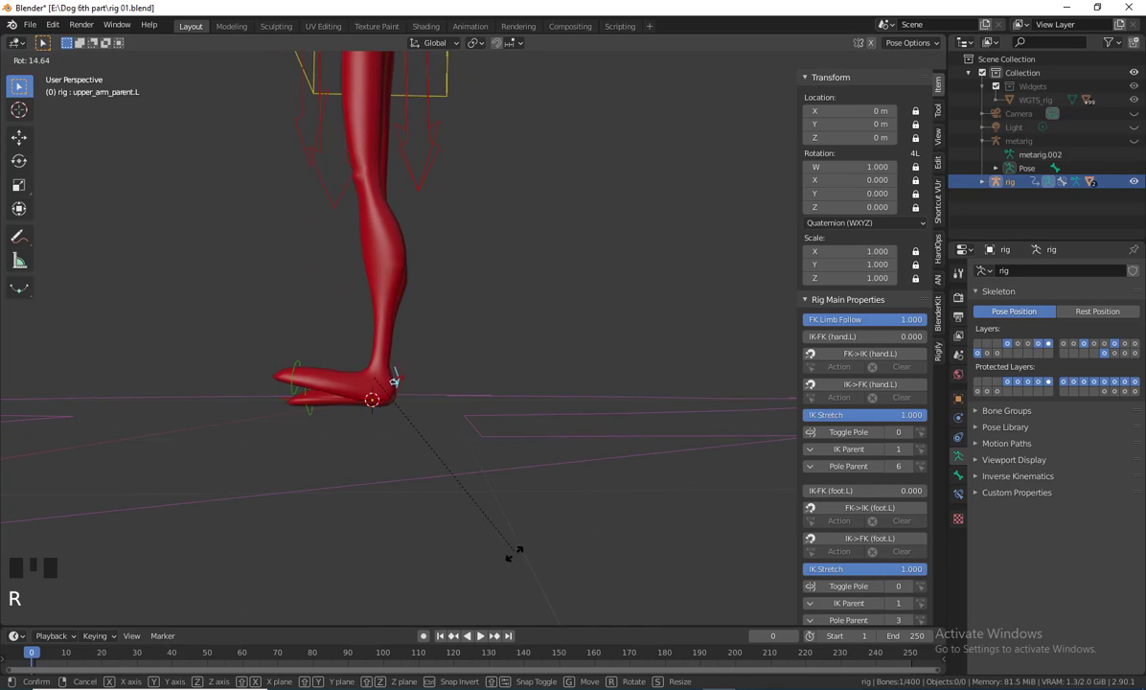
left_click(507, 352)
Add the right foot's heel control to the selection and try rotating both heels freely and around the global Z axis
middle_click_drag(484, 489, 408, 400)
left_click(395, 387, "shift")
middle_click_drag(462, 462, 489, 442)
key("r")
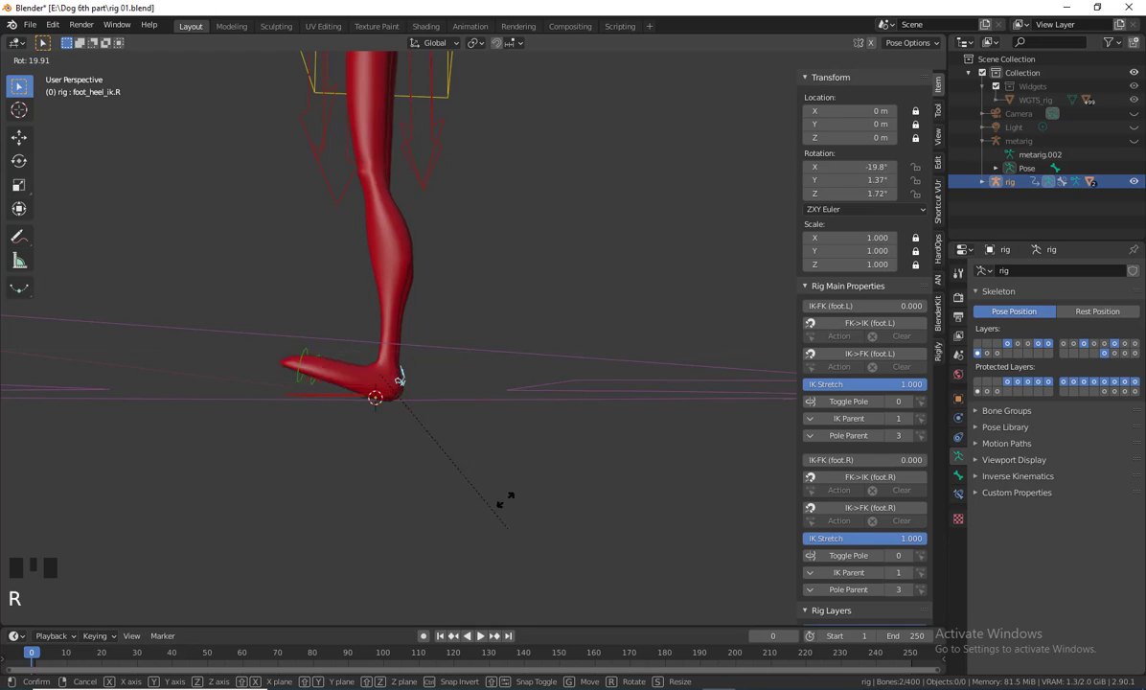
key("z")
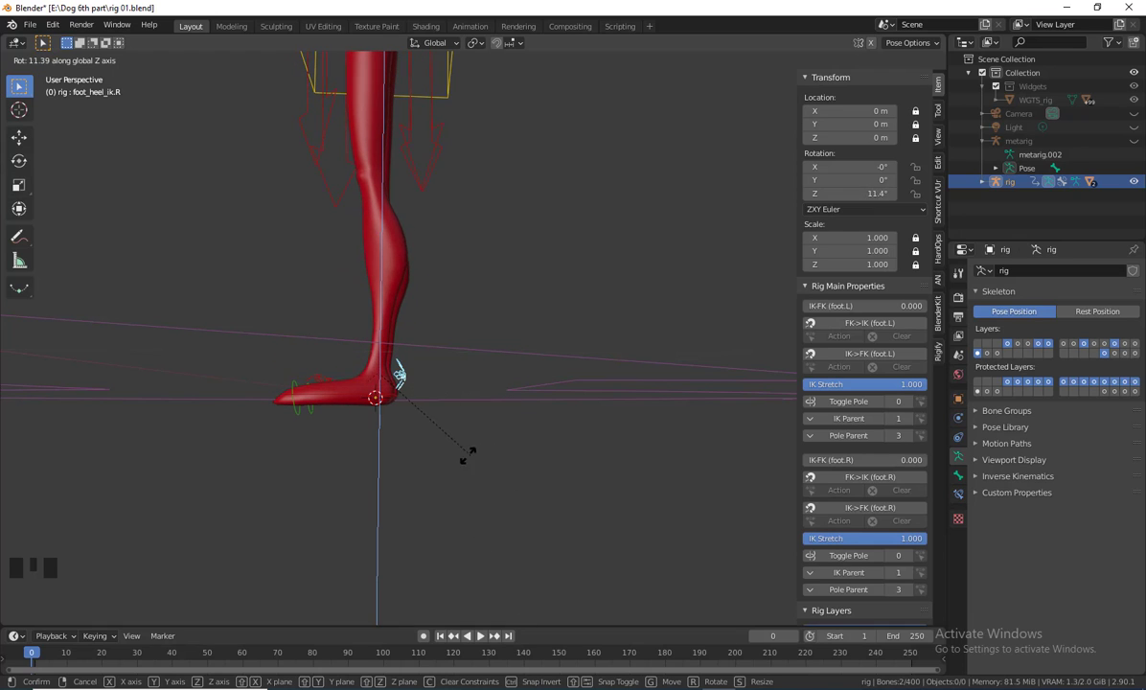
right_click(469, 482)
middle_click_drag(477, 482, 528, 487)
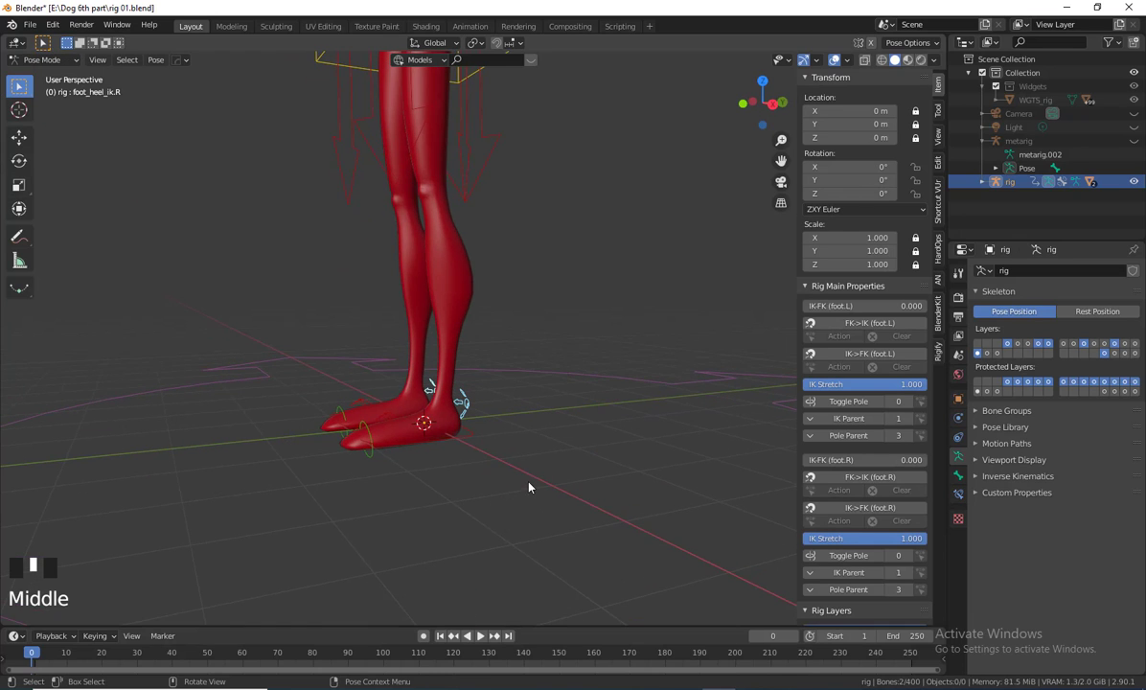
key("r")
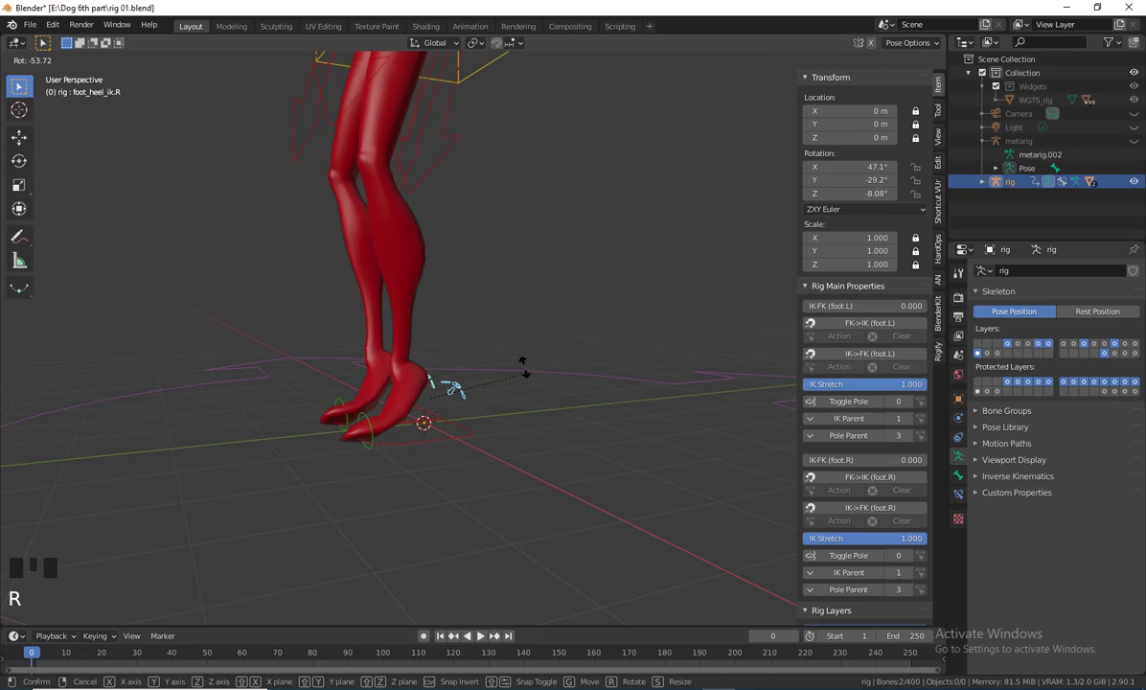
right_click(533, 431)
Select the left foot's IK control, foot_ik.L, and raise it about 0.3 m off the ground so the knee bends
middle_click_drag(539, 481, 515, 481)
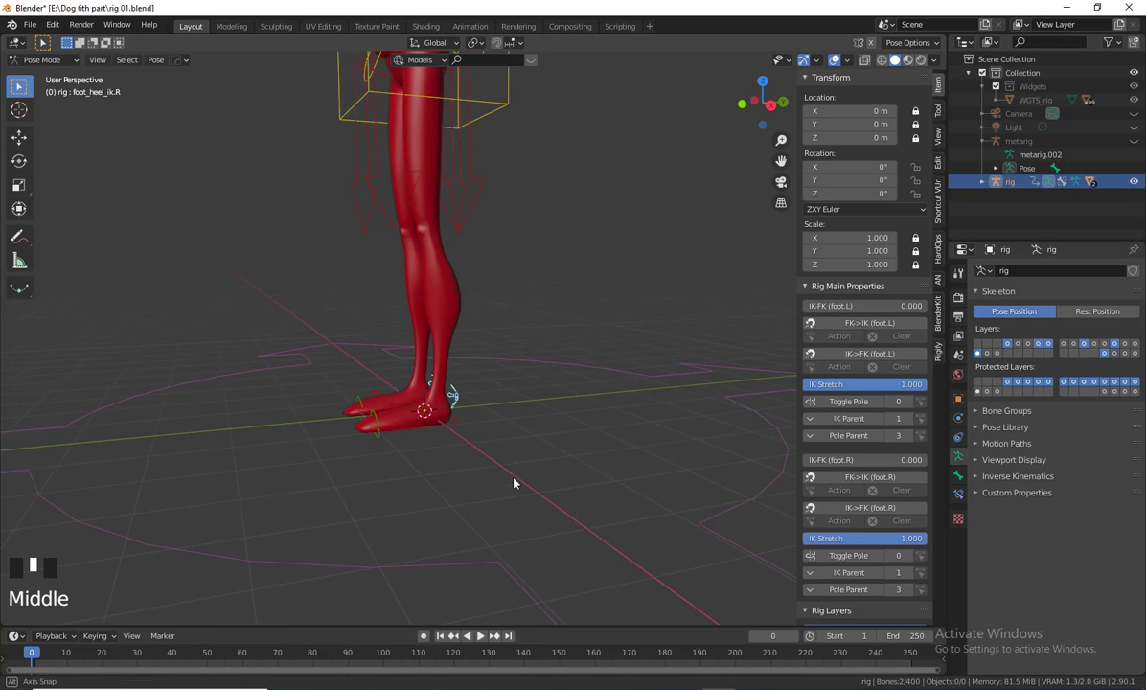
middle_click_drag(514, 392, 509, 532, "shift")
mouse_move(510, 533)
middle_mouse_down()
mouse_move(537, 523)
mouse_move(512, 511)
middle_mouse_up()
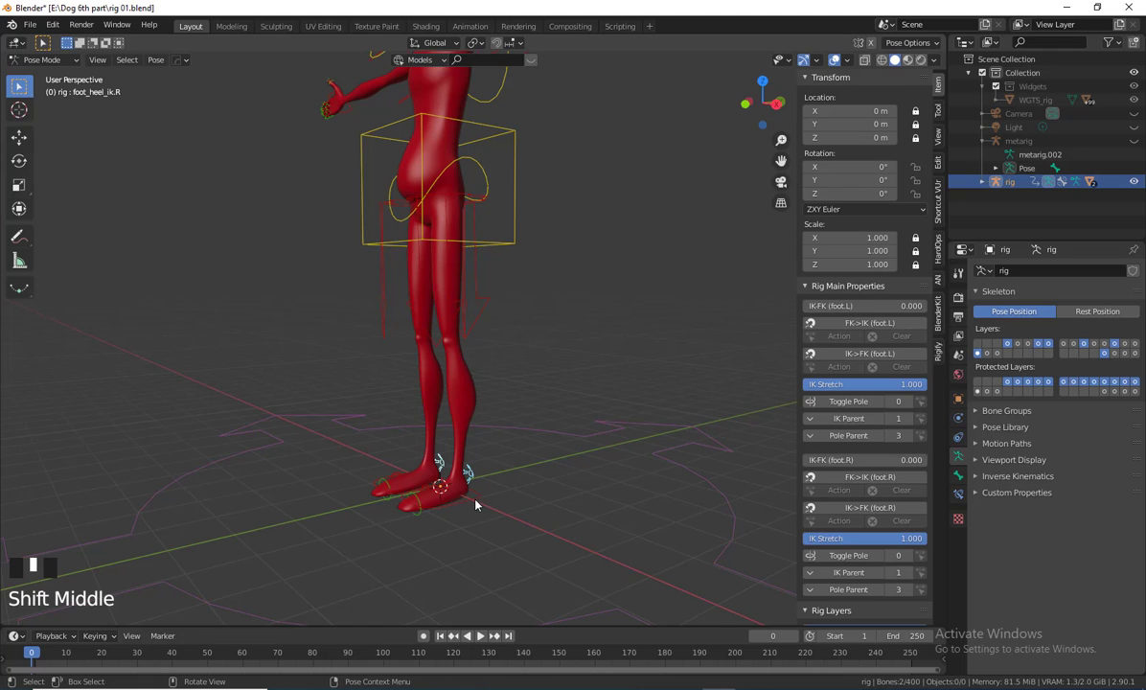
left_click(433, 512)
middle_click_drag(433, 517, 561, 571)
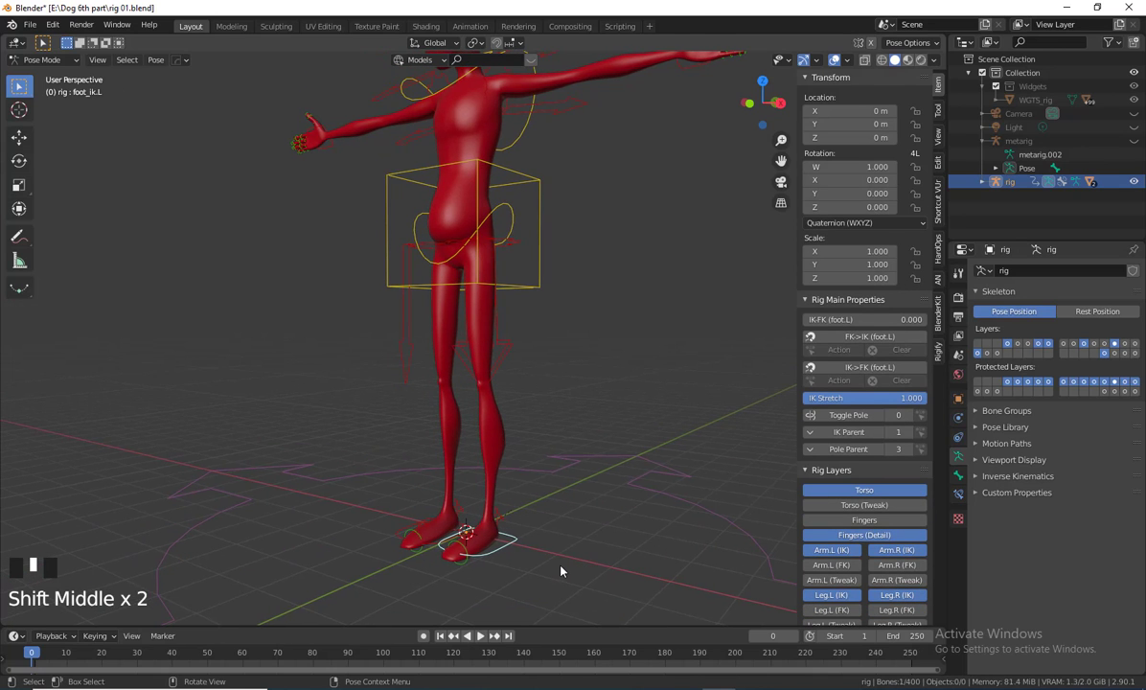
key("g")
left_click(580, 486)
Set the left leg's Toggle Pole to 1
middle_click_drag(580, 485, 589, 356)
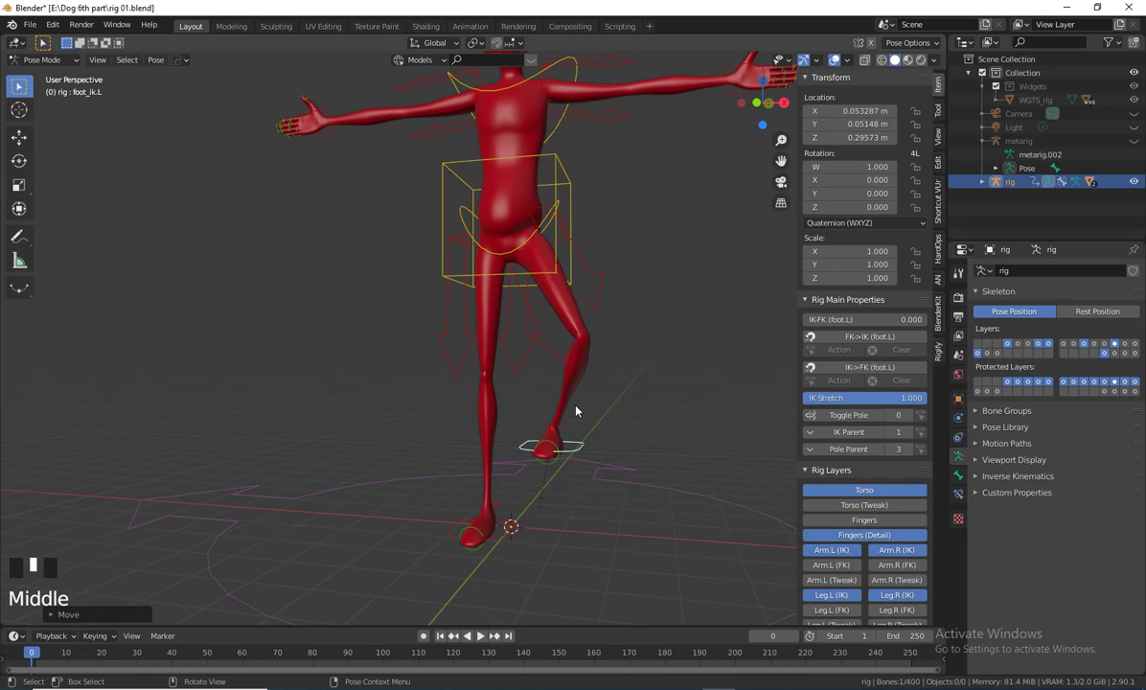
mouse_move(575, 485)
middle_mouse_down()
mouse_move(462, 459)
mouse_move(556, 489)
mouse_move(530, 504)
mouse_move(575, 479)
middle_mouse_up()
scroll(463, 458, "up", 2)
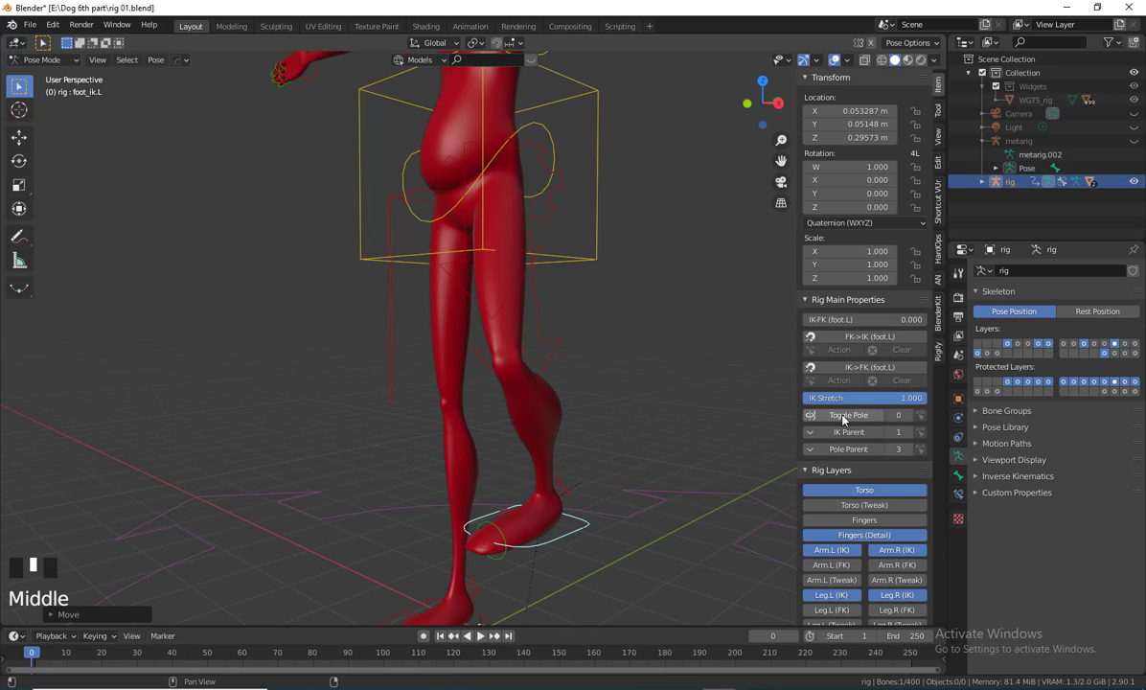
left_click(856, 417)
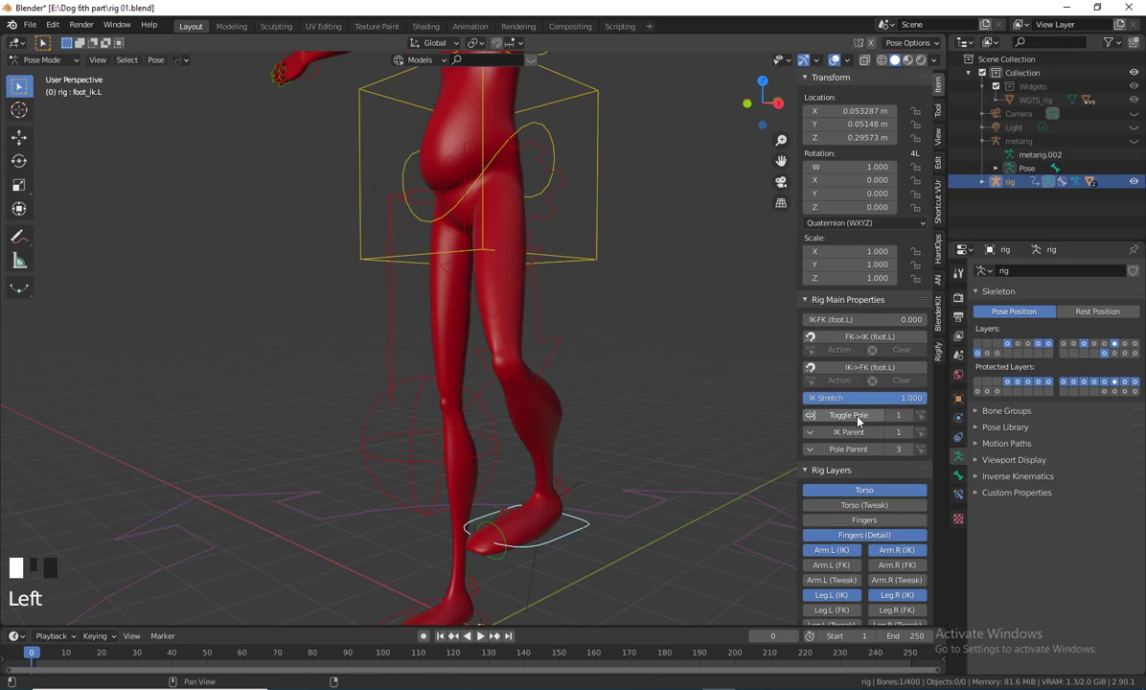
Select the left leg's pole target and move it sideways to the front of the body to aim the knee forward
scroll(524, 469, "down", 3)
middle_click_drag(524, 468, 599, 504)
left_click_drag(556, 478, 554, 474)
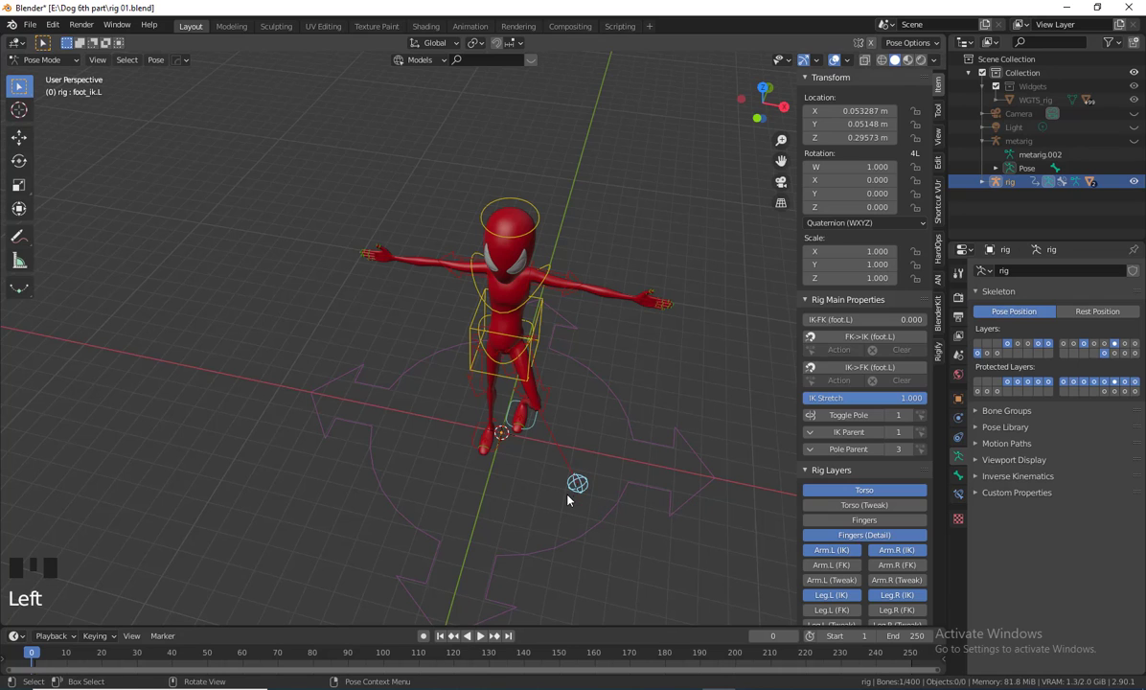
key("g")
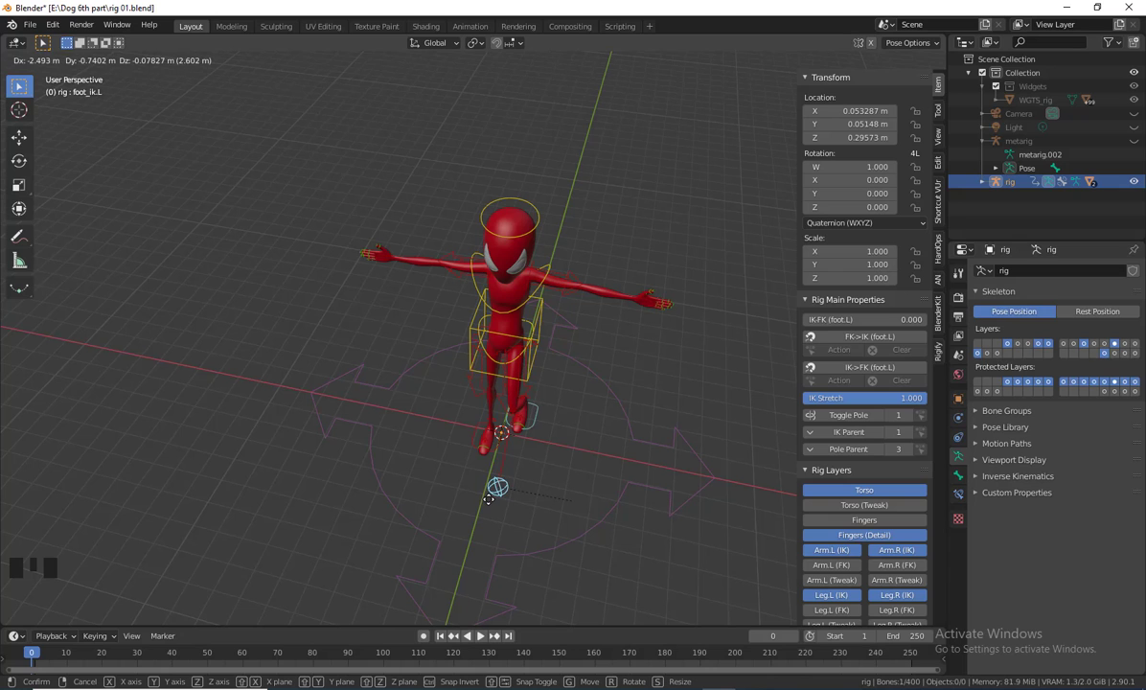
left_click(489, 499)
Select the left foot's IK control and try moving it around from a side view with the knee pole active
middle_click_drag(489, 498, 406, 352)
scroll(460, 460, "up", 3)
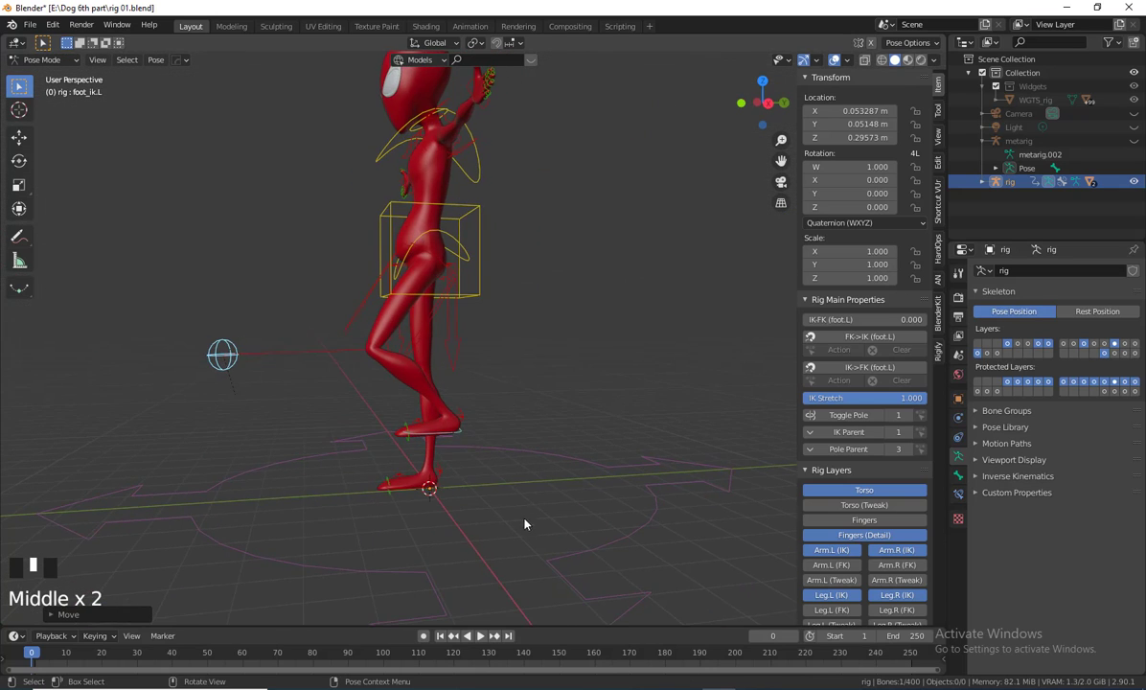
middle_click_drag(525, 524, 474, 507)
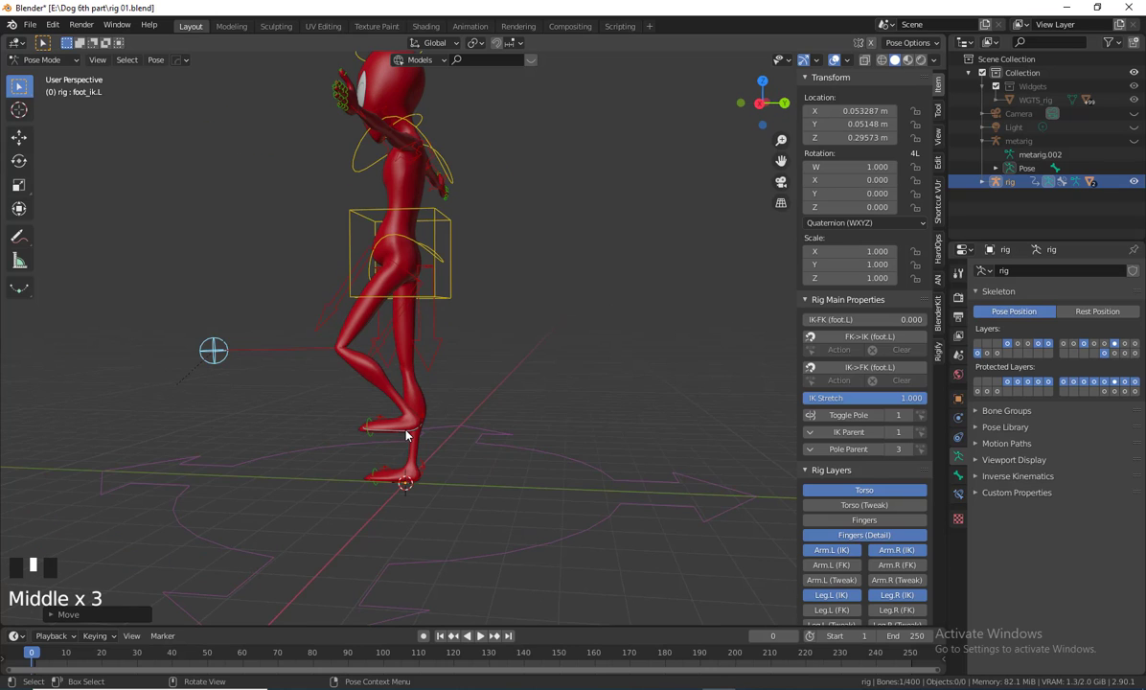
left_click(406, 474)
middle_click_drag(405, 474, 454, 499)
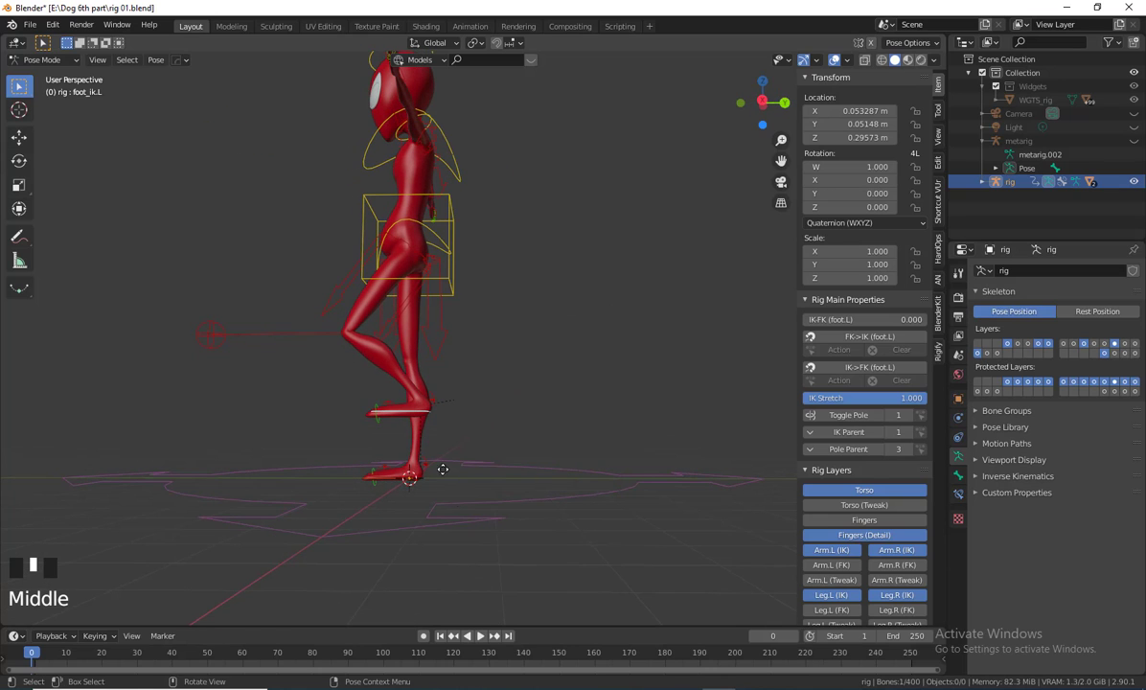
key("g")
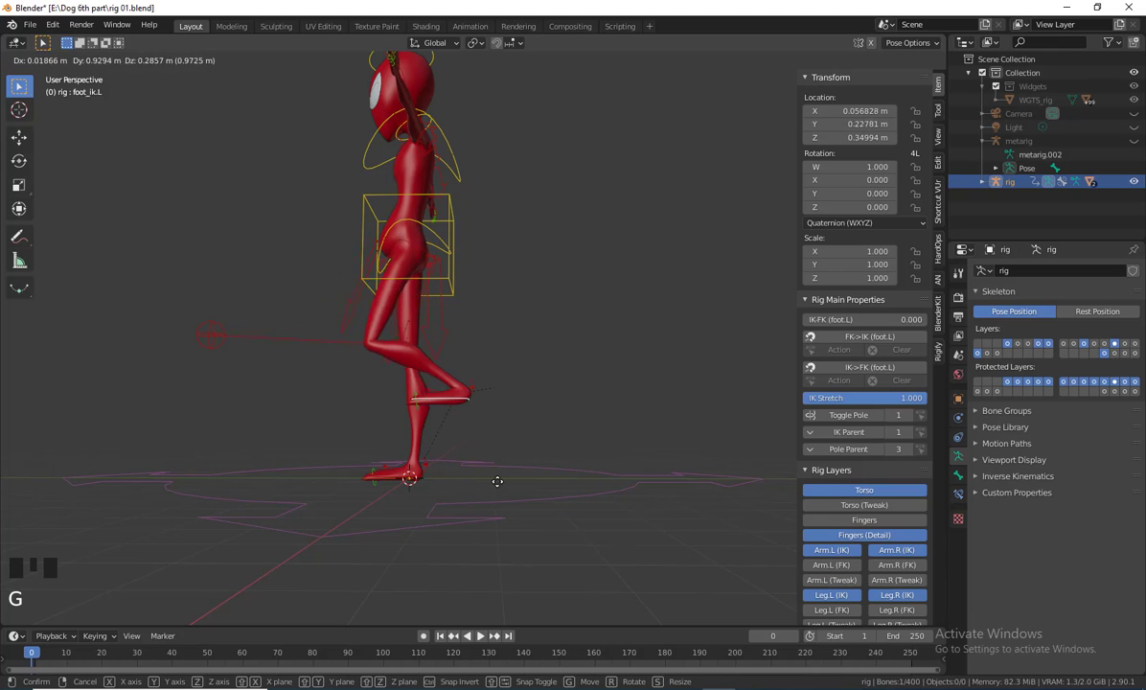
left_click(464, 450)
Select the torso, hip, leg, foot and root controls together with the left leg's pole target and clear all their transforms
scroll(478, 498, "down", 2)
scroll(525, 536, "up", 2)
middle_click_drag(525, 535, 547, 504)
scroll(481, 524, "down", 3)
middle_click_drag(481, 524, 650, 496)
left_click_drag(650, 496, 349, 315)
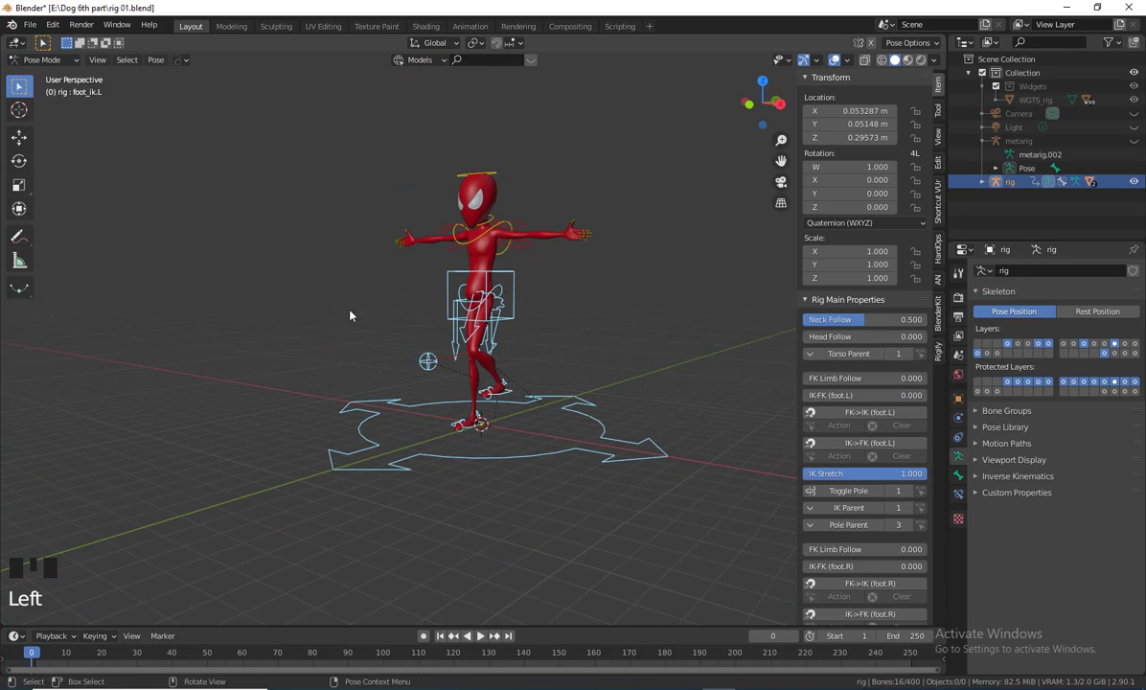
left_click(156, 59)
mouse_move(184, 86)
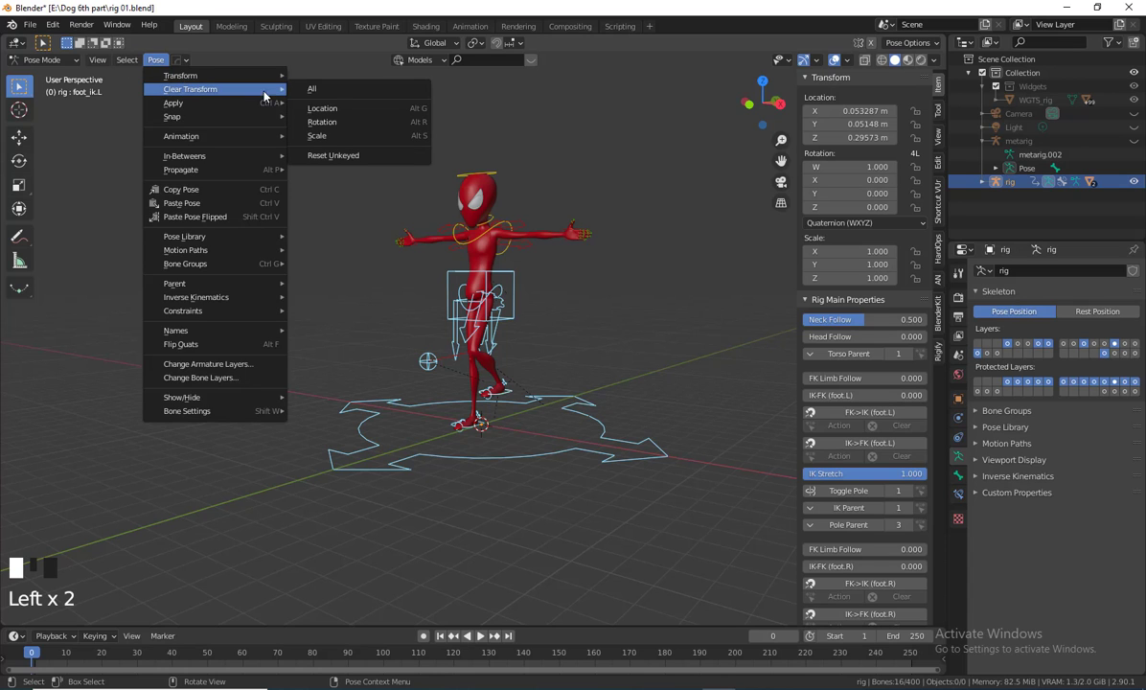
left_click(311, 89)
scroll(503, 378, "up", 4)
middle_click_drag(524, 391, 511, 448, "shift")
scroll(467, 434, "down", 2)
scroll(448, 473, "up", 3)
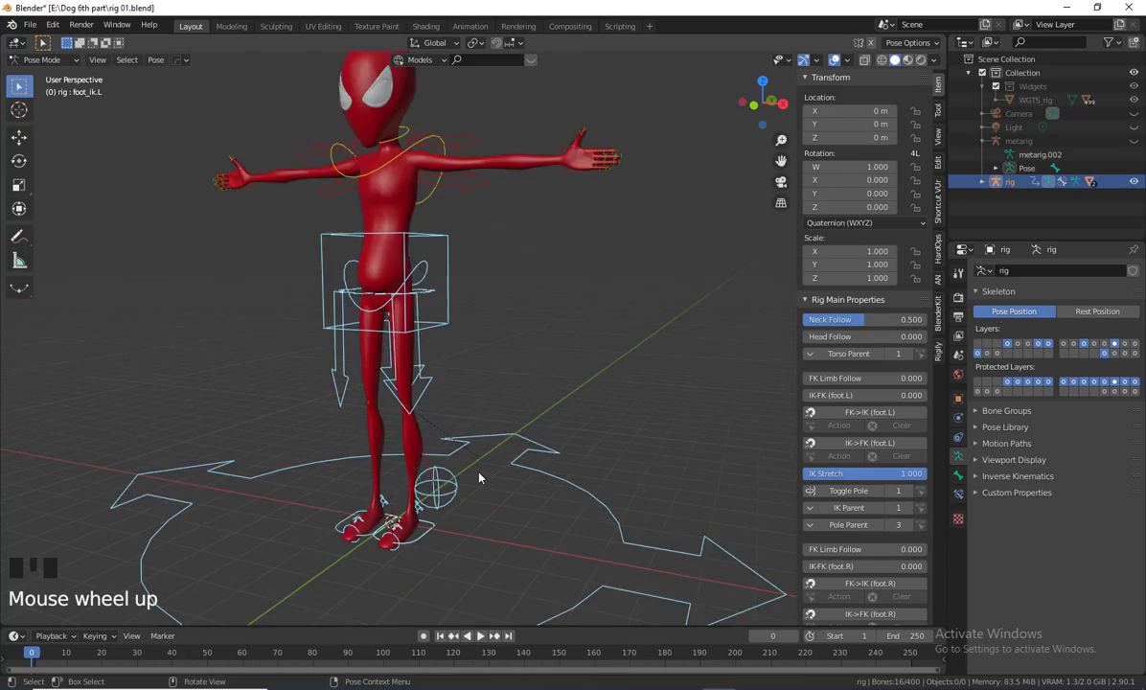
Select the left foot's IK control and set its IK-FK (foot.L) value to 1 to switch the leg to FK
middle_click_drag(456, 606, 487, 395, "shift")
left_click(422, 441)
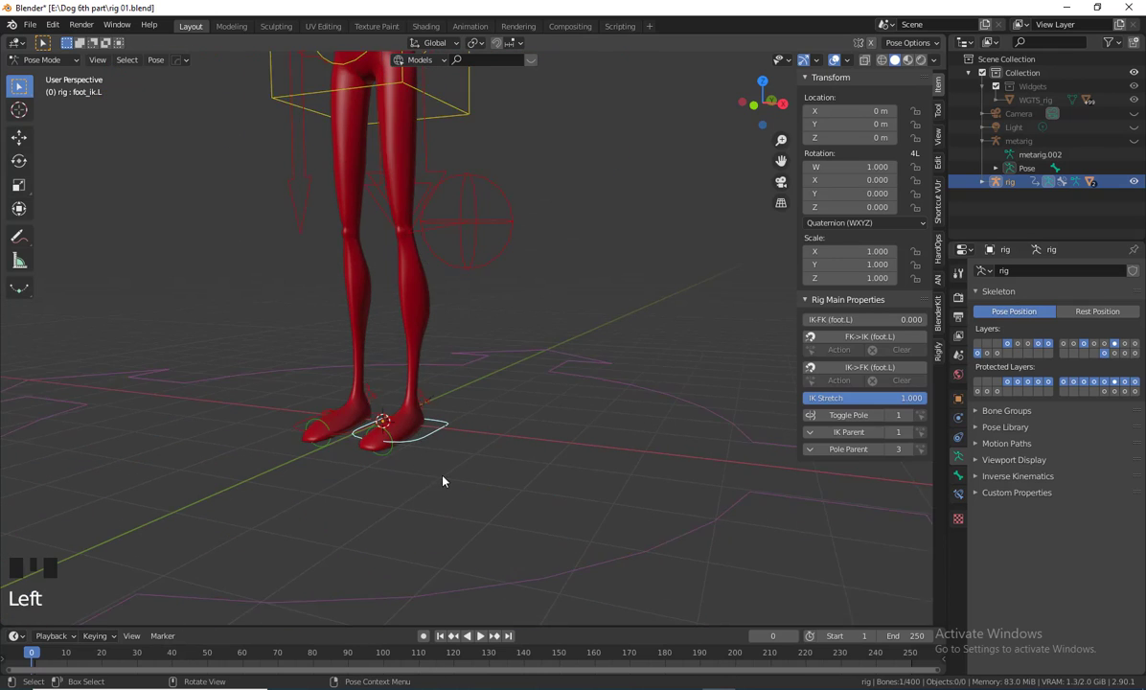
scroll(442, 478, "down", 2)
middle_click_drag(443, 478, 450, 518, "shift")
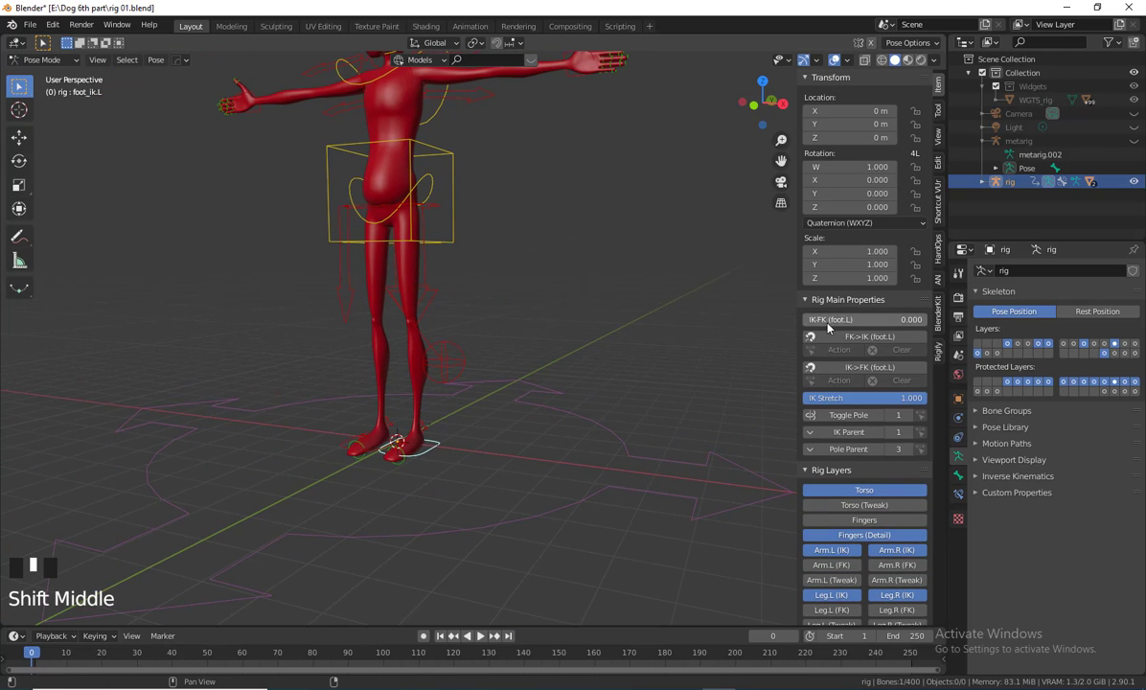
left_click_drag(818, 322, 848, 322)
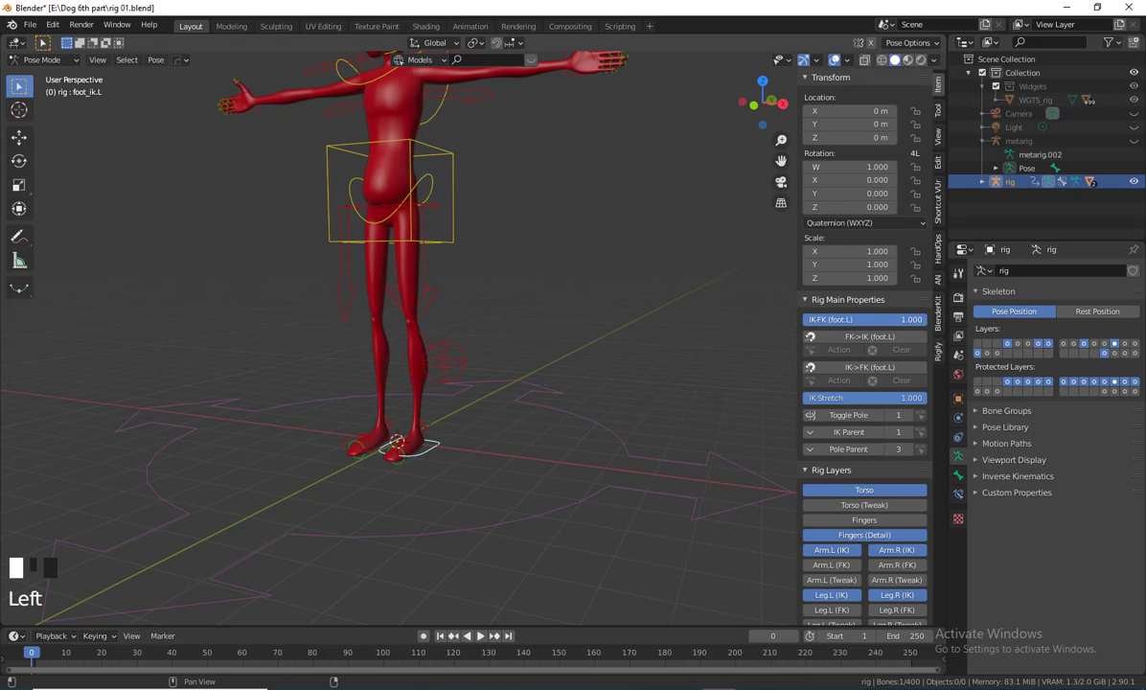
Try moving the left foot's IK control while the leg is in FK mode
middle_click_drag(539, 407, 498, 468, "shift")
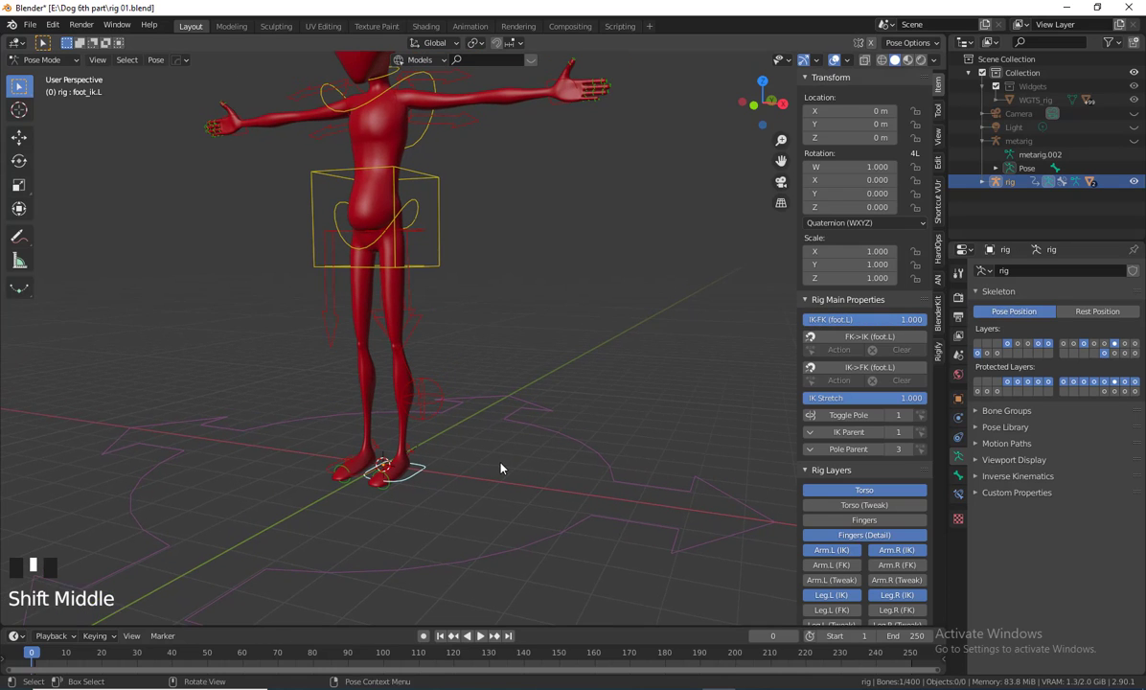
key("g")
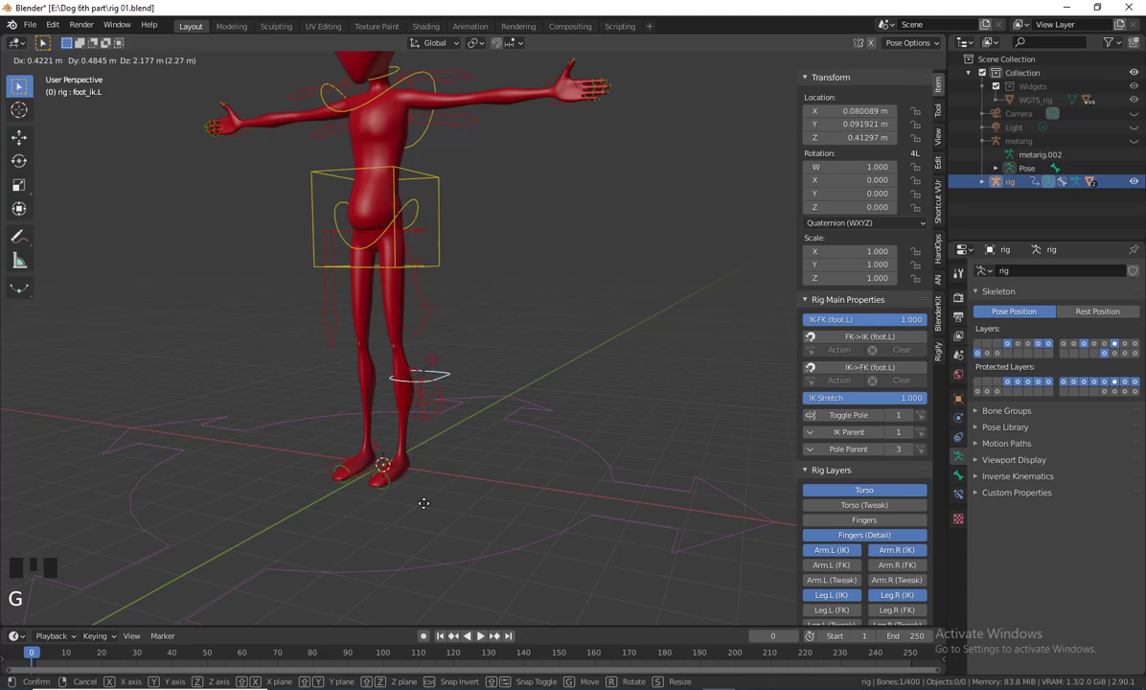
right_click(558, 446)
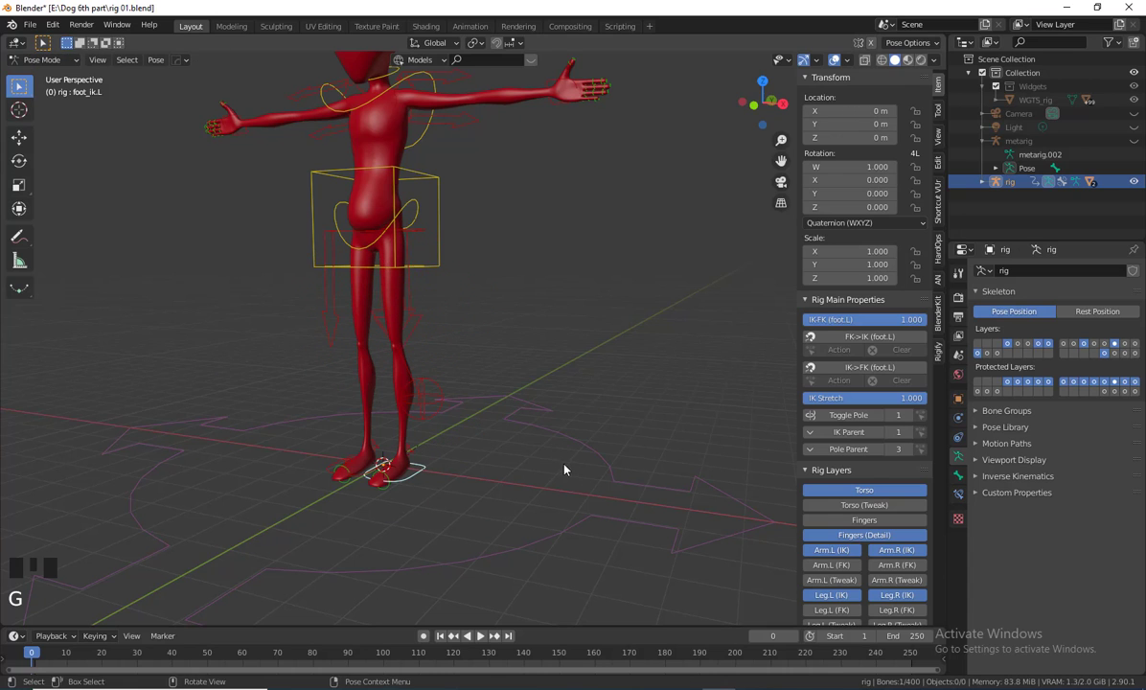
middle_click_drag(565, 468, 566, 468)
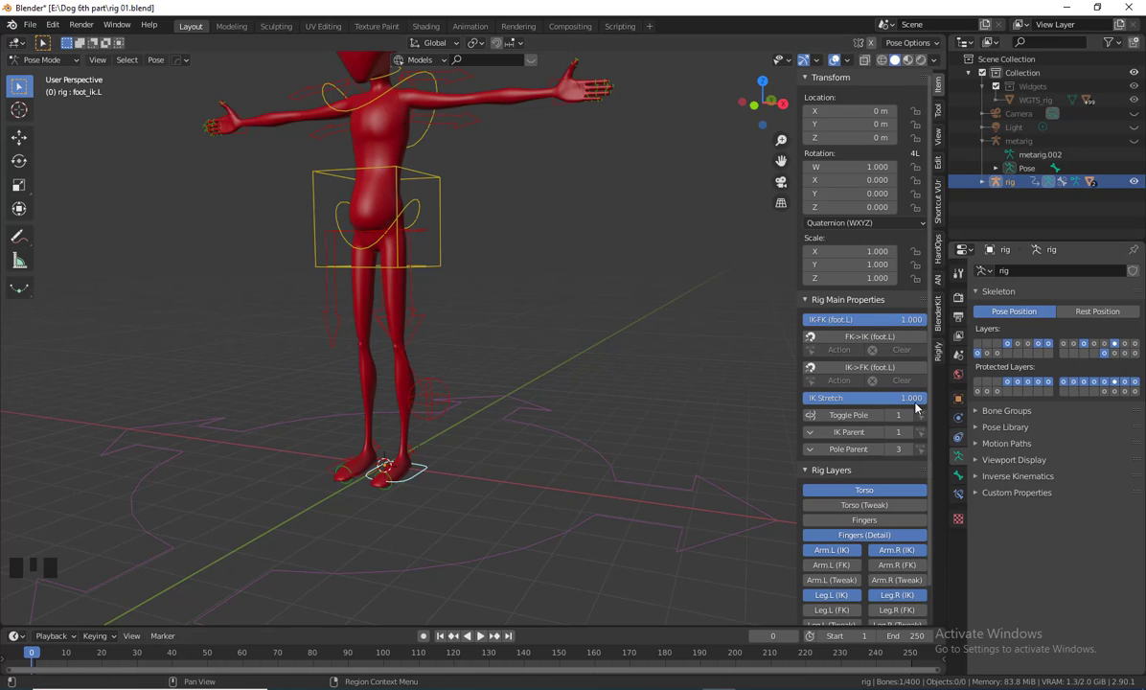
Show the Leg.L (FK) rig layer
left_click(857, 520)
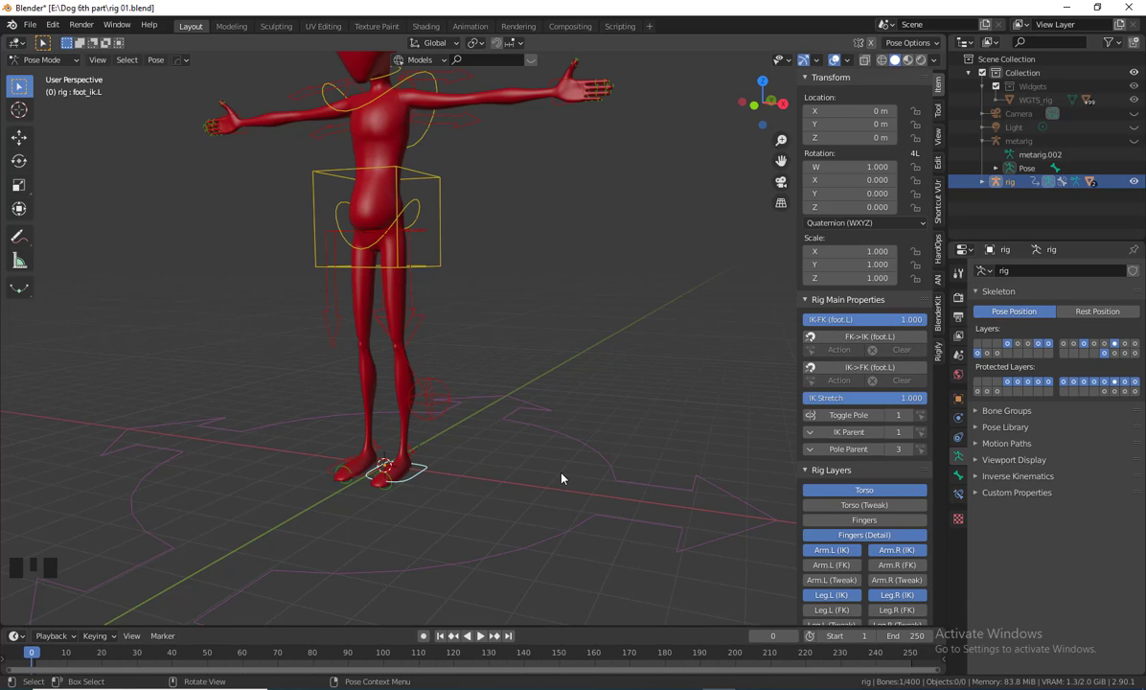
middle_click_drag(561, 478, 547, 523)
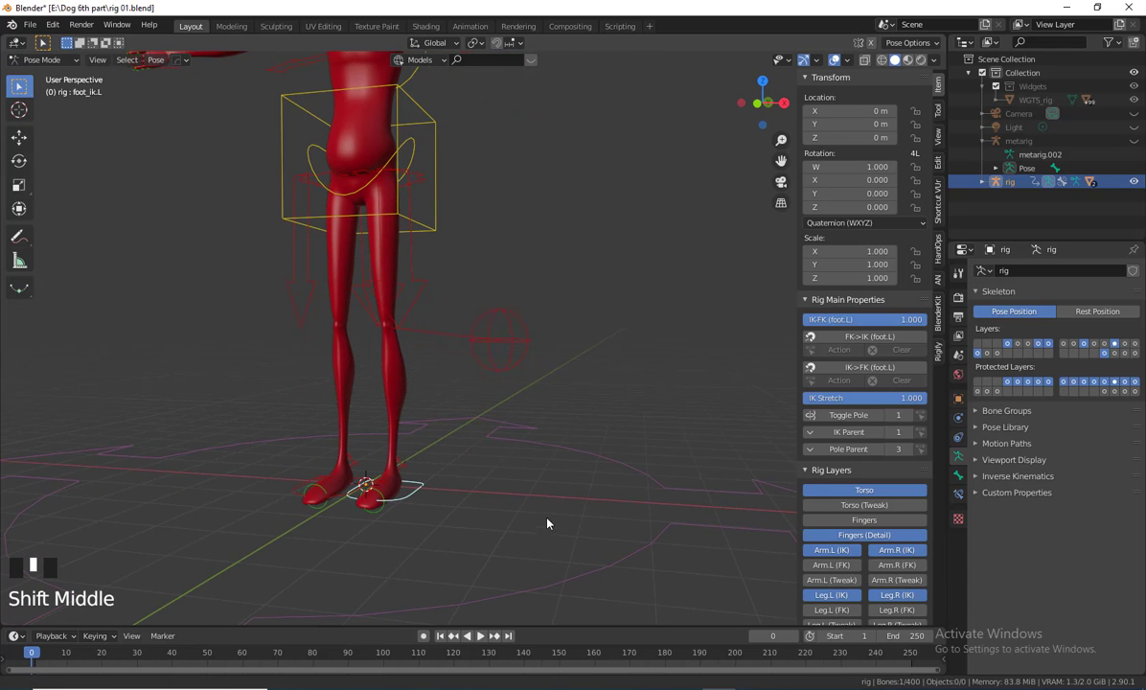
middle_click_drag(499, 561, 522, 555)
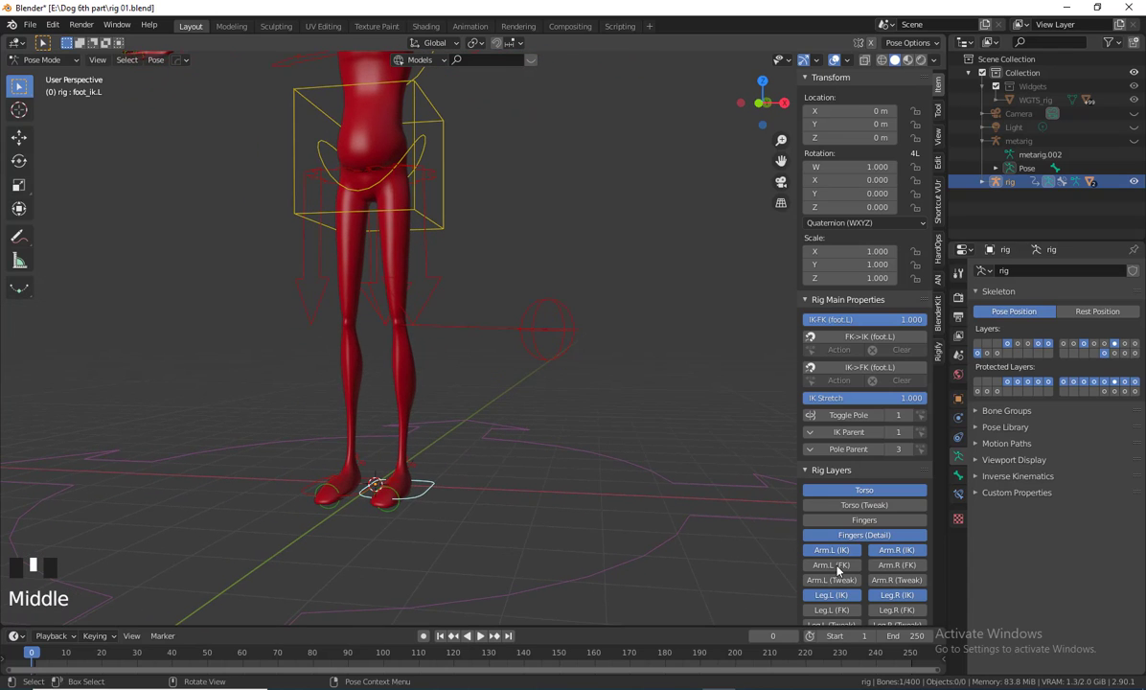
scroll(847, 600, "down", 3)
left_click(830, 571)
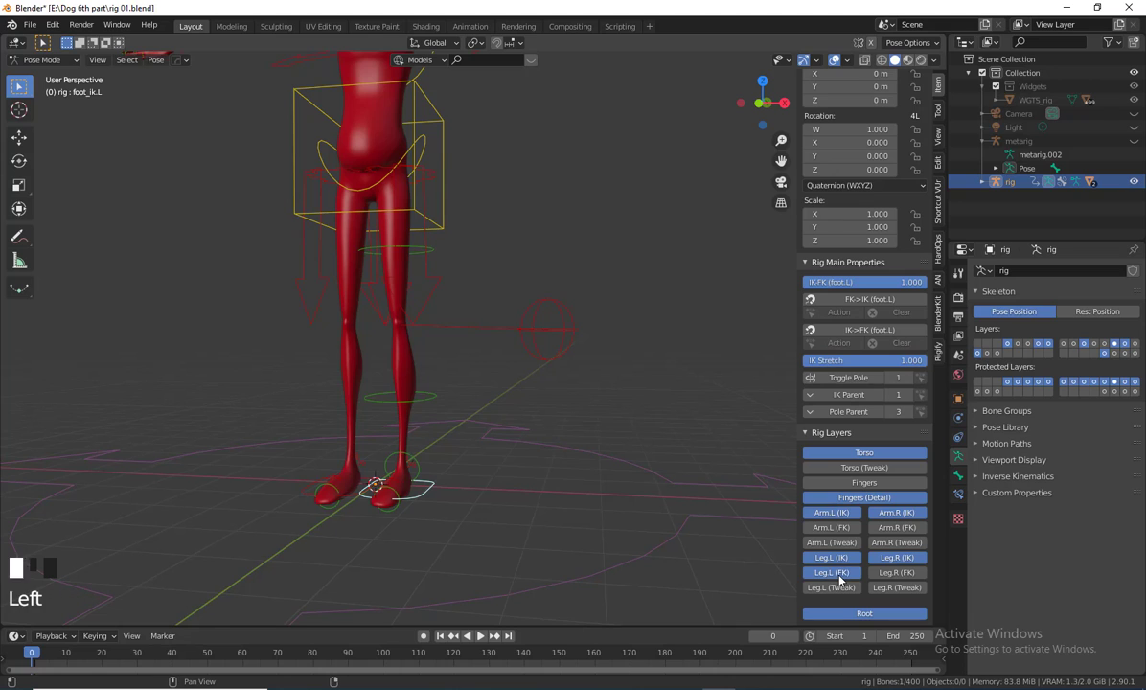
Select the left thigh's FK control and rotate it from a side view to swing the leg forward
middle_click_drag(625, 551, 508, 484)
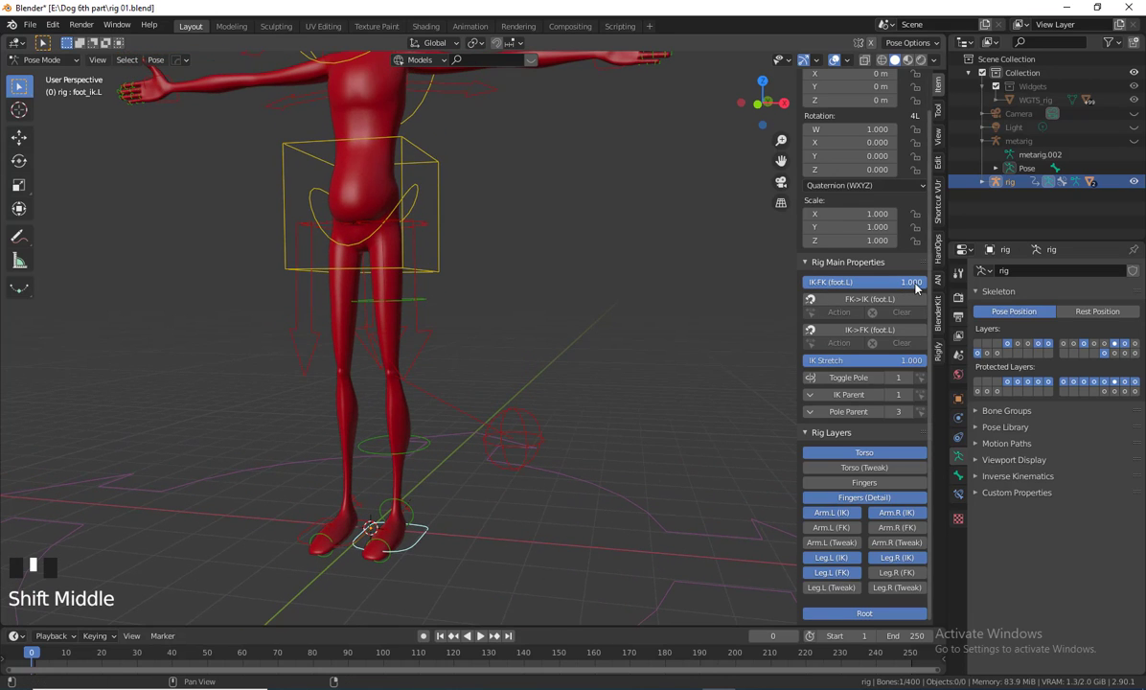
left_click(407, 304)
middle_click_drag(568, 473, 506, 475)
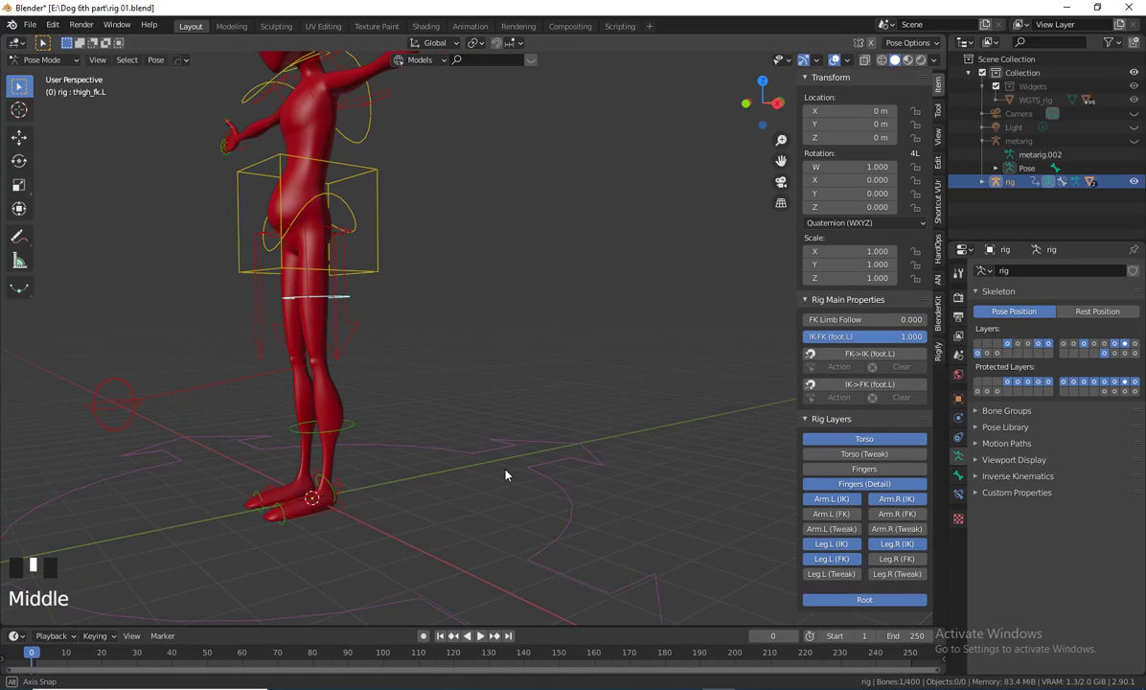
key("r")
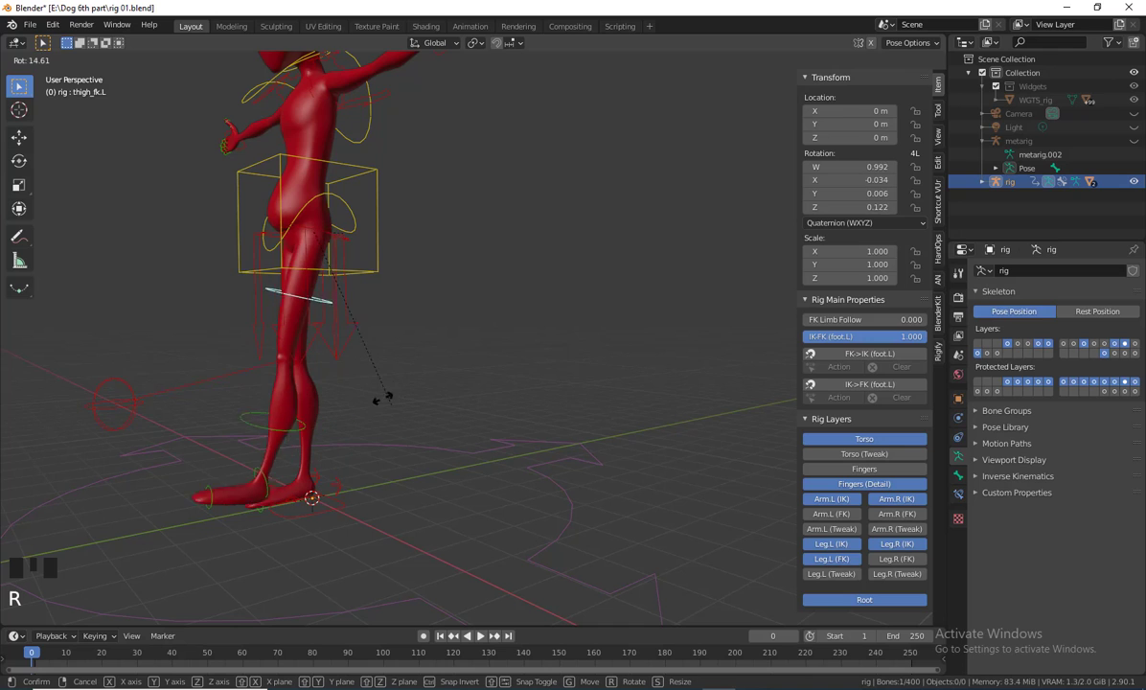
right_click(350, 368)
middle_click_drag(453, 467, 427, 467)
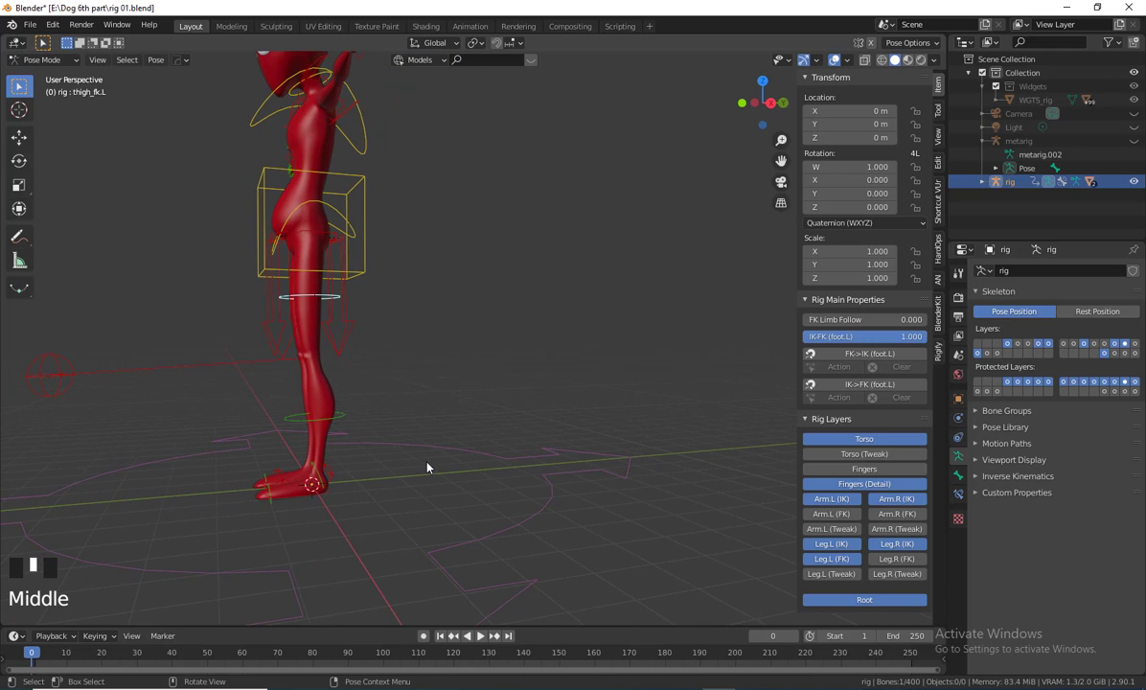
key("g")
right_click(379, 468)
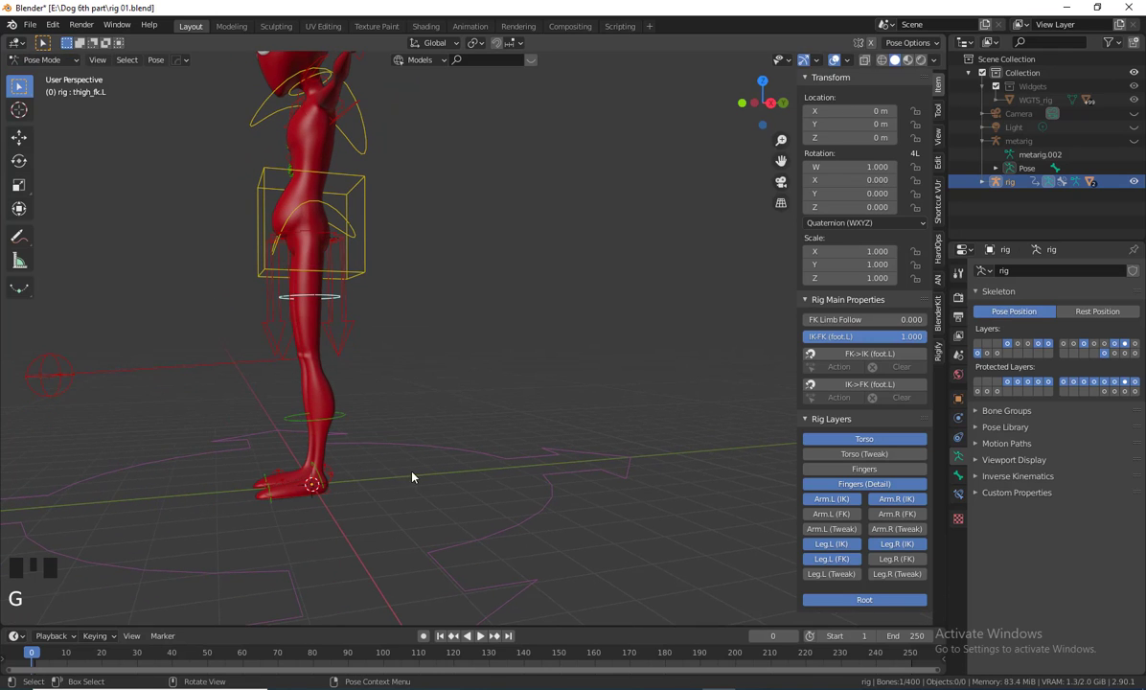
key("r")
left_click(211, 402)
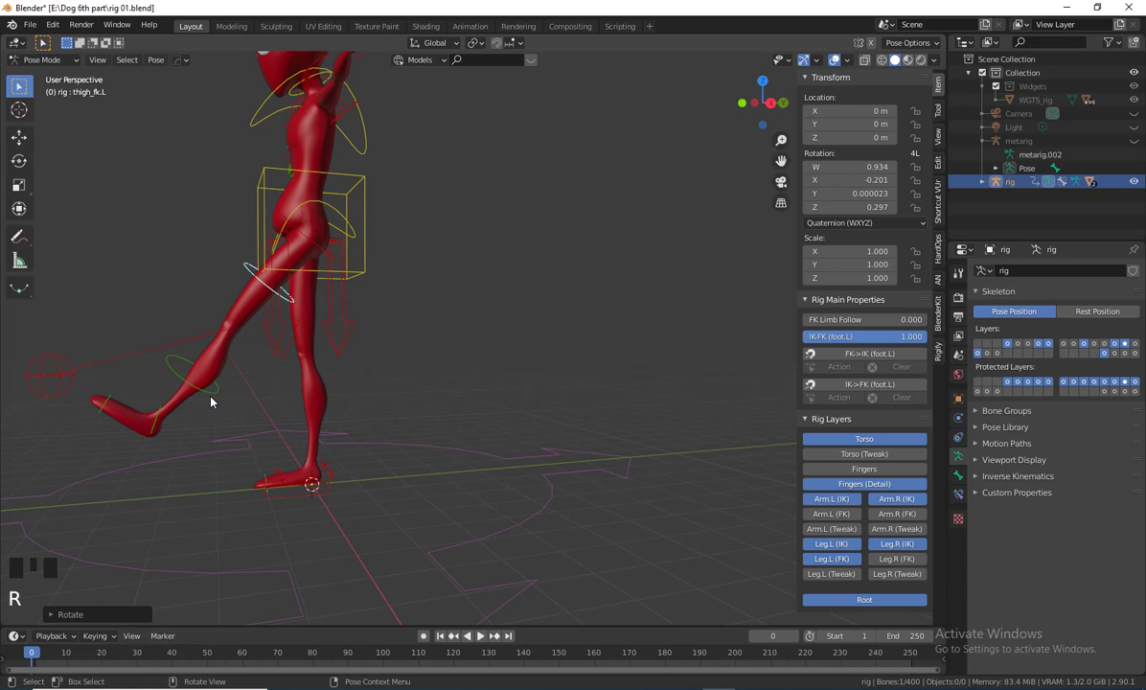
Select the left shin's FK control and rotate it to bend the knee, bringing the lower leg backward
left_click(211, 396)
key("r")
left_click(340, 474)
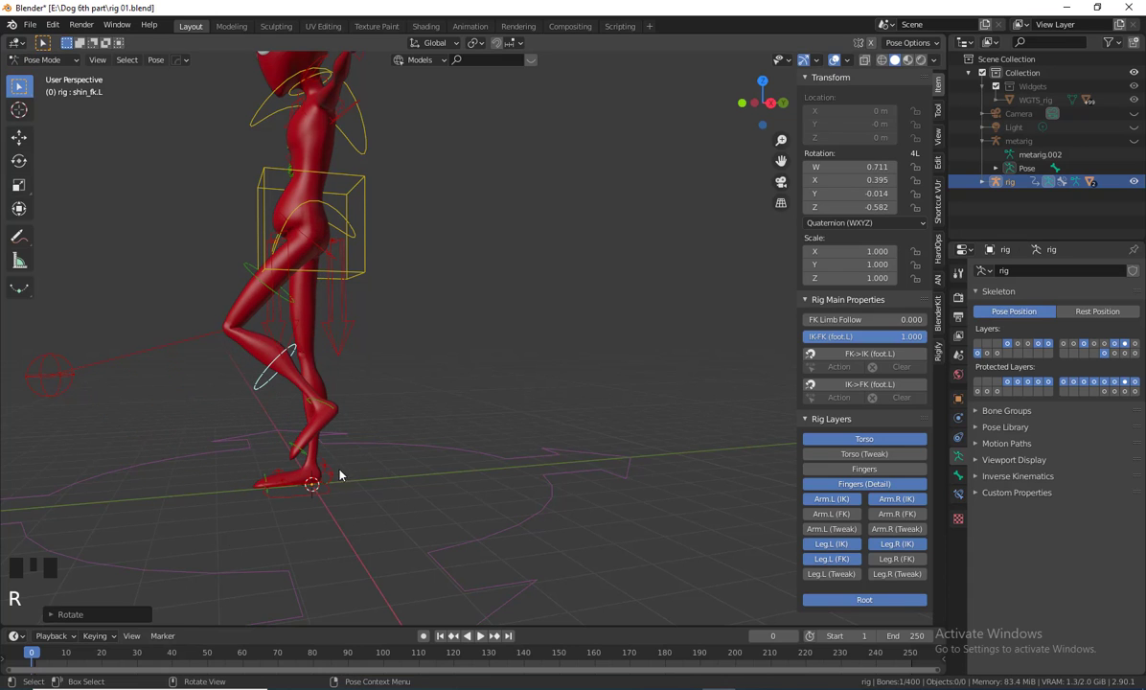
Select the left thigh's FK control again and rotate it in two passes to lower the raised thigh toward the standing leg
middle_click_drag(340, 474, 353, 359)
left_click(322, 298)
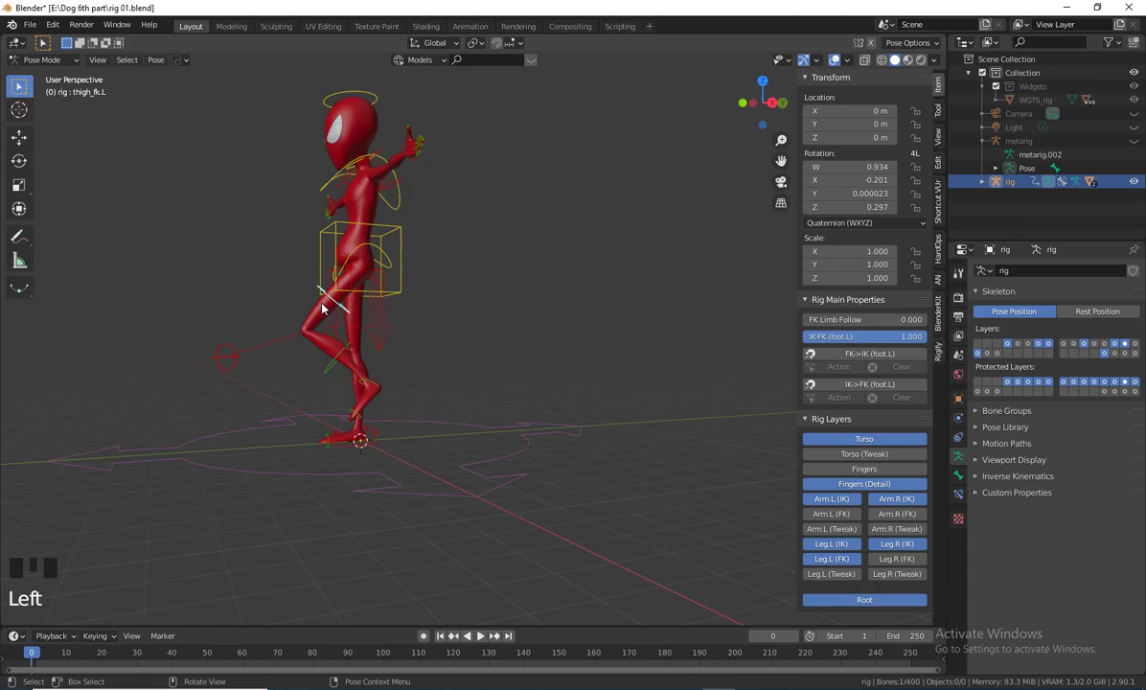
middle_click_drag(324, 301, 389, 440)
key("r")
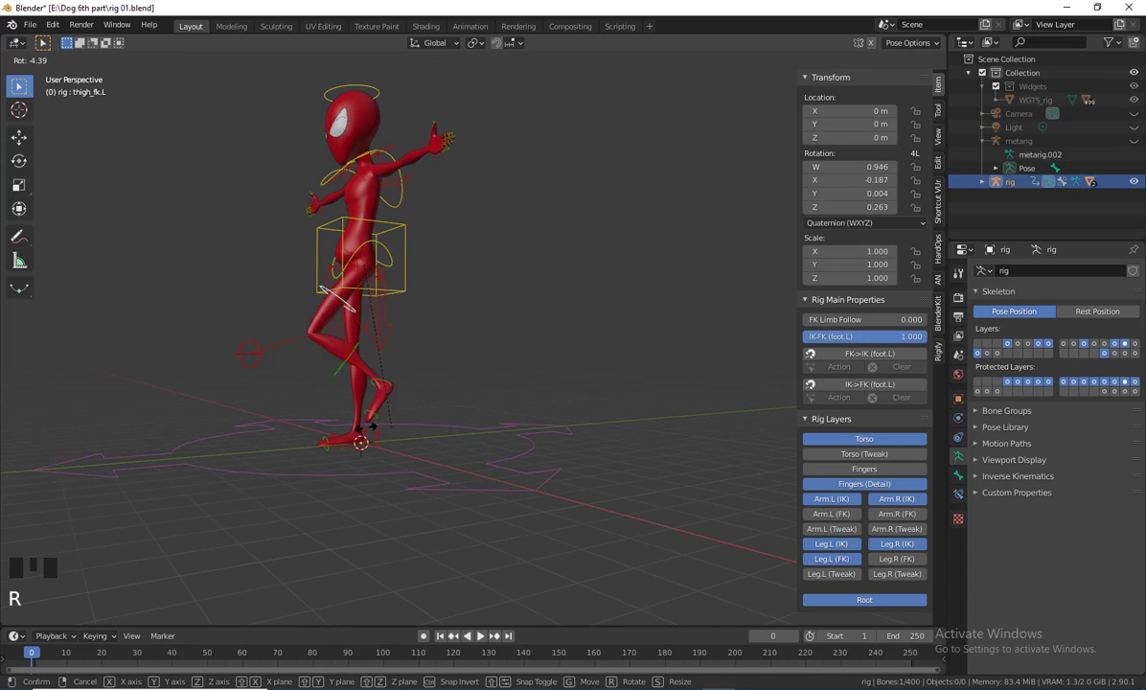
left_click(436, 443)
key("r")
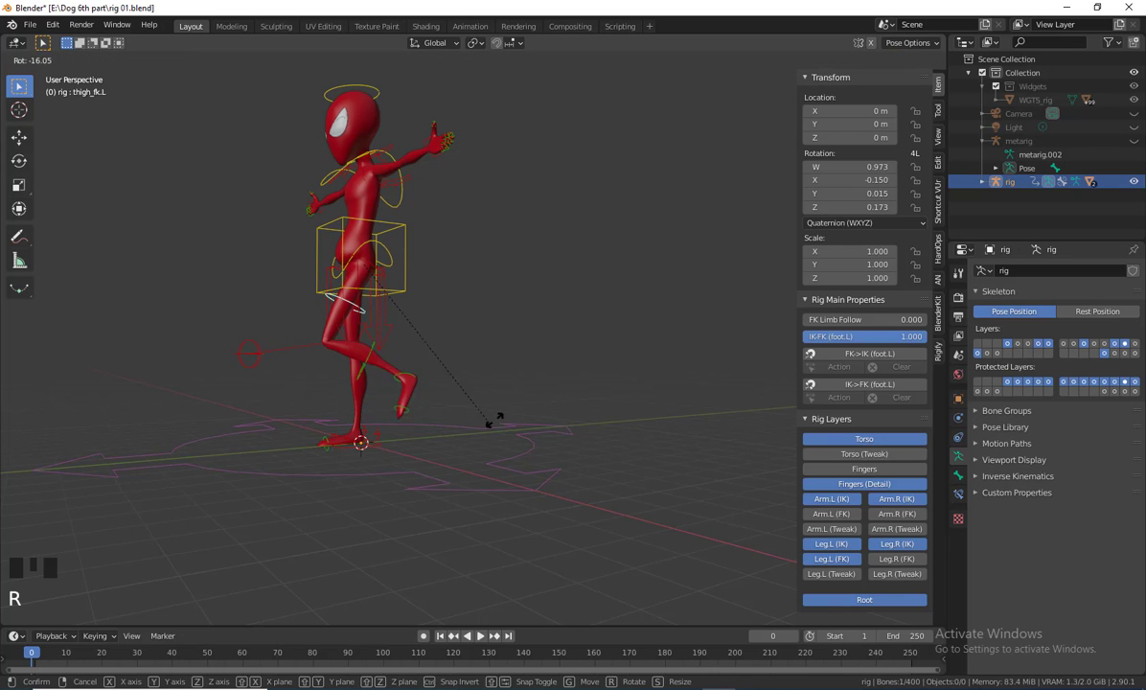
left_click(479, 431)
Box-select the left leg's pole target and try moving it sideways while the leg is in FK mode
scroll(469, 452, "down", 2)
middle_click_drag(468, 452, 521, 492)
scroll(485, 615, "up", 3)
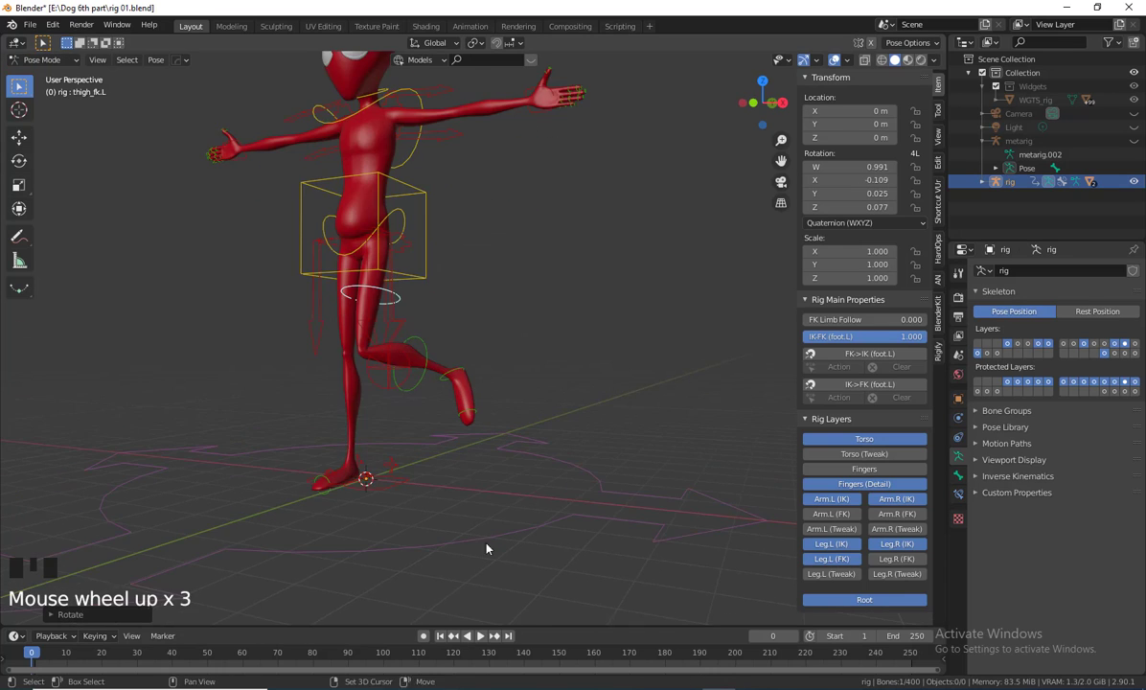
middle_click_drag(486, 615, 586, 487)
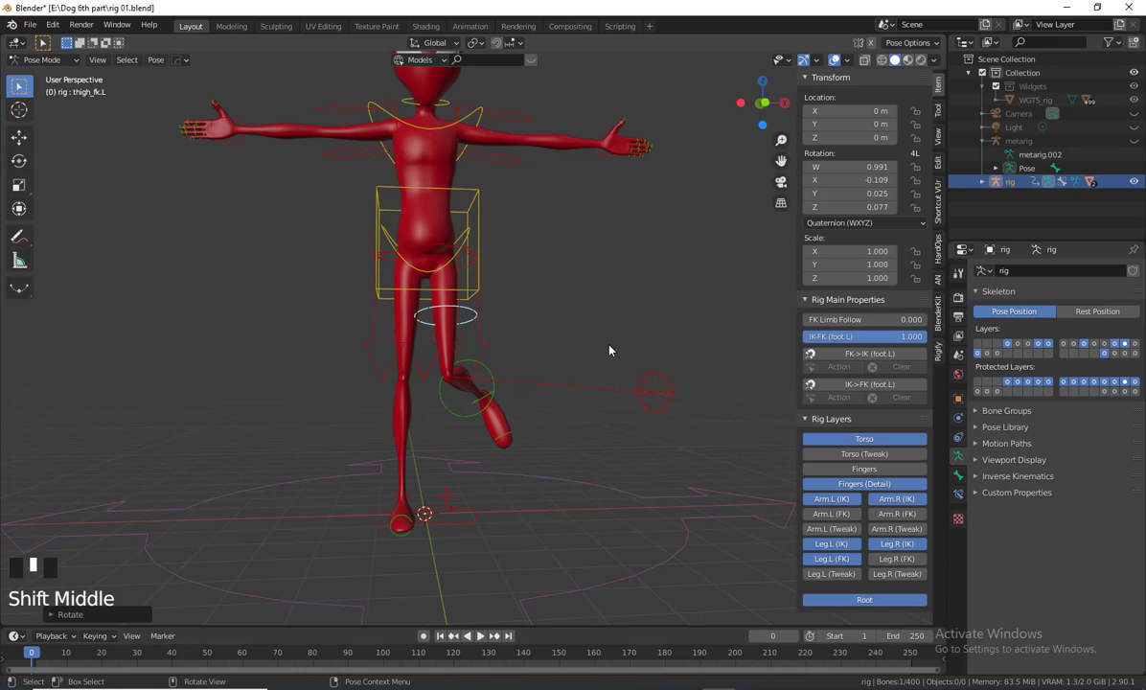
left_click_drag(609, 351, 665, 432)
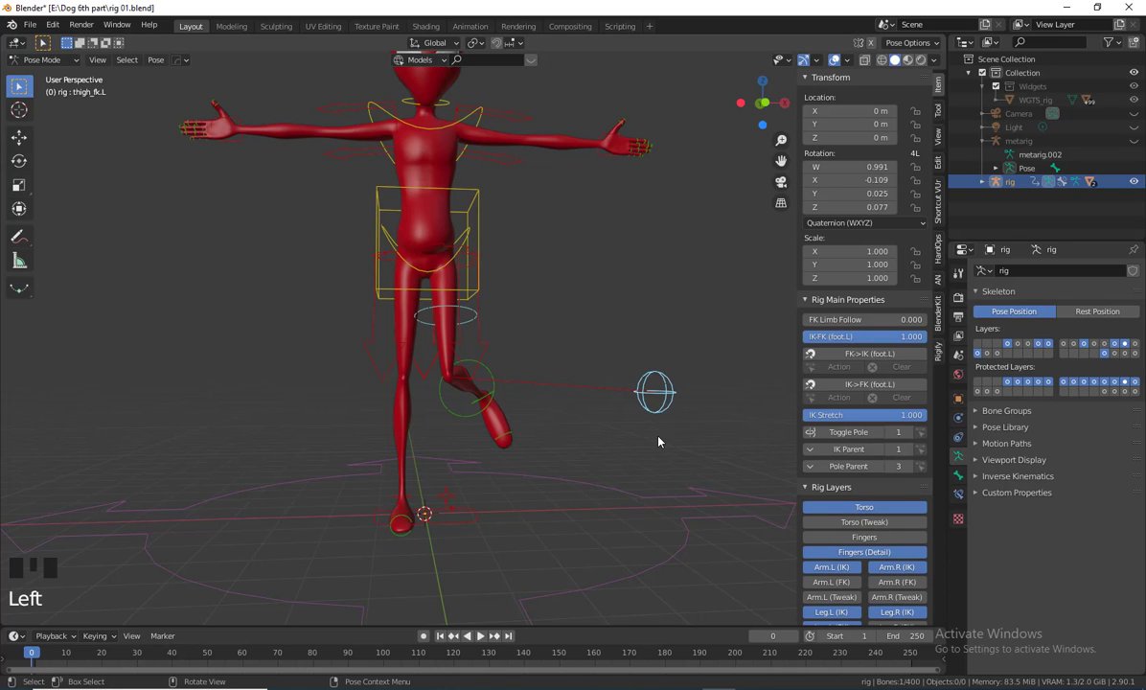
key("g")
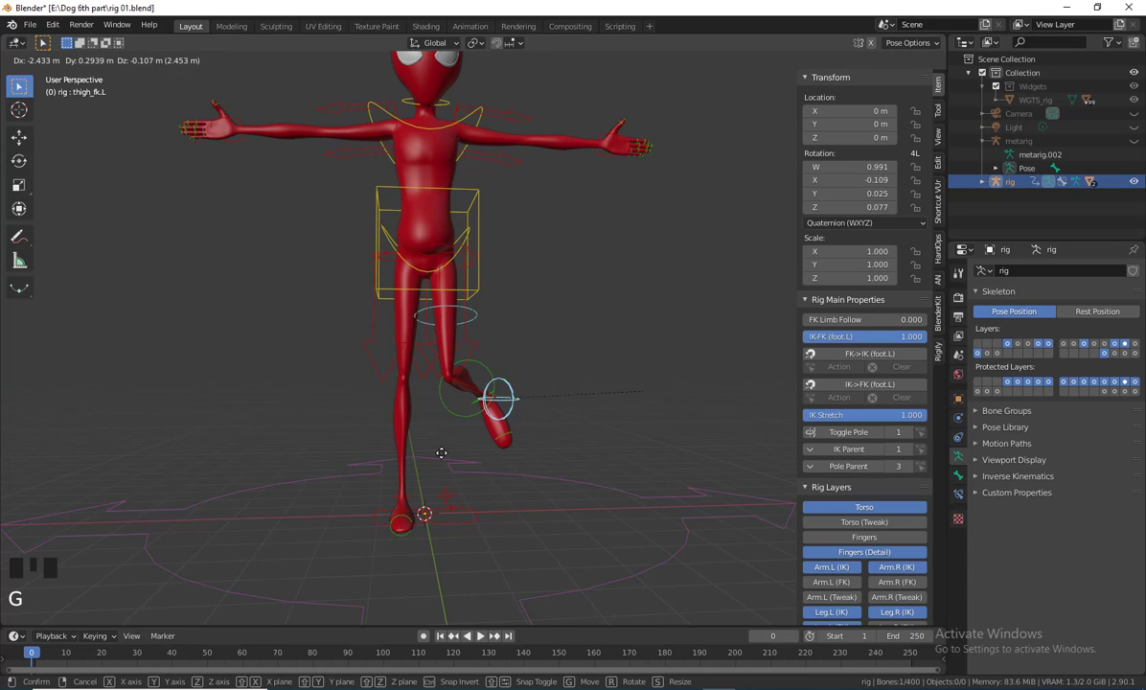
right_click(450, 456)
Rotate the left thigh's FK control outward from a front view and turn it about the global Z axis
middle_click_drag(509, 463, 503, 524)
scroll(531, 478, "up", 1)
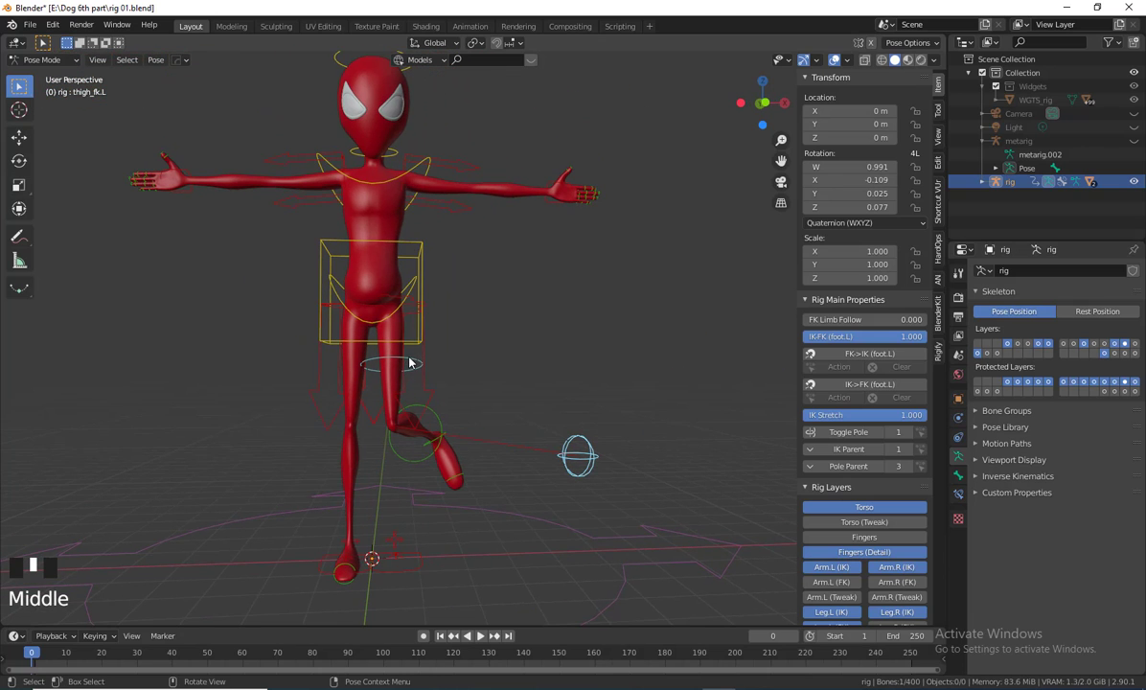
middle_click_drag(447, 512, 415, 390)
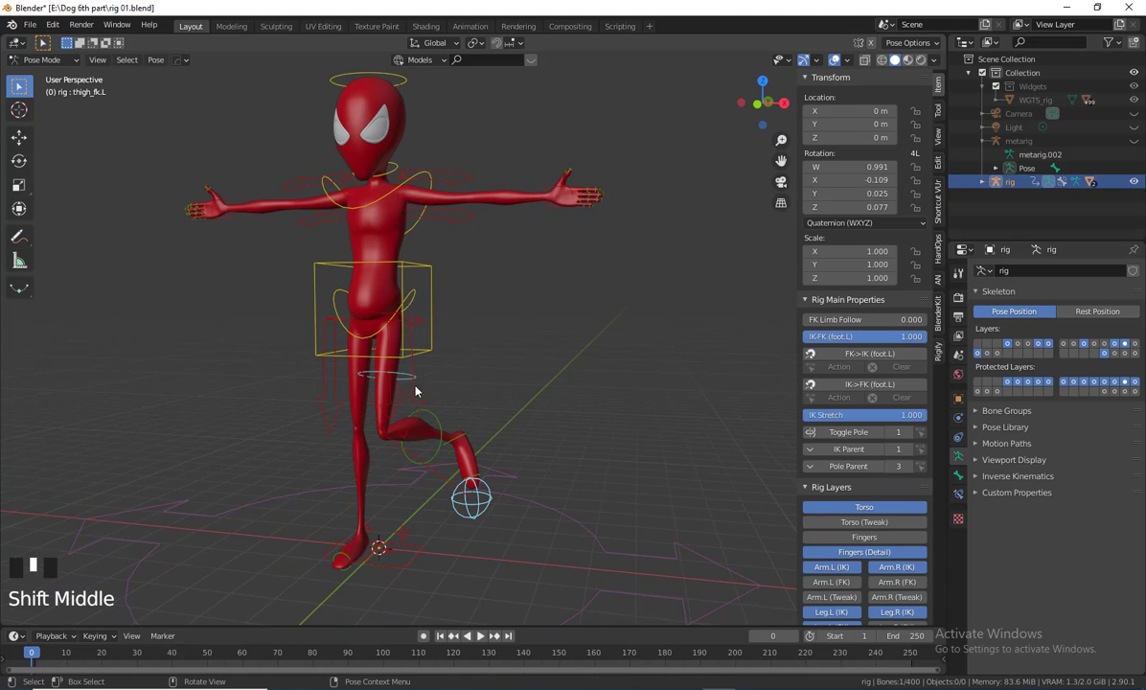
middle_click_drag(418, 442, 461, 444)
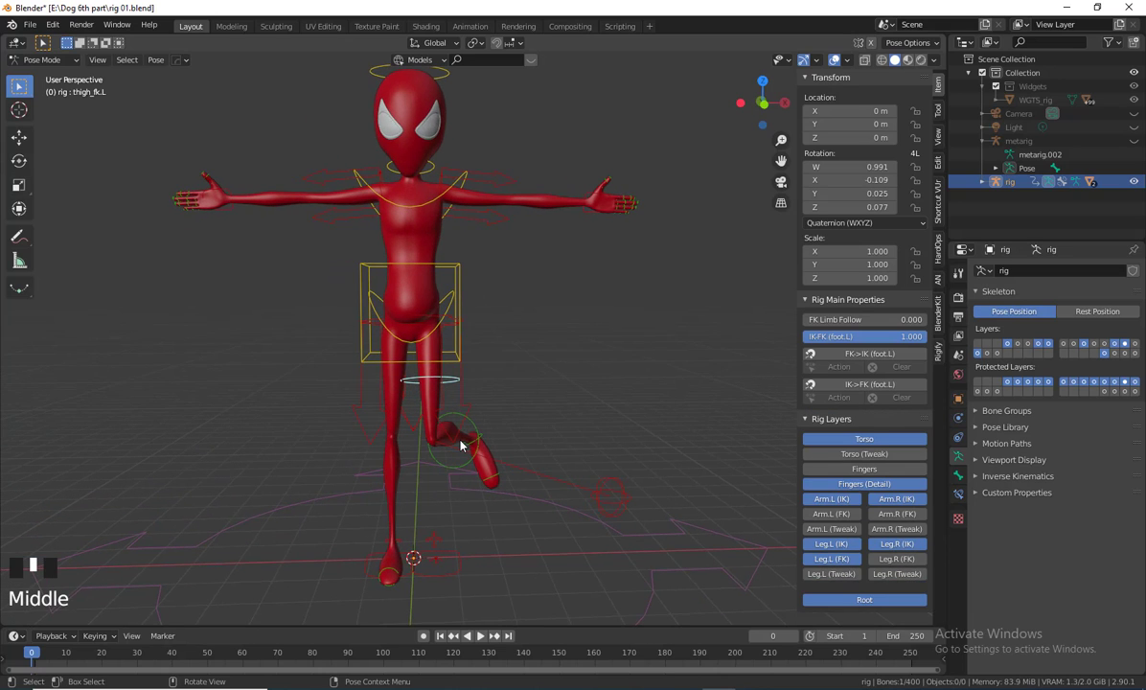
key("r")
left_click(495, 453)
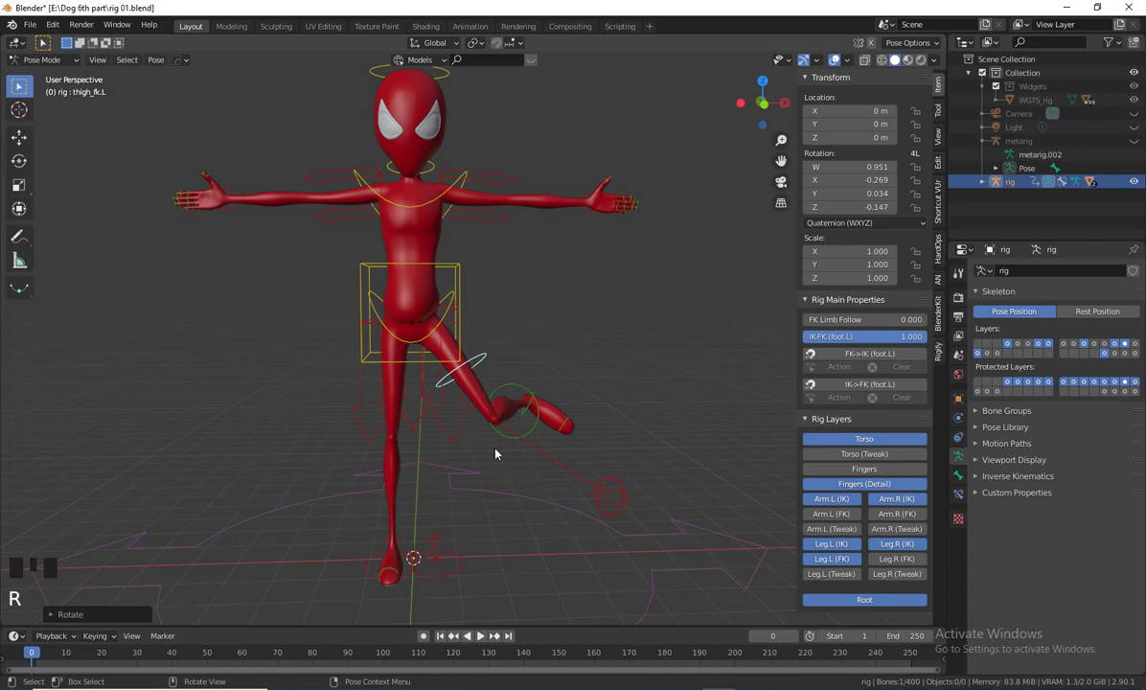
key("r")
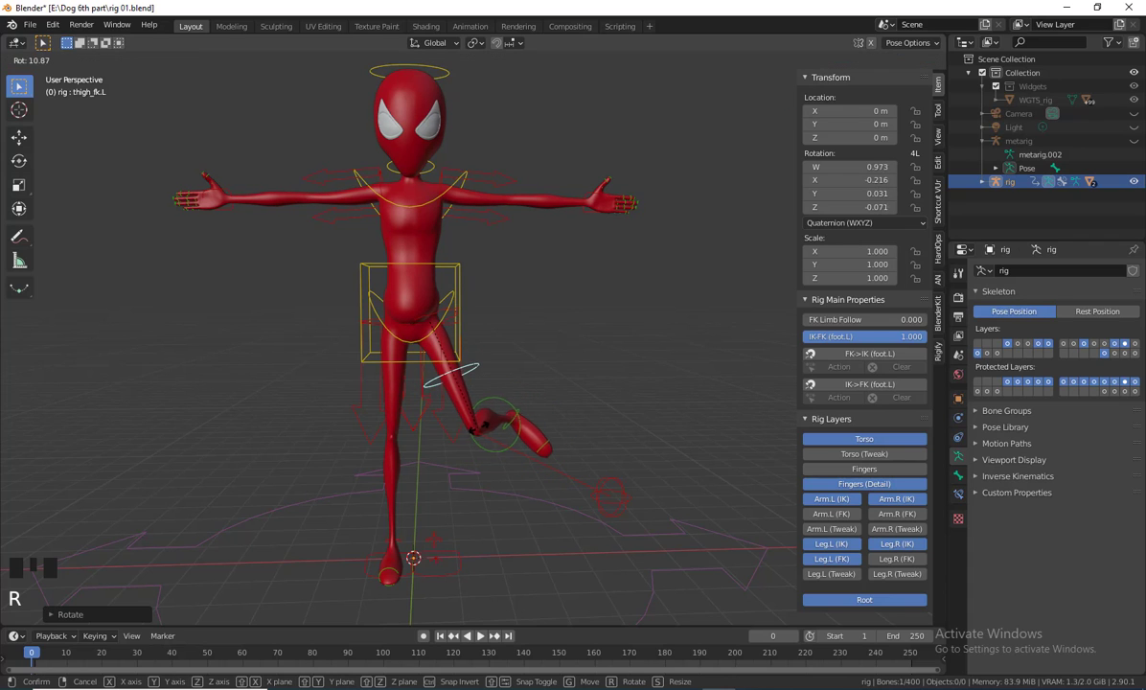
key("z")
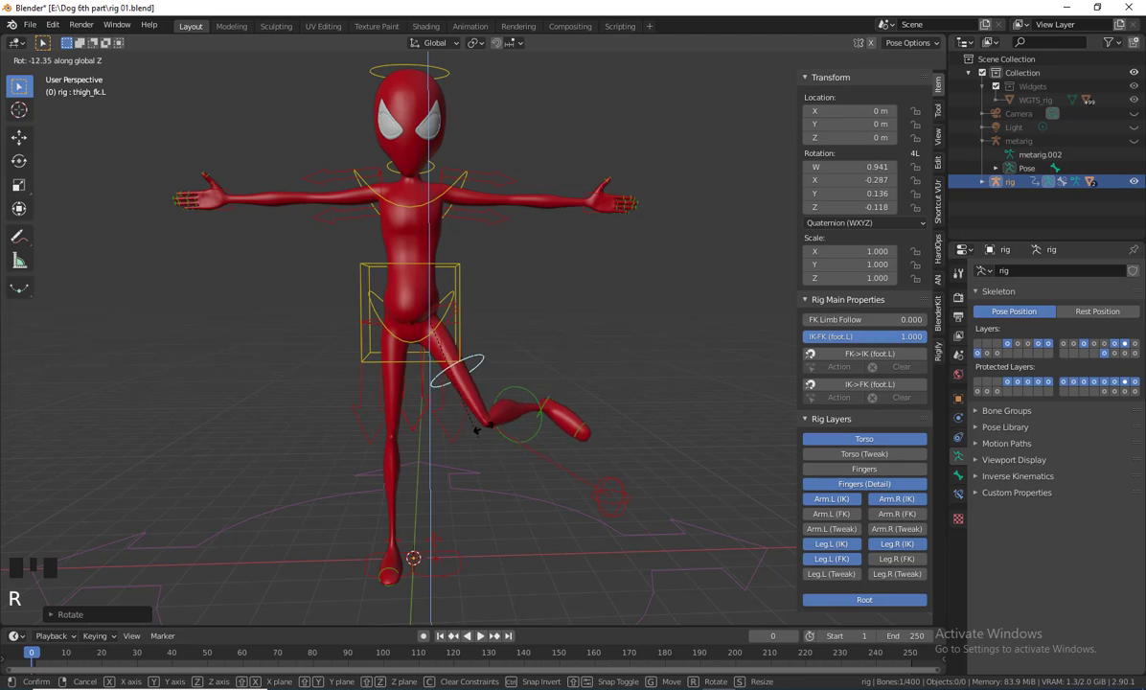
left_click(518, 362)
scroll(536, 422, "down", 2)
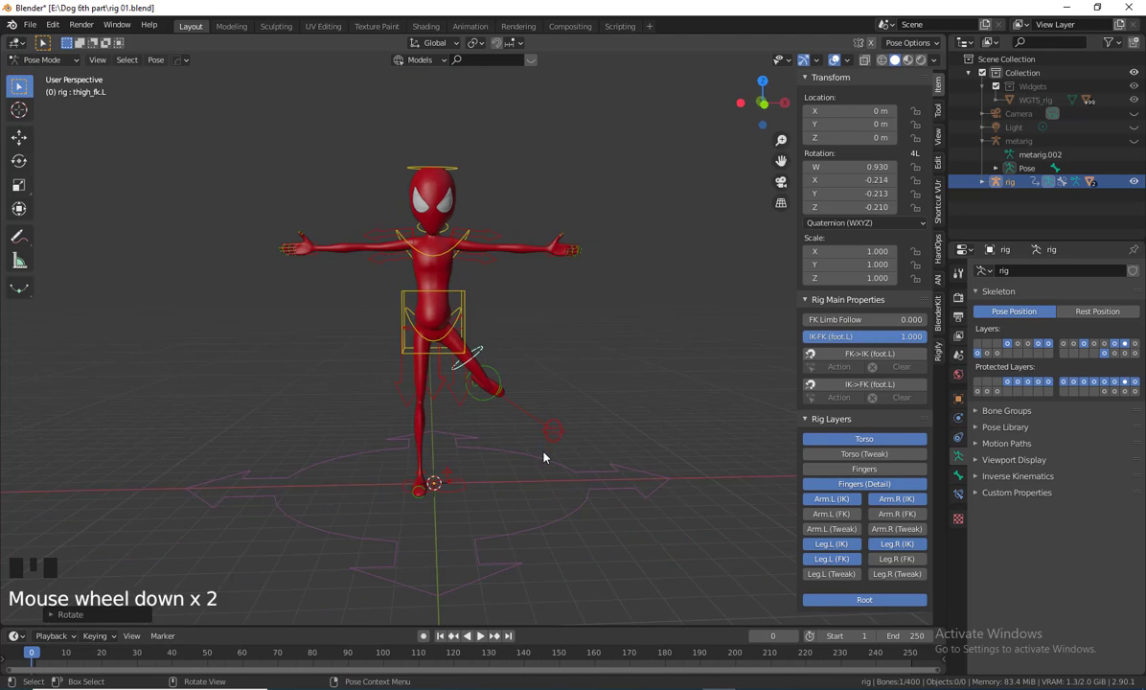
middle_click_drag(545, 461, 522, 418)
scroll(455, 440, "up", 3)
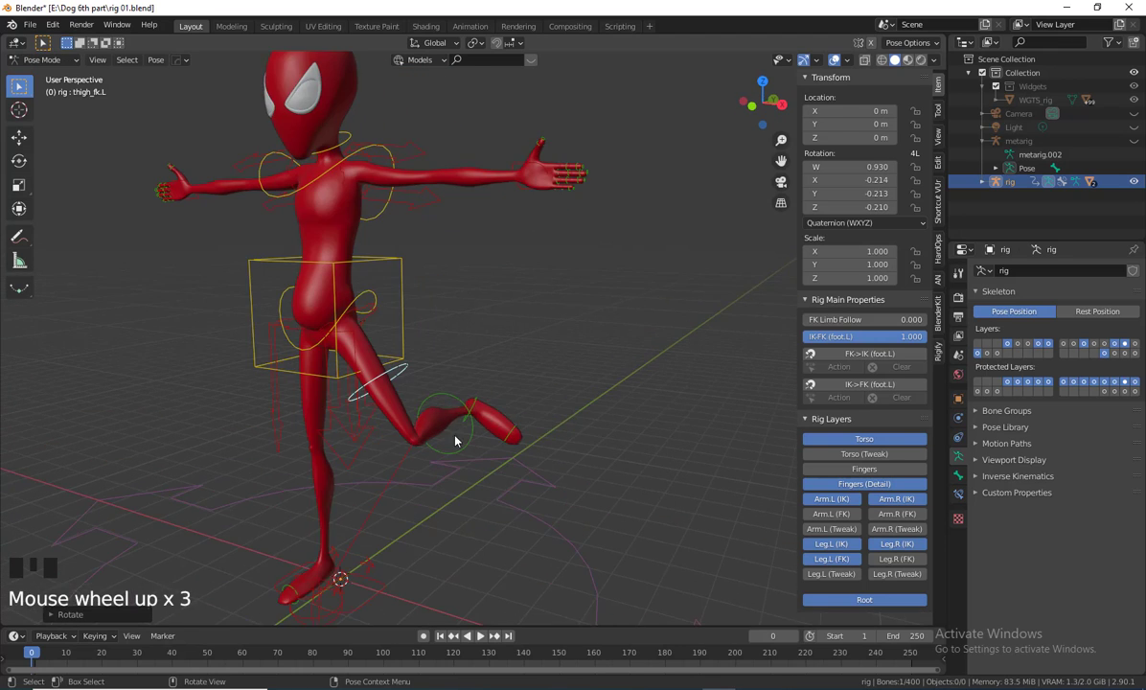
key("z")
scroll(528, 375, "down", 2)
middle_click_drag(528, 376, 534, 422, "shift")
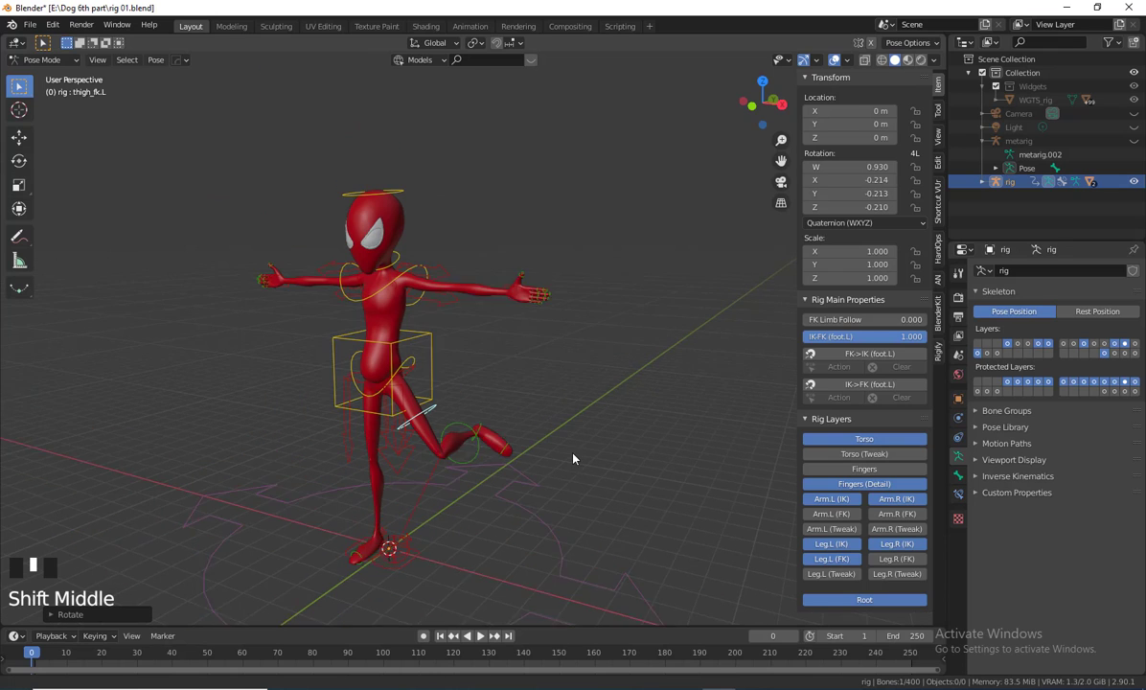
Box-select the left foot's IK control and snap the left leg's FK controls to its IK pose
middle_click_drag(463, 298, 561, 414, "shift")
scroll(345, 345, "down", 2)
left_click_drag(309, 294, 555, 502)
scroll(541, 459, "up", 2)
middle_click_drag(545, 486, 546, 440, "shift")
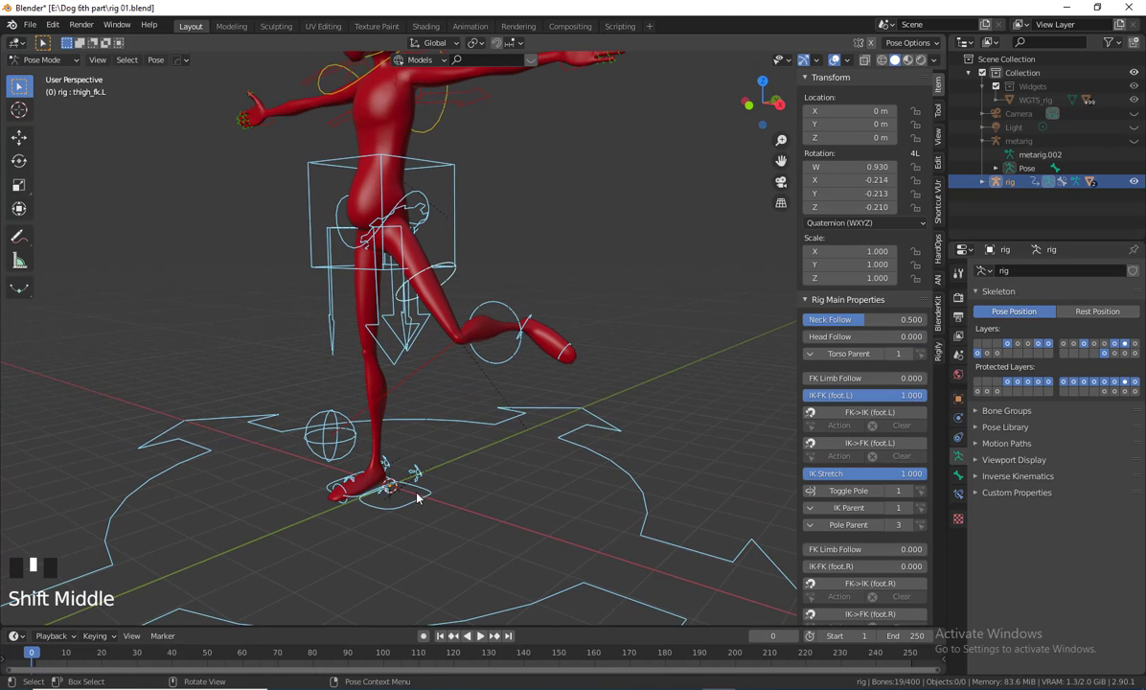
left_click_drag(417, 493, 458, 531)
middle_click_drag(570, 530, 552, 537, "shift")
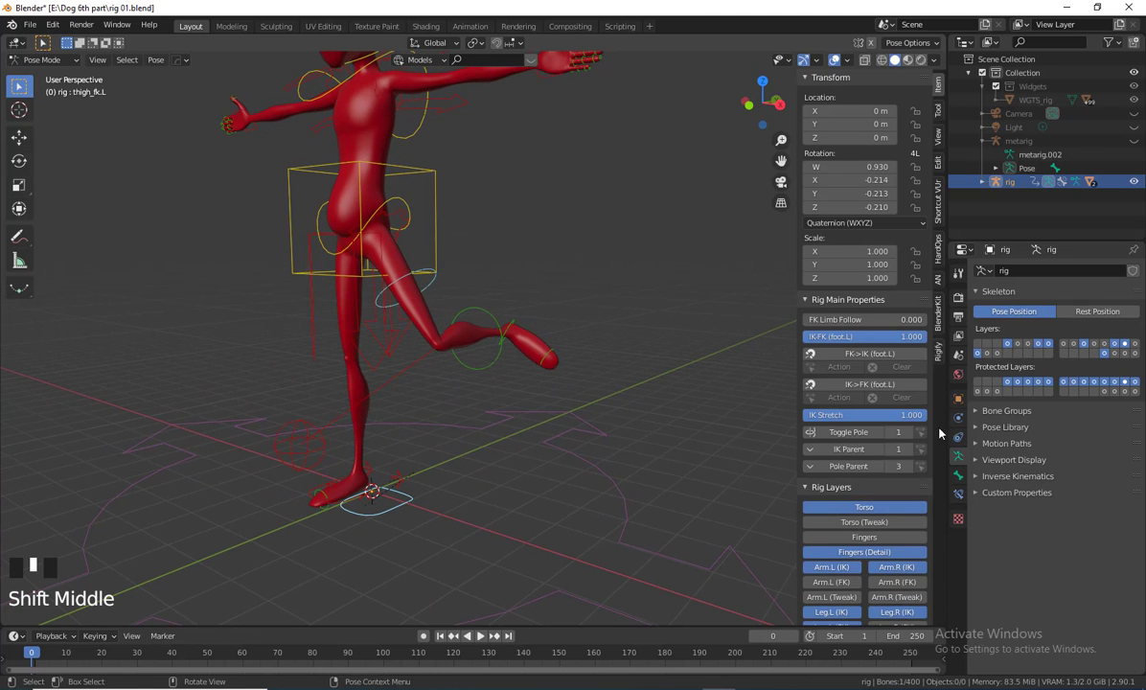
left_click(860, 353)
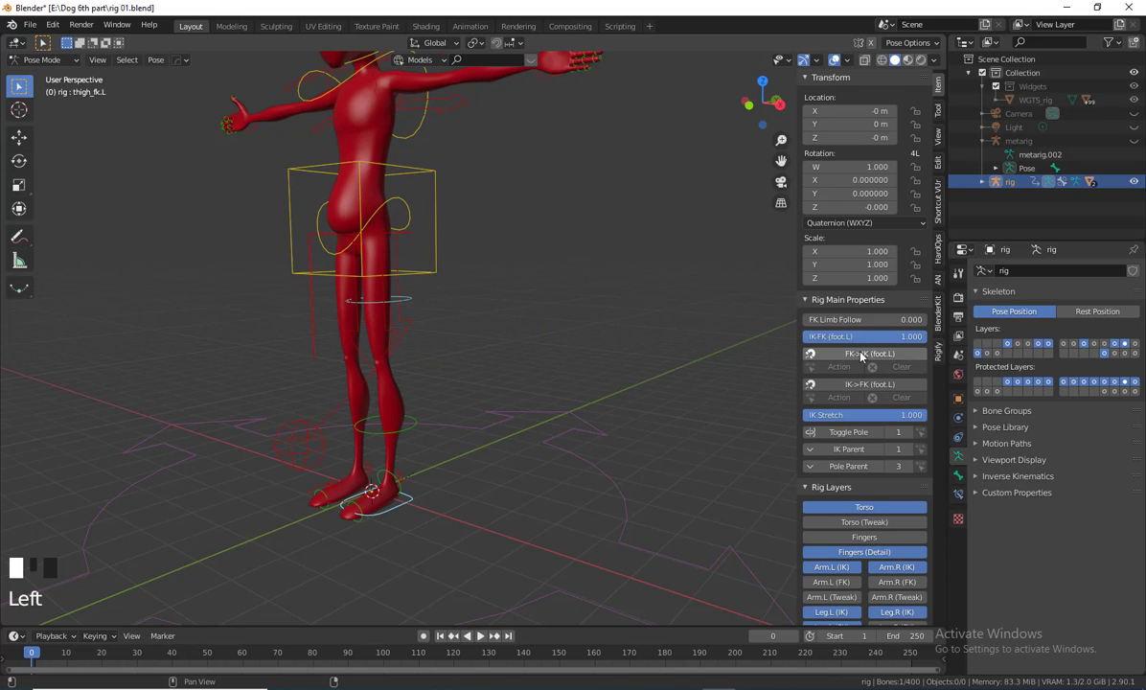
left_click(860, 353)
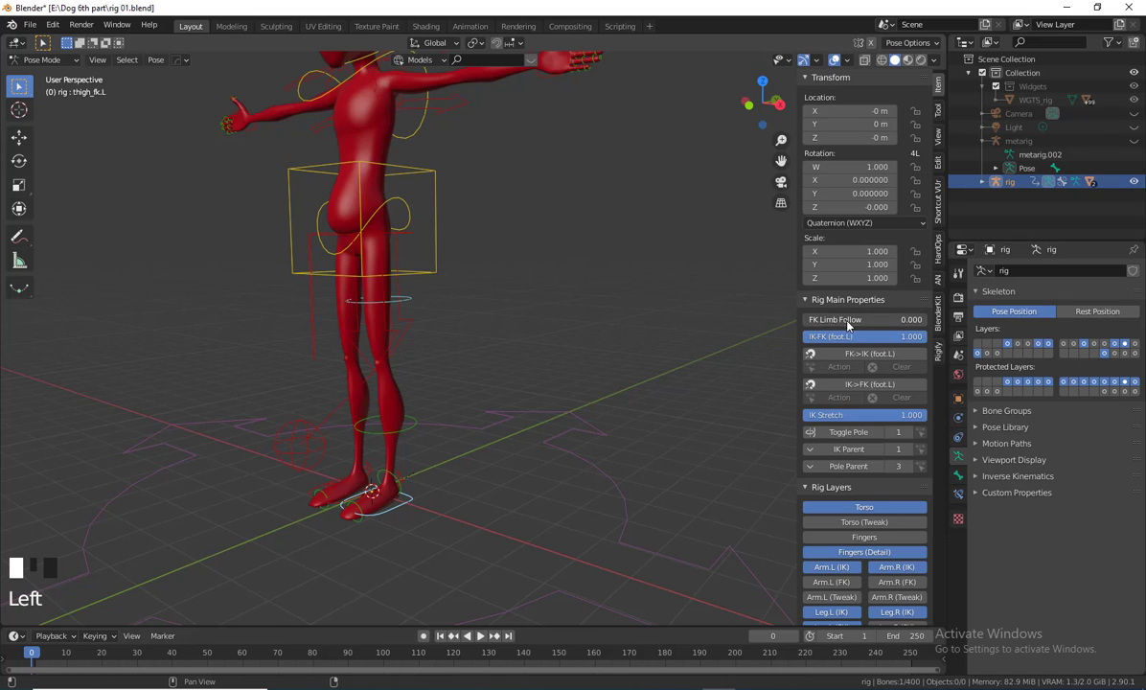
Set the left leg's FK Limb Follow to 1.000 and rotate the left shin's FK control to bend the knee backward
left_click_drag(847, 320, 929, 320)
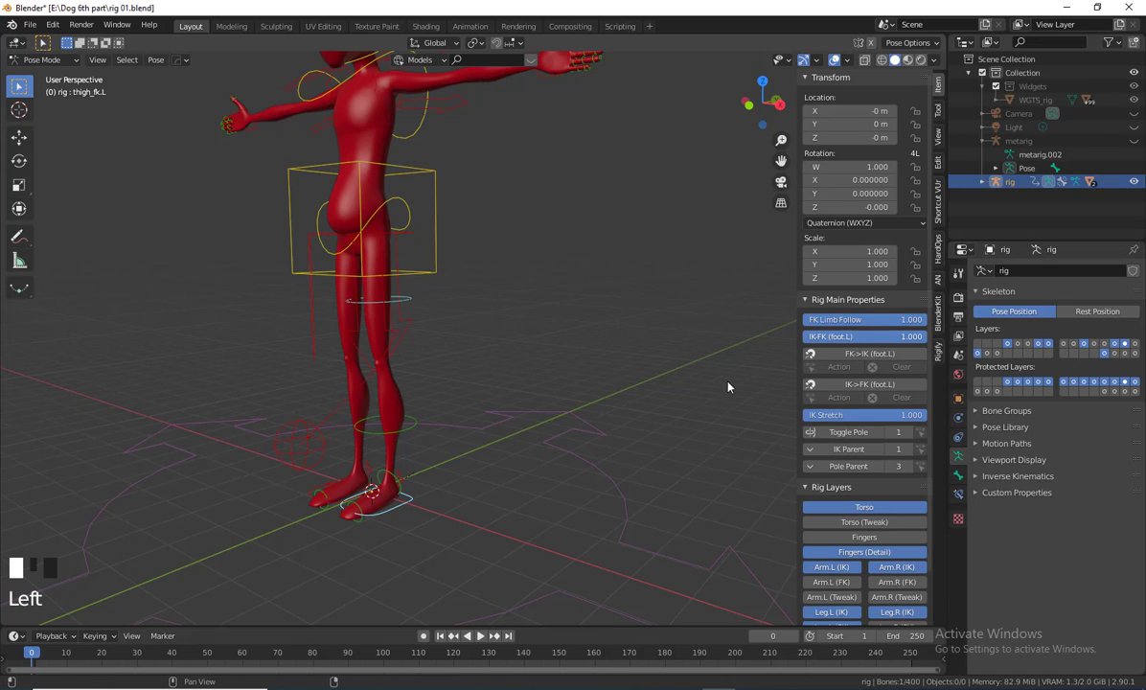
middle_click_drag(514, 470, 424, 491)
left_click(416, 434)
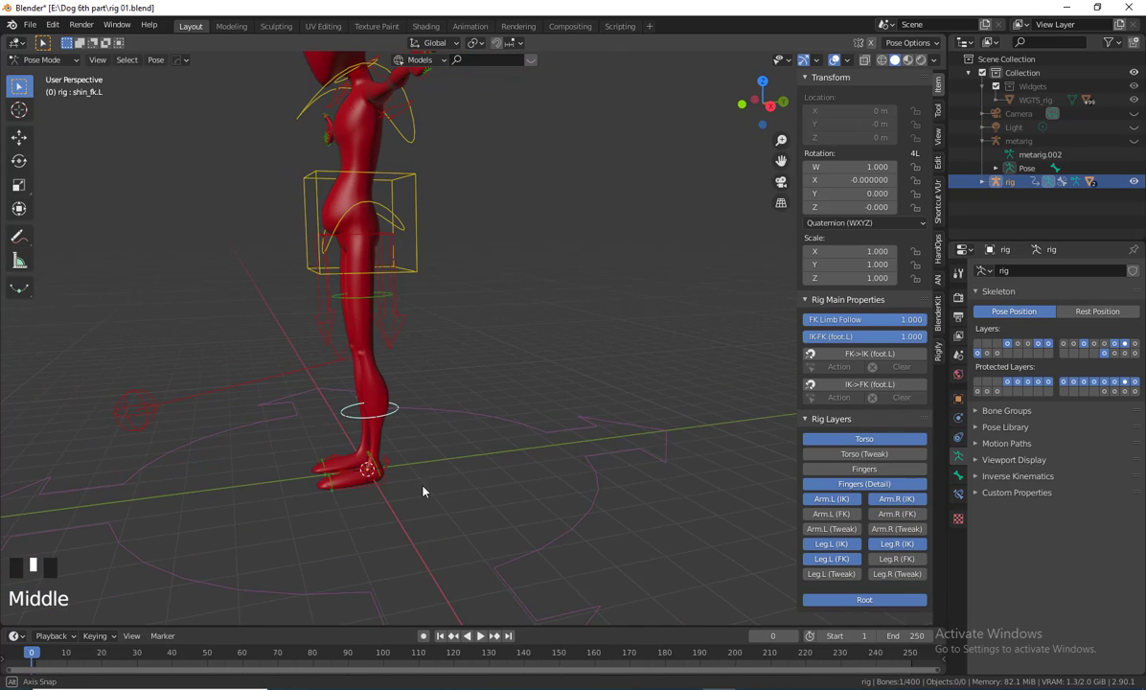
key("r")
left_click(523, 383)
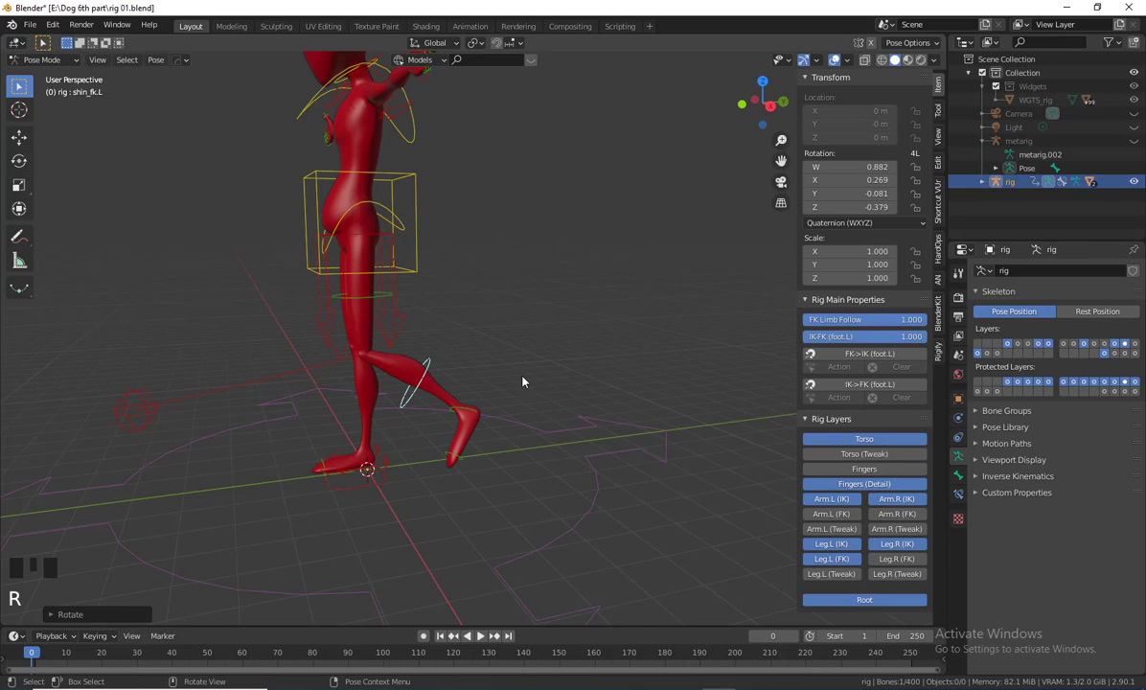
Snap the left leg's IK controls to the bent FK pose and check them from several angles
middle_click_drag(523, 382, 344, 560)
scroll(463, 495, "up", 2)
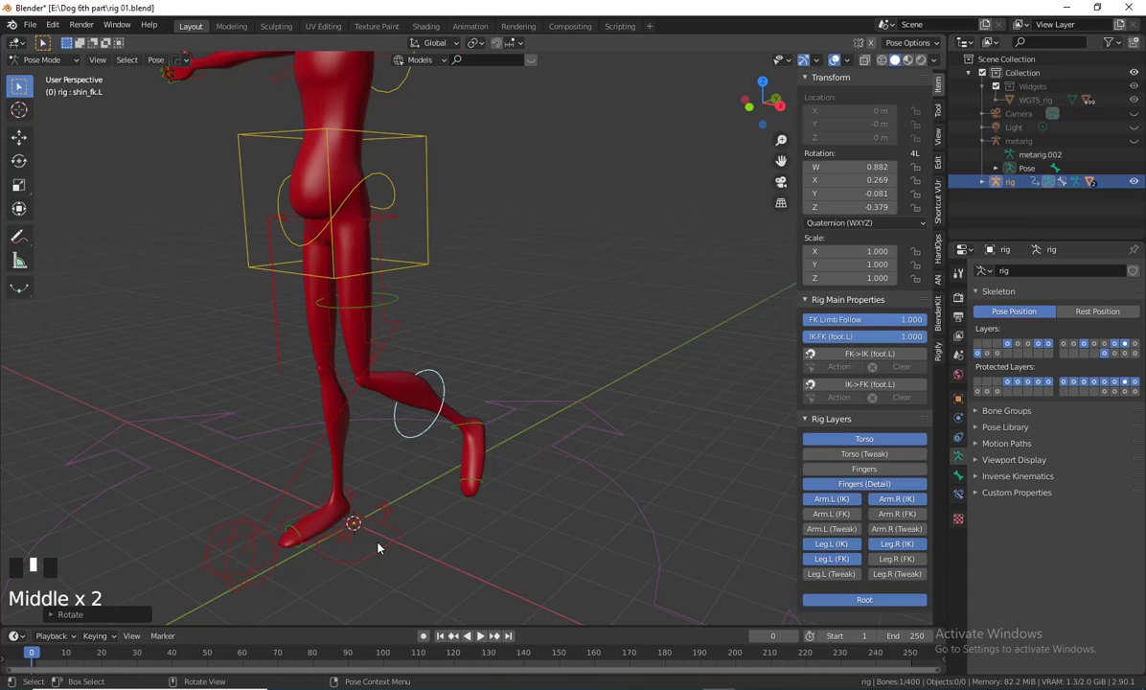
left_click(867, 388)
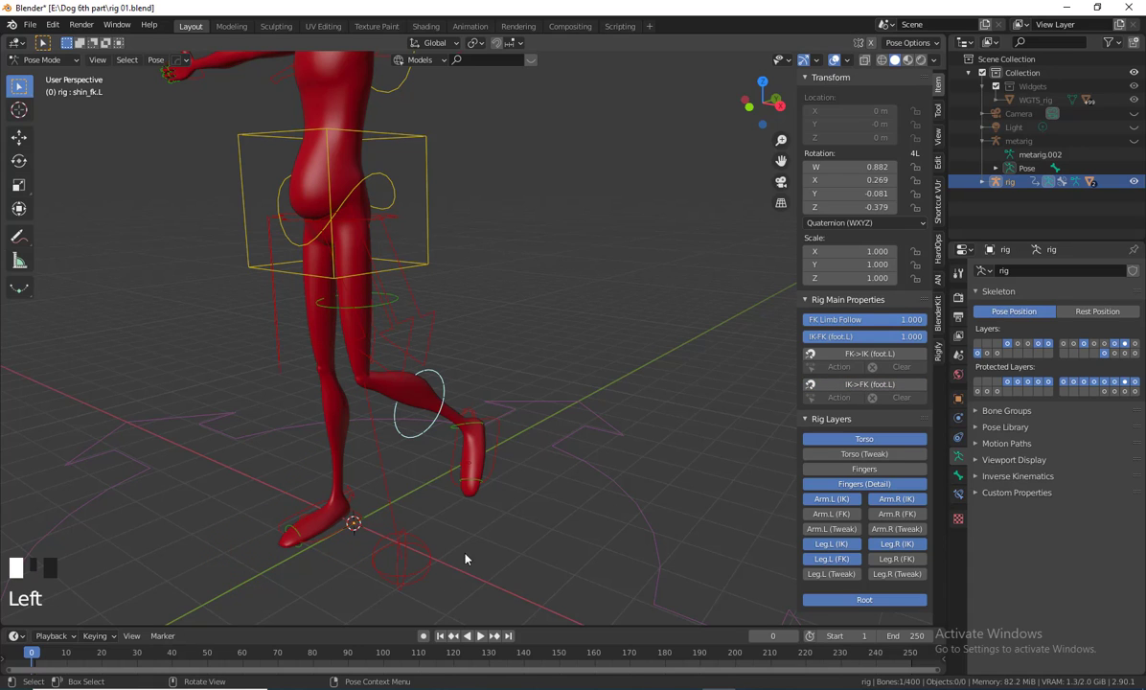
middle_click_drag(466, 559, 317, 340)
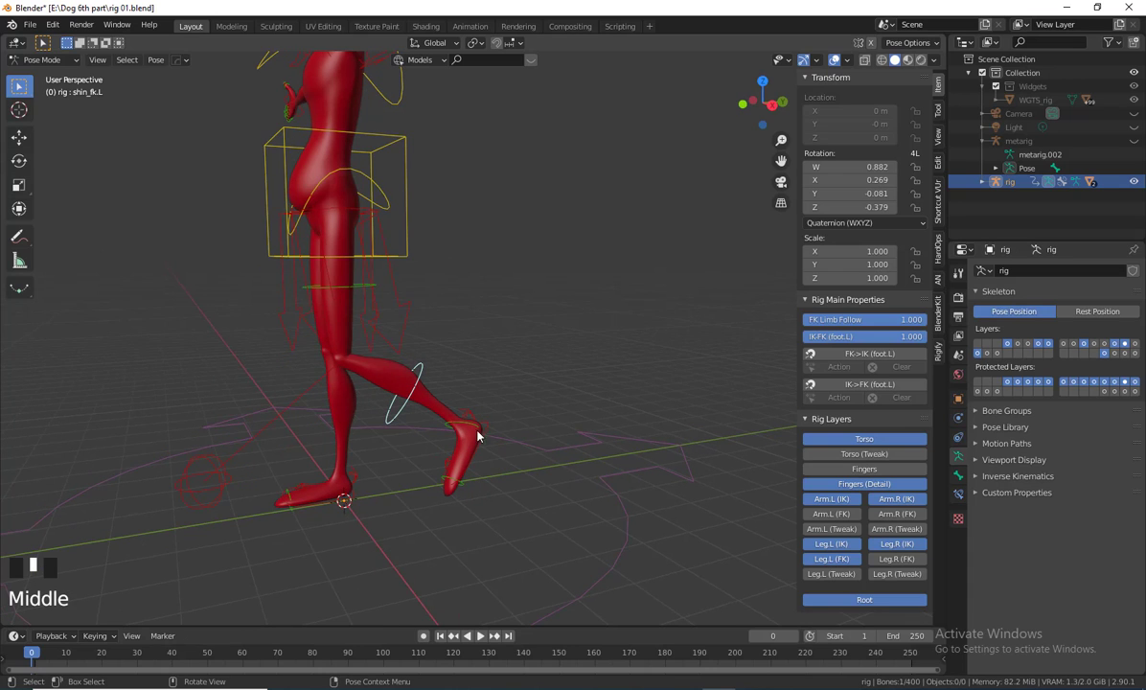
middle_click_drag(429, 488, 447, 571)
scroll(460, 506, "up", 2)
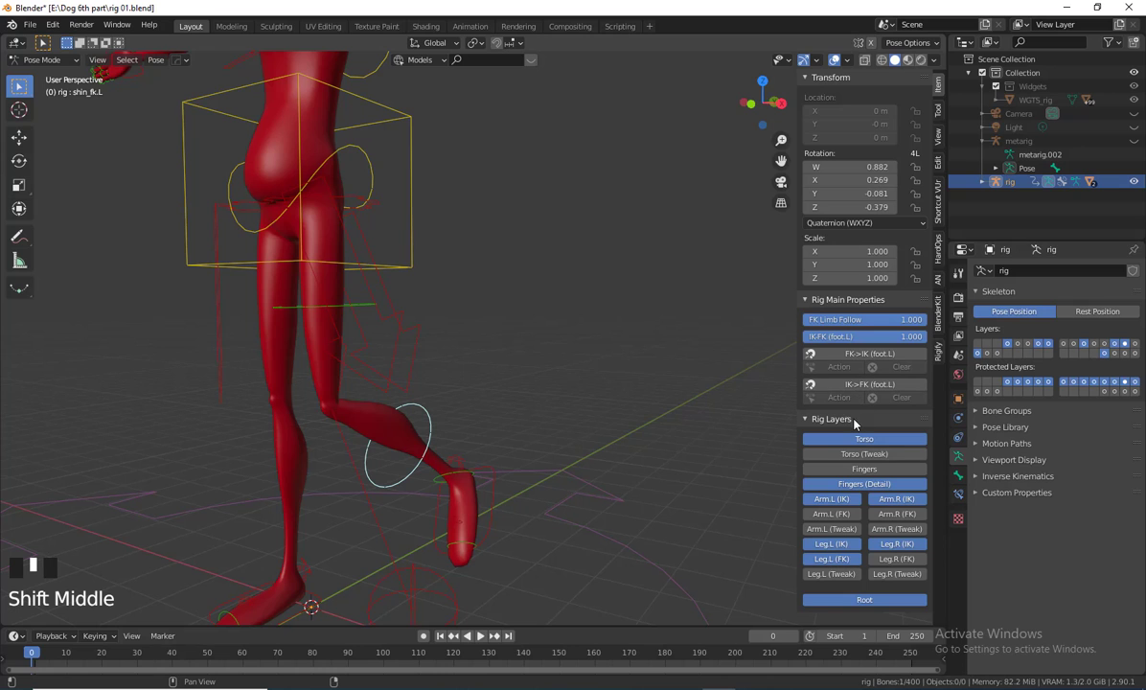
Select the torso control and lower it about 1.2 m so the character crouches
scroll(642, 439, "down", 2)
middle_click_drag(562, 463, 498, 378, "shift")
scroll(461, 421, "down", 1)
left_click(464, 345)
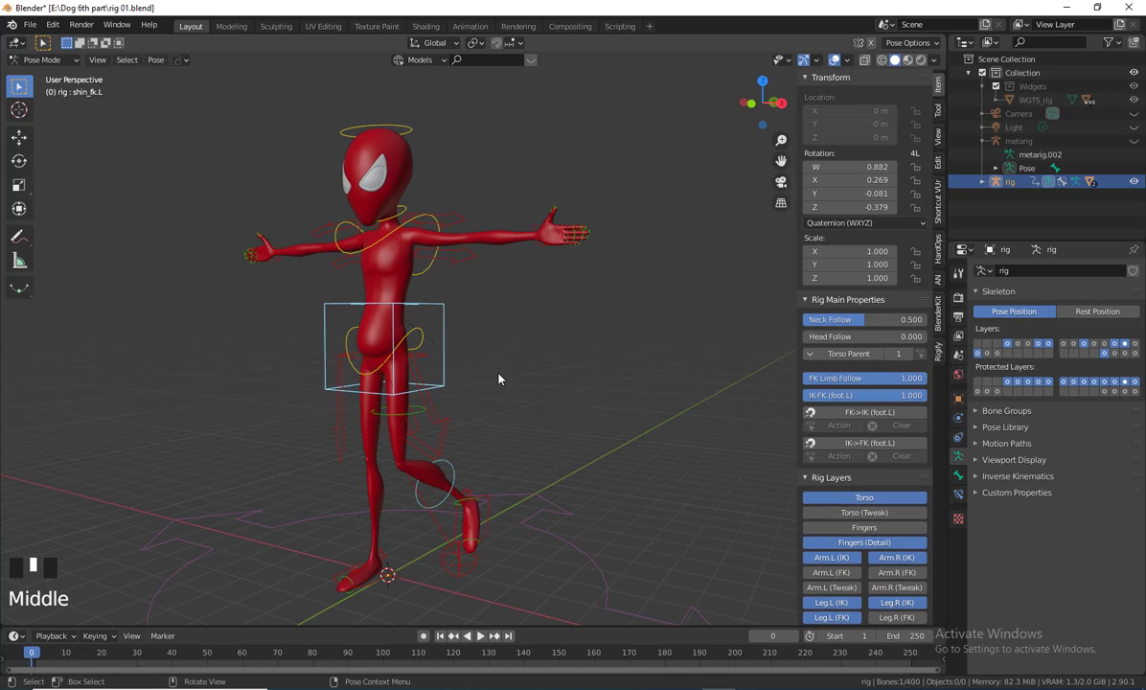
key("g")
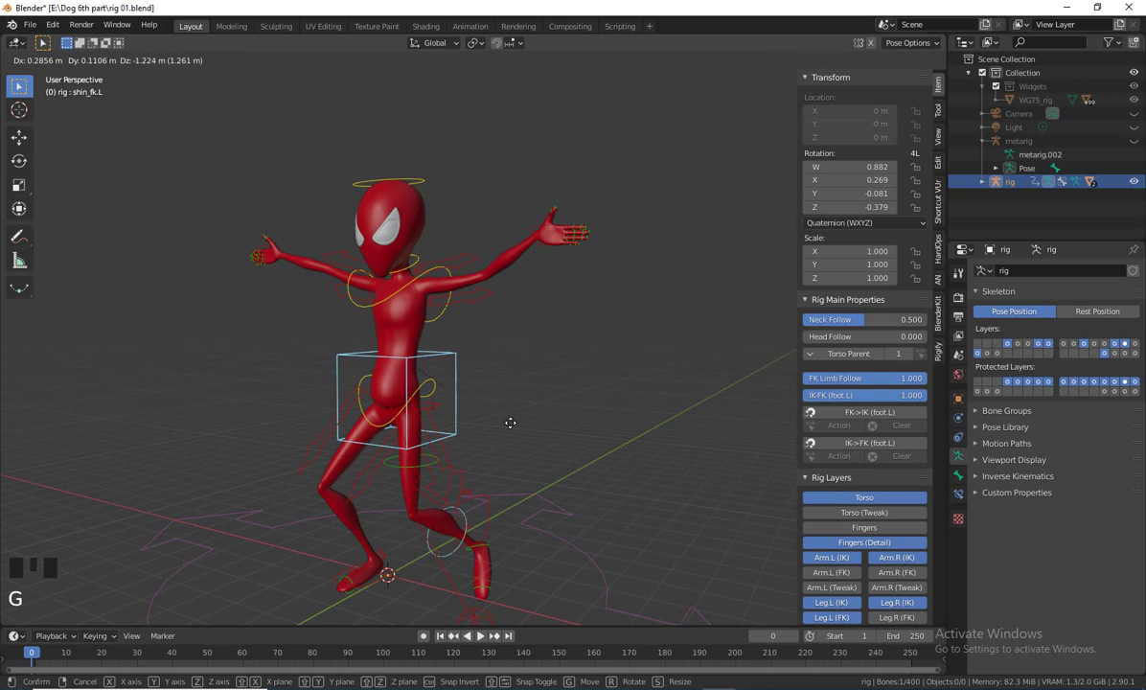
left_click(510, 423)
middle_click_drag(511, 422, 247, 247)
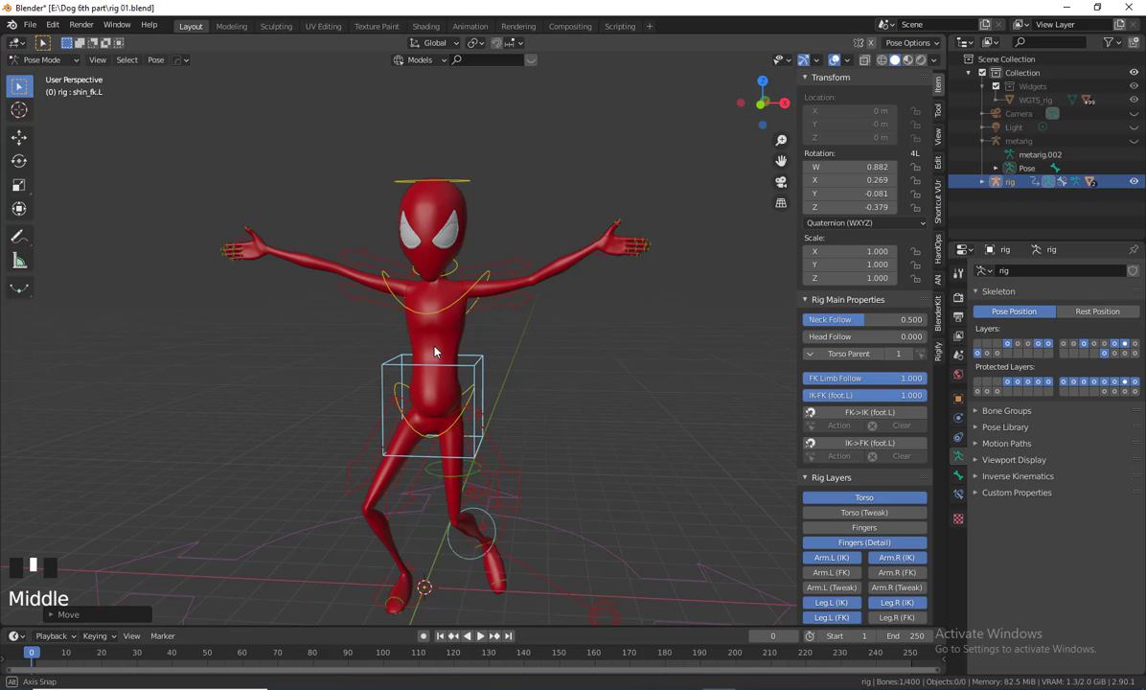
Move the right and left hand IK controls down and inward to lower both arms
left_click(247, 243)
key("g")
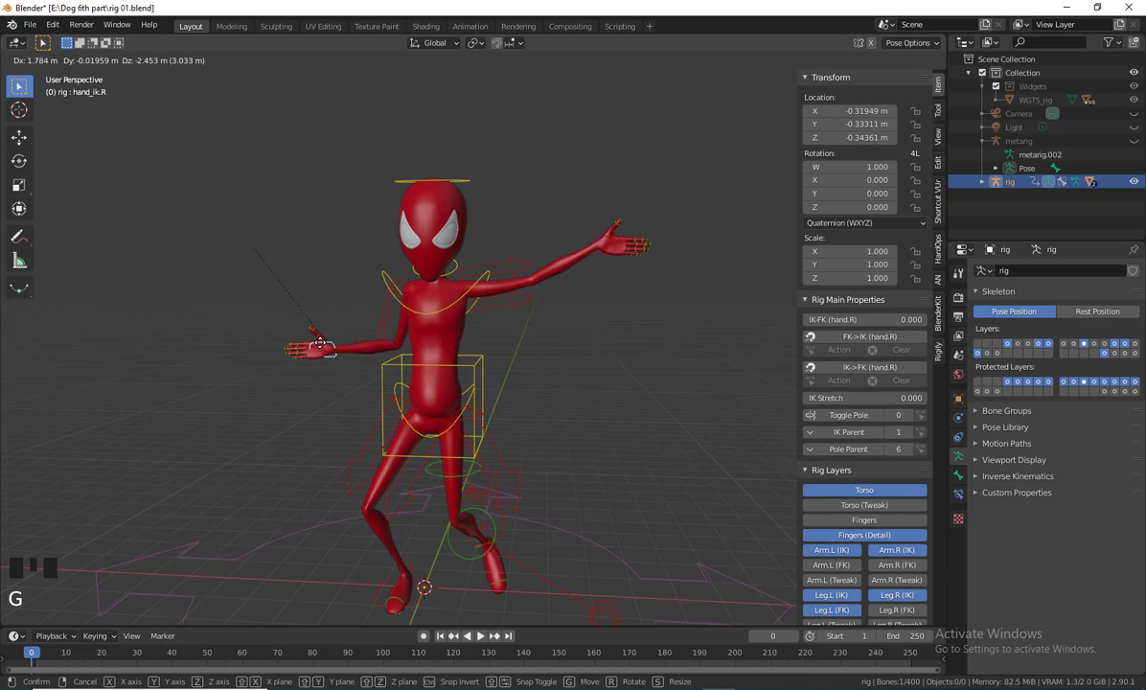
left_click(319, 350)
left_click(600, 252)
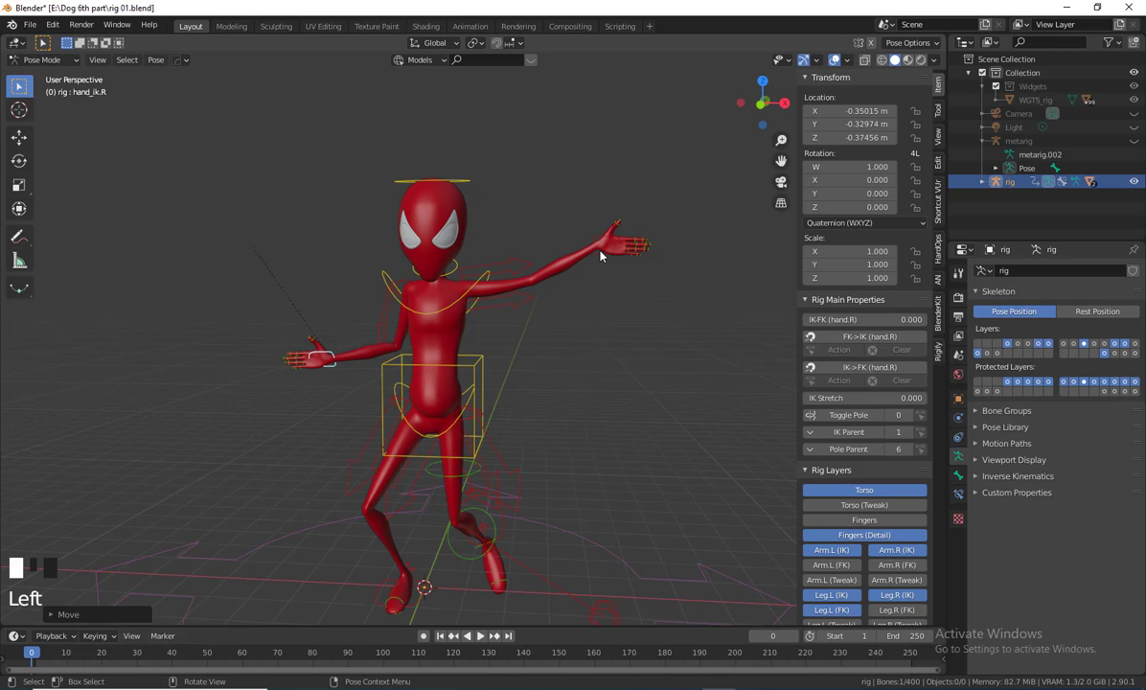
key("g")
left_click(557, 361)
scroll(491, 374, "down", 2)
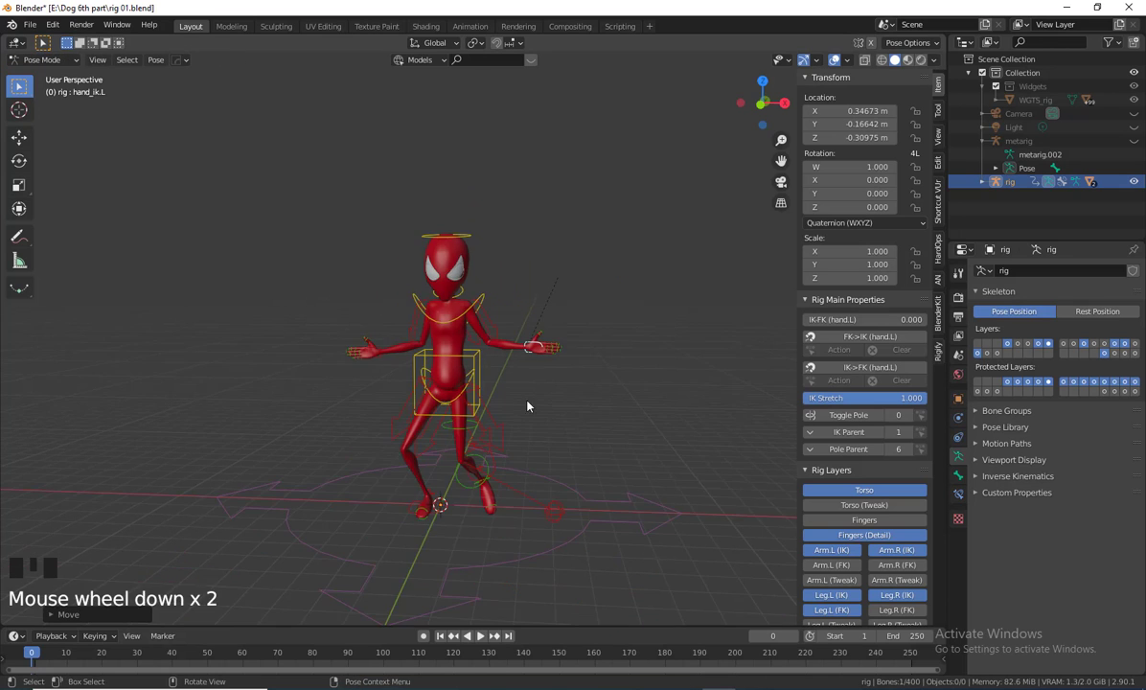
Select the torso control and rotate it from a side view to lean the body forward
middle_click_drag(491, 374, 488, 329)
left_click(488, 329)
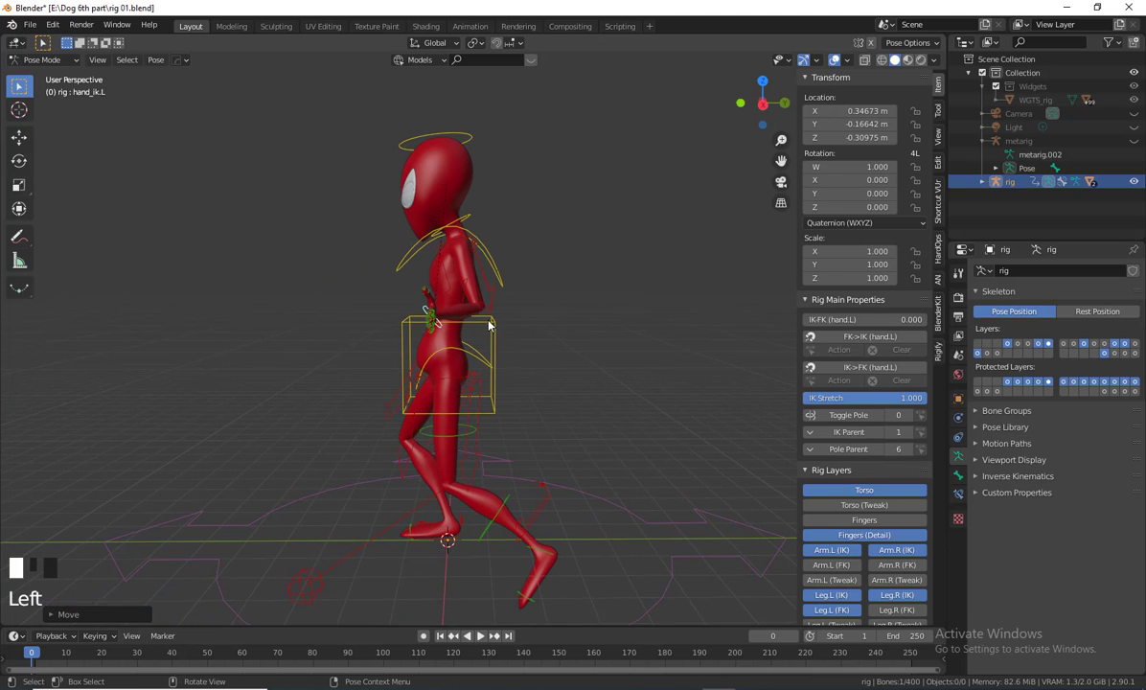
key("r")
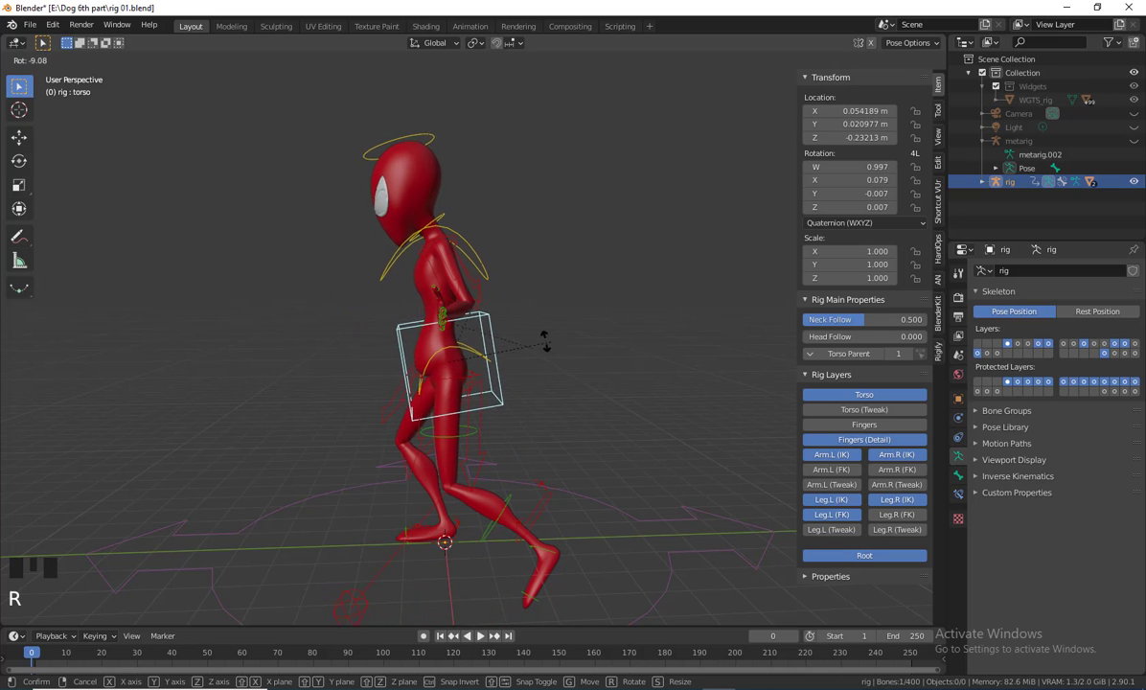
left_click(523, 401)
middle_click_drag(522, 402, 656, 415)
scroll(534, 416, "up", 3)
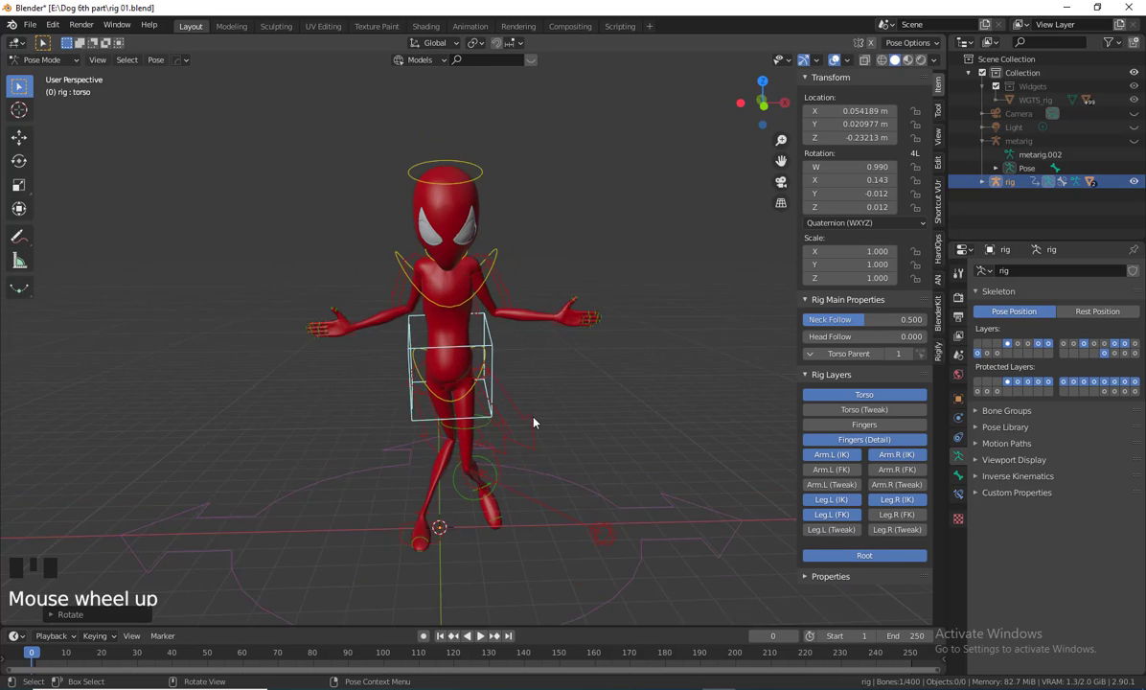
Select the right foot's IK control and enable Toggle Pole for the right leg
middle_click_drag(535, 417, 397, 480)
left_click(490, 497)
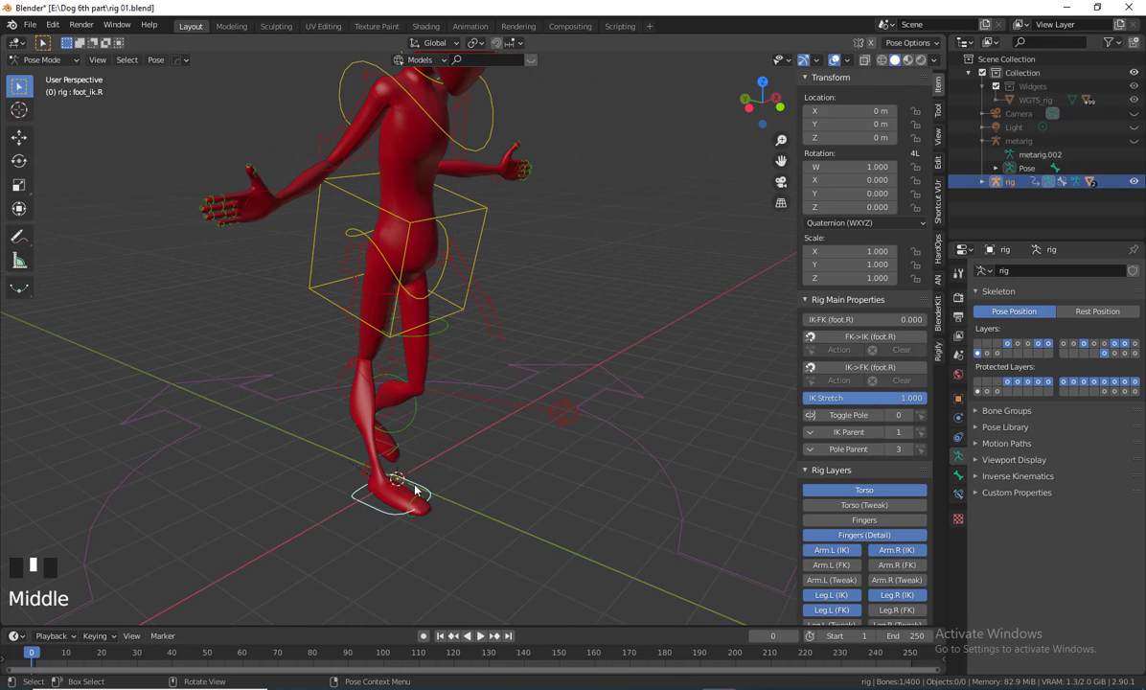
left_click(855, 419)
Move the right leg's pole target about 2 m sideways toward the character's centre to redirect the knee
middle_click_drag(408, 378, 551, 444)
left_click(632, 401)
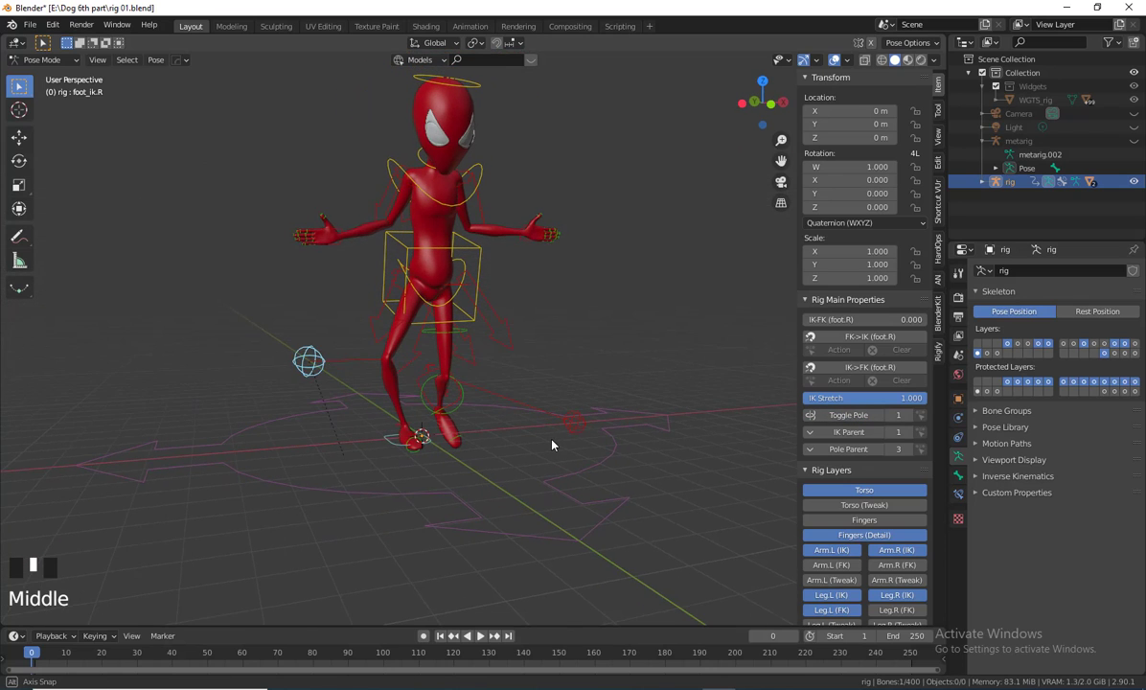
key("g")
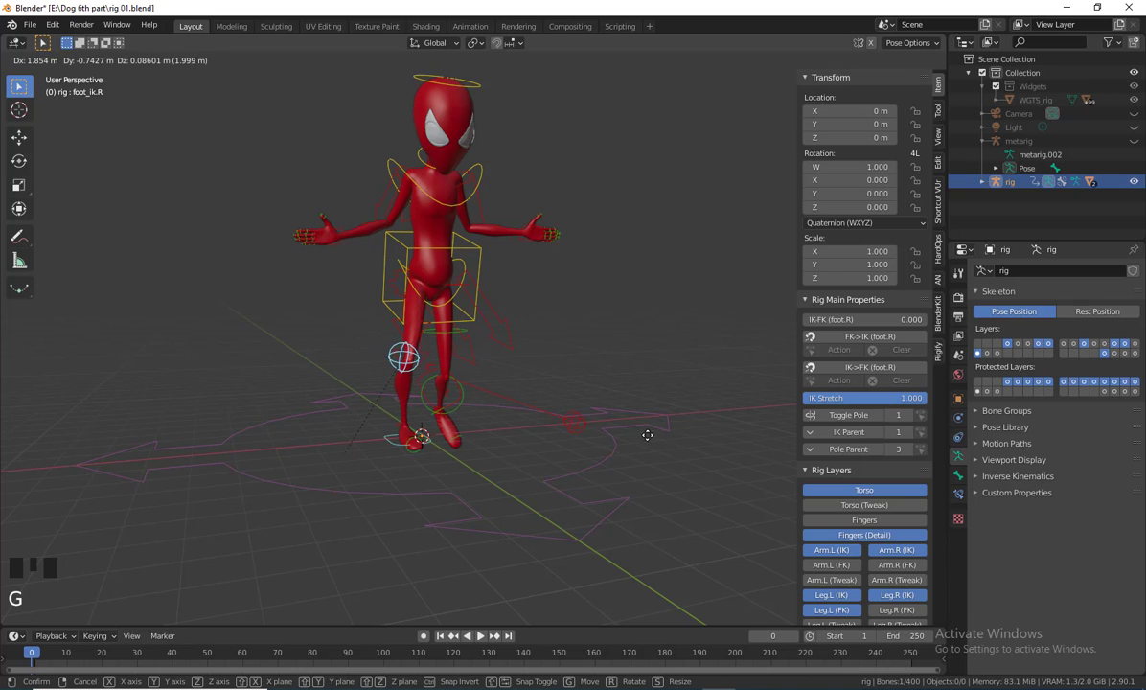
left_click(657, 435)
middle_click_drag(657, 435, 547, 445)
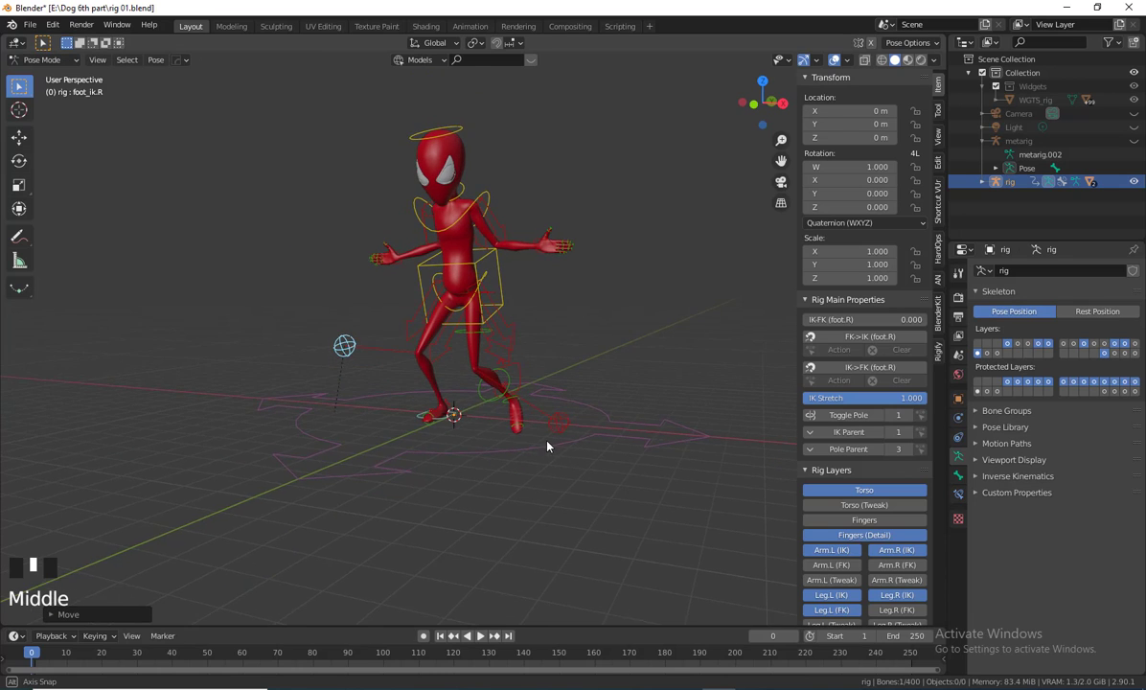
Select the chest control and rotate it about -22 degrees to bend and tilt the upper body
scroll(544, 422, "up", 2)
middle_click_drag(532, 324, 445, 360, "shift")
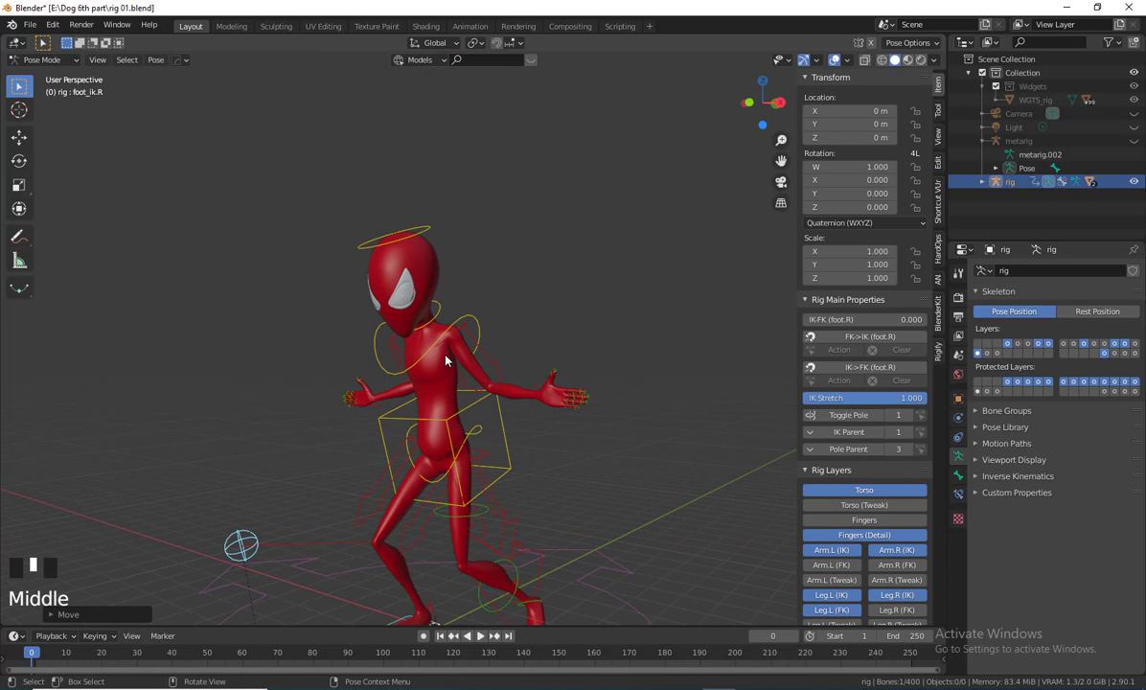
left_click(390, 341)
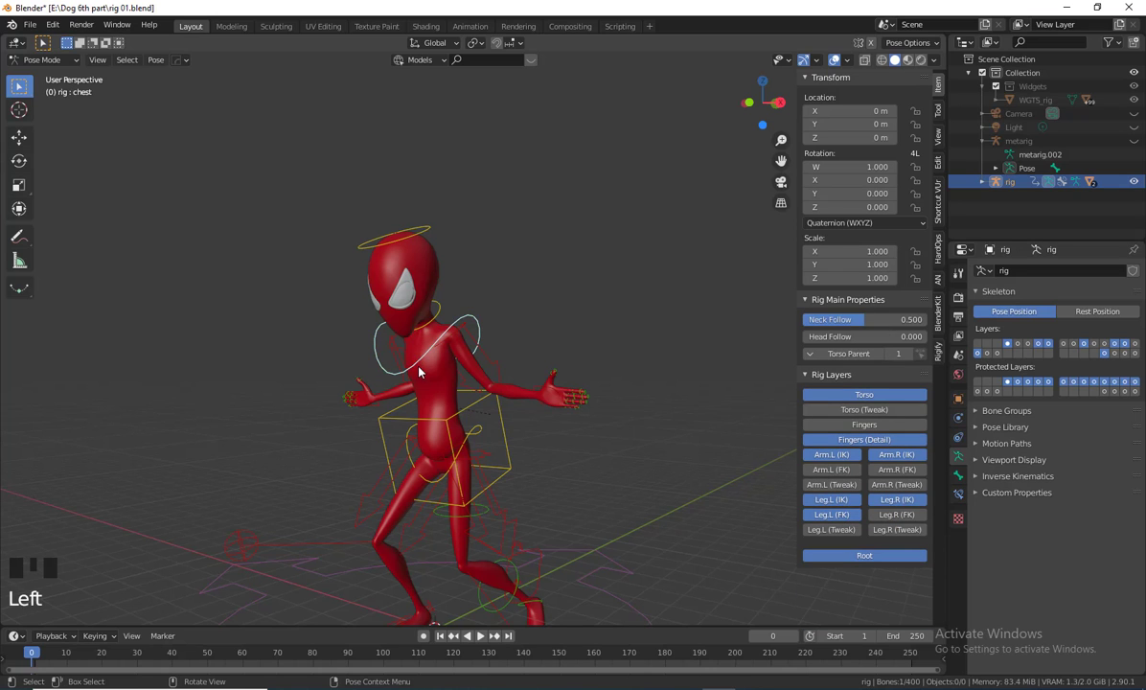
key("r")
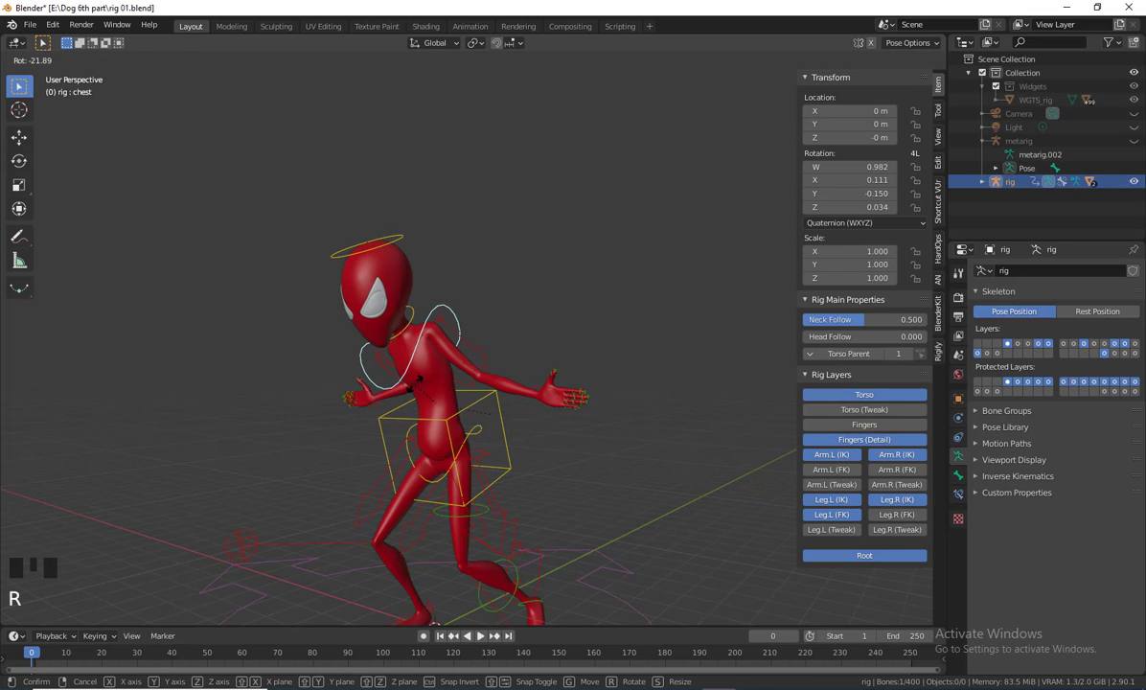
left_click(433, 398)
middle_click_drag(433, 398, 550, 412)
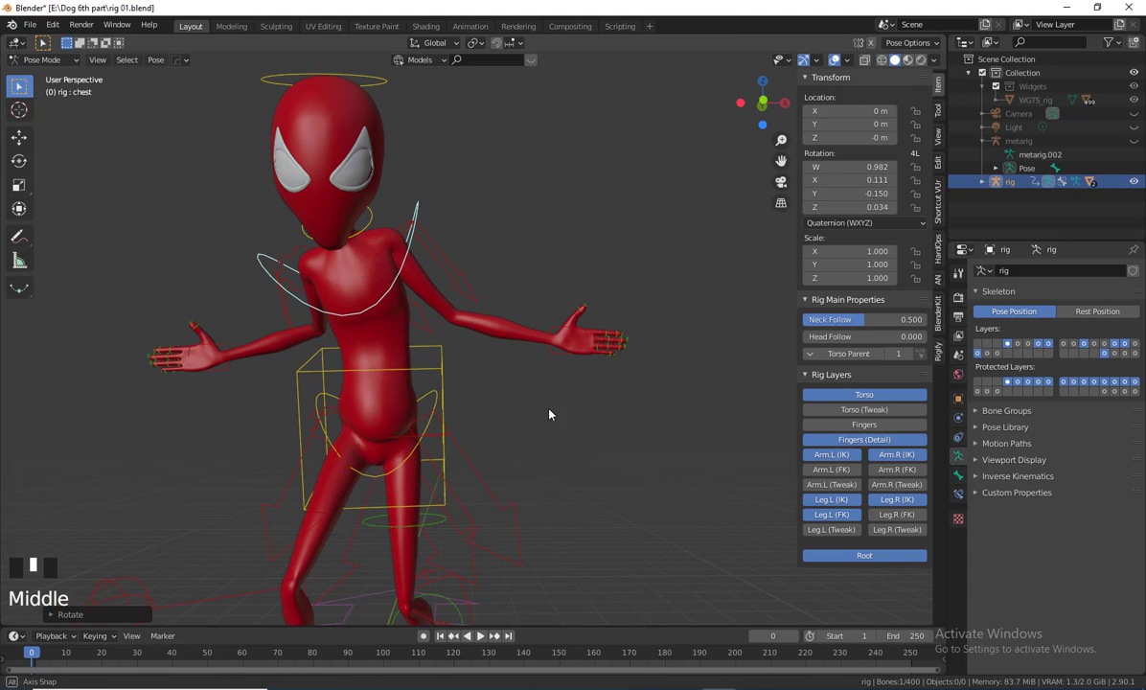
left_click(555, 351)
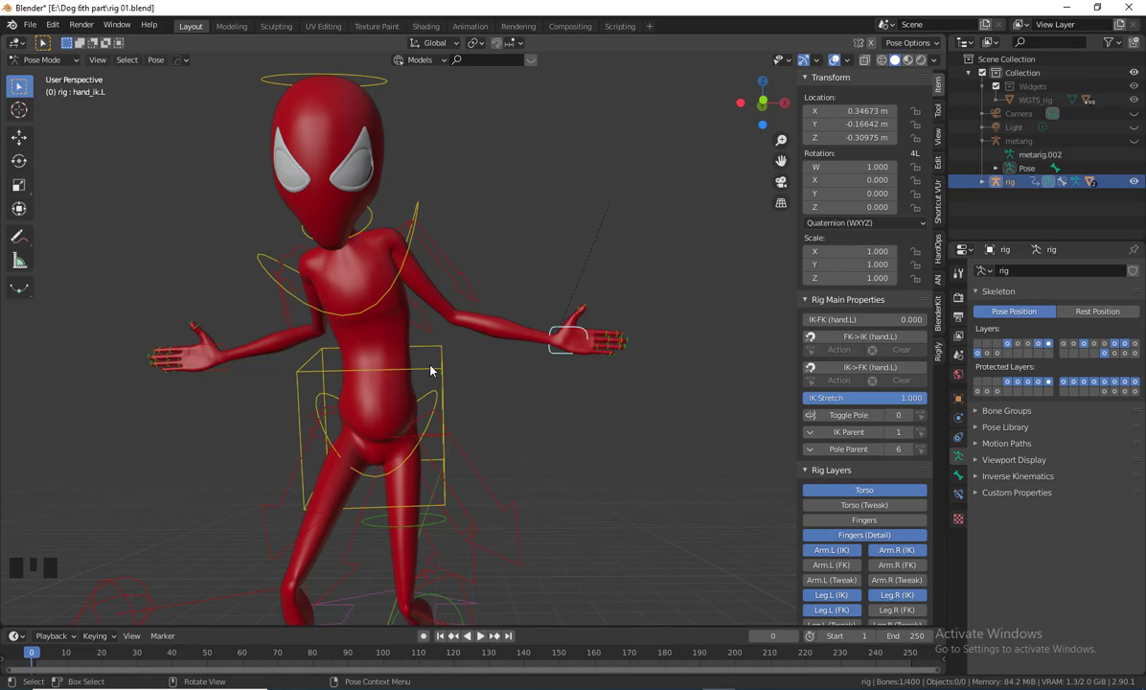
left_click(404, 346)
middle_click(509, 420)
scroll(508, 420, "down", 2)
middle_click_drag(508, 421, 496, 425)
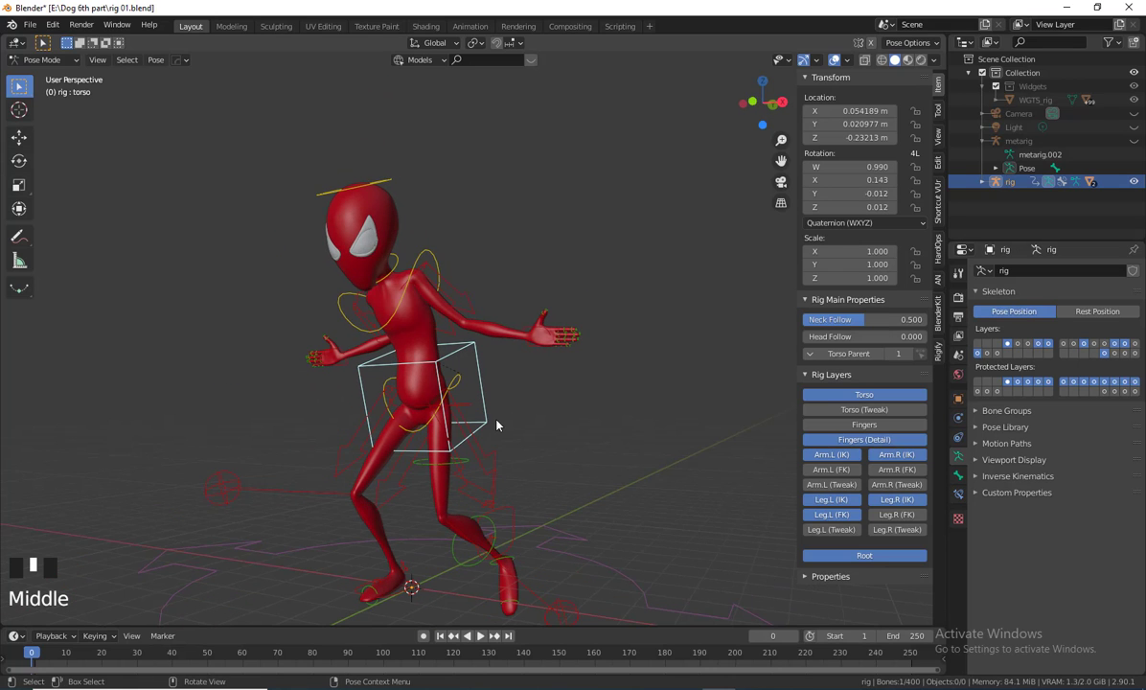
key("r")
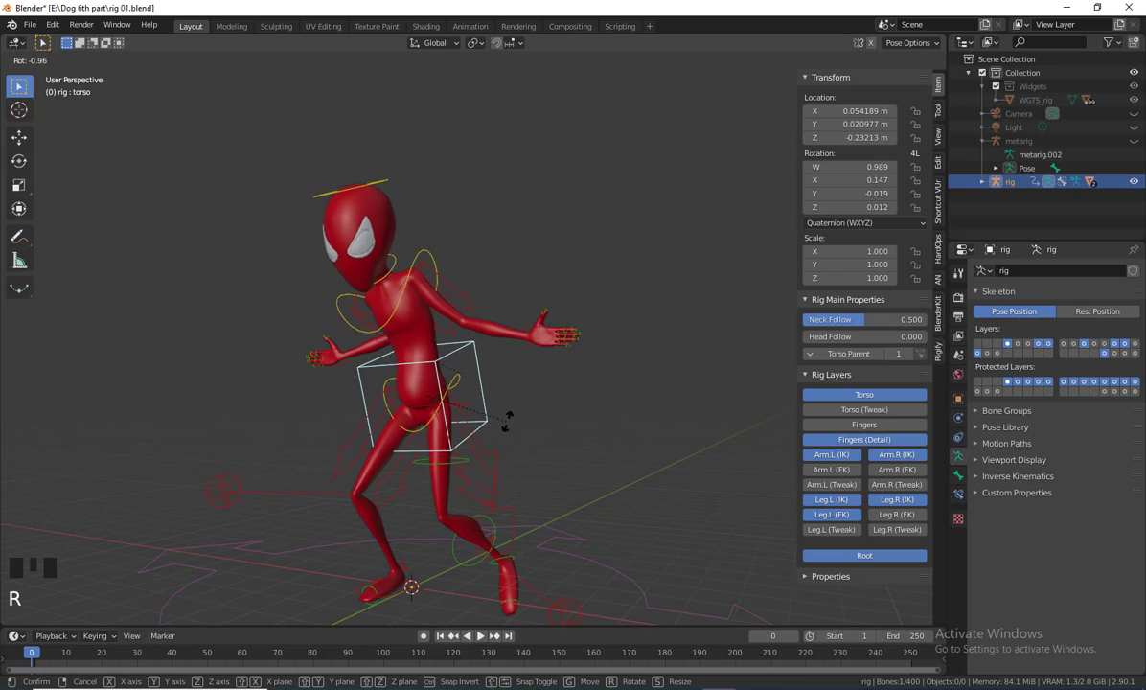
left_click(538, 347)
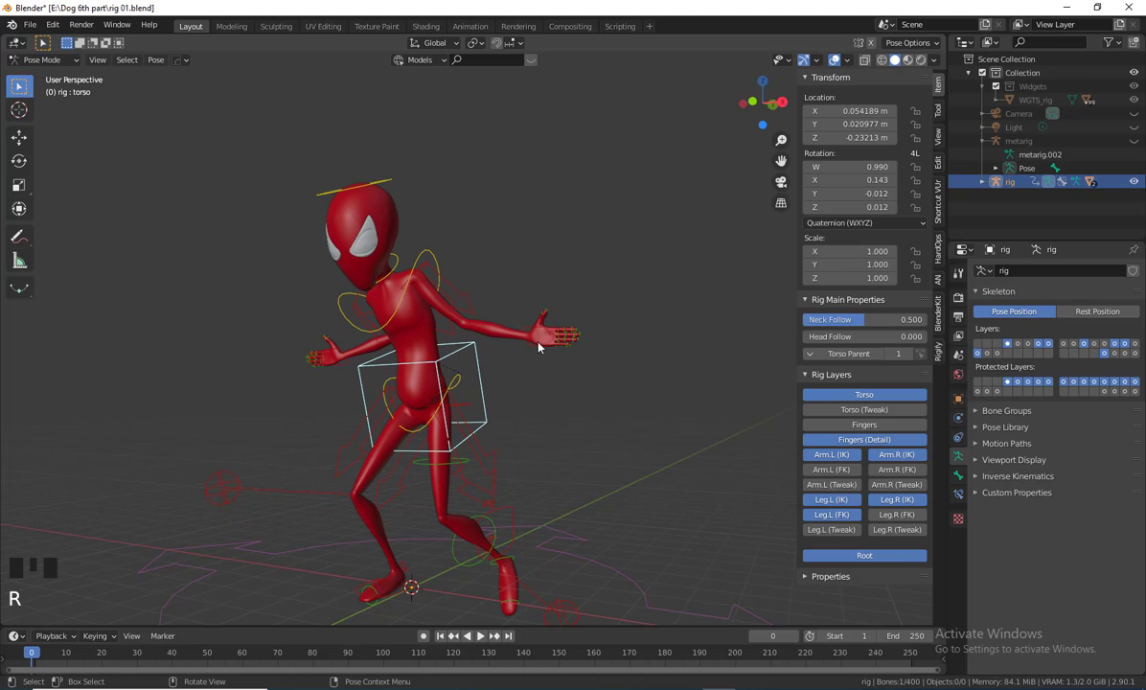
middle_click_drag(552, 403, 524, 343)
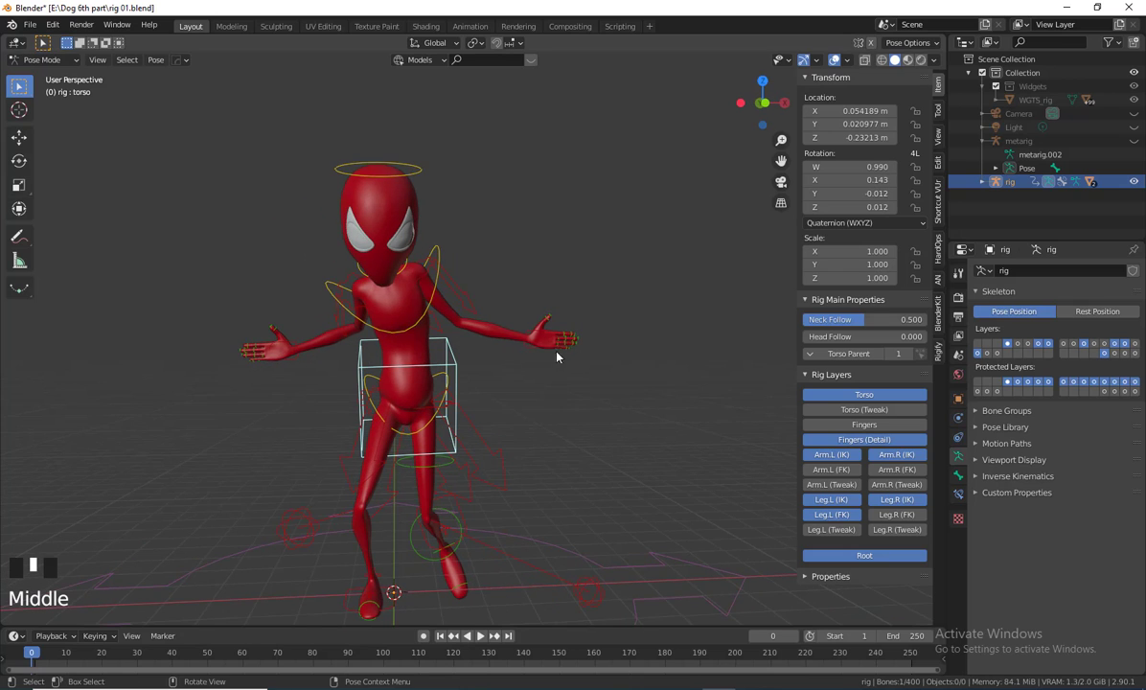
Select the left hand's IK control and switch its IK Parent from Root to Hips, keeping the transform
middle_click_drag(401, 345, 492, 324)
scroll(536, 388, "up", 2)
mouse_move(536, 388)
middle_mouse_down("shift")
mouse_move(554, 467)
mouse_move(534, 392)
middle_mouse_up("shift")
middle_click(534, 394)
left_click(565, 326)
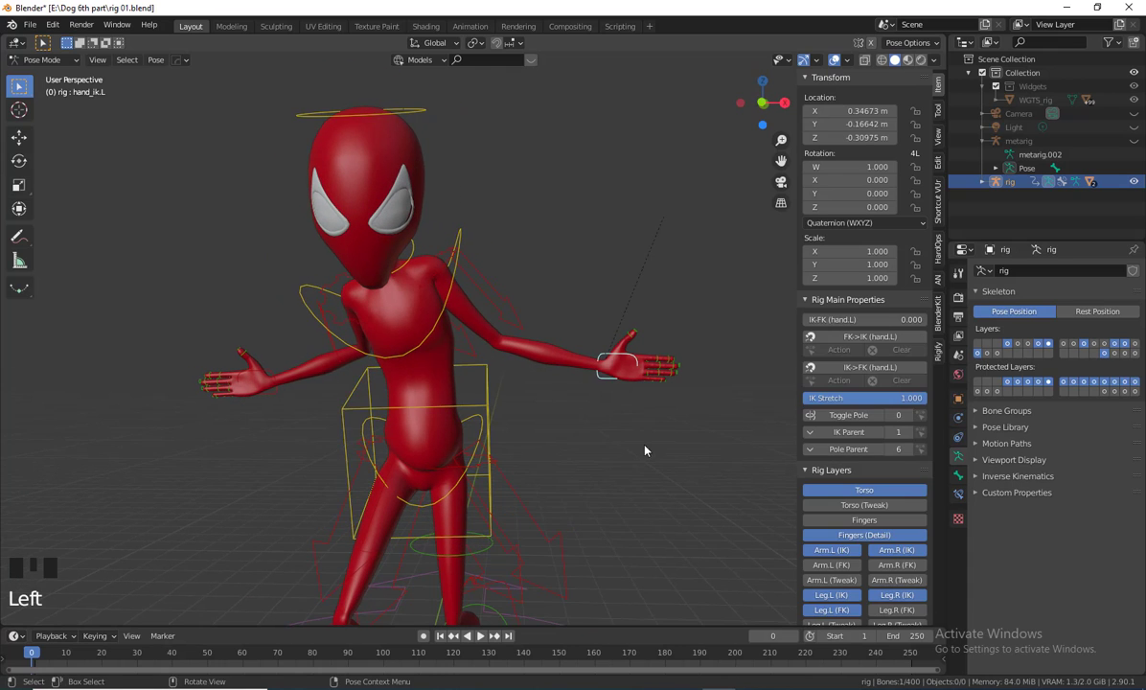
middle_click_drag(602, 415, 604, 422, "shift")
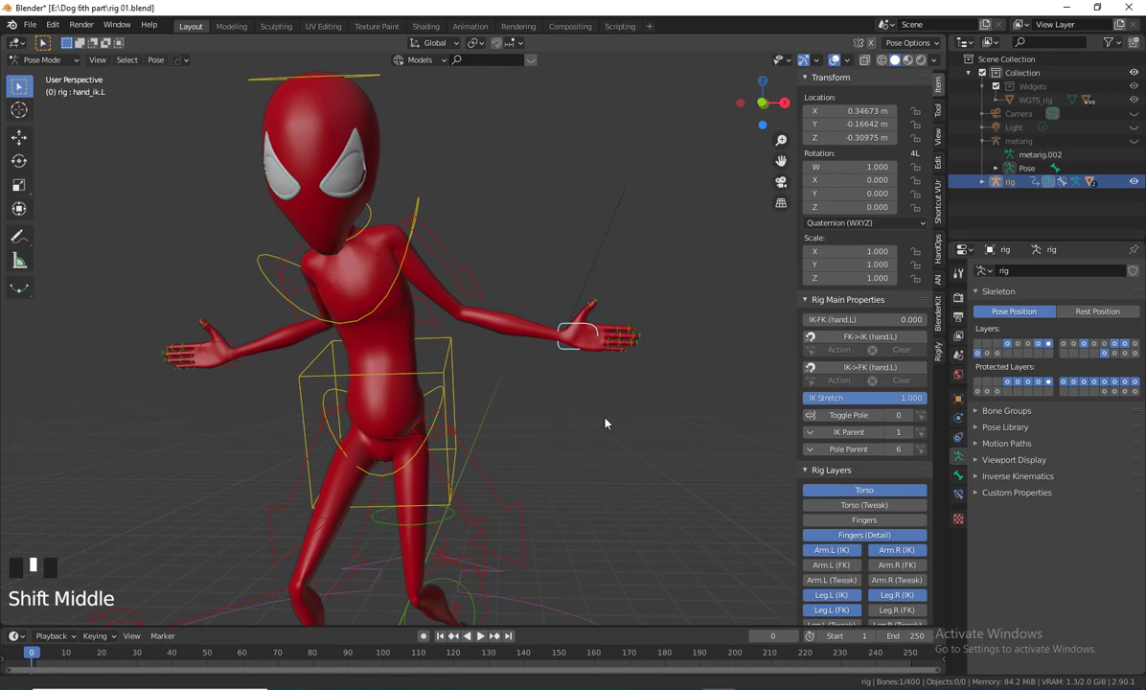
left_click(810, 436)
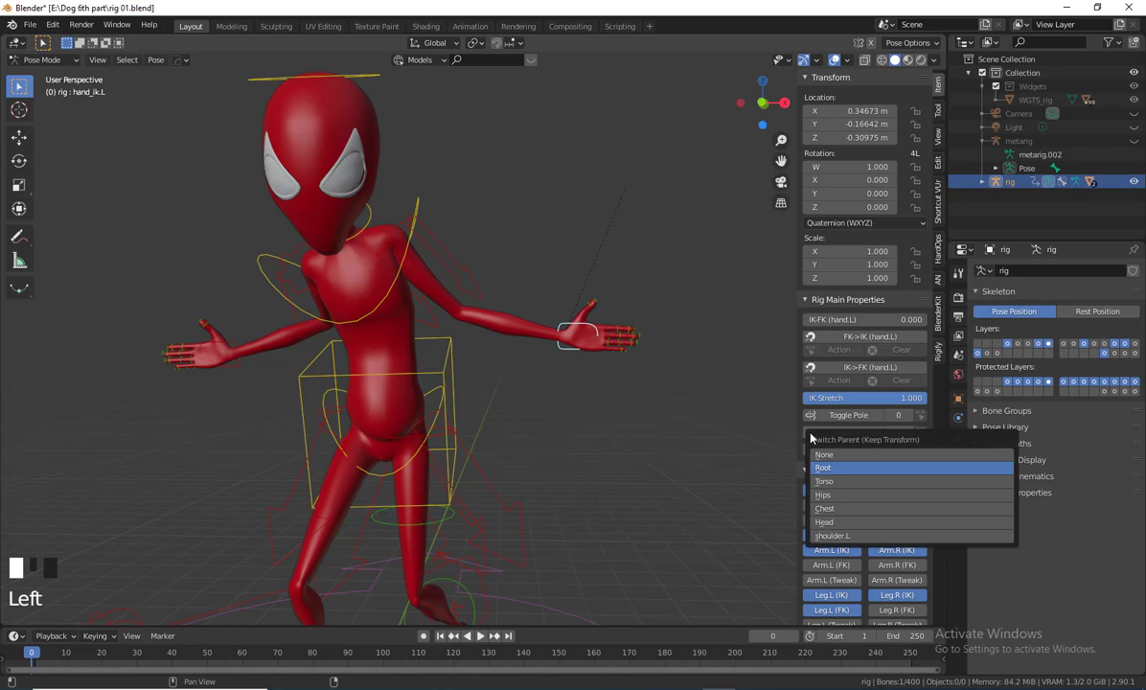
left_click(843, 495)
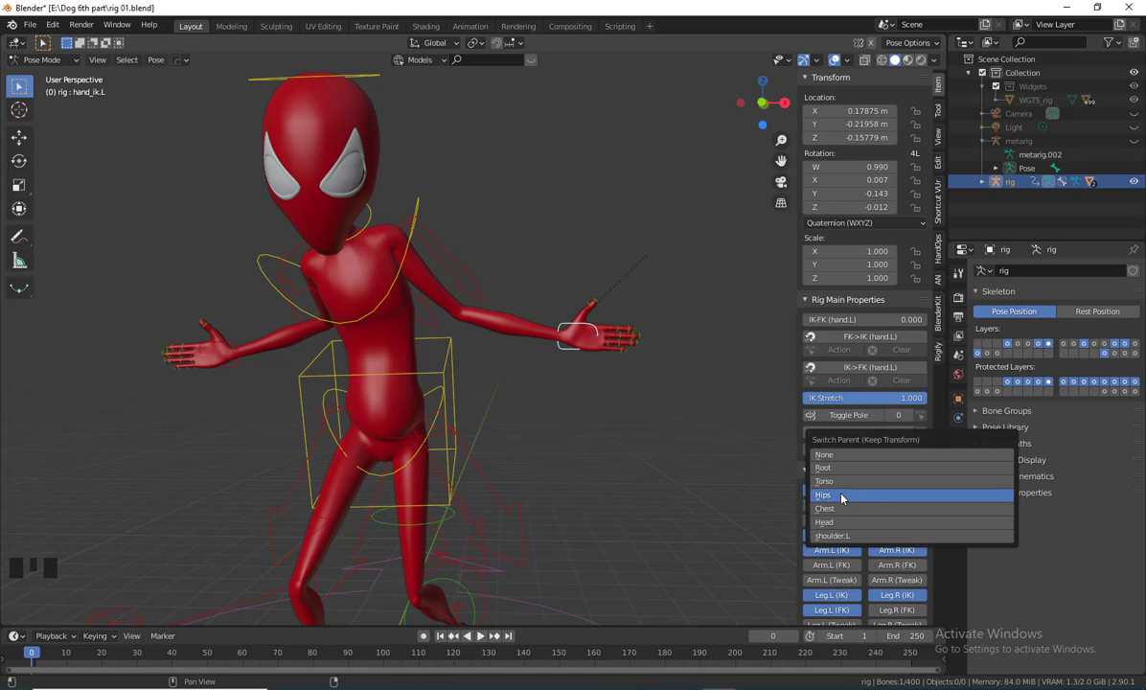
Select the torso control and rotate it to lean the body toward the character's left, checking how the hands follow
left_click(402, 345)
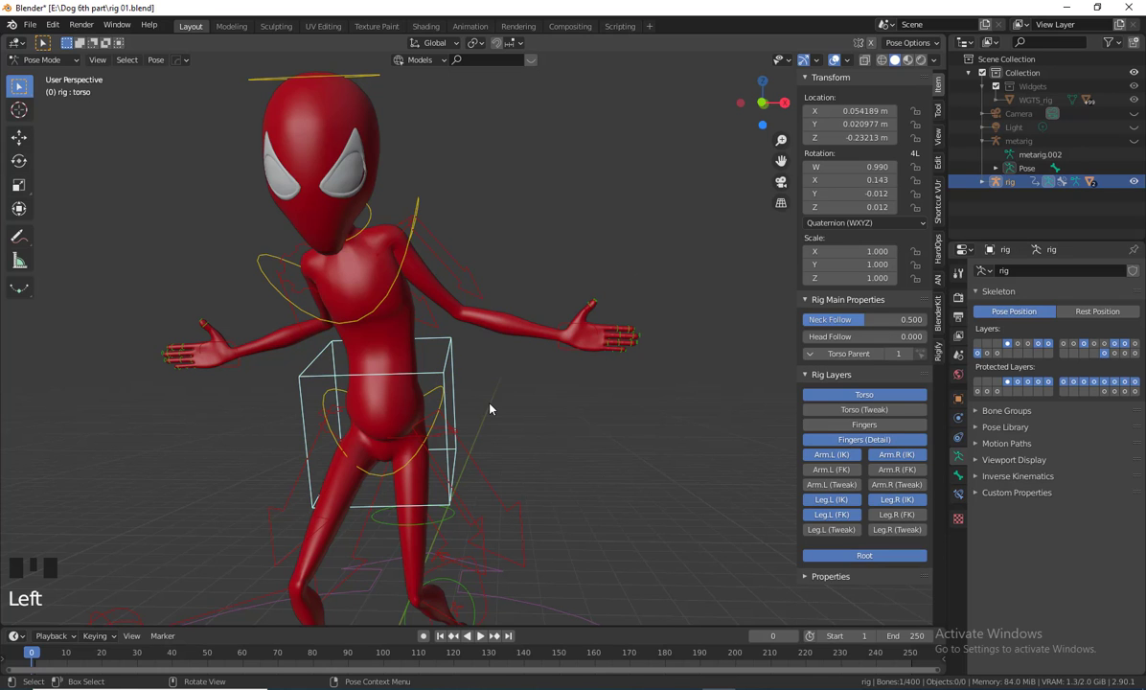
key("r")
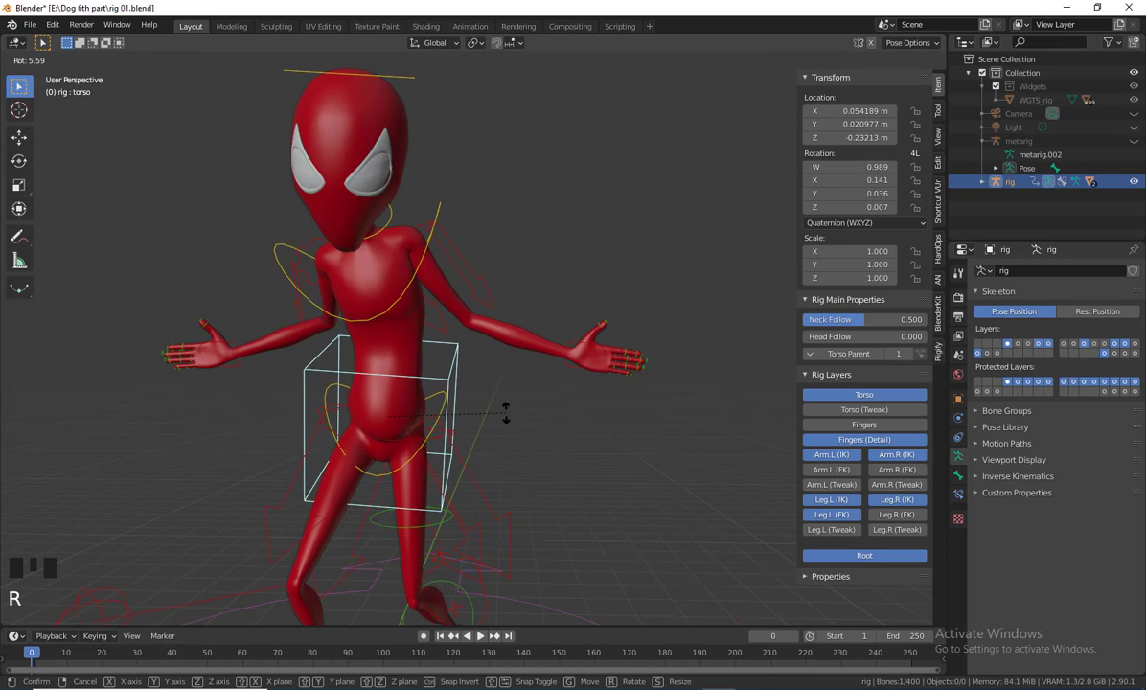
left_click(252, 385)
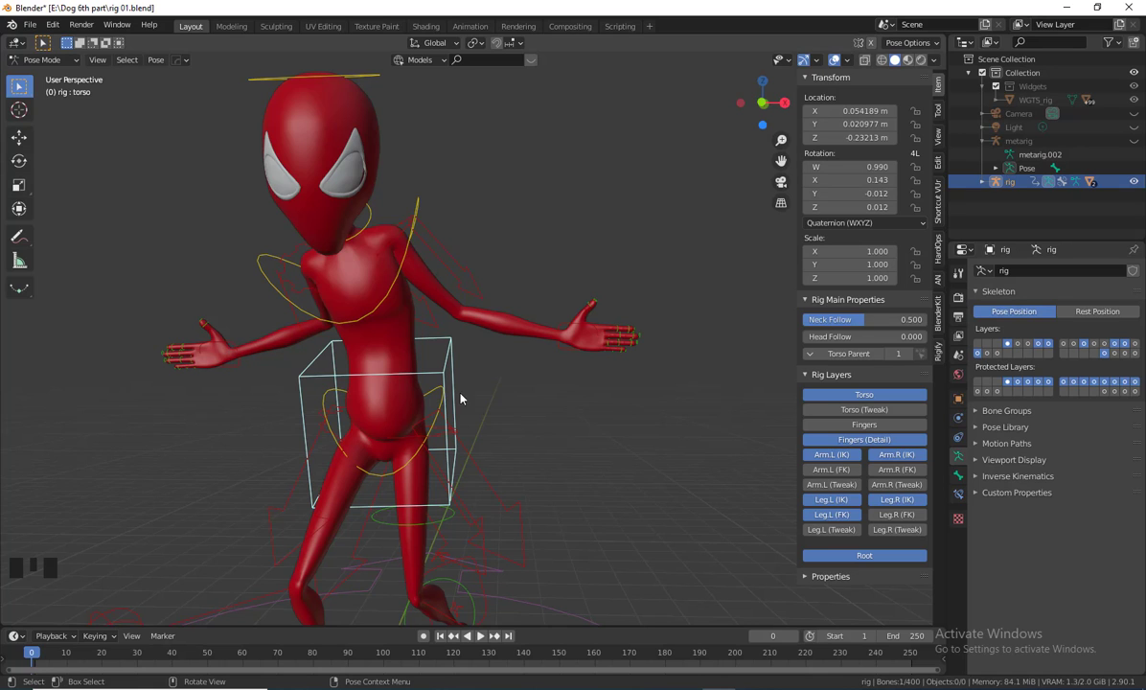
key("r")
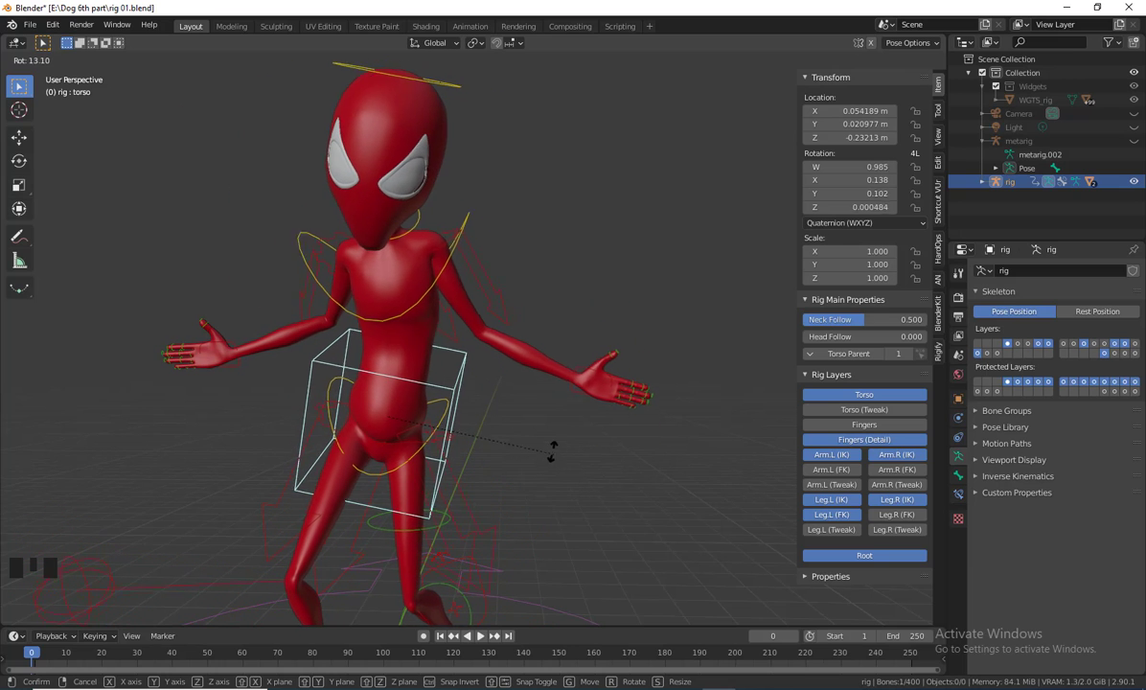
left_click(550, 446)
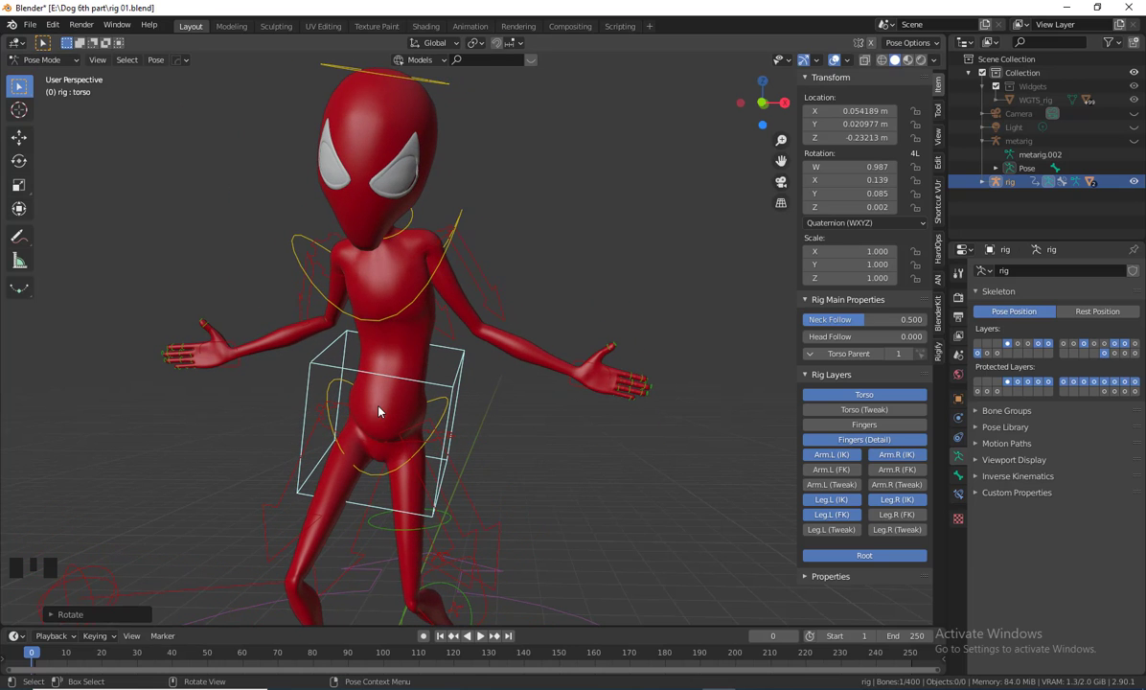
Select the right hand's IK control and switch its IK Parent to Hips, keeping the transform
left_click(230, 371)
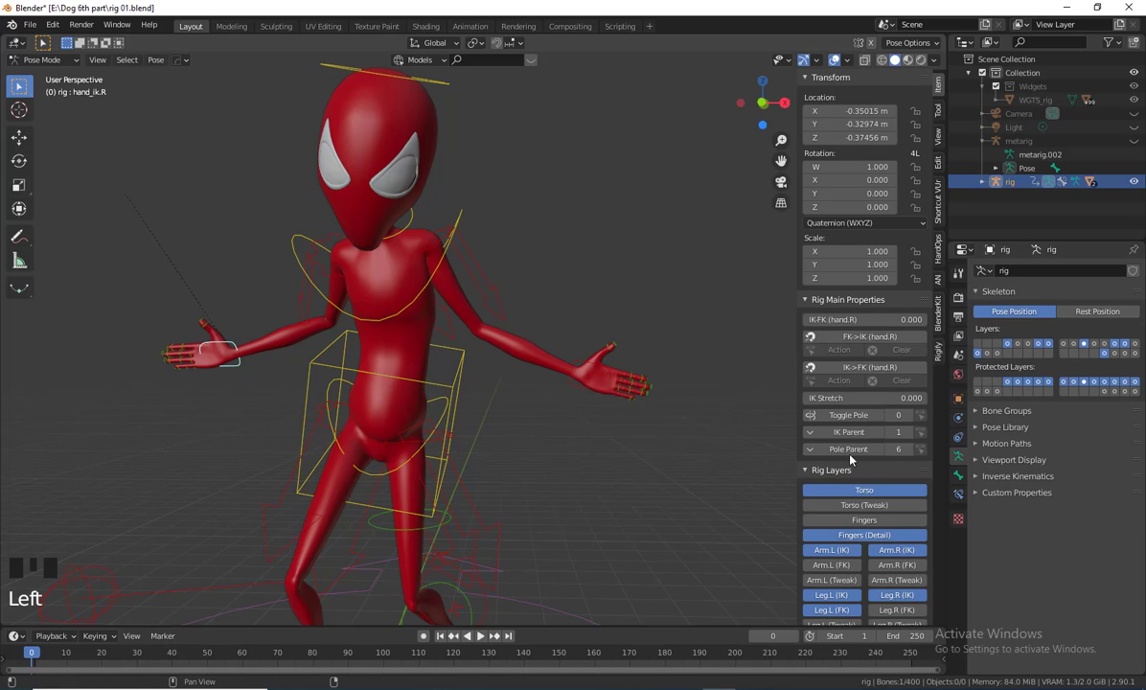
left_click(811, 432)
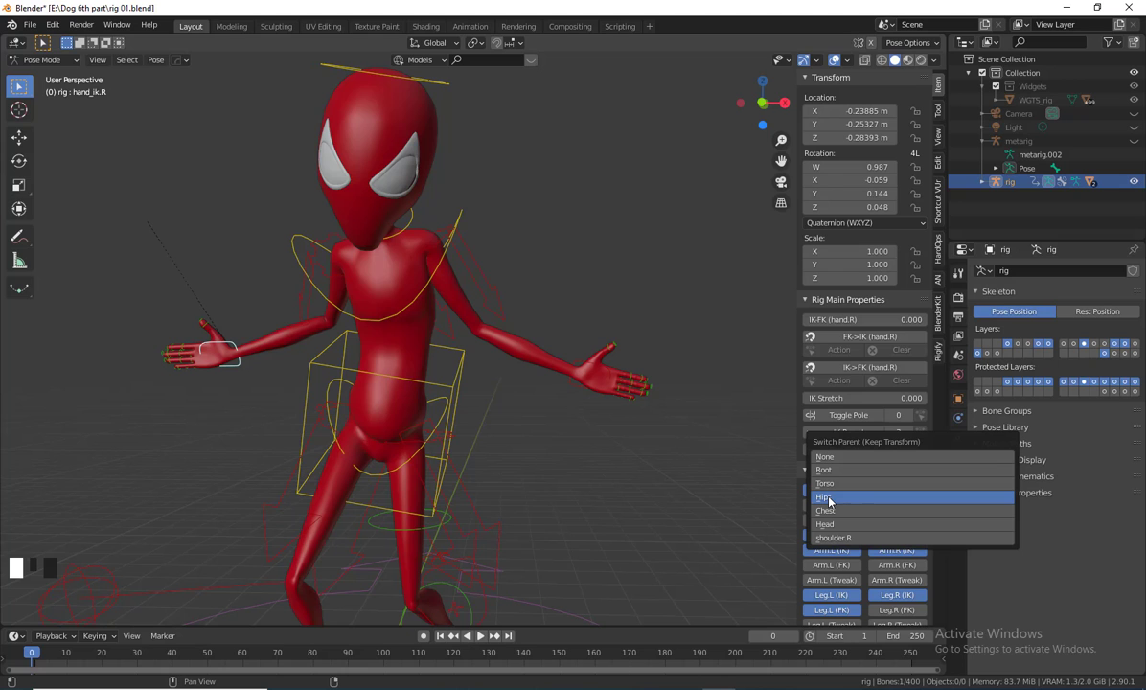
left_click(829, 501)
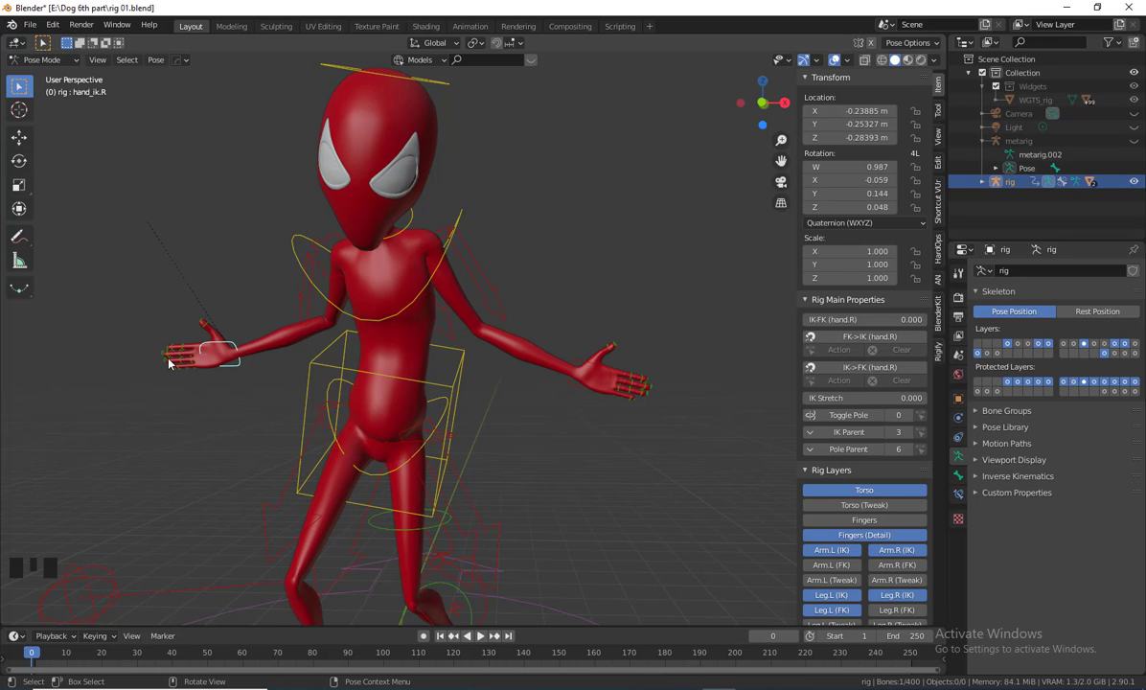
Rotate the torso control back to lean the body toward the character's right with both hands following
left_click(456, 373)
key("r")
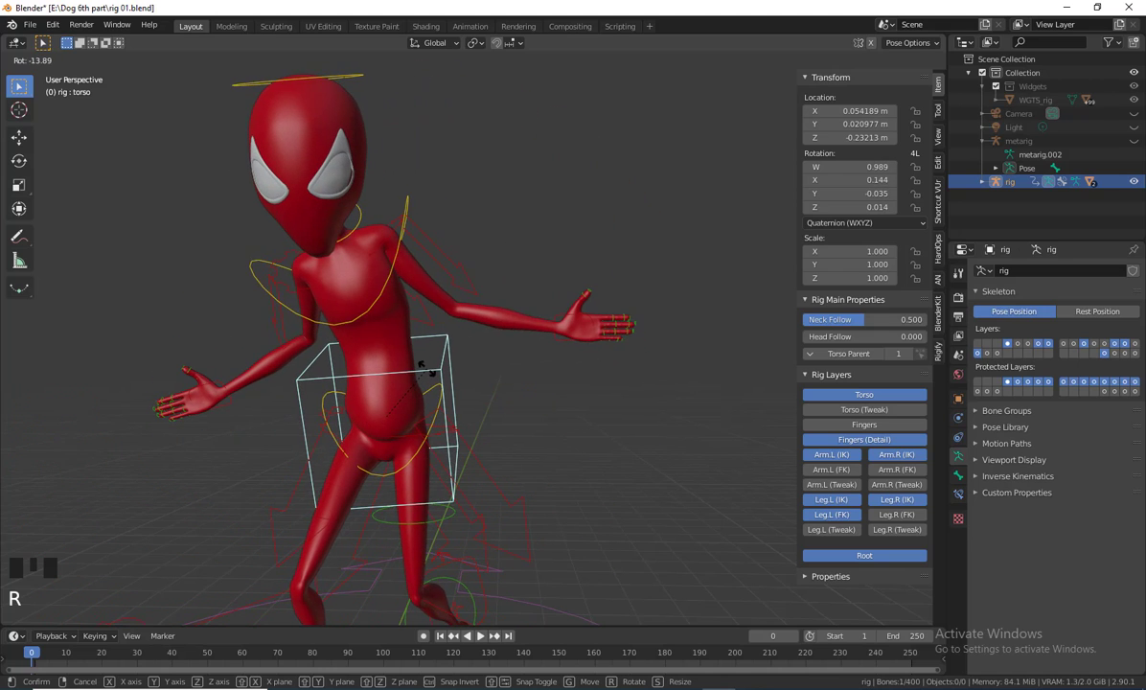
left_click(609, 470)
scroll(609, 469, "down", 3)
middle_click_drag(609, 469, 458, 447)
Select the left leg's pole target and examine the full-body pose from several angles
left_click(560, 502)
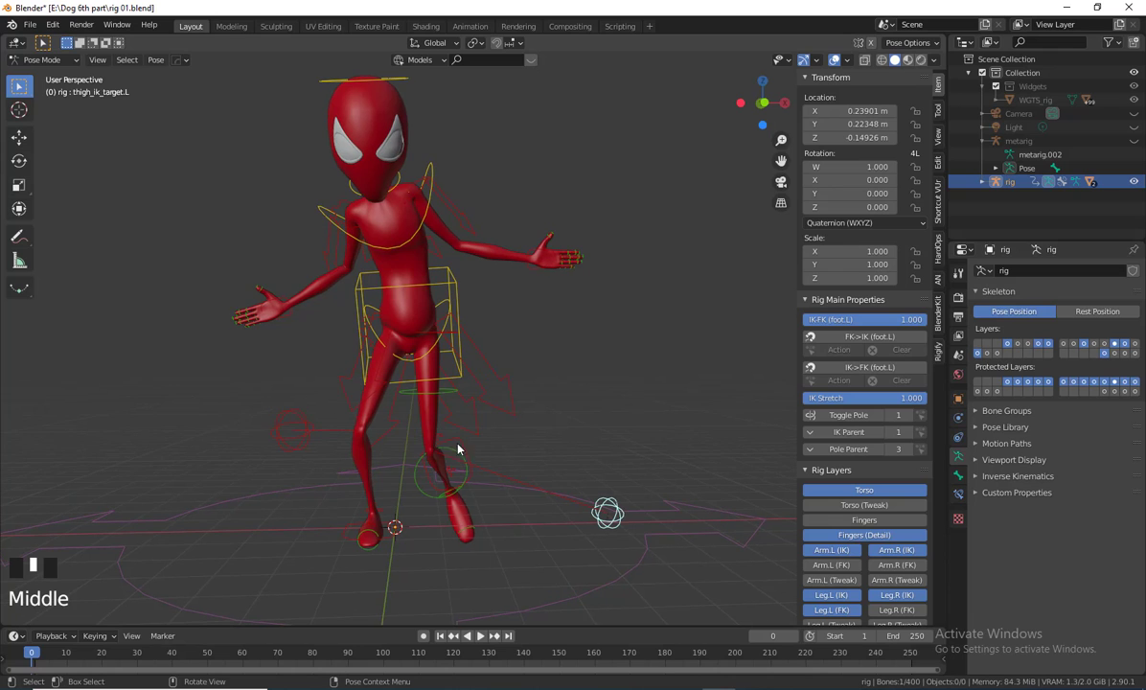
mouse_move(509, 478)
middle_mouse_down()
mouse_move(499, 486)
mouse_move(532, 538)
mouse_move(507, 469)
middle_mouse_up()
scroll(499, 486, "down", 2)
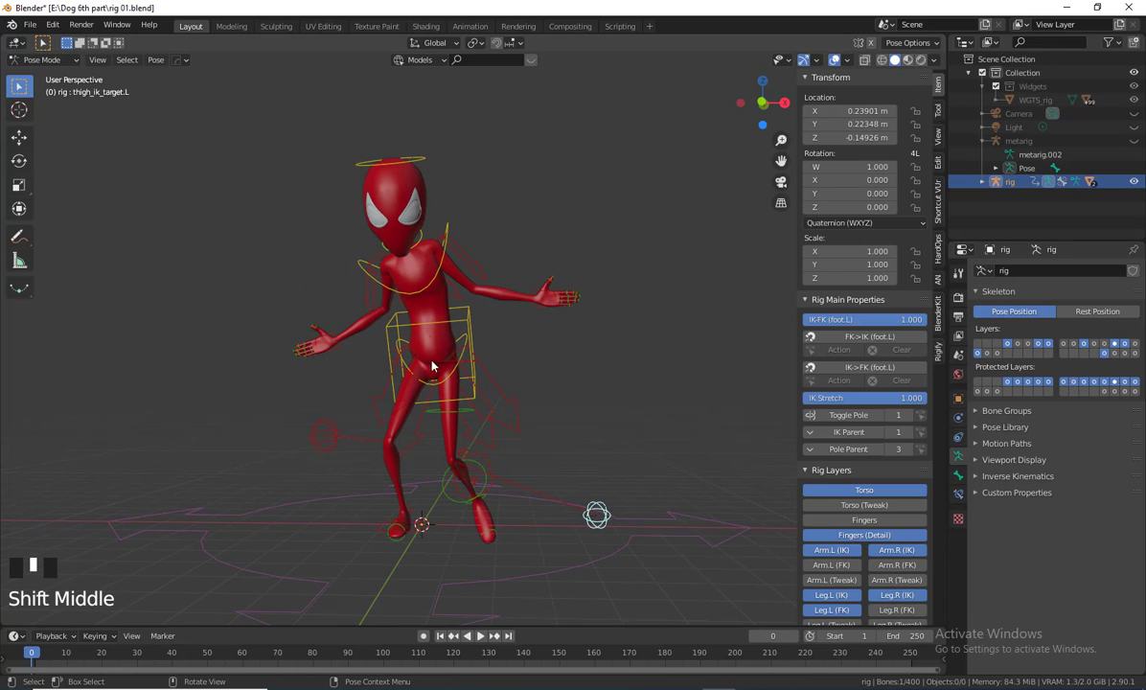
middle_click_drag(408, 524, 574, 487)
middle_click_drag(524, 215, 612, 400)
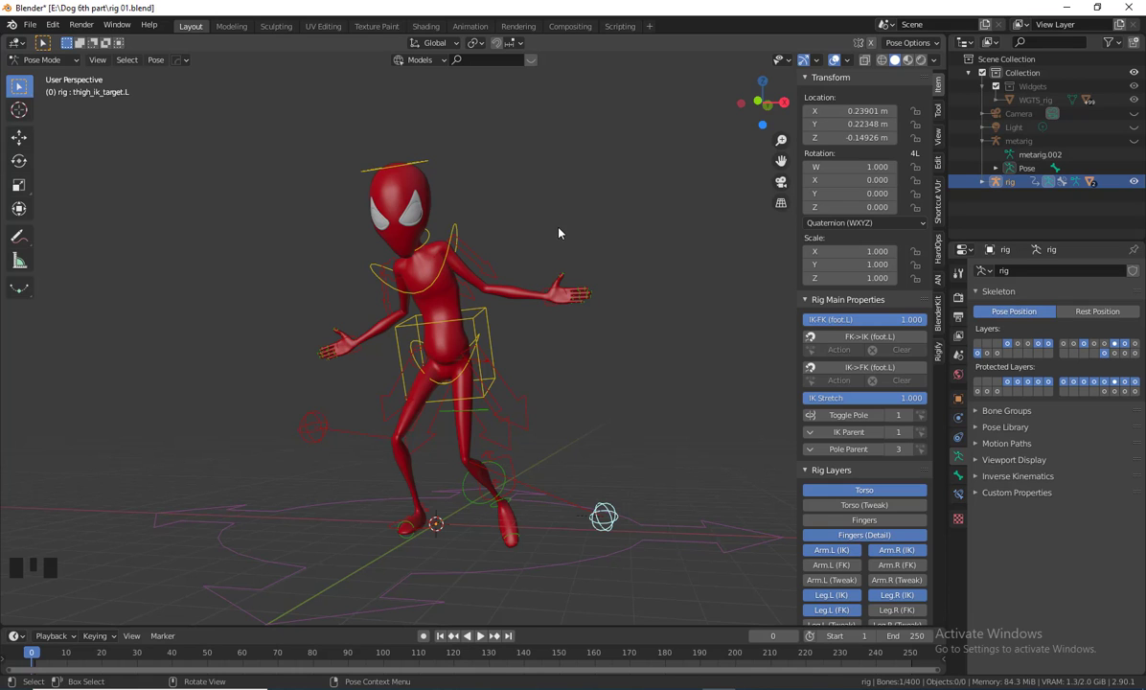
Add the head control to the selection and rotate it to tilt the head backward
scroll(565, 221, "up", 2)
middle_click_drag(571, 206, 611, 345, "shift")
scroll(528, 333, "up", 2)
middle_click_drag(528, 333, 484, 317)
left_click(378, 218)
middle_click_drag(486, 271, 485, 283)
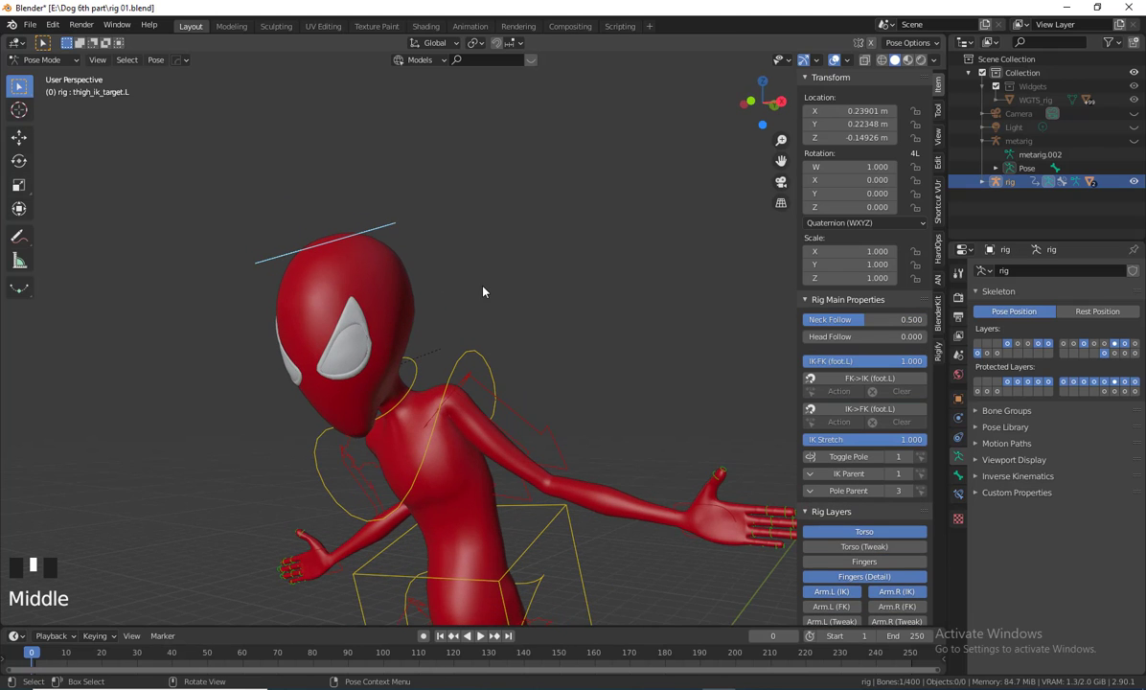
key("r")
left_click(510, 403)
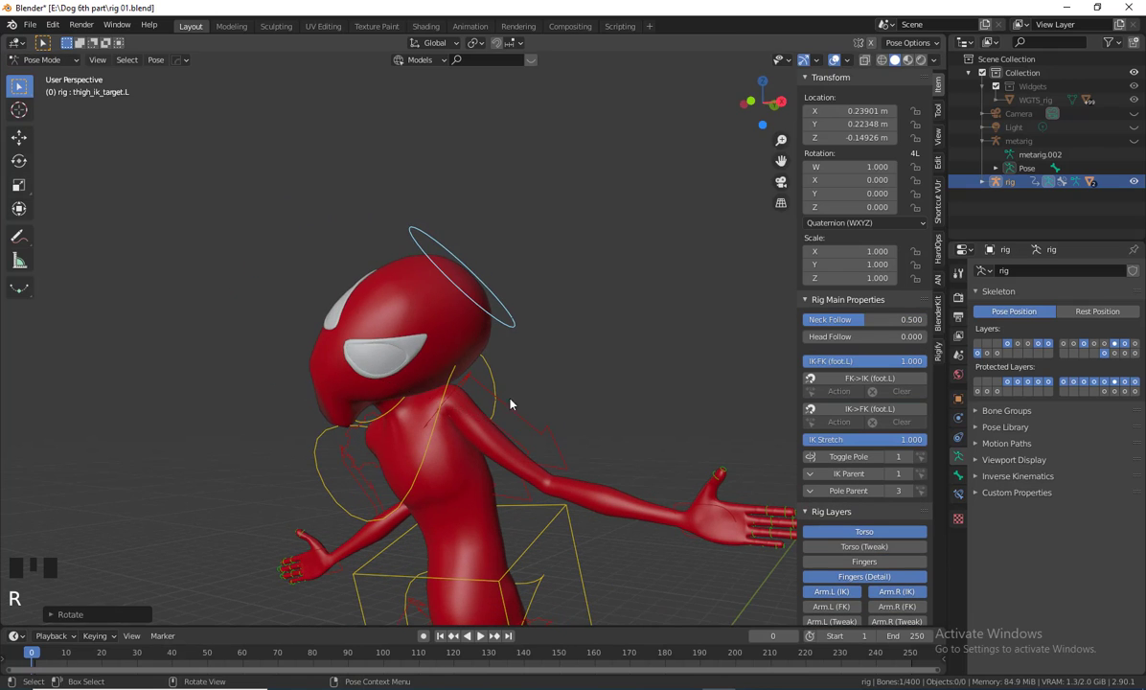
Inspect the tilted head from the side and front, and clear the head control's rotation
middle_click_drag(510, 403, 526, 314)
scroll(709, 414, "up", 3)
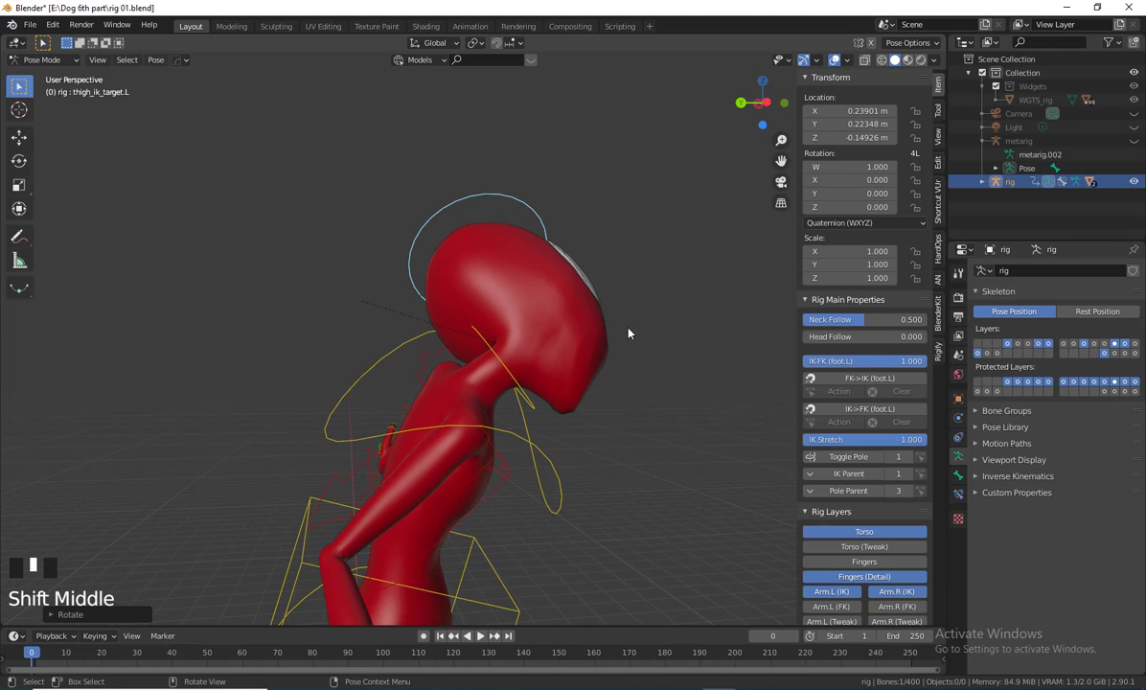
middle_click_drag(629, 332, 400, 386)
middle_click_drag(514, 508, 371, 248, "shift")
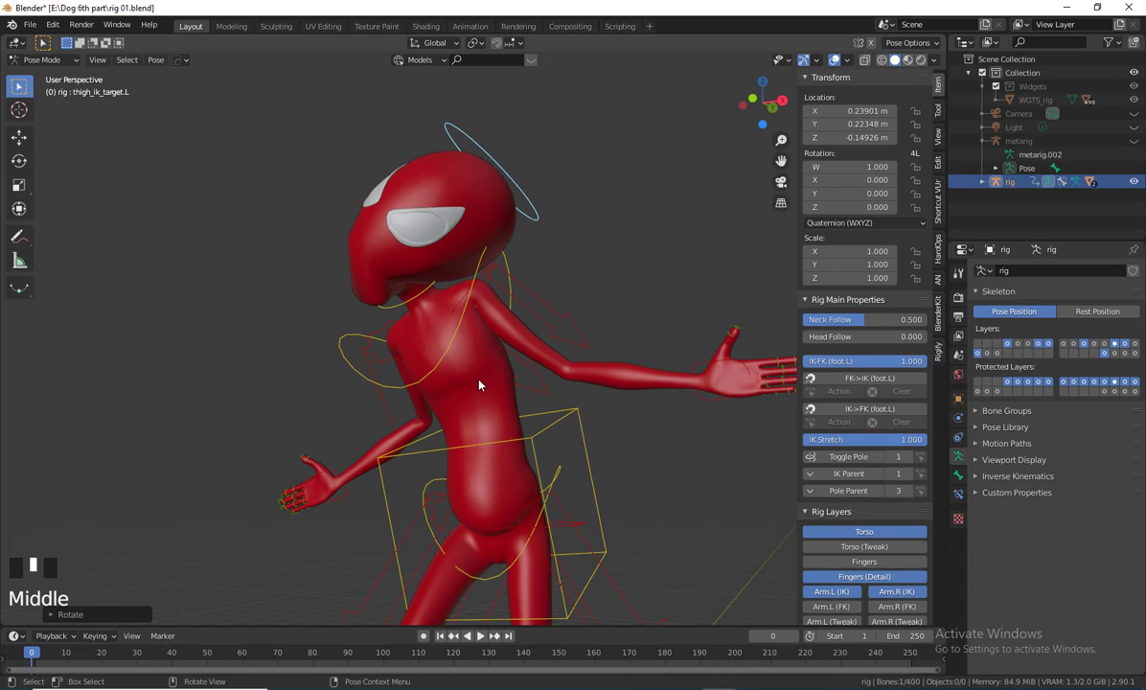
middle_click_drag(479, 384, 357, 311)
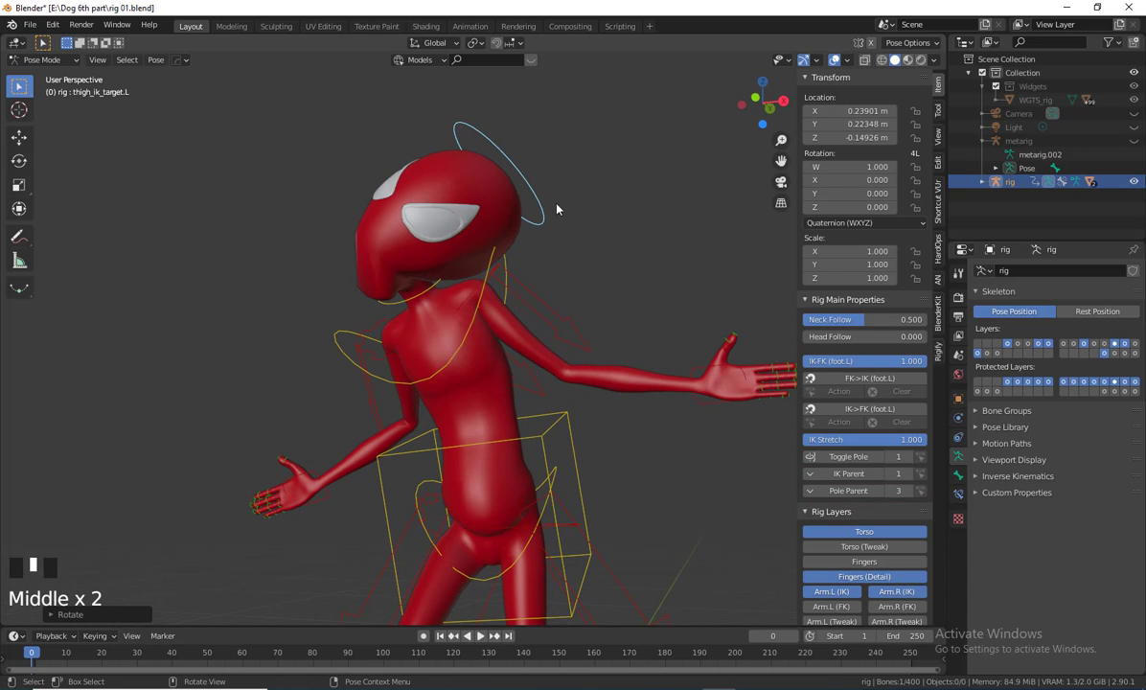
left_click(522, 179)
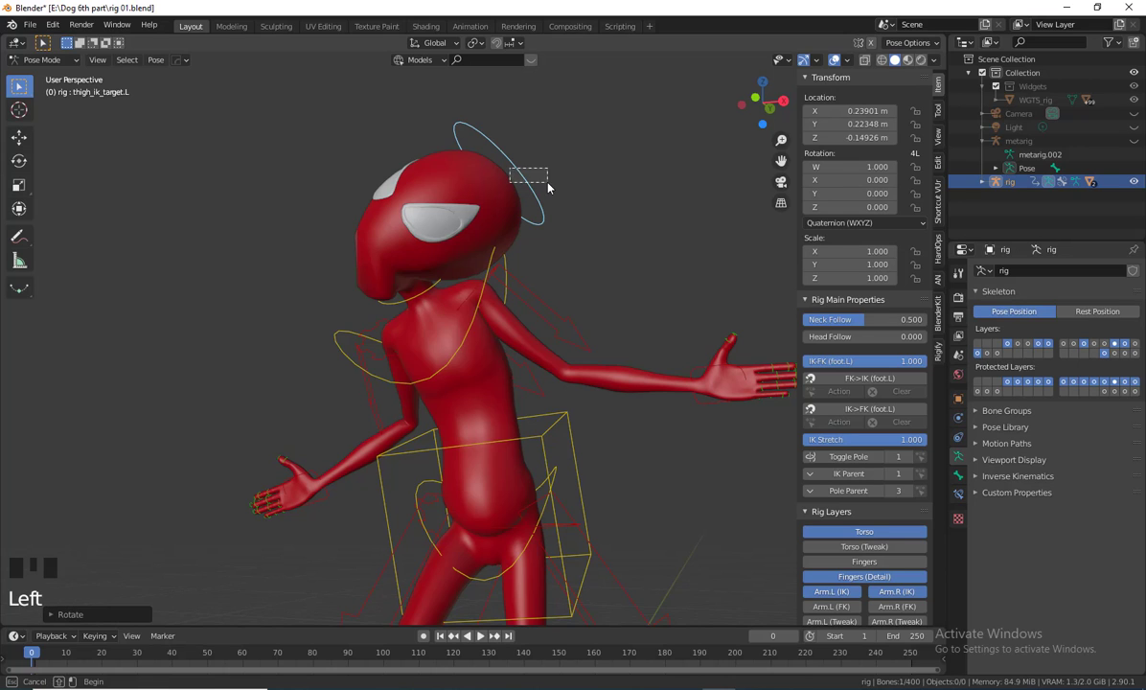
middle_click_drag(499, 191, 500, 330, "shift")
left_click(155, 60)
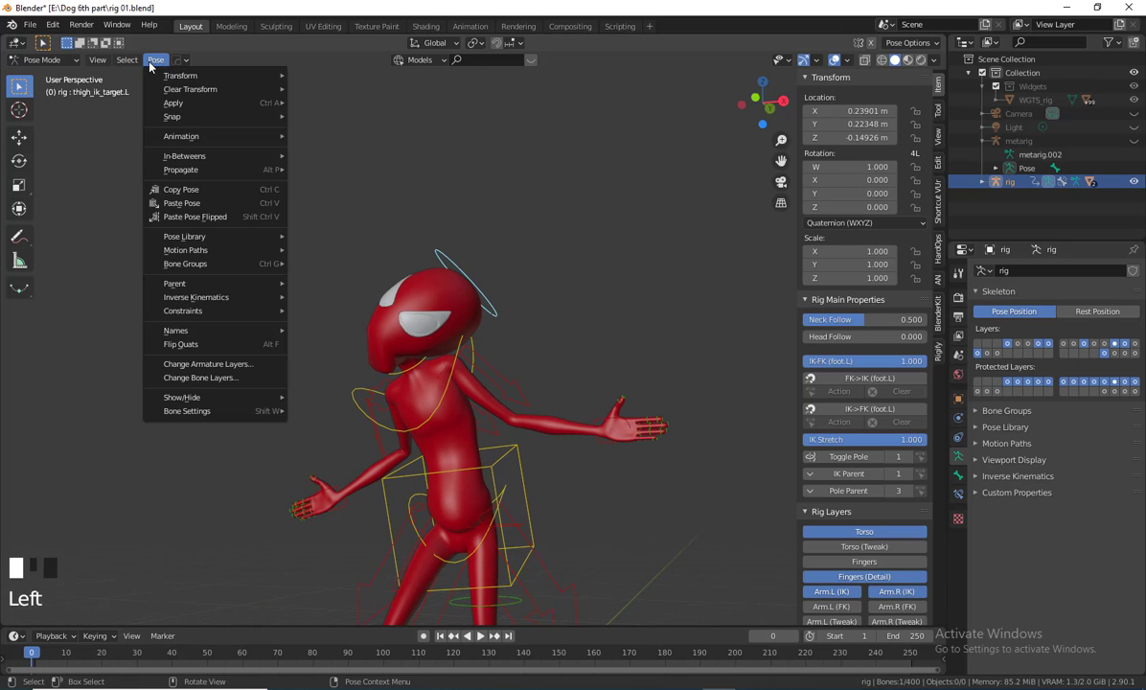
left_click(295, 88)
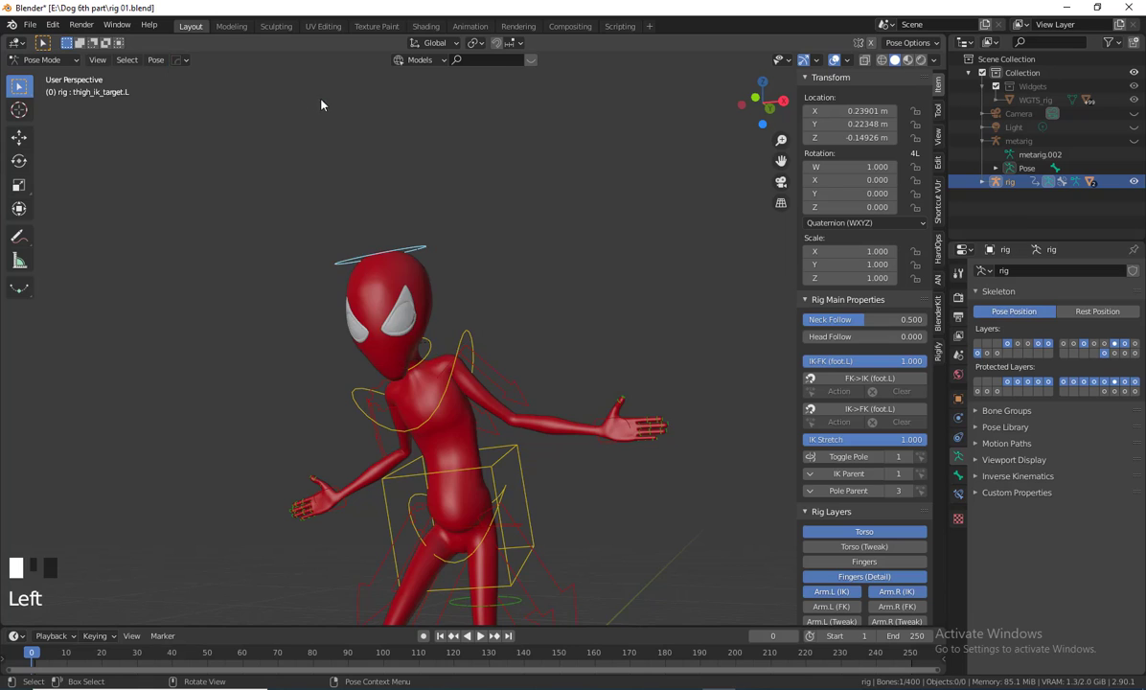
scroll(539, 339, "down", 2)
mouse_move(539, 339)
middle_mouse_down("shift")
mouse_move(504, 331)
mouse_move(559, 334)
mouse_move(543, 341)
middle_mouse_up("shift")
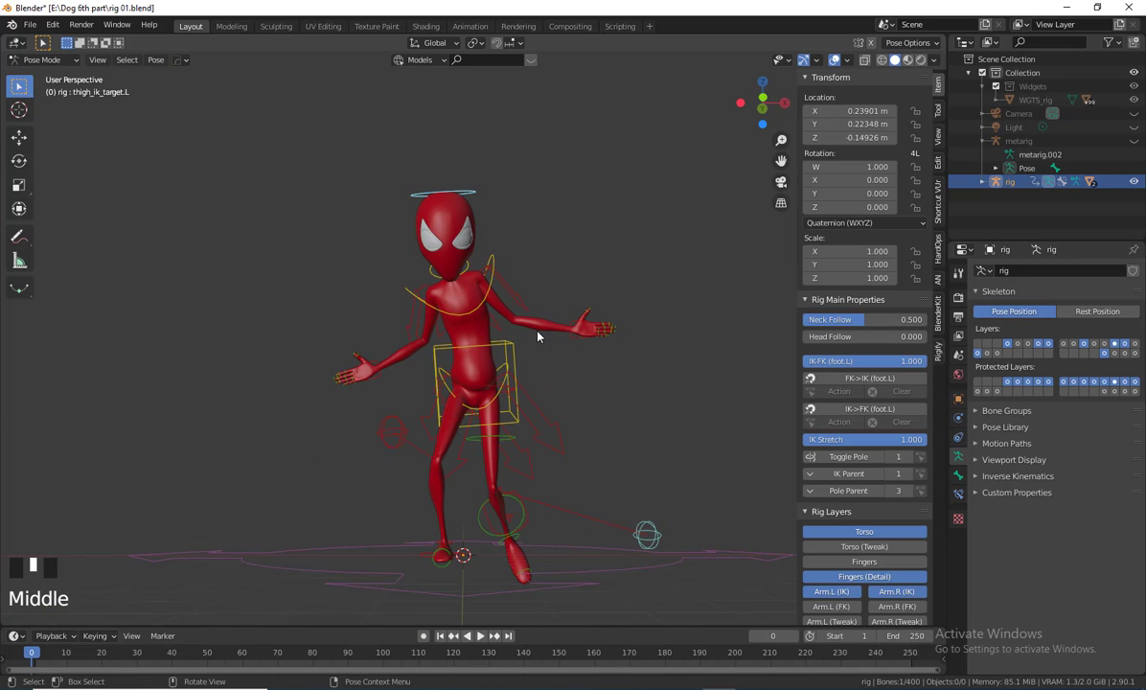
middle_click_drag(608, 385, 567, 387)
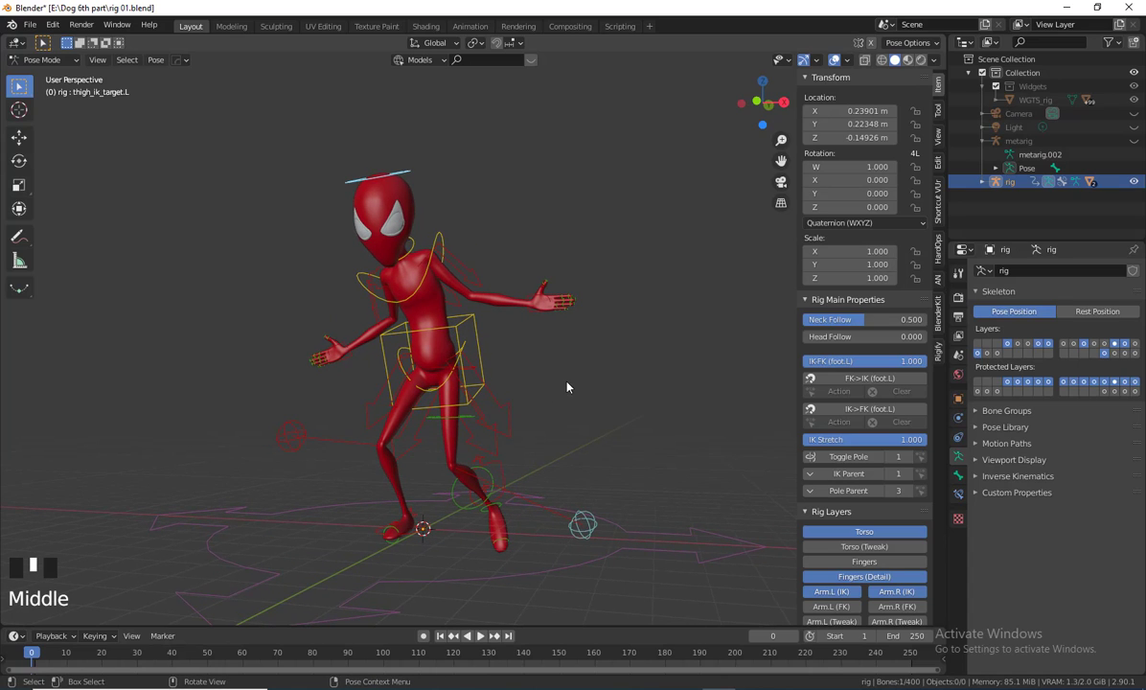